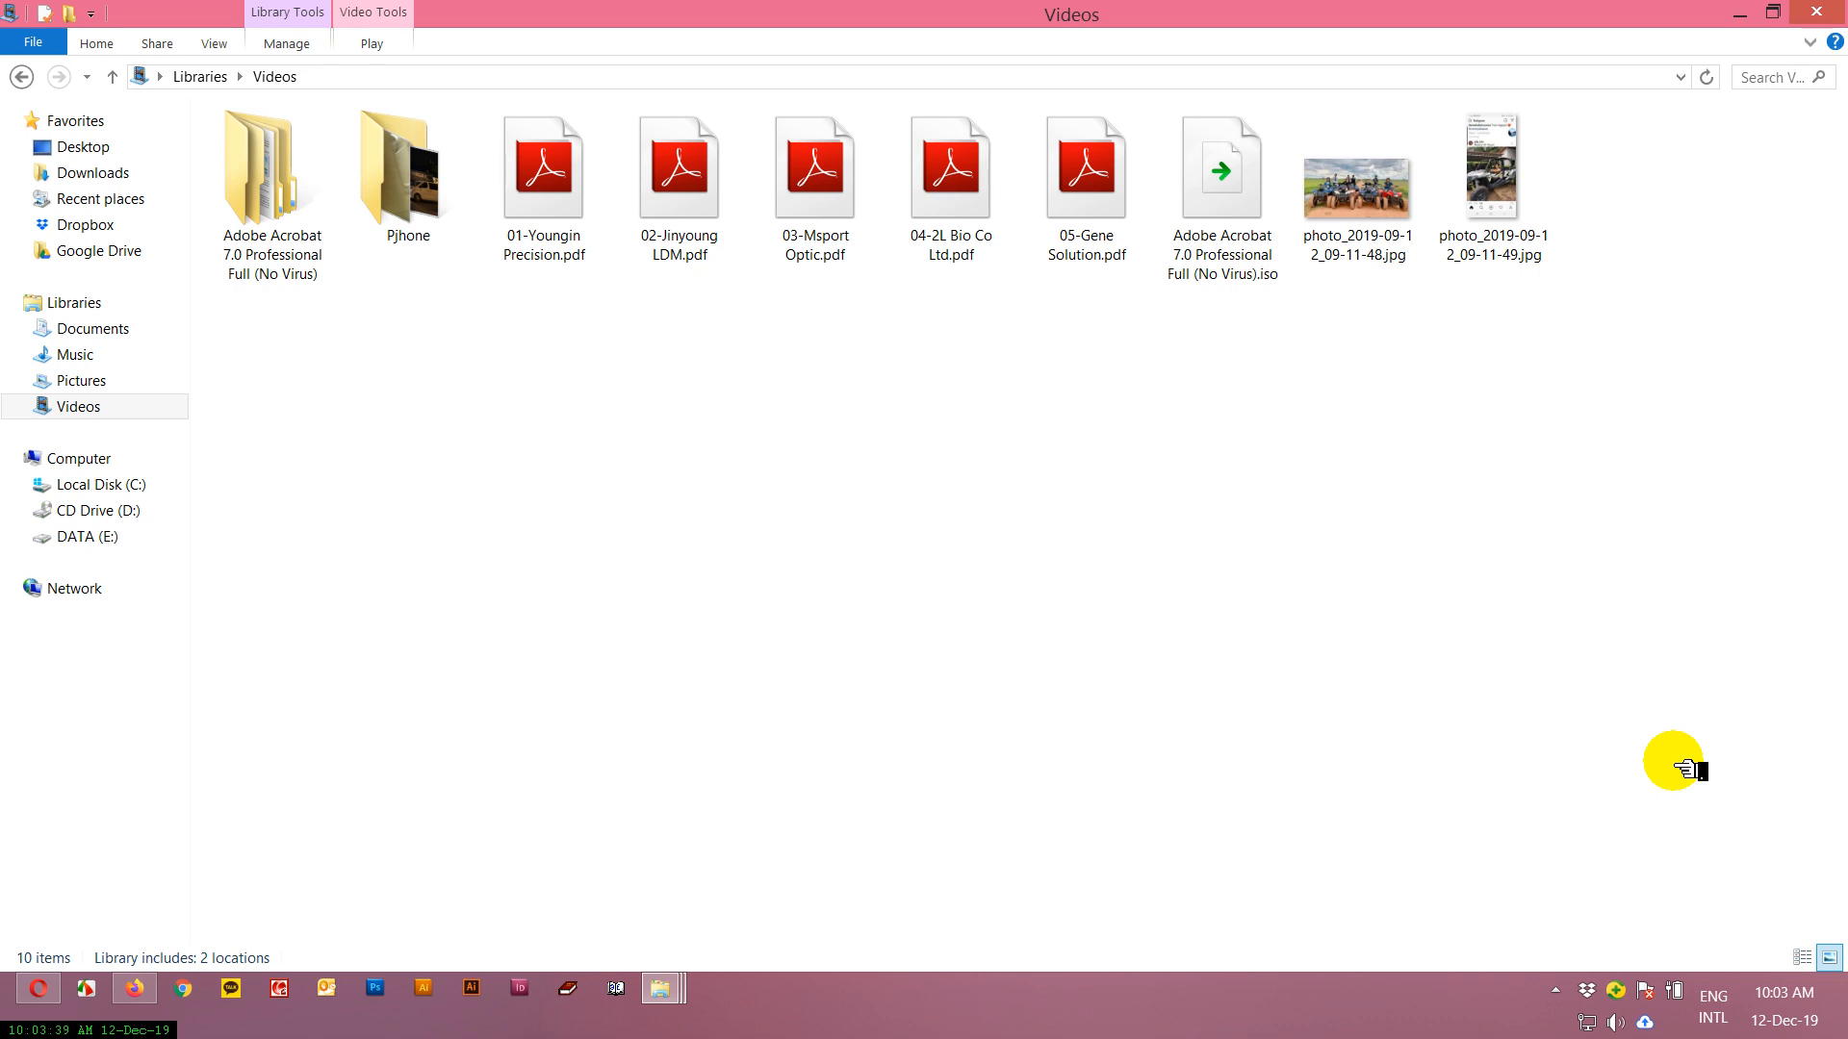
click(1215, 283)
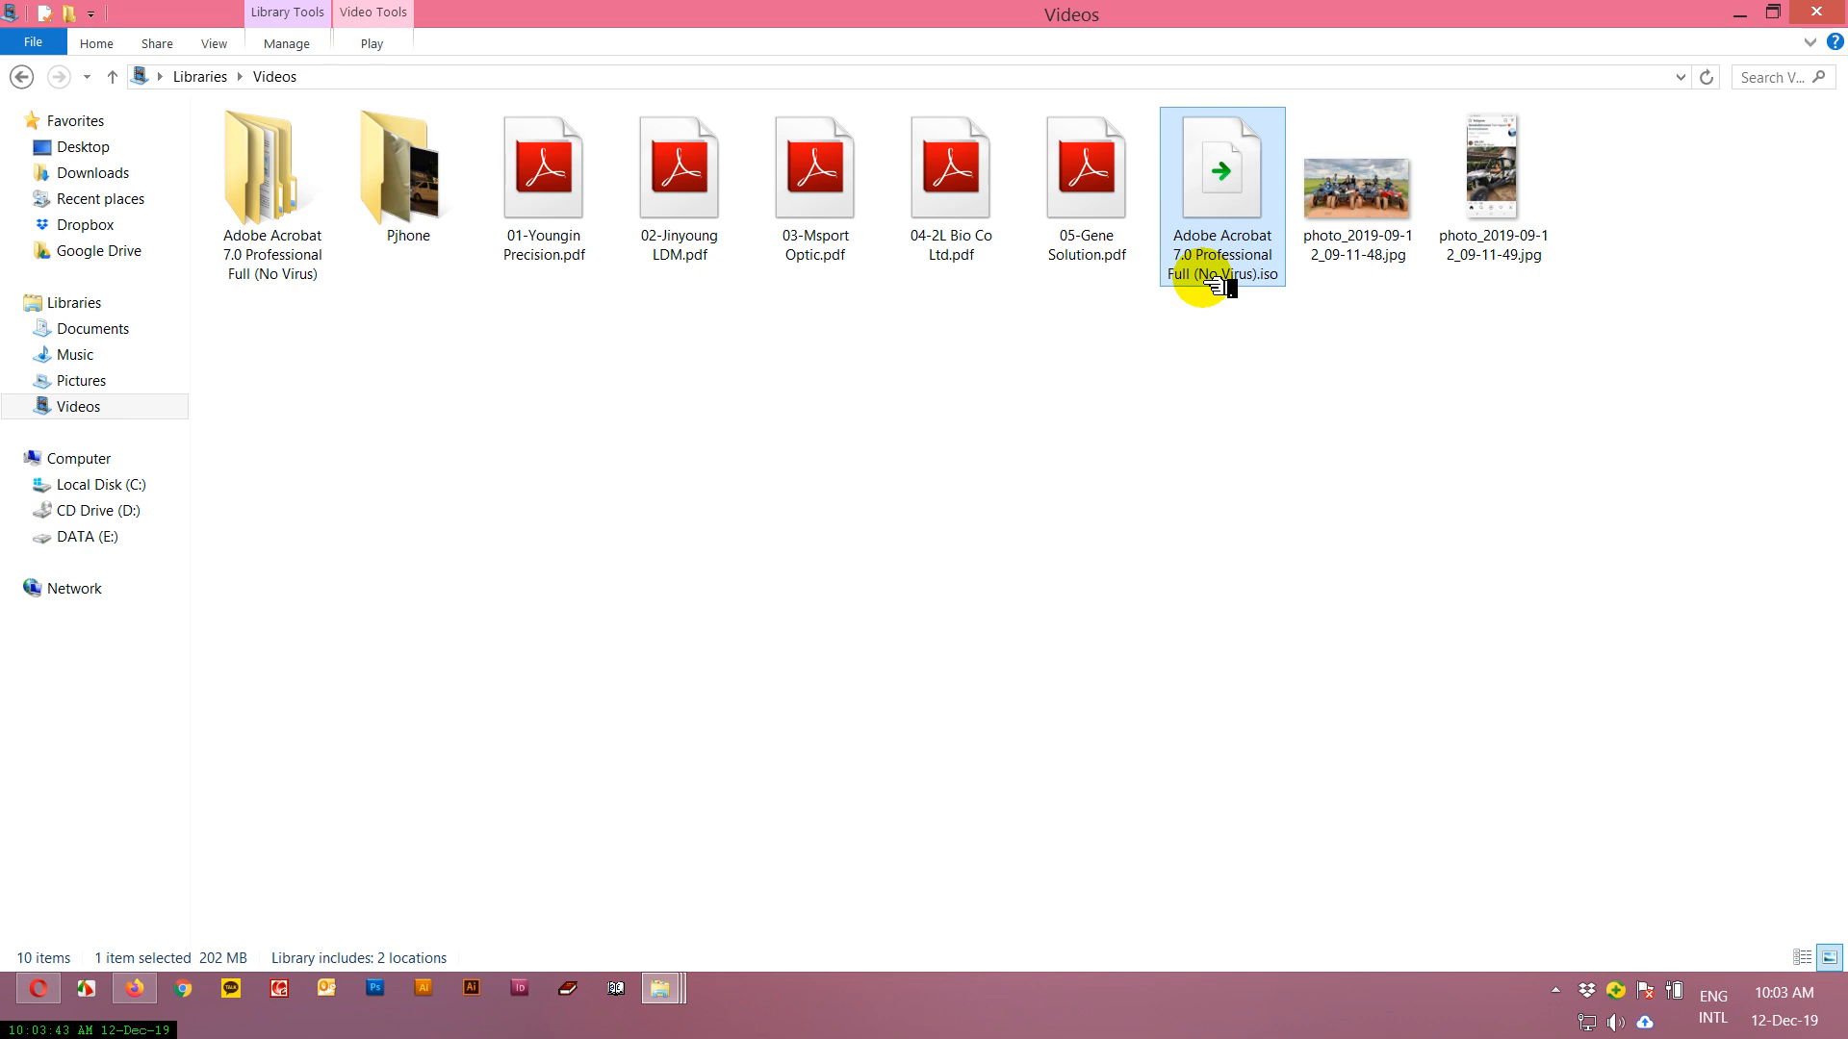
click(906, 443)
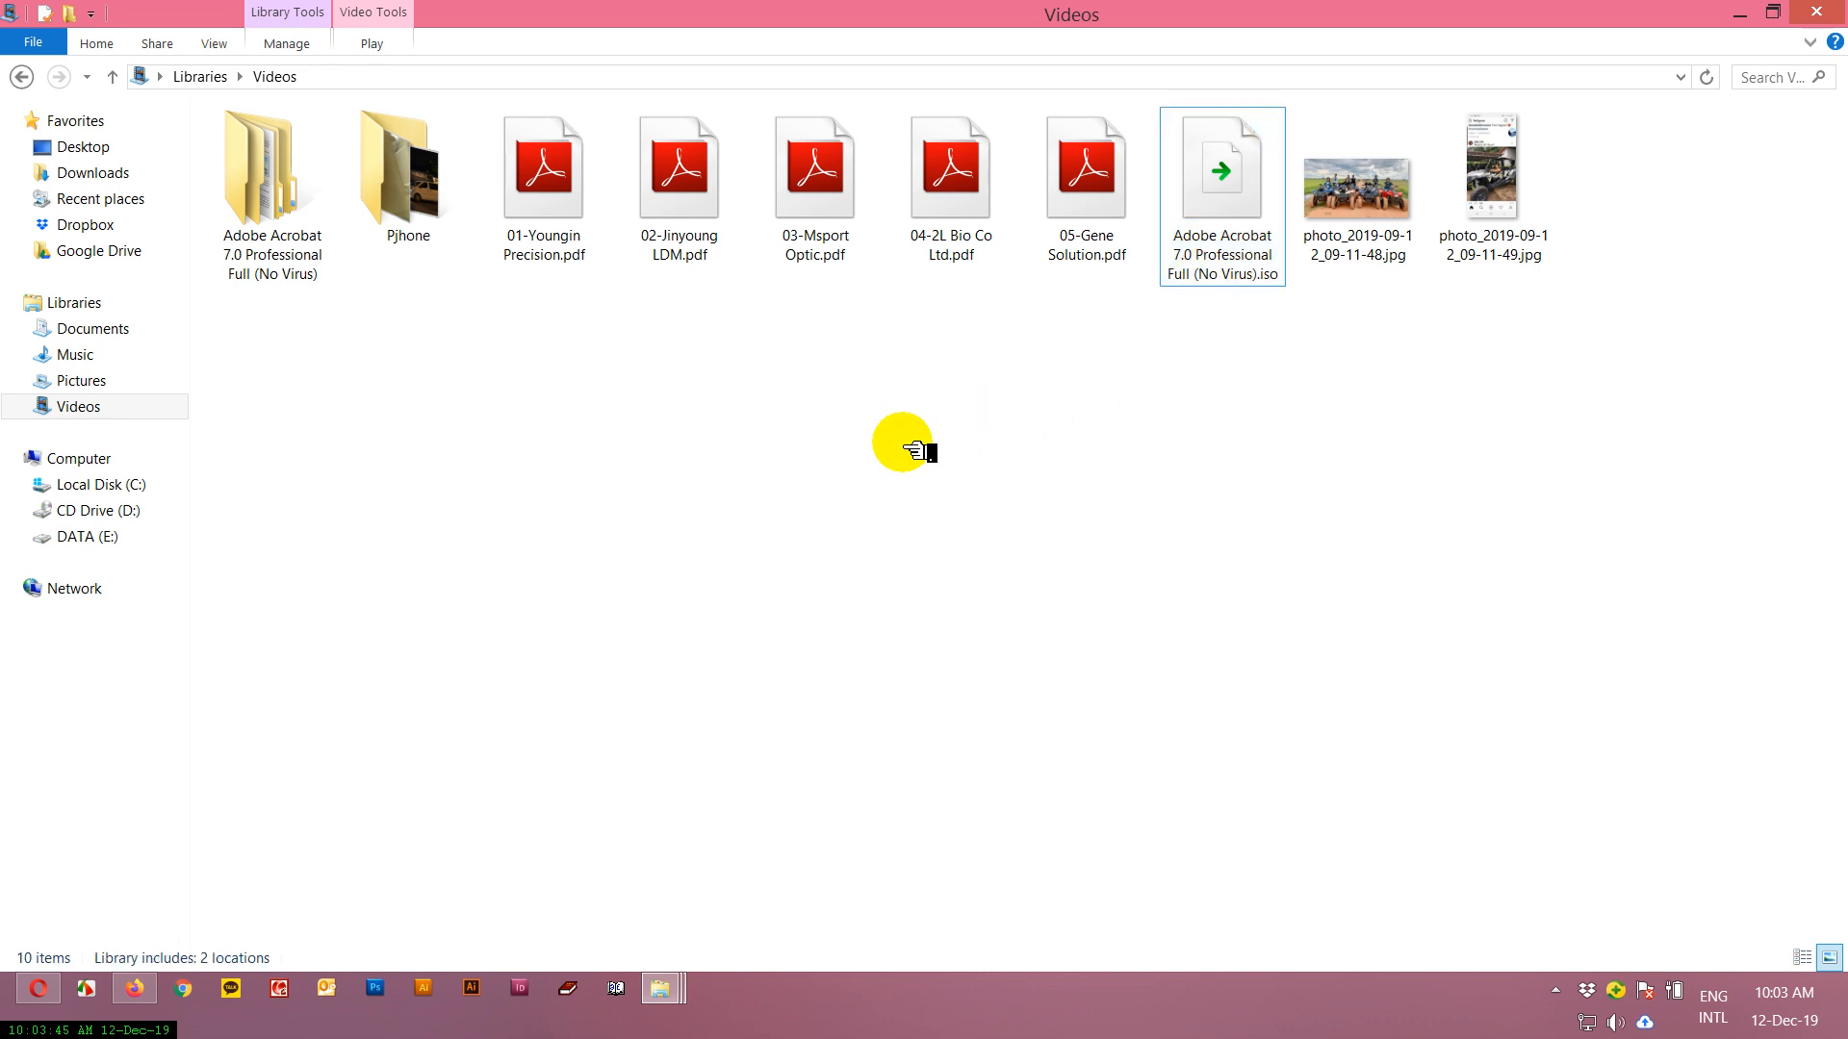
Open 01-Youngin Precision.pdf from the Videos library with PDF 2018.
right_click(580, 224)
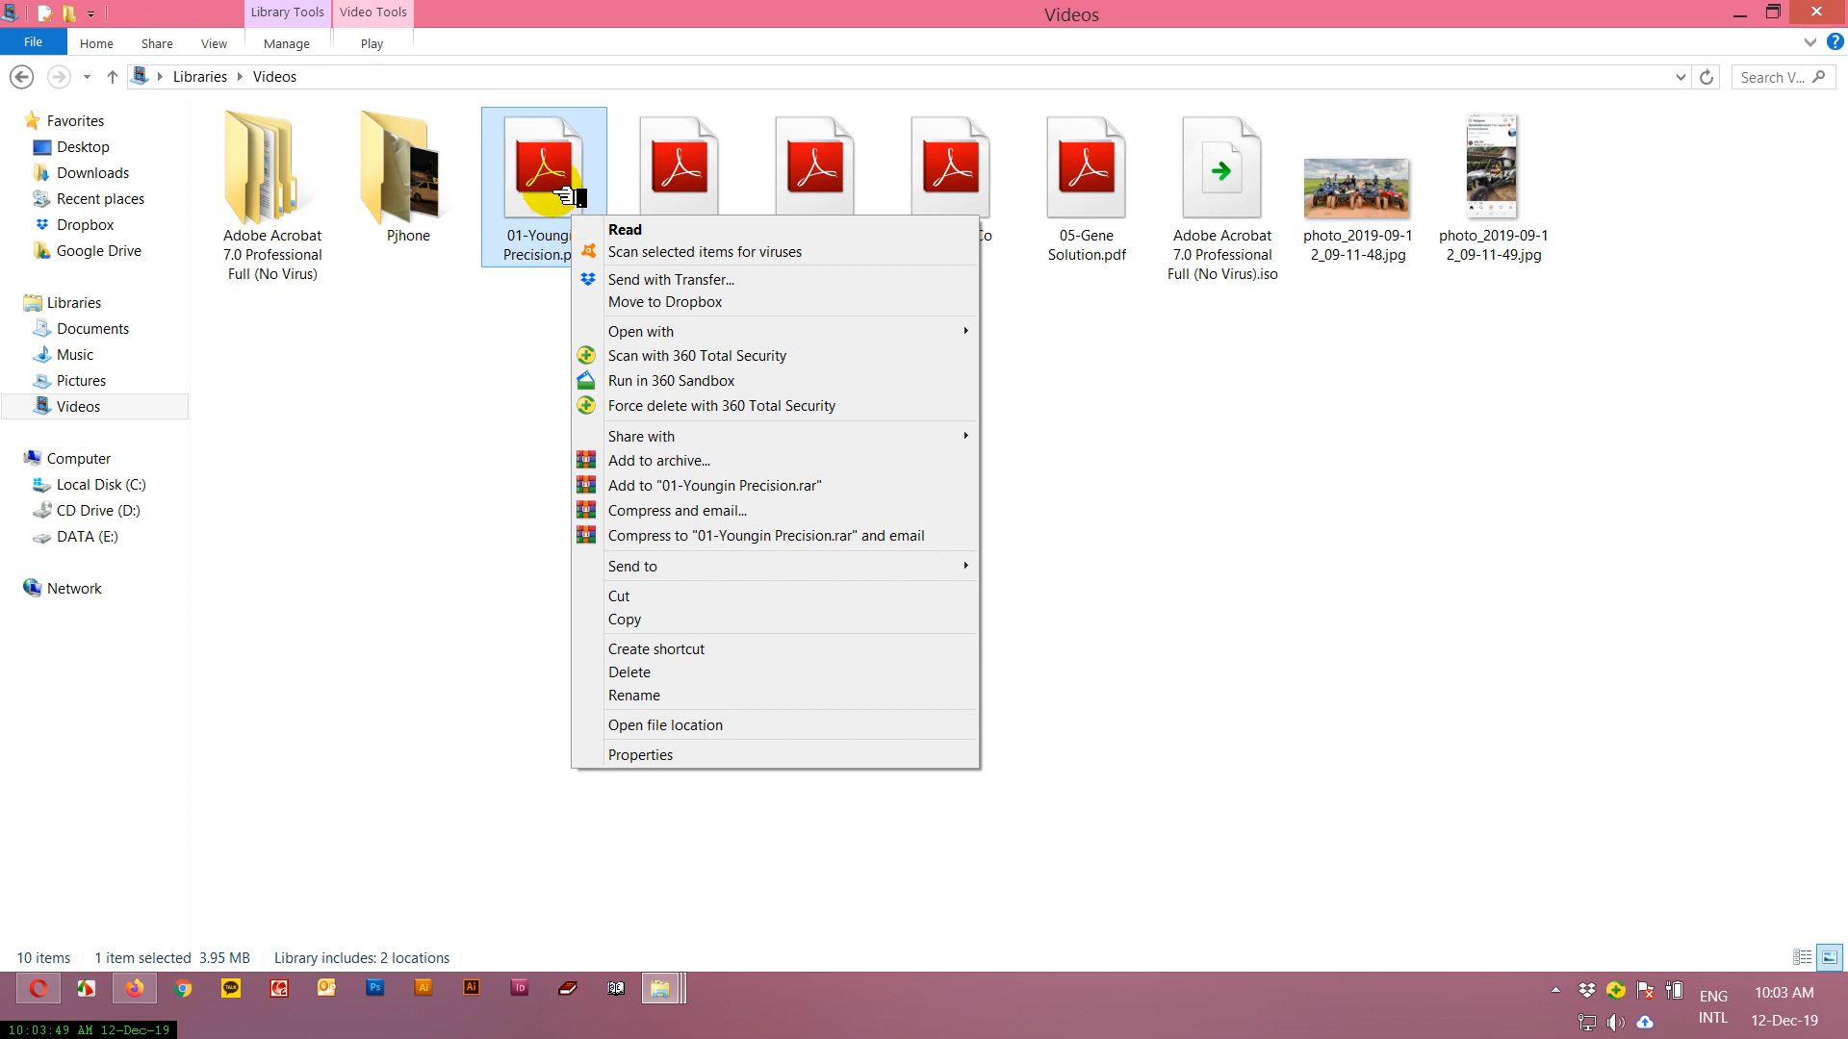
right_click(555, 191)
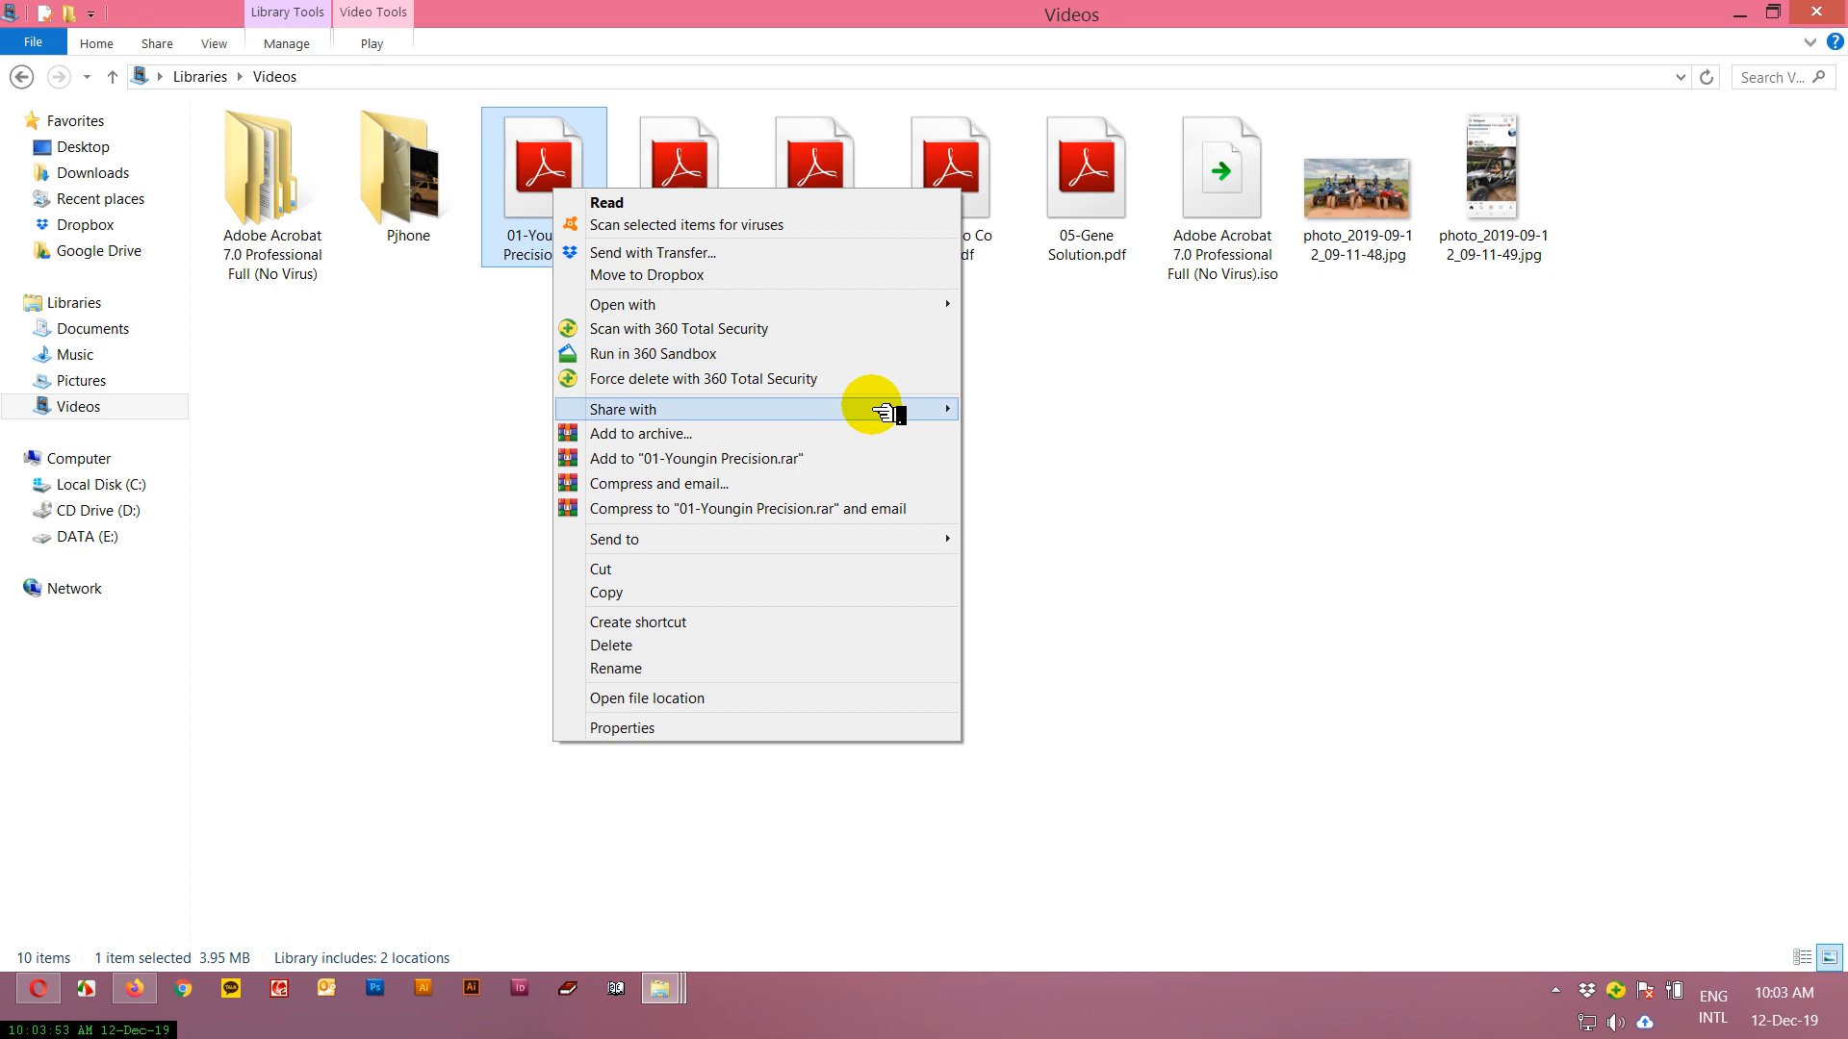
mouse_move(951, 307)
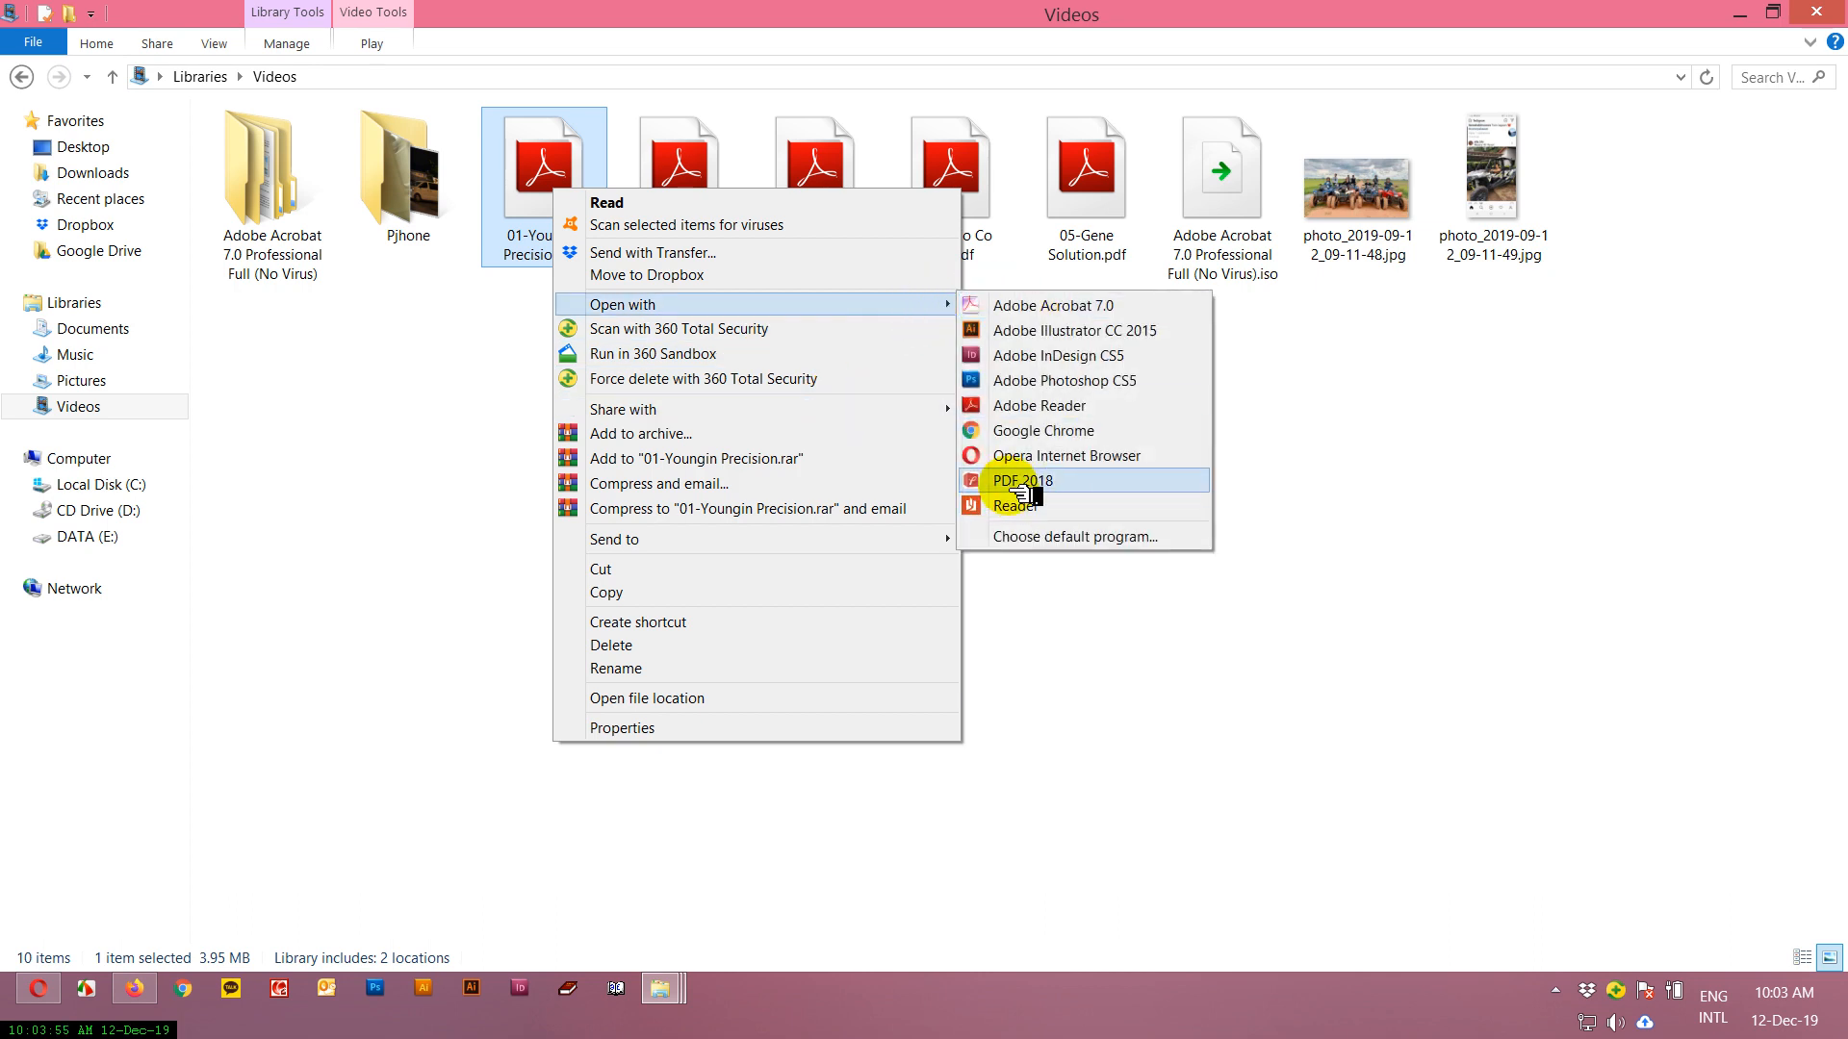
click(1045, 491)
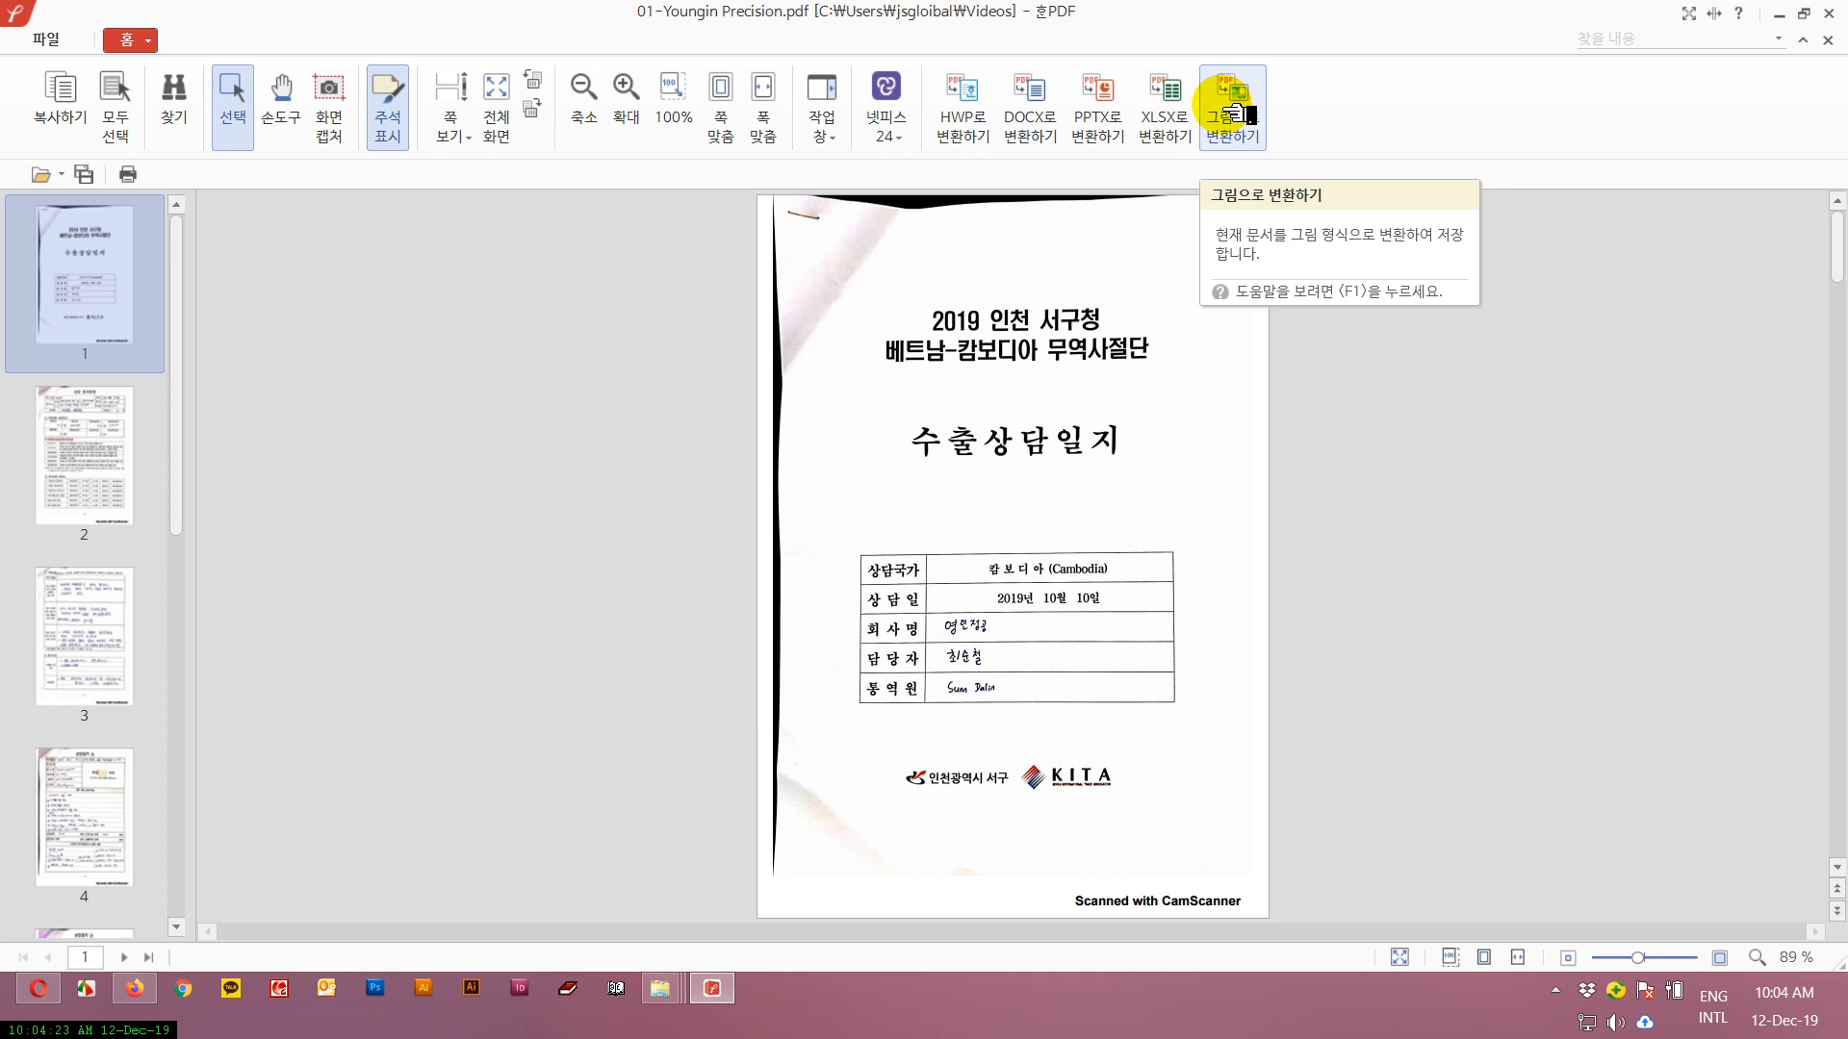
Check the DOCX and image conversion settings, choosing JPEG as the image format, and close the PDF without converting it.
click(1042, 114)
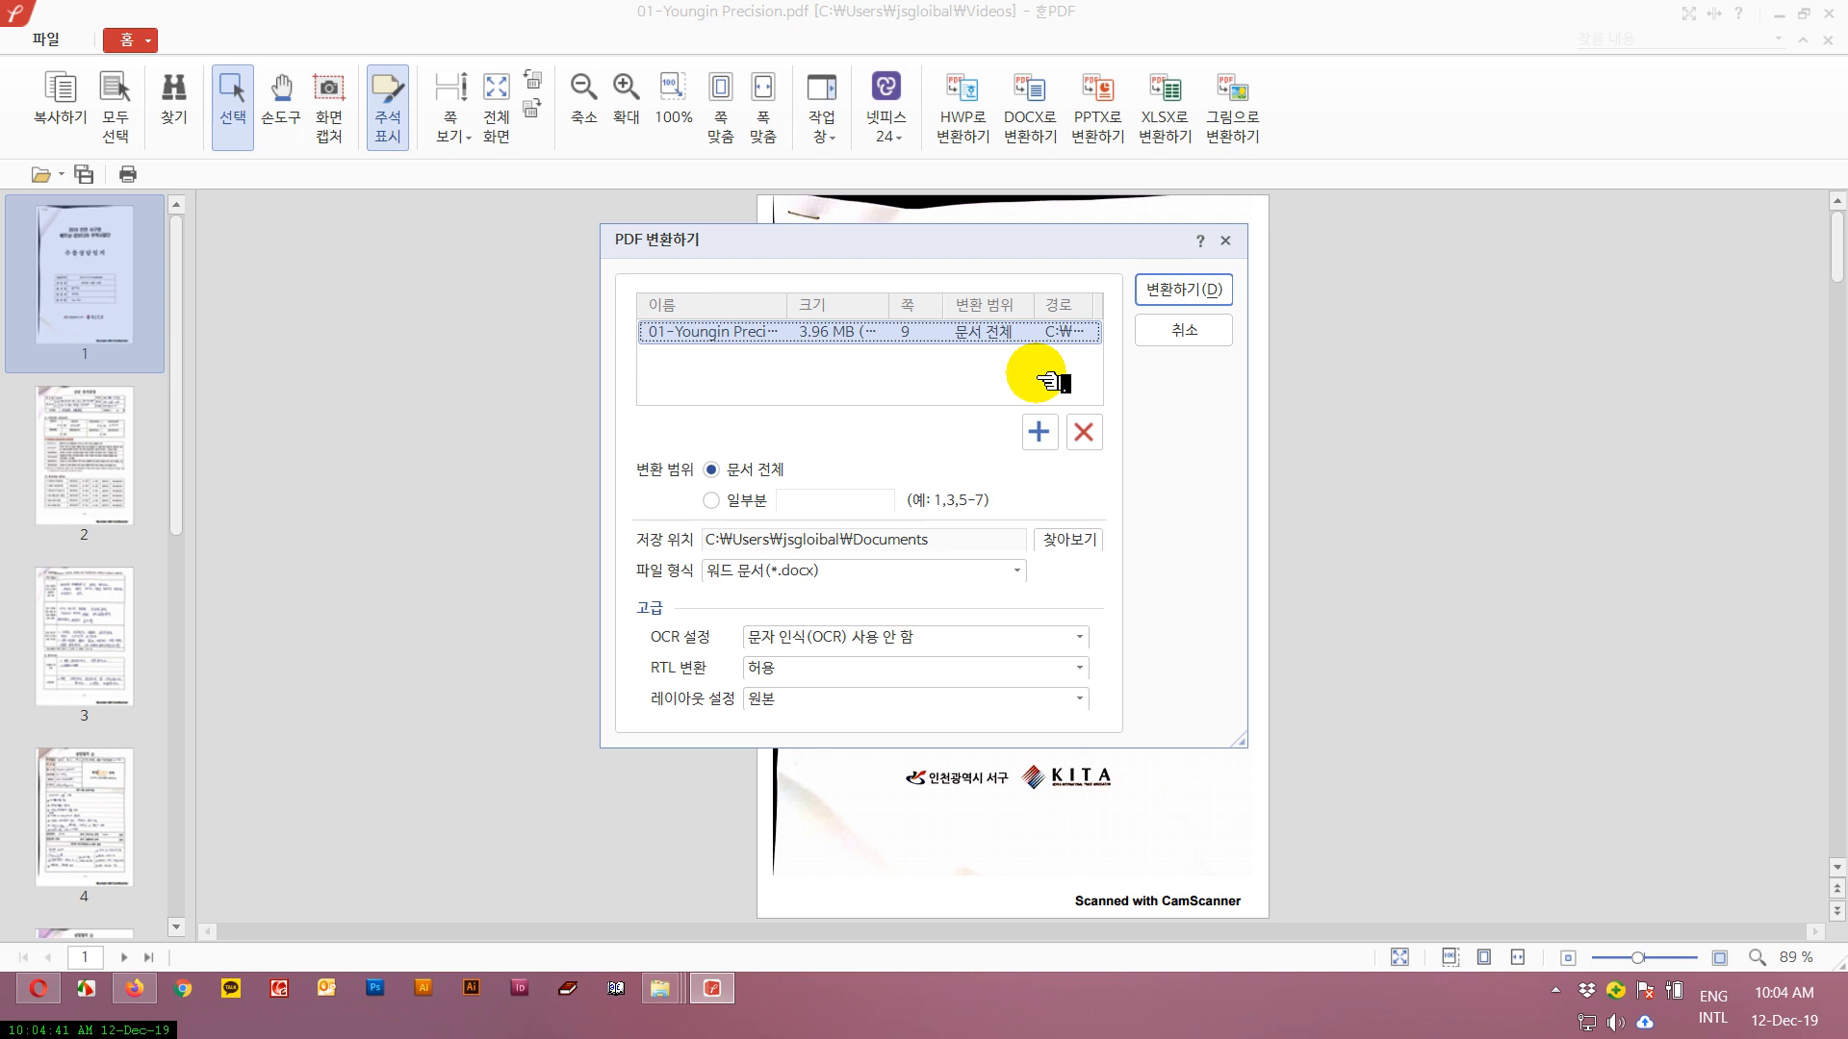
click(1226, 240)
click(1242, 118)
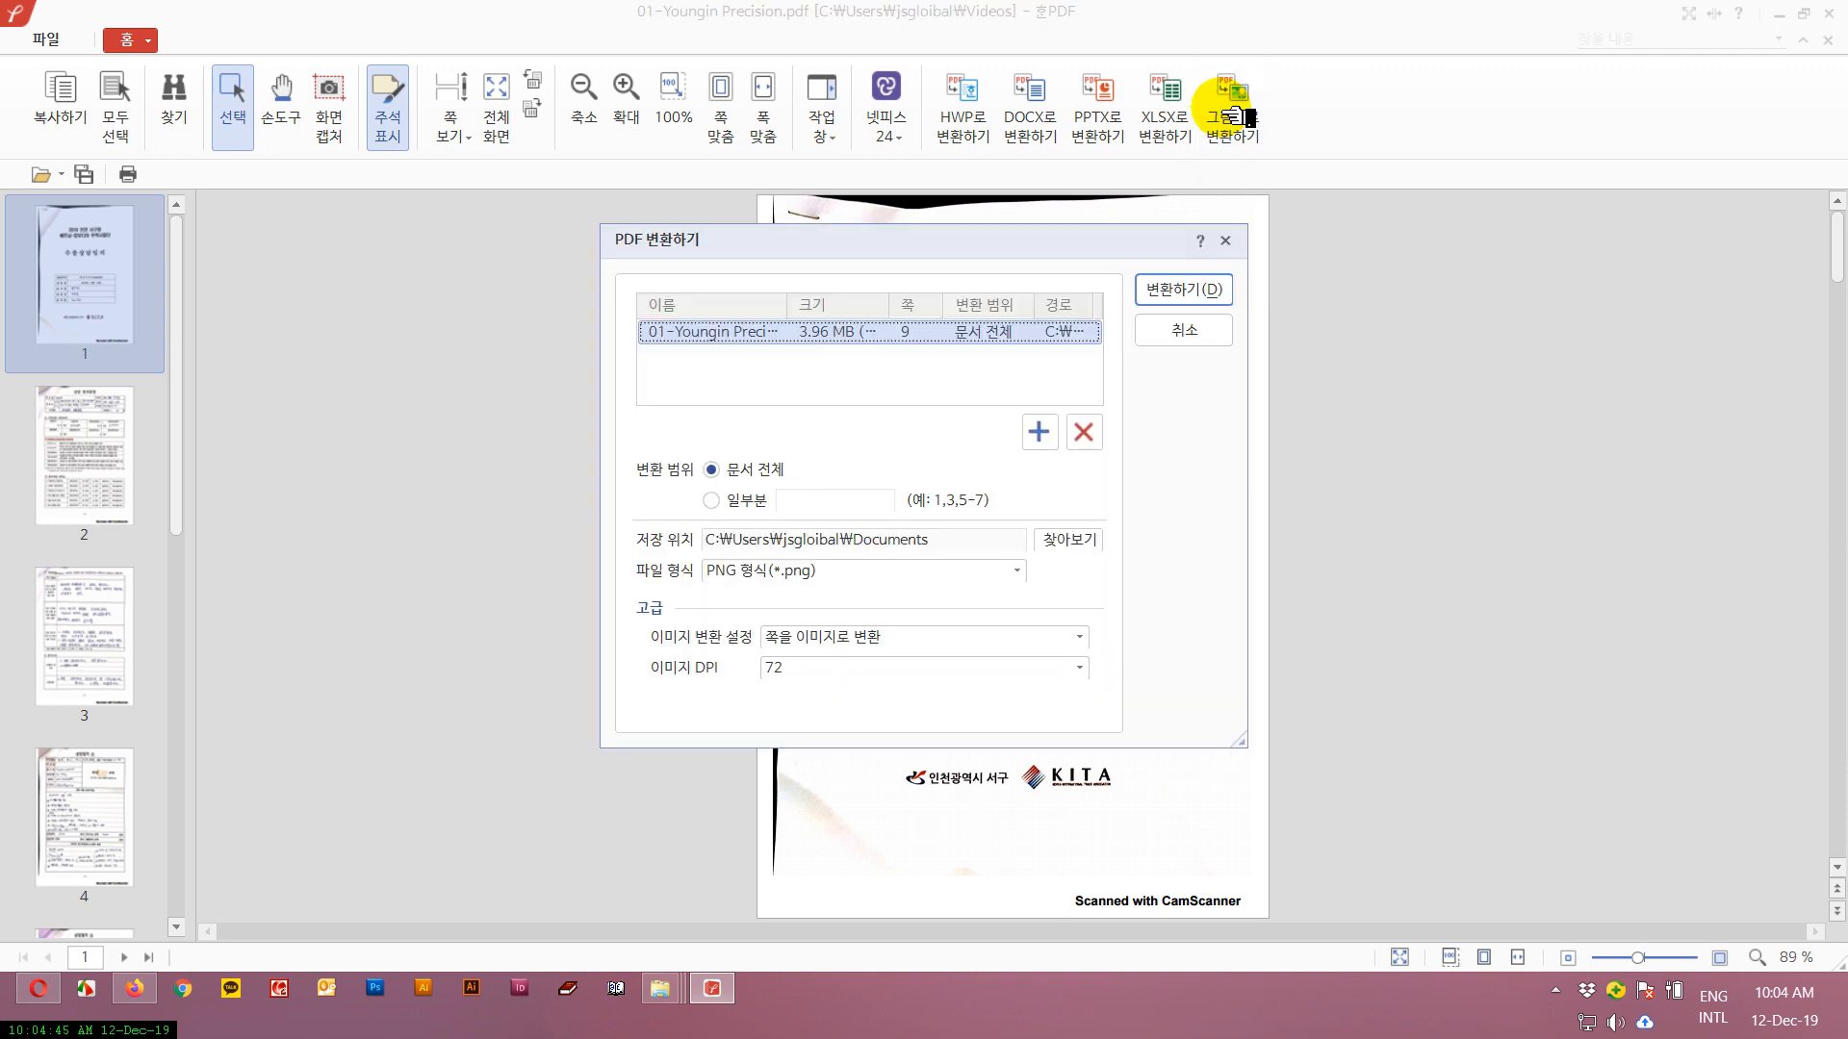
click(1017, 571)
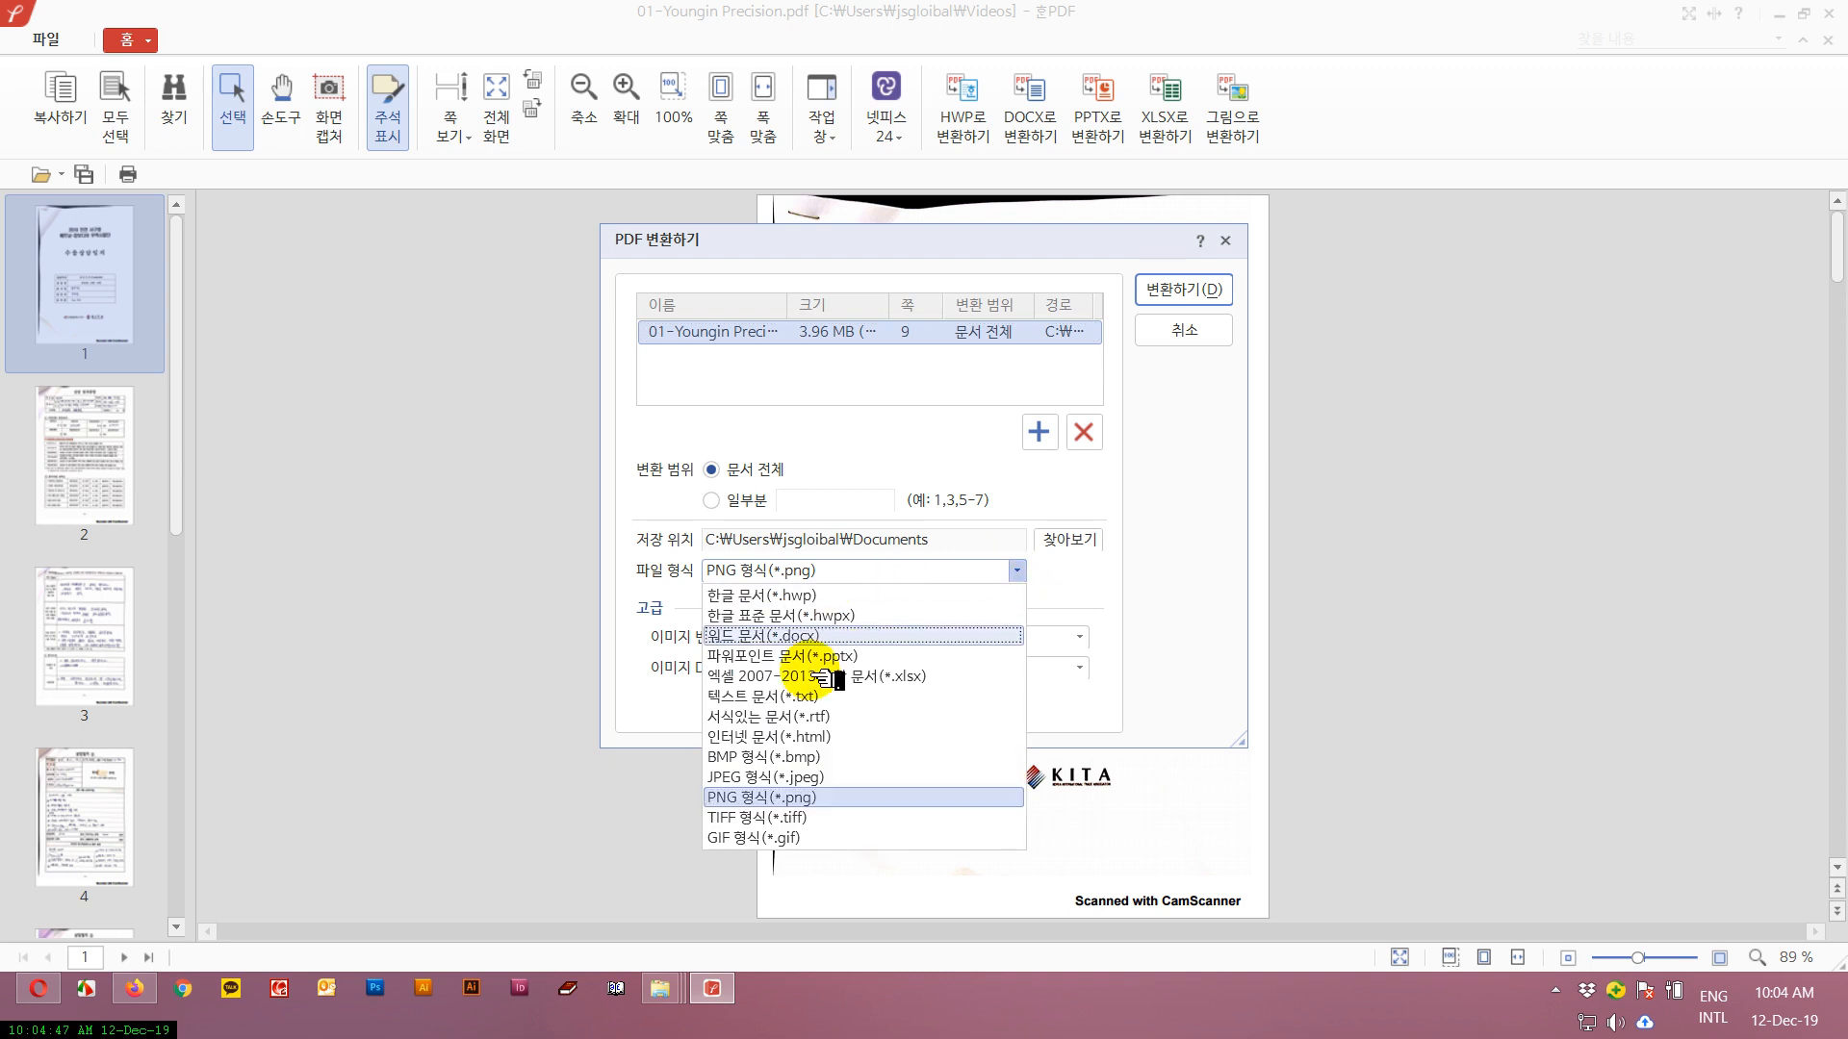
click(808, 775)
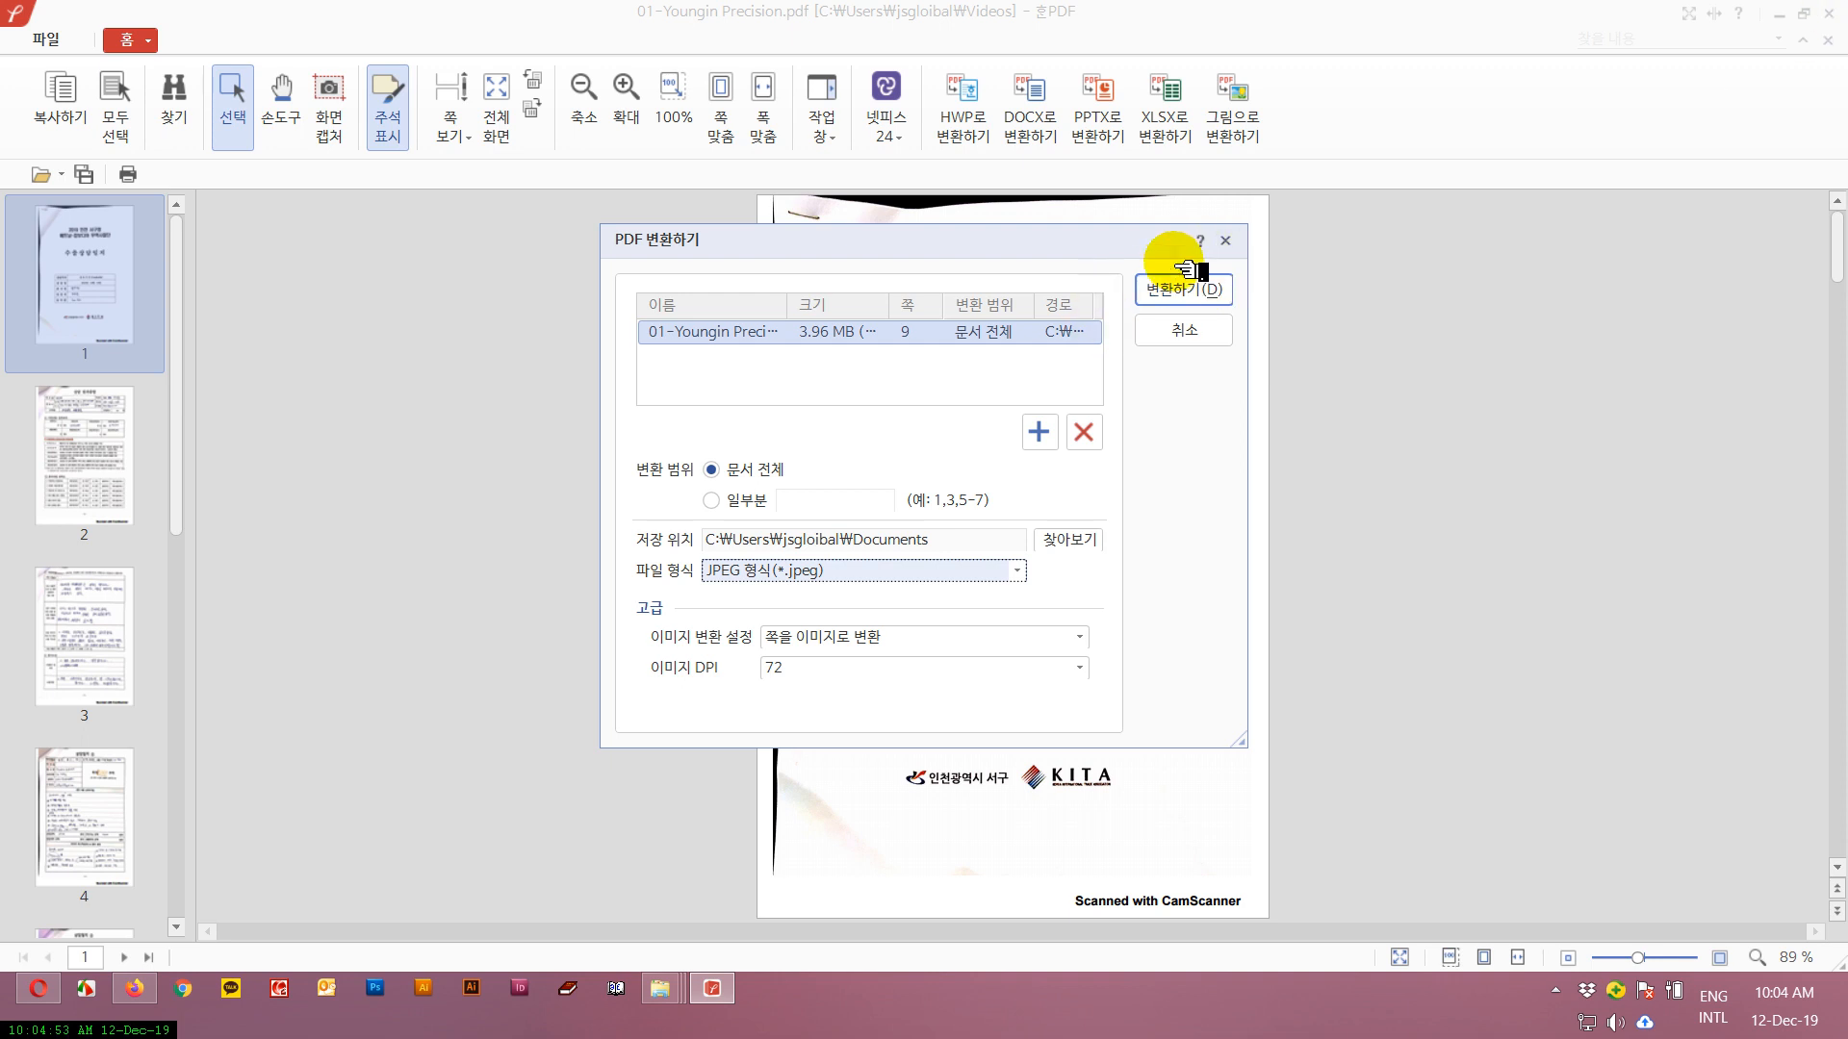
click(1225, 240)
click(1832, 7)
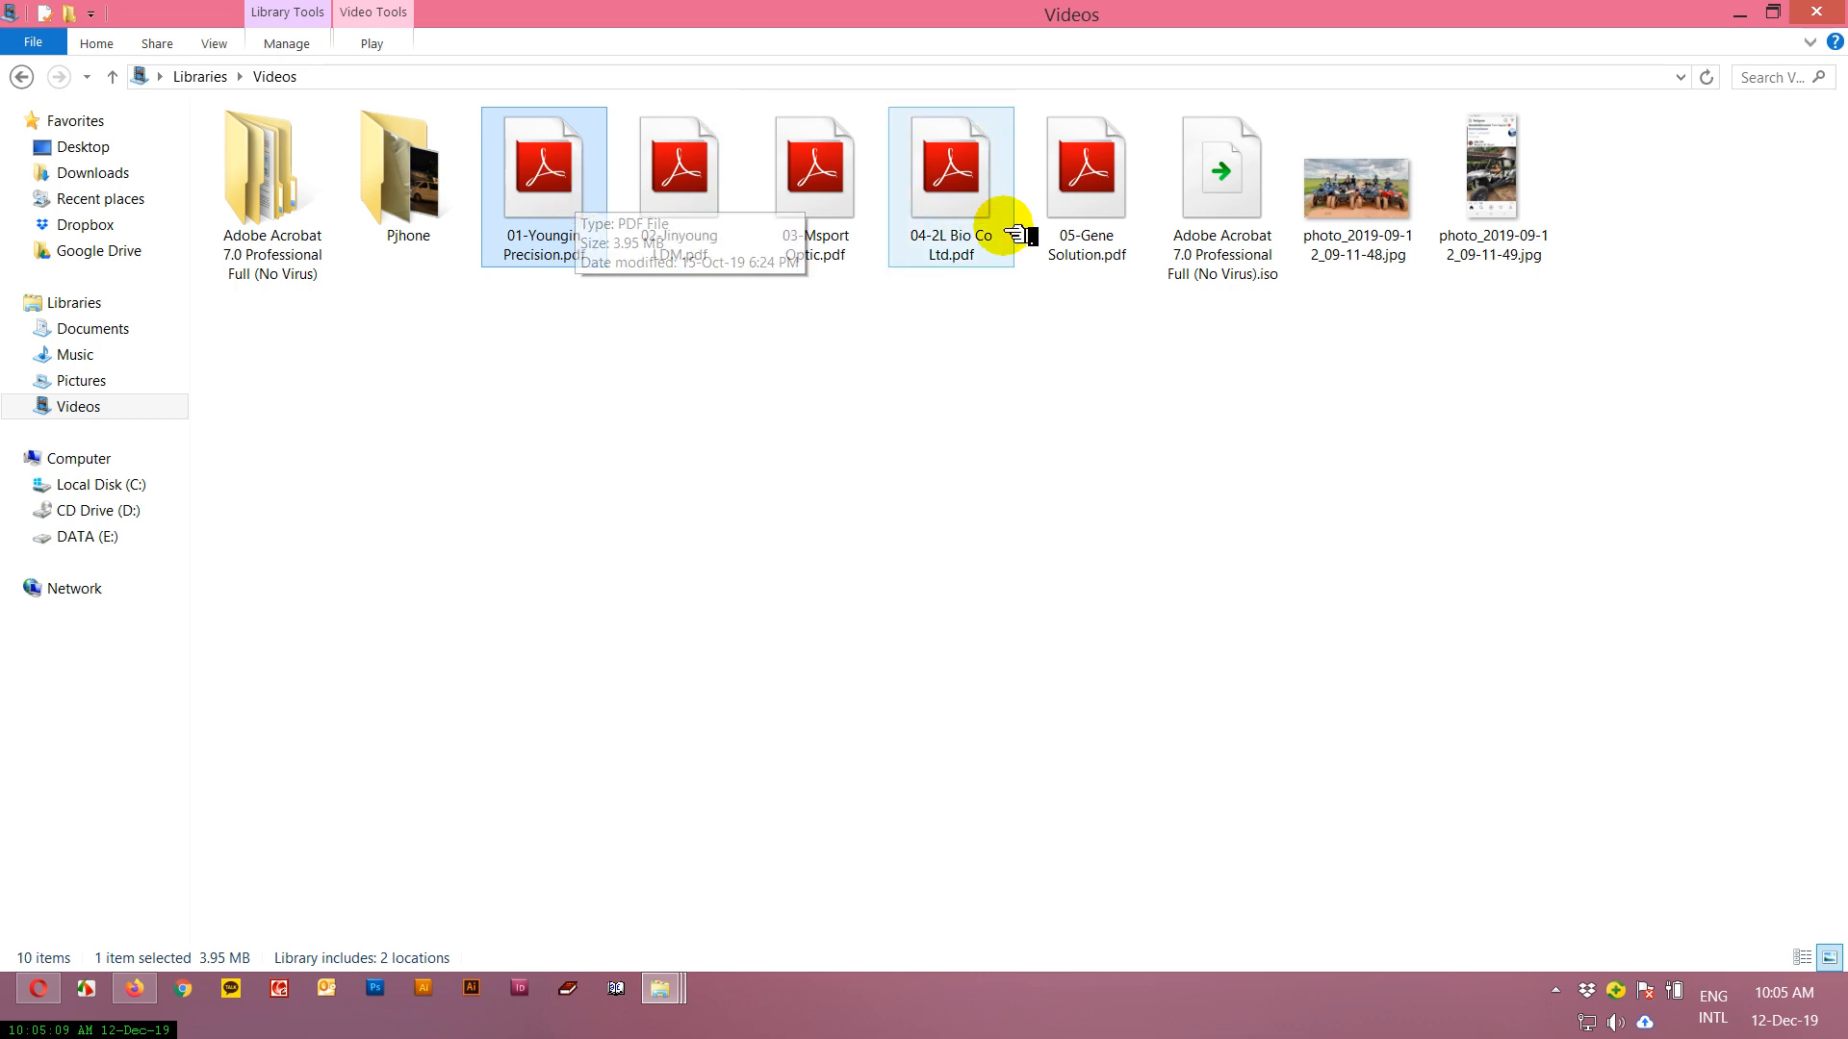
drag(1684, 686, 524, 149)
drag(1601, 746, 595, 231)
click(707, 416)
Open 01-Youngin Precision.pdf with Adobe Acrobat 7.0 and dismiss the new-format warning, setting it not to show again.
click(568, 199)
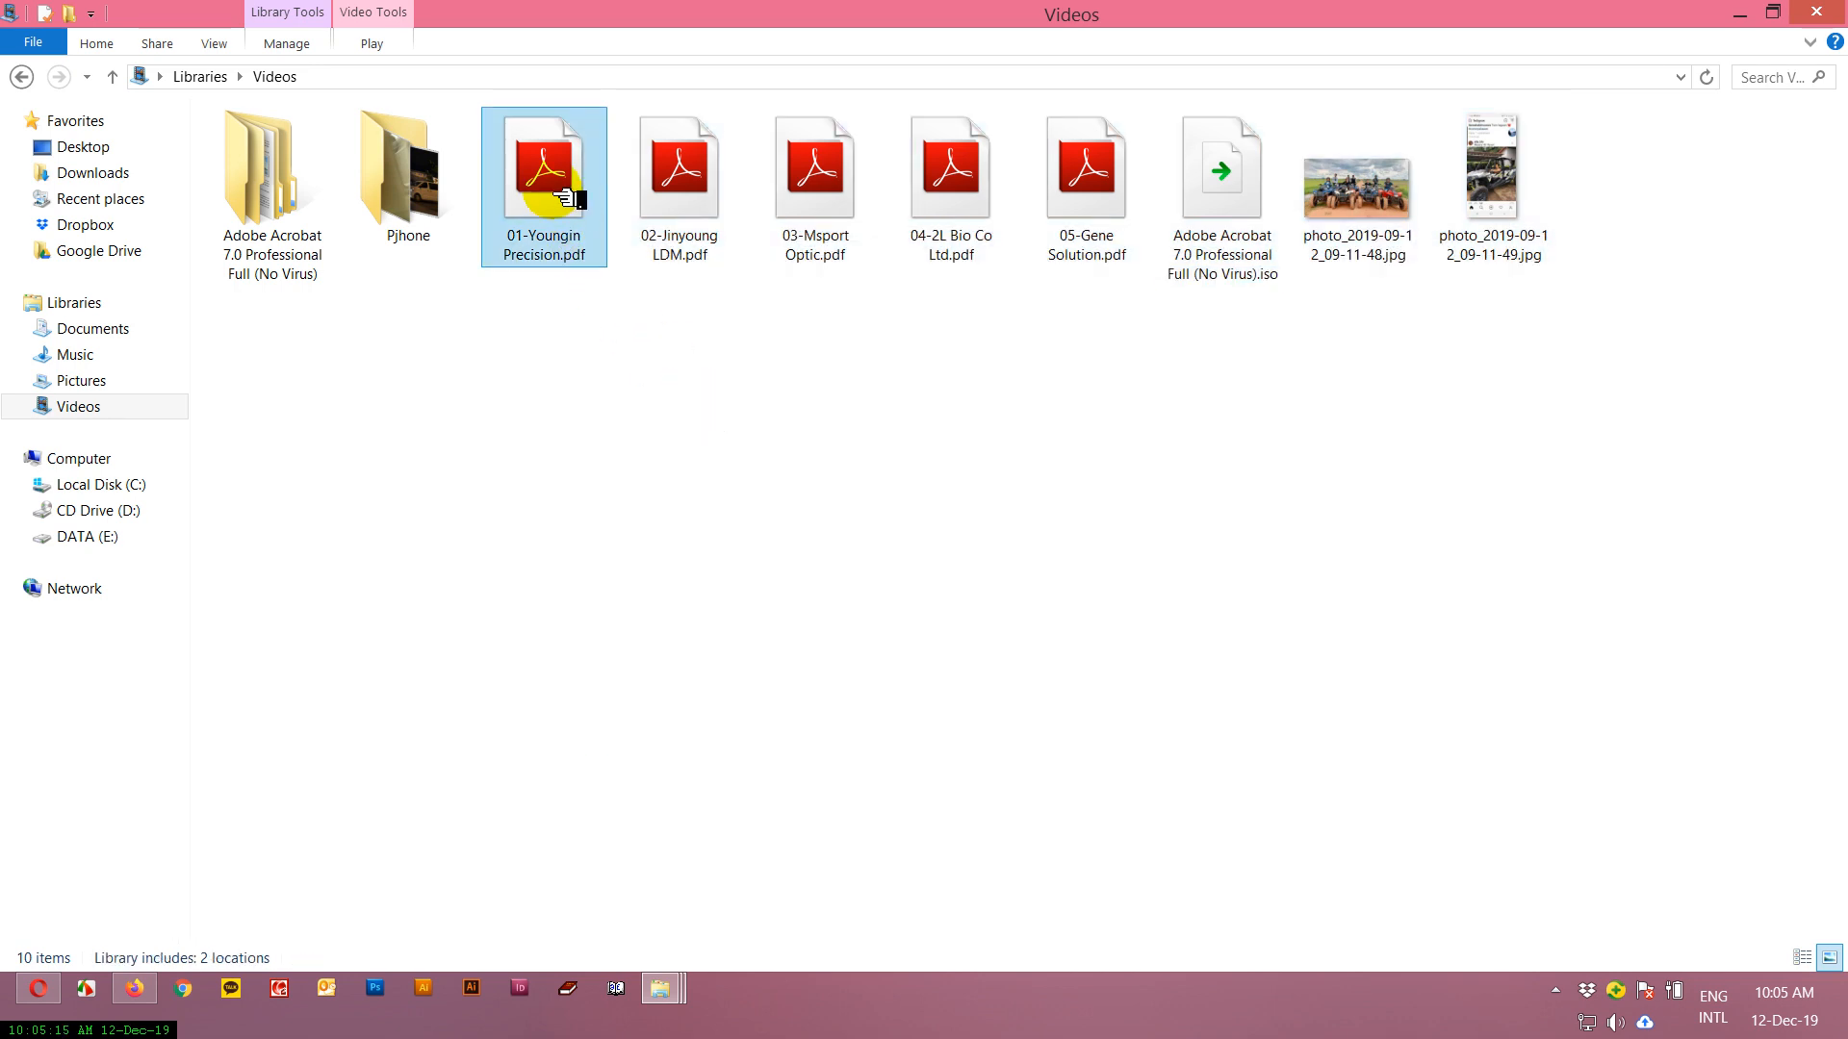
right_click(568, 199)
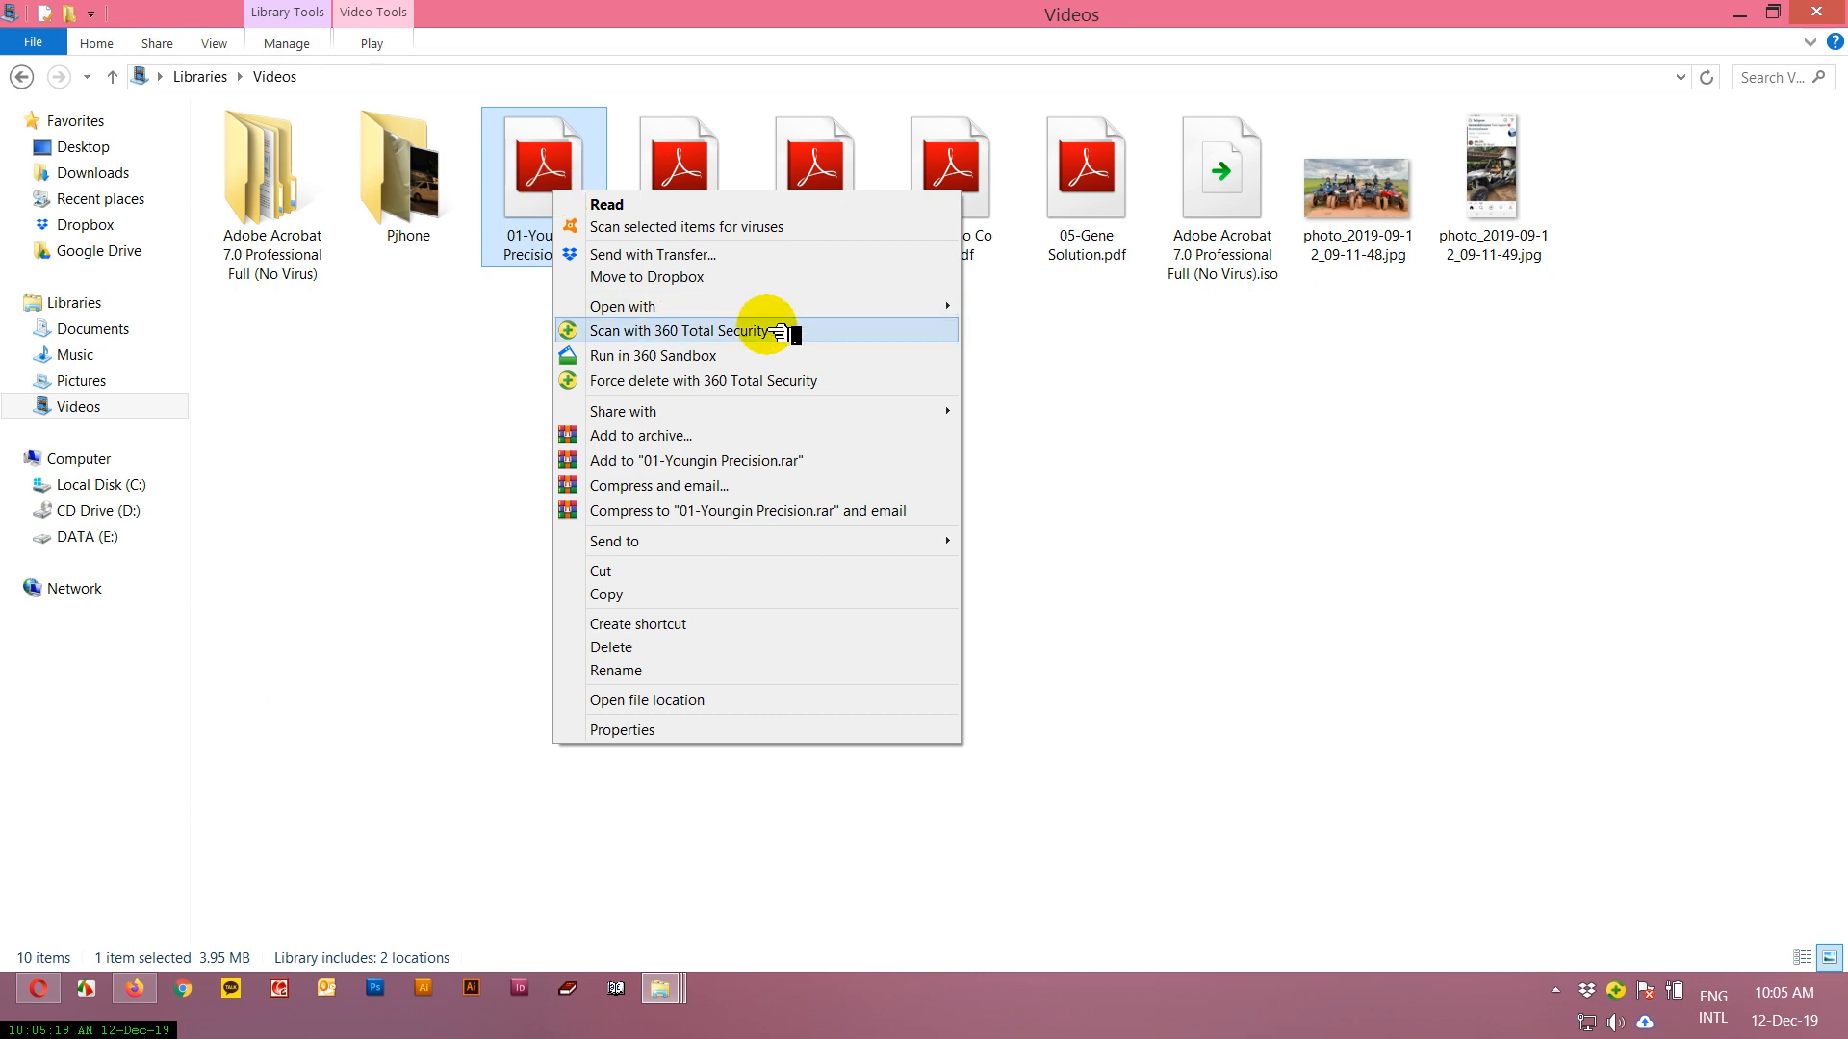
mouse_move(875, 305)
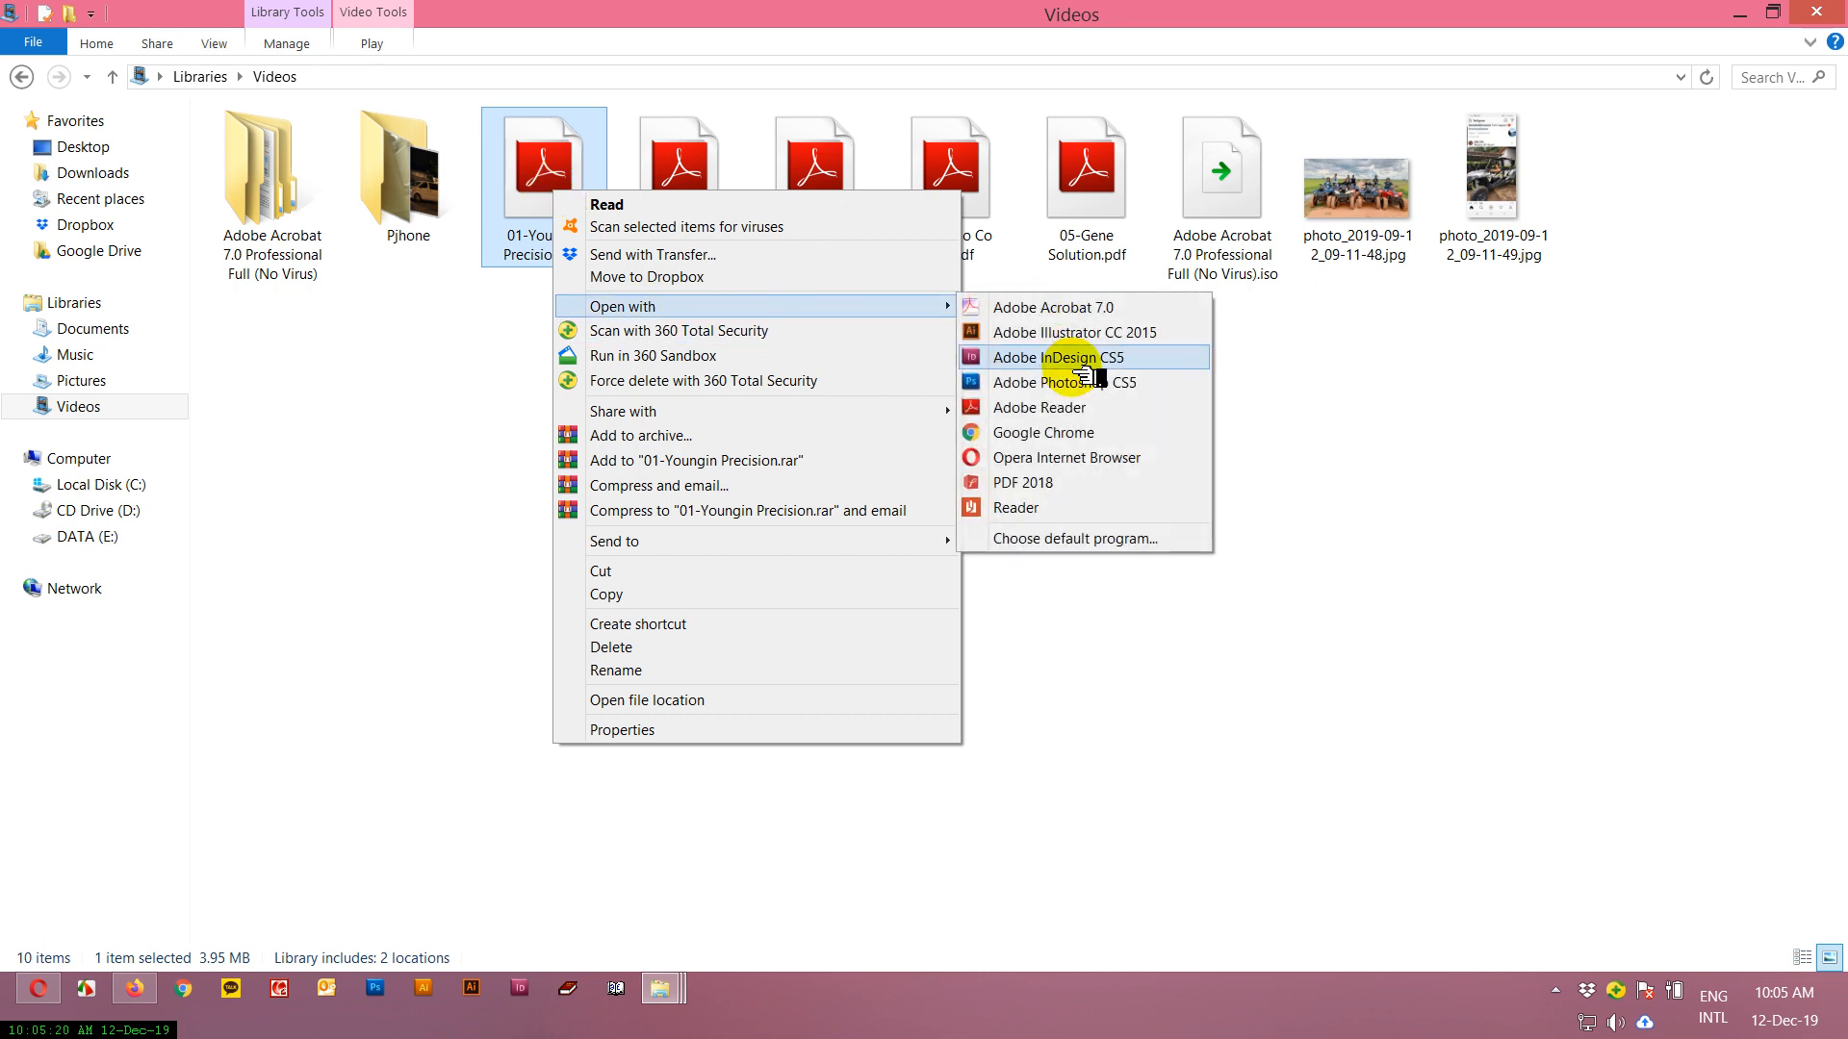
click(1071, 313)
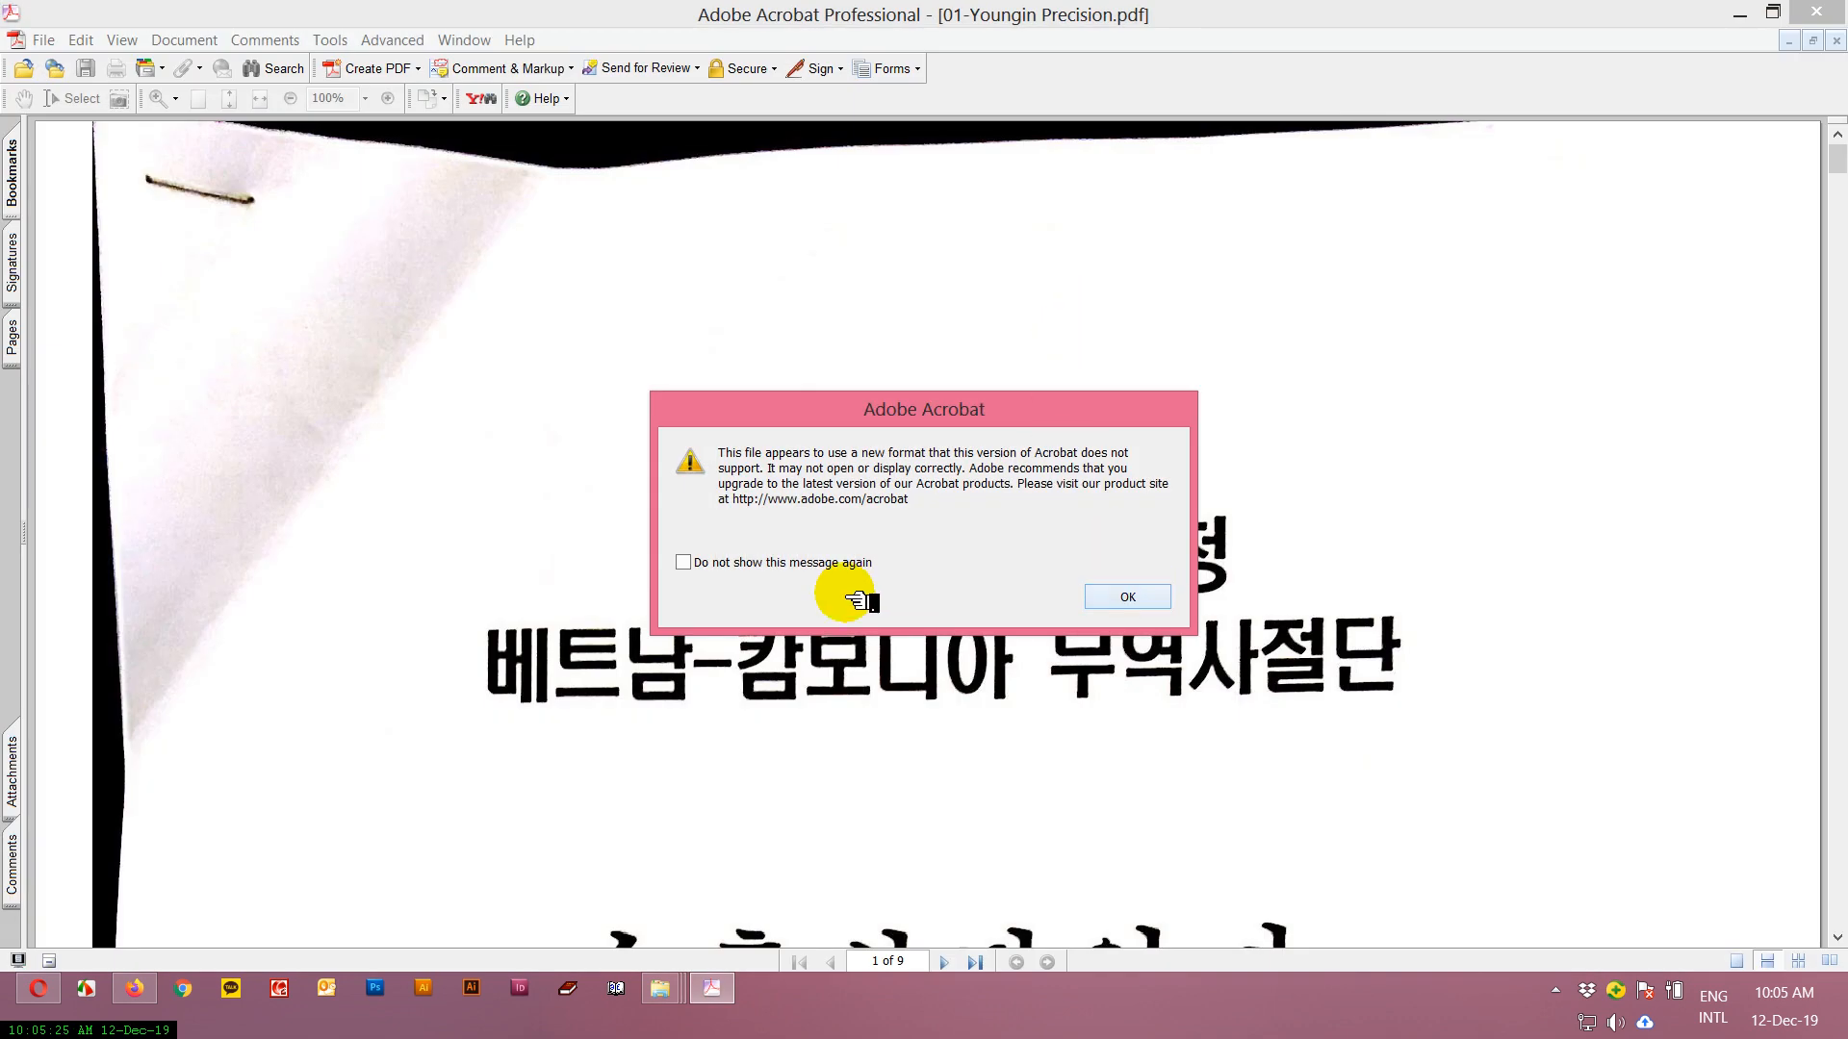
click(845, 562)
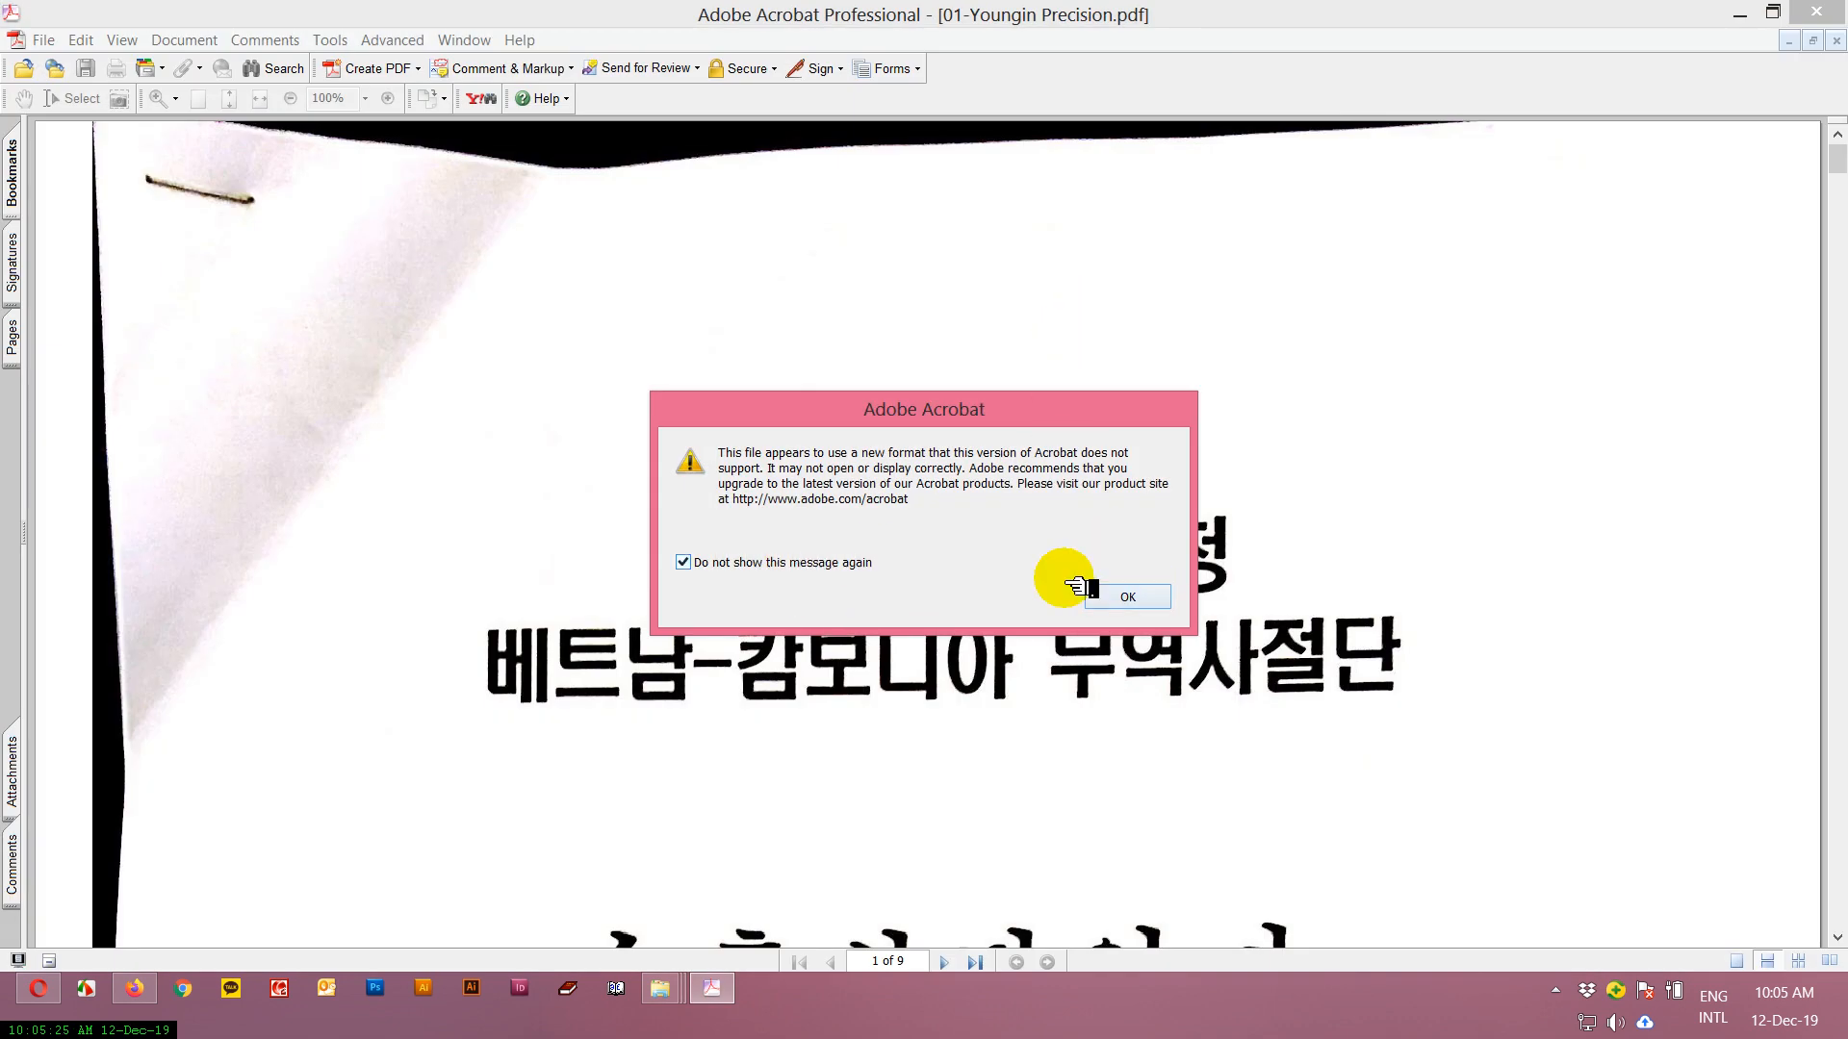
click(1126, 597)
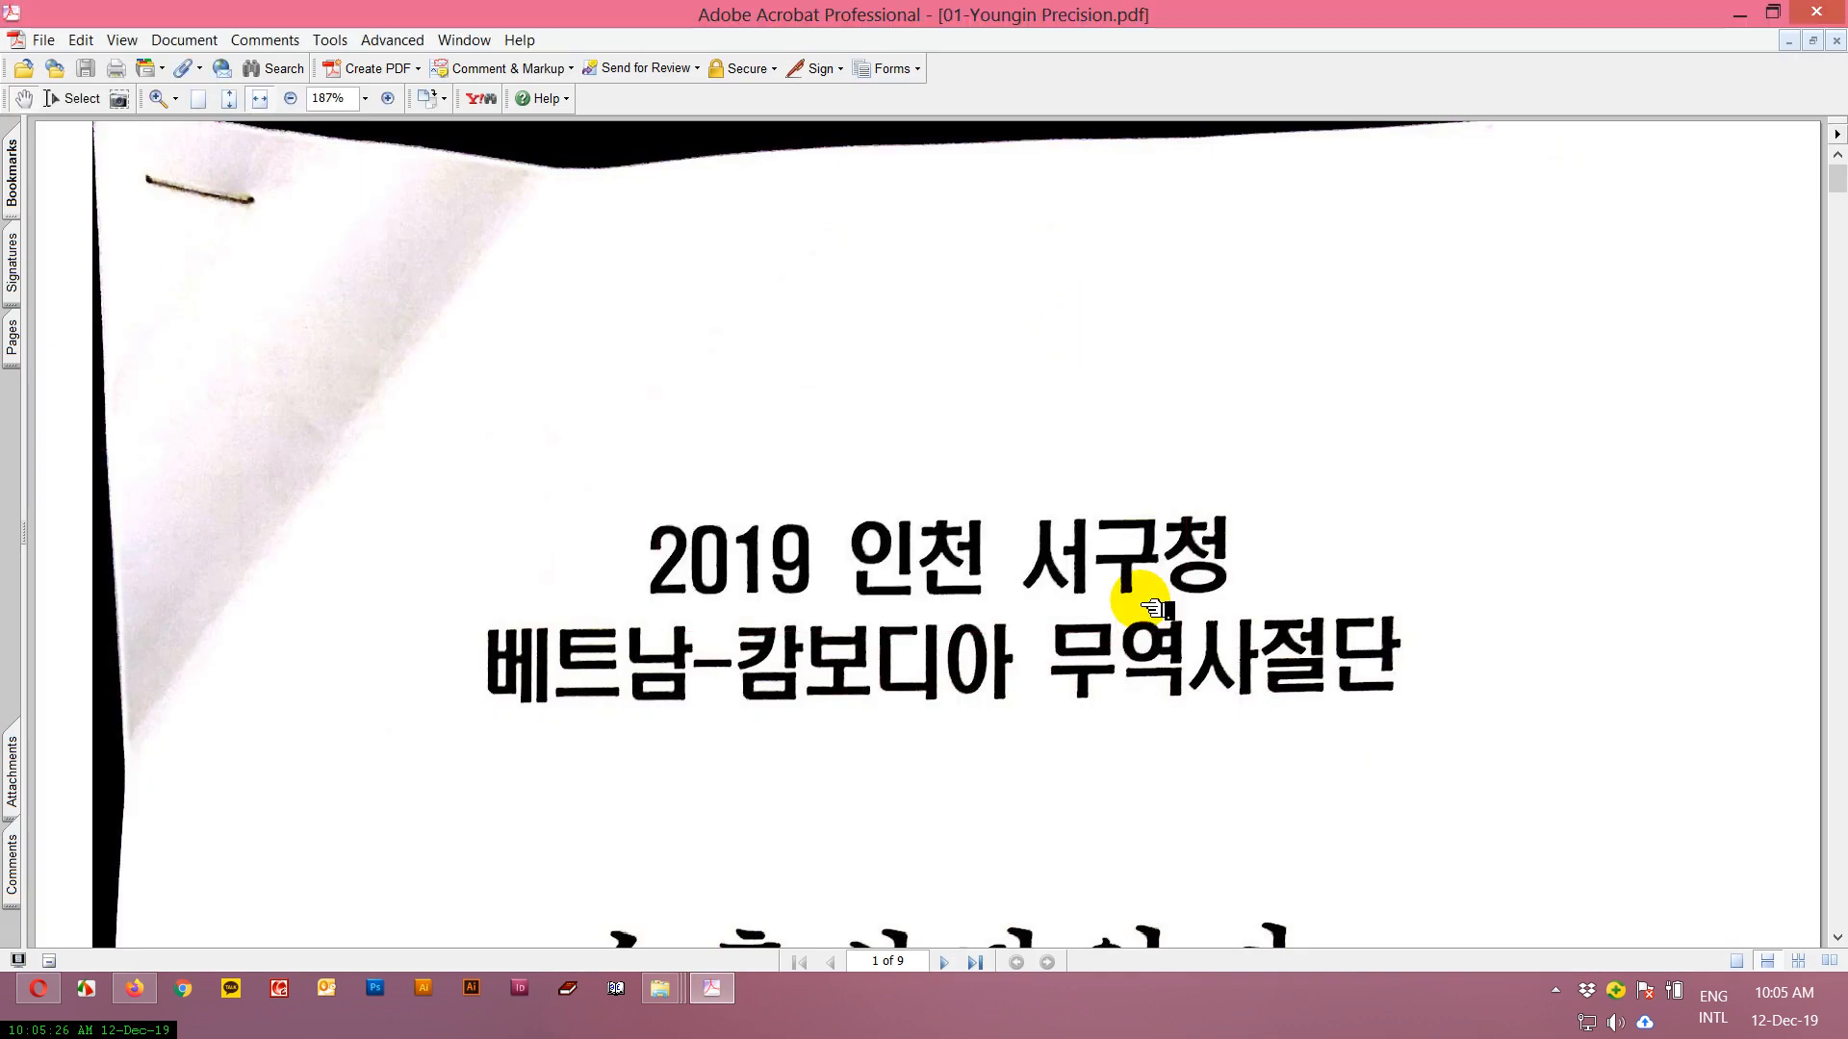
Postpone the product registration with Remind me later and view the document's page thumbnails down to the last page.
click(12, 351)
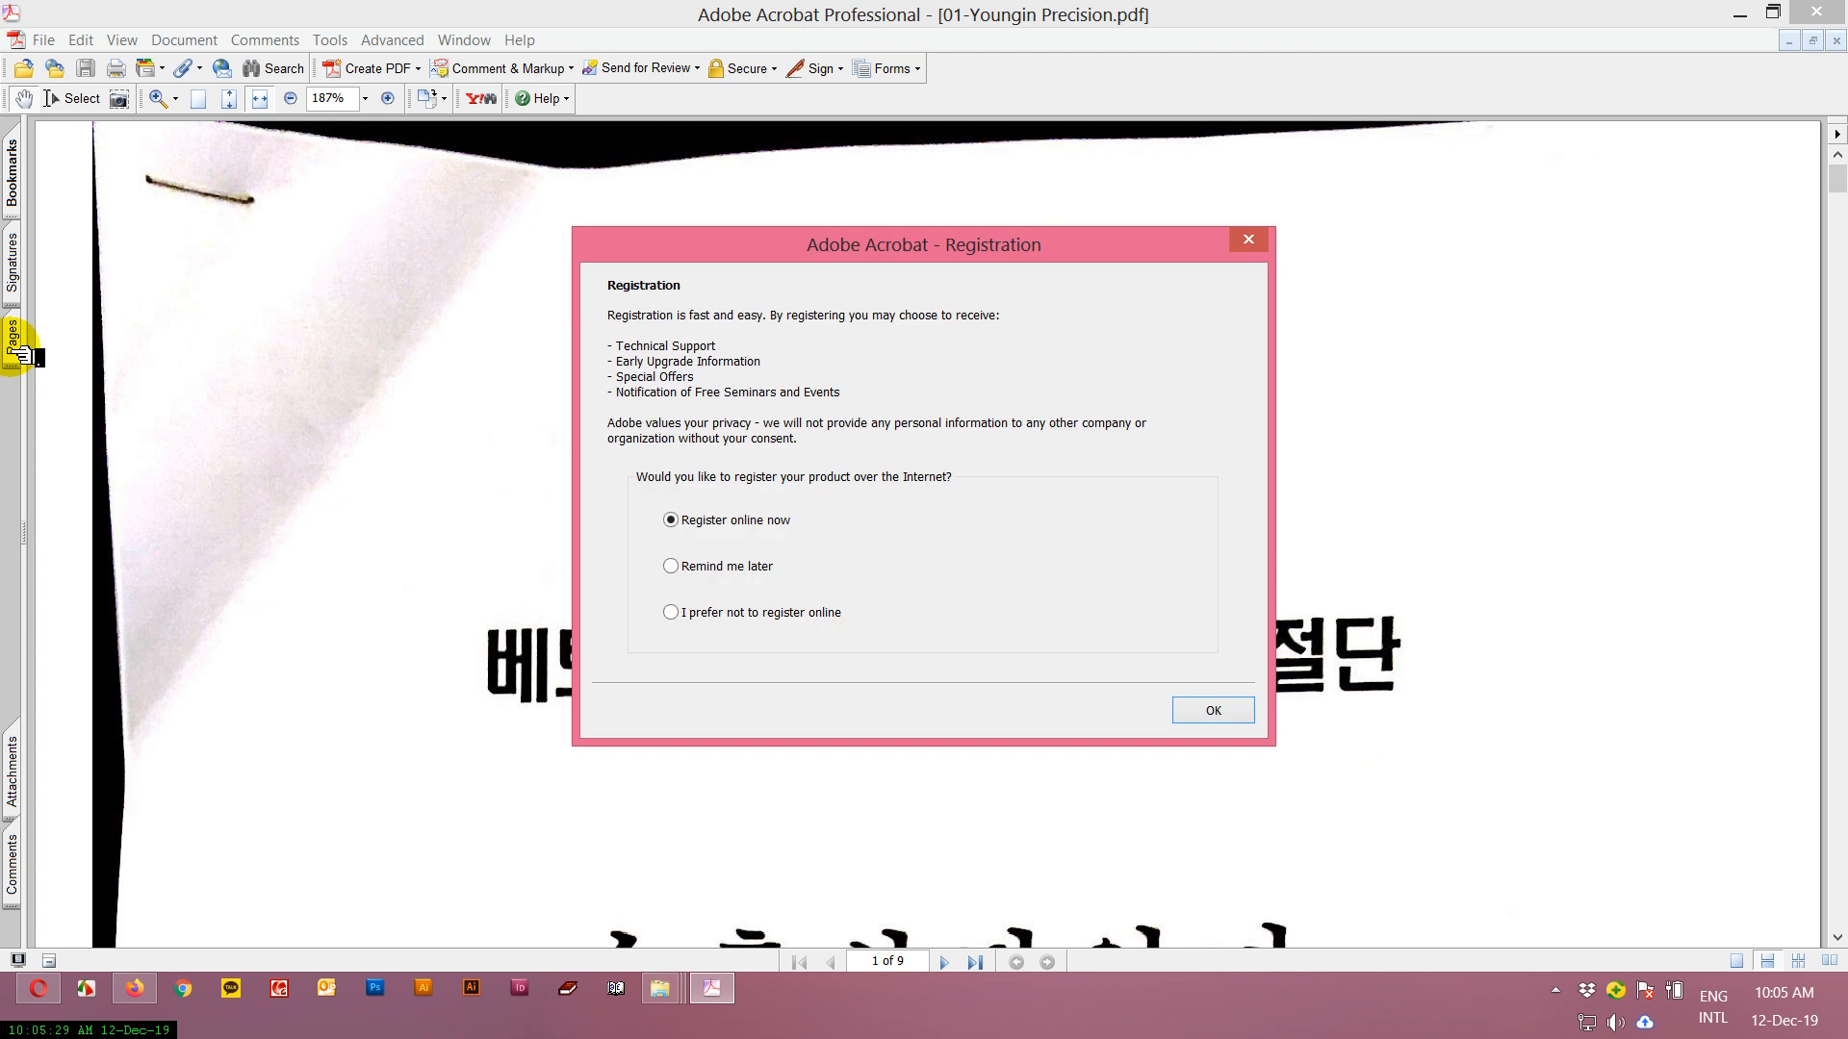
click(724, 566)
click(1215, 708)
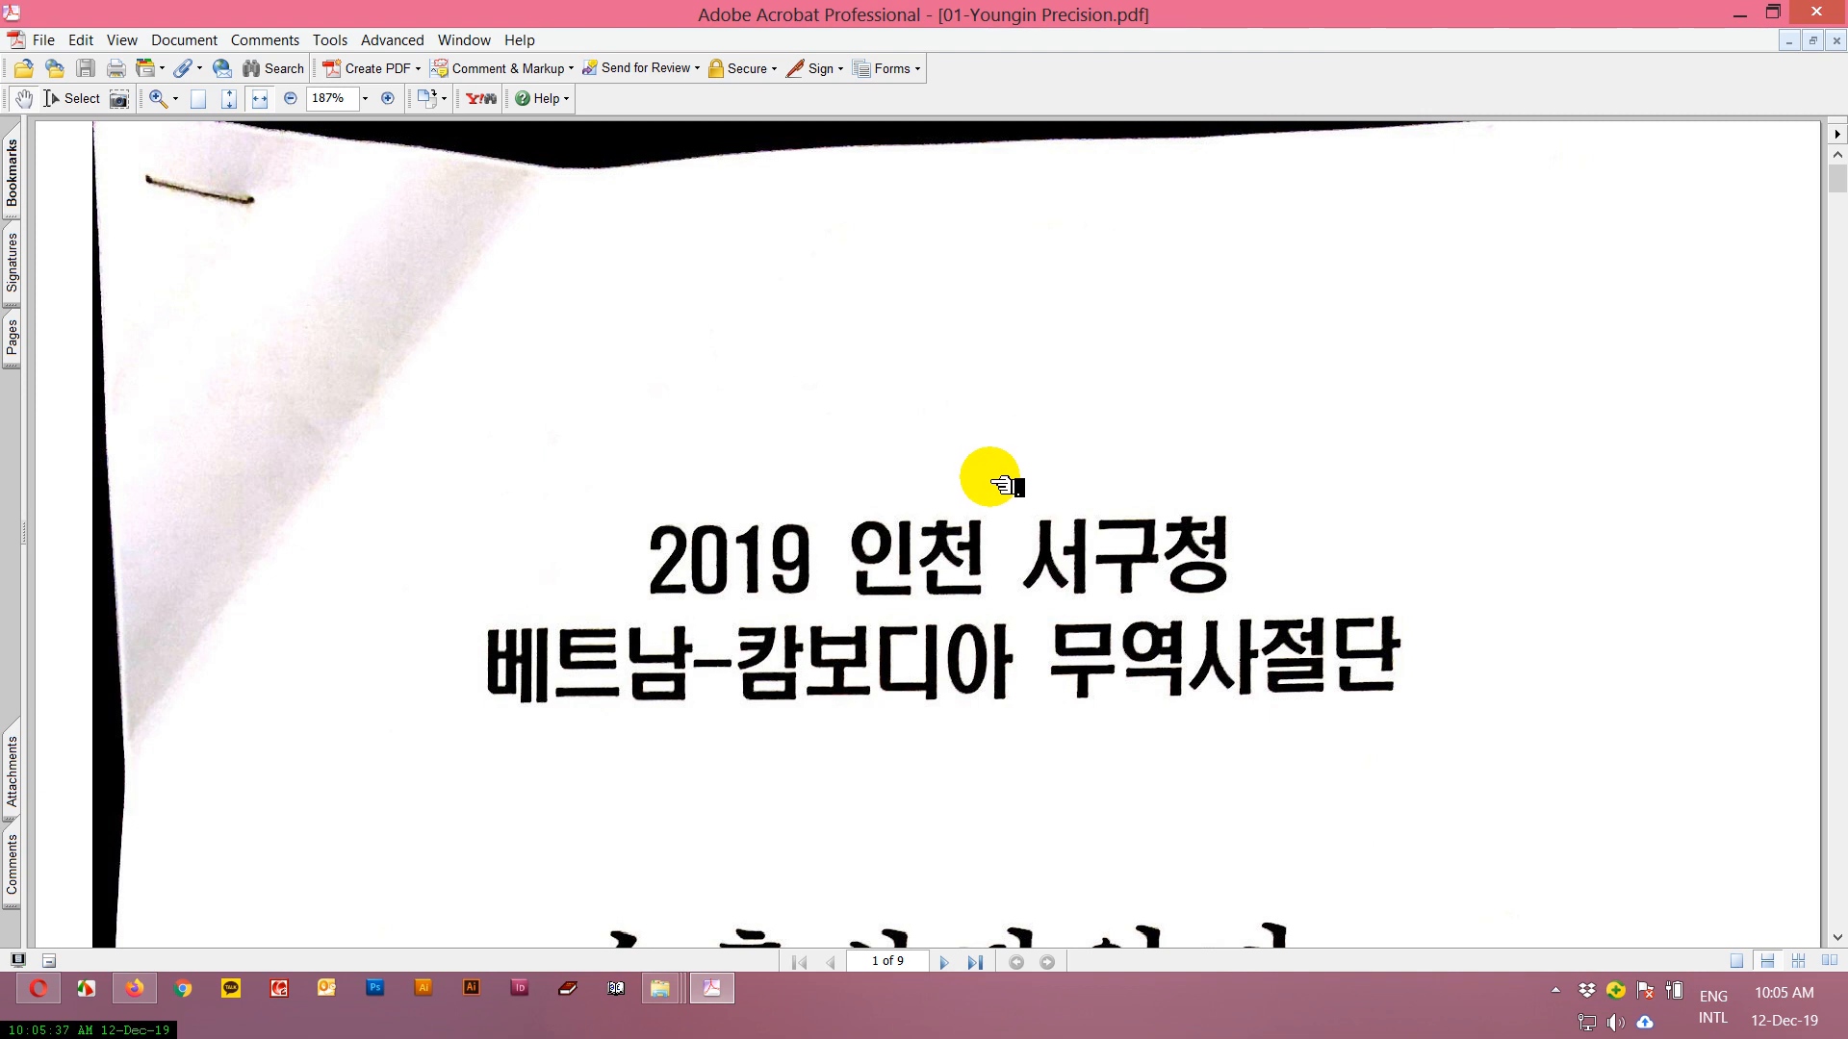
click(13, 342)
drag(214, 269, 207, 749)
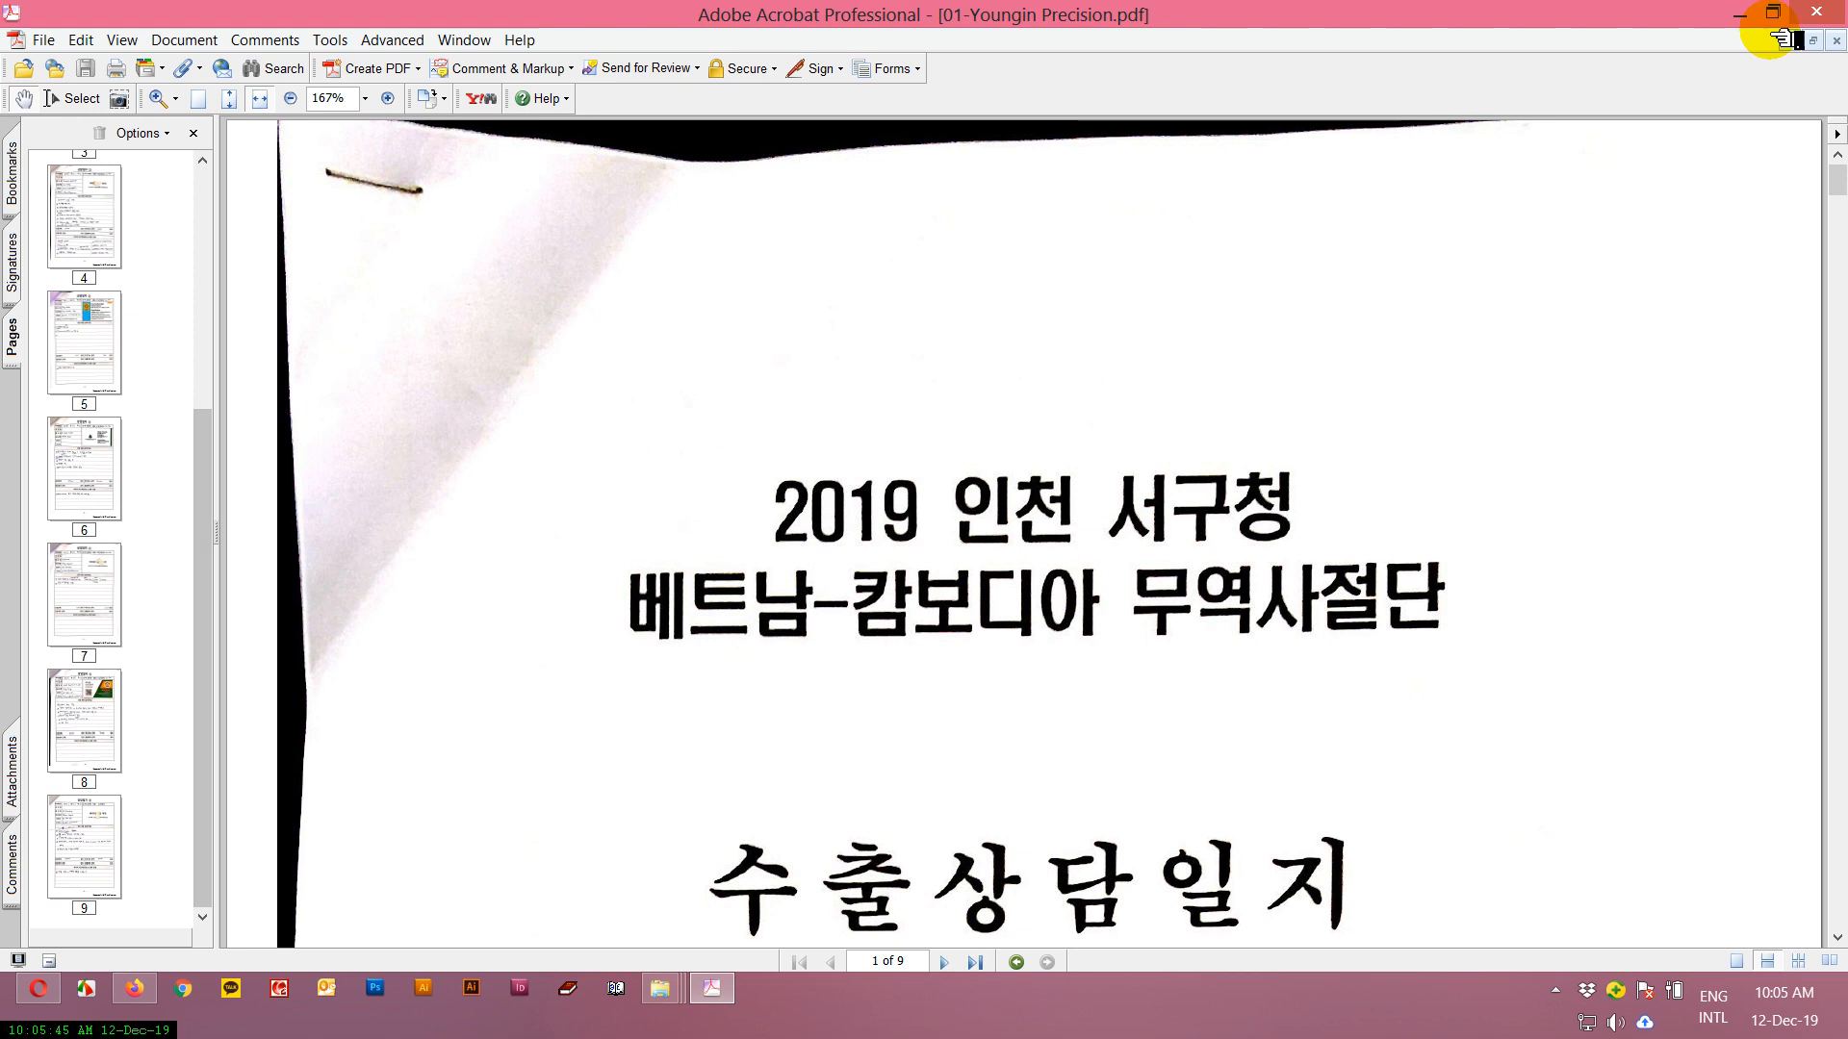
Restore the Acrobat window to a smaller size, place it below the PDF files and view the thumbnails down to page 9.
double_click(1709, 15)
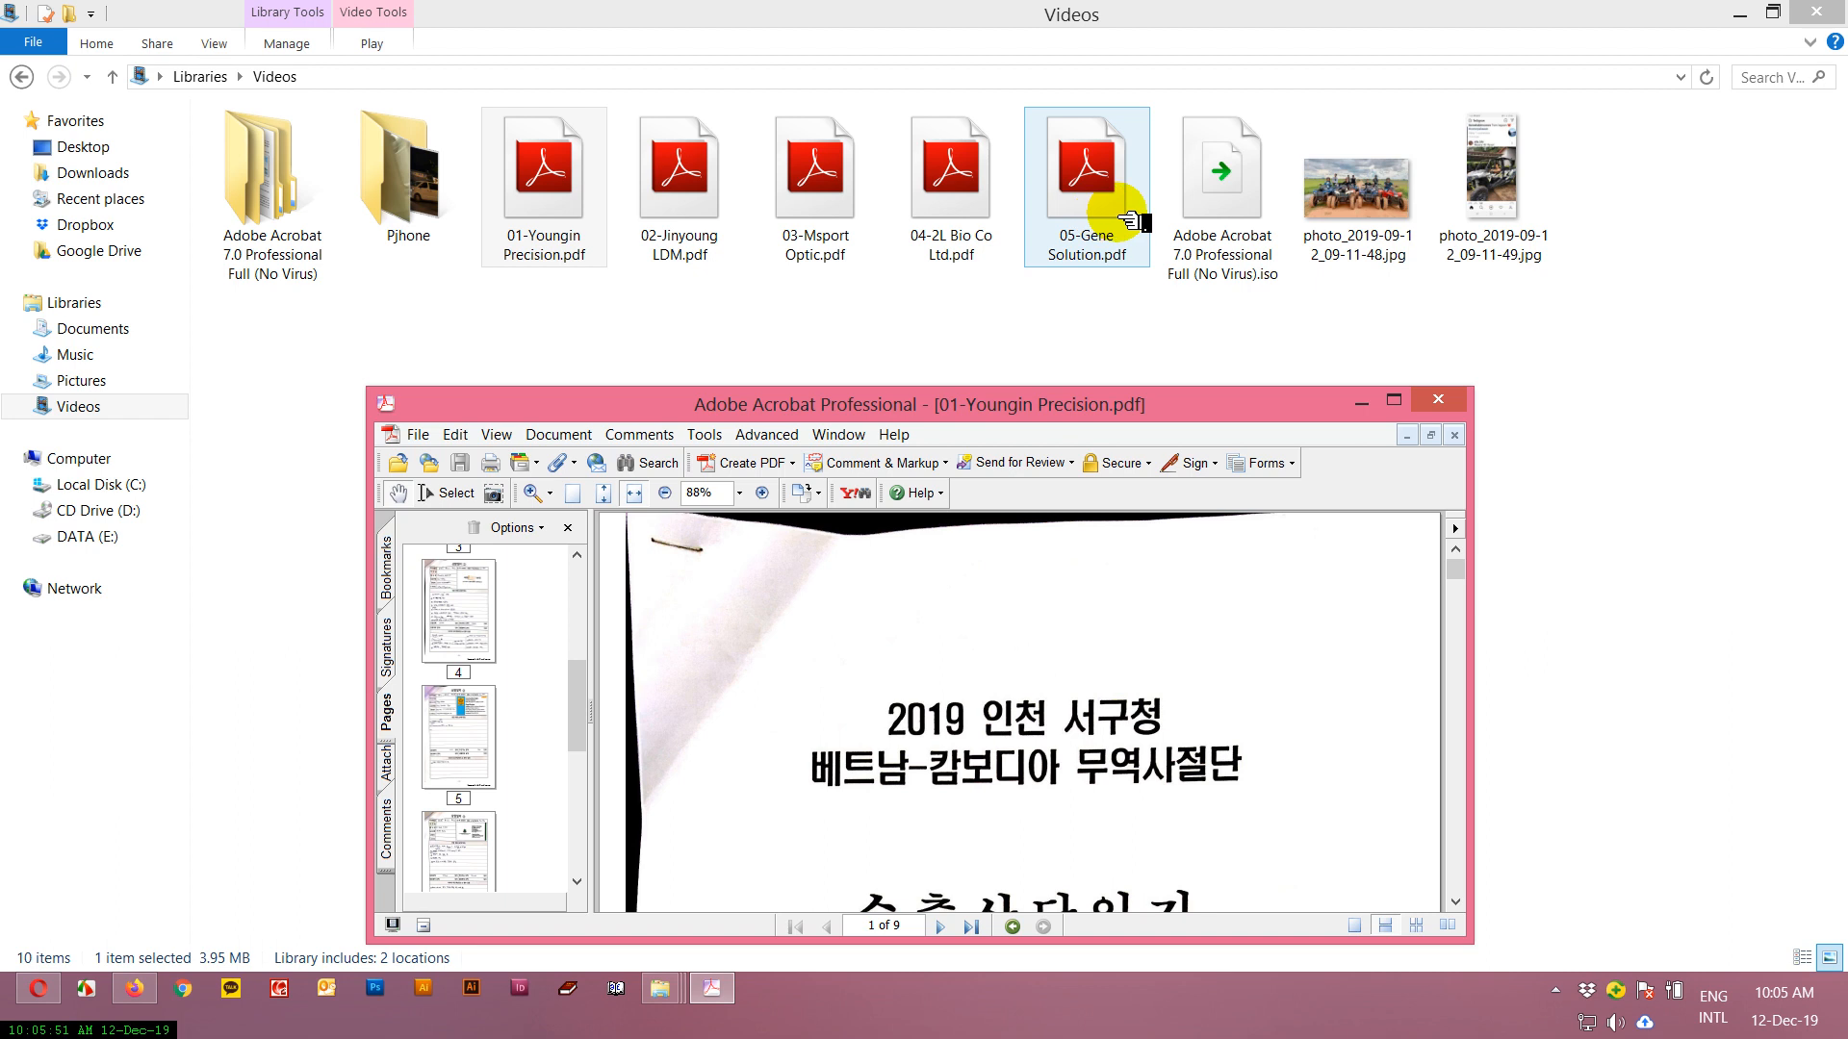
drag(1169, 404, 1248, 182)
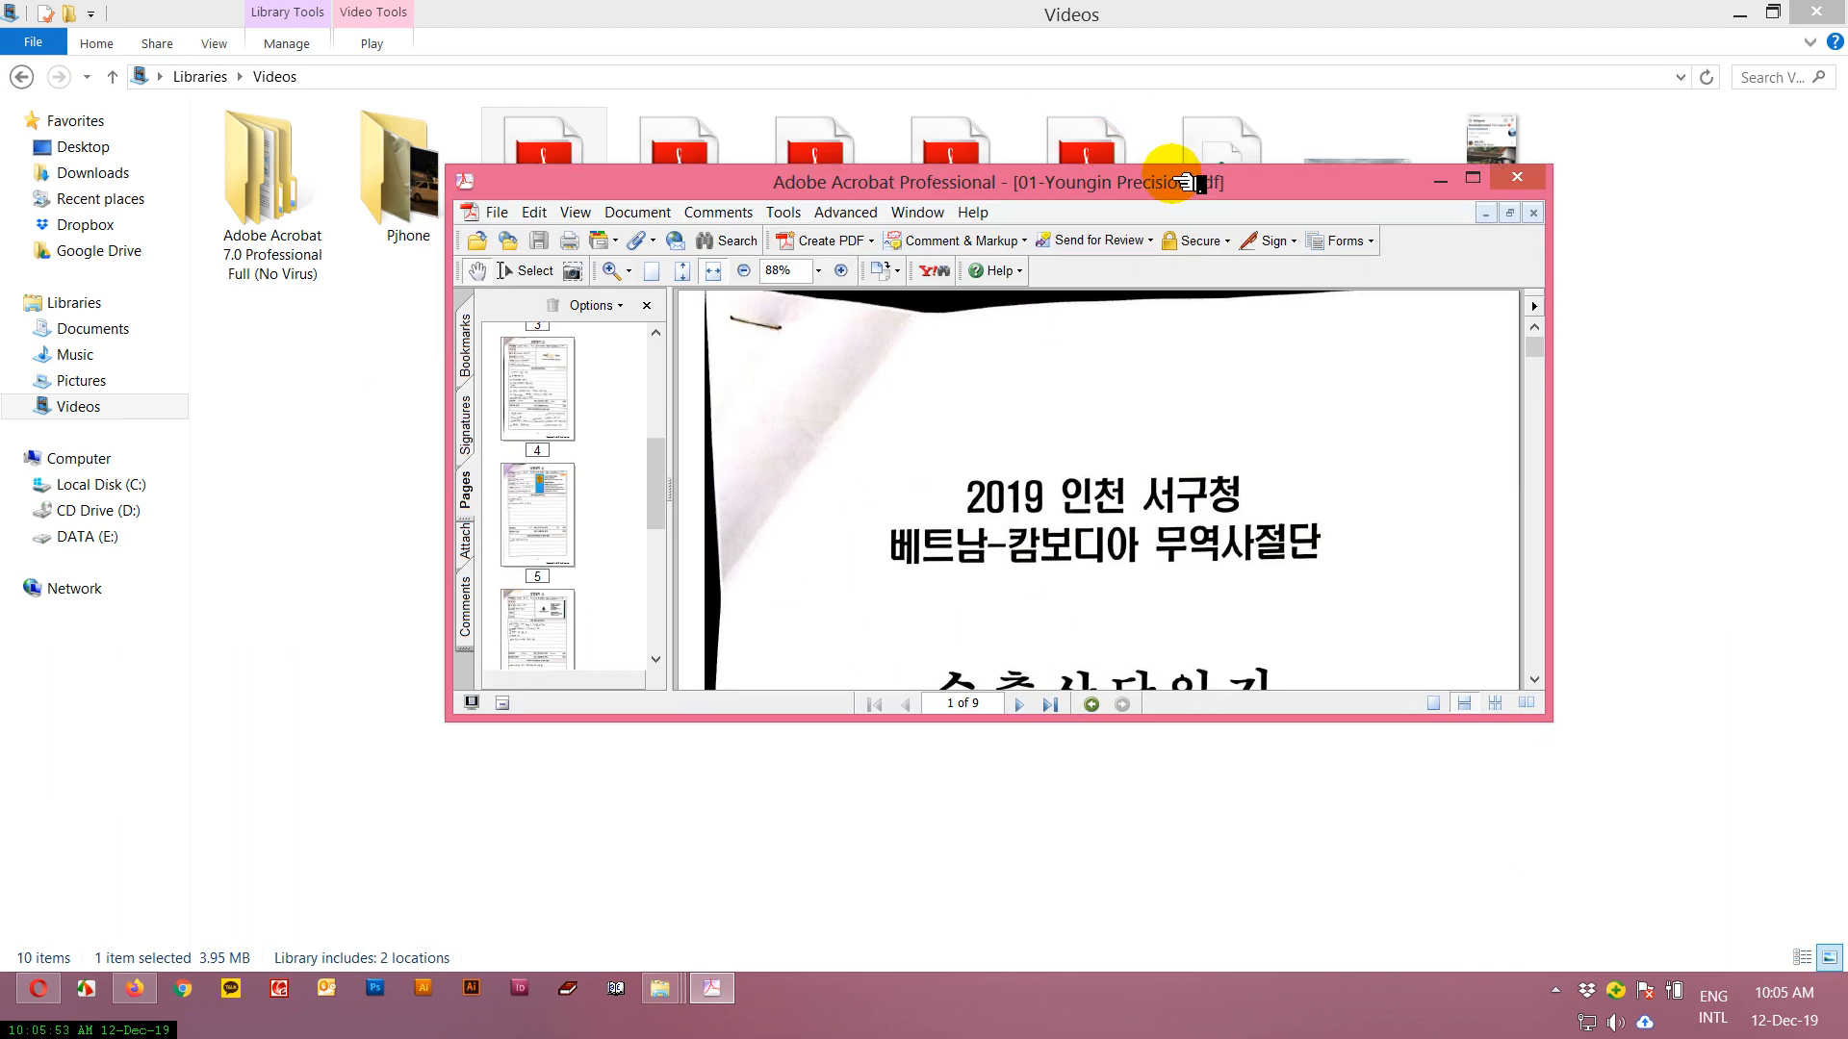
drag(803, 182, 826, 373)
drag(673, 627, 682, 768)
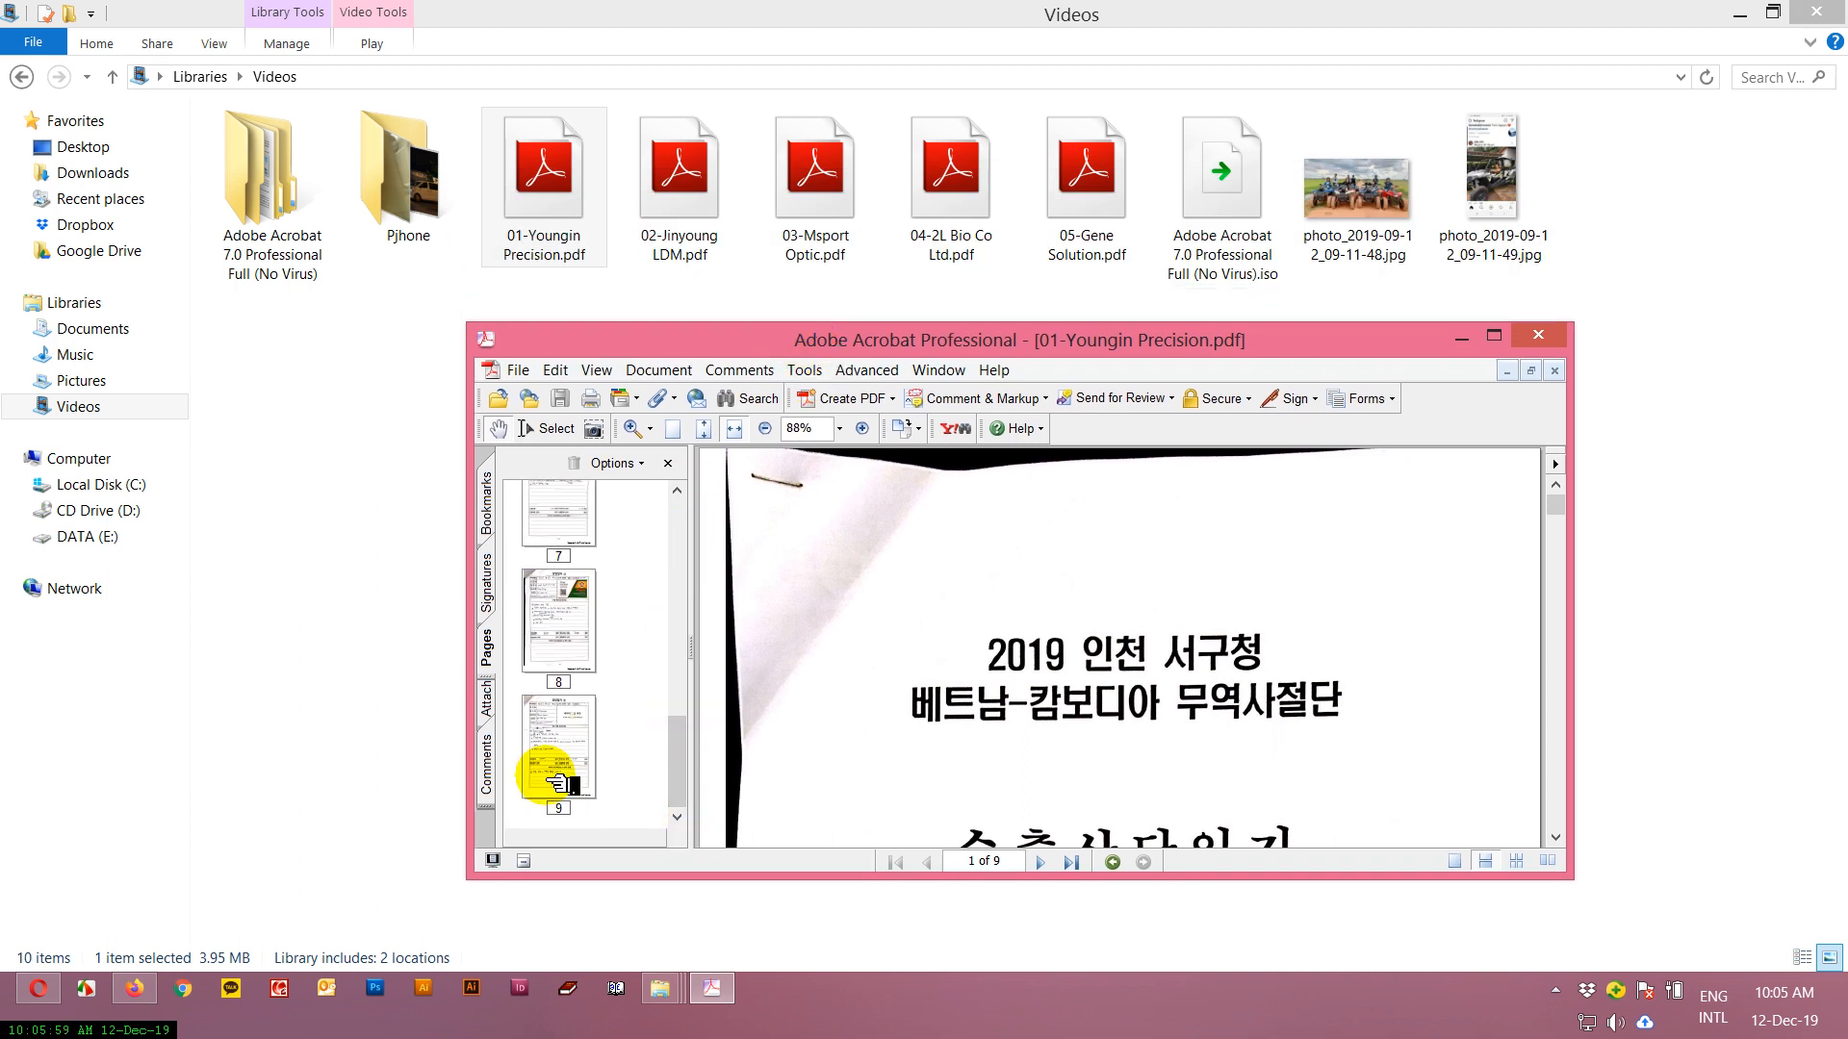
click(685, 166)
click(813, 168)
click(941, 185)
click(1066, 200)
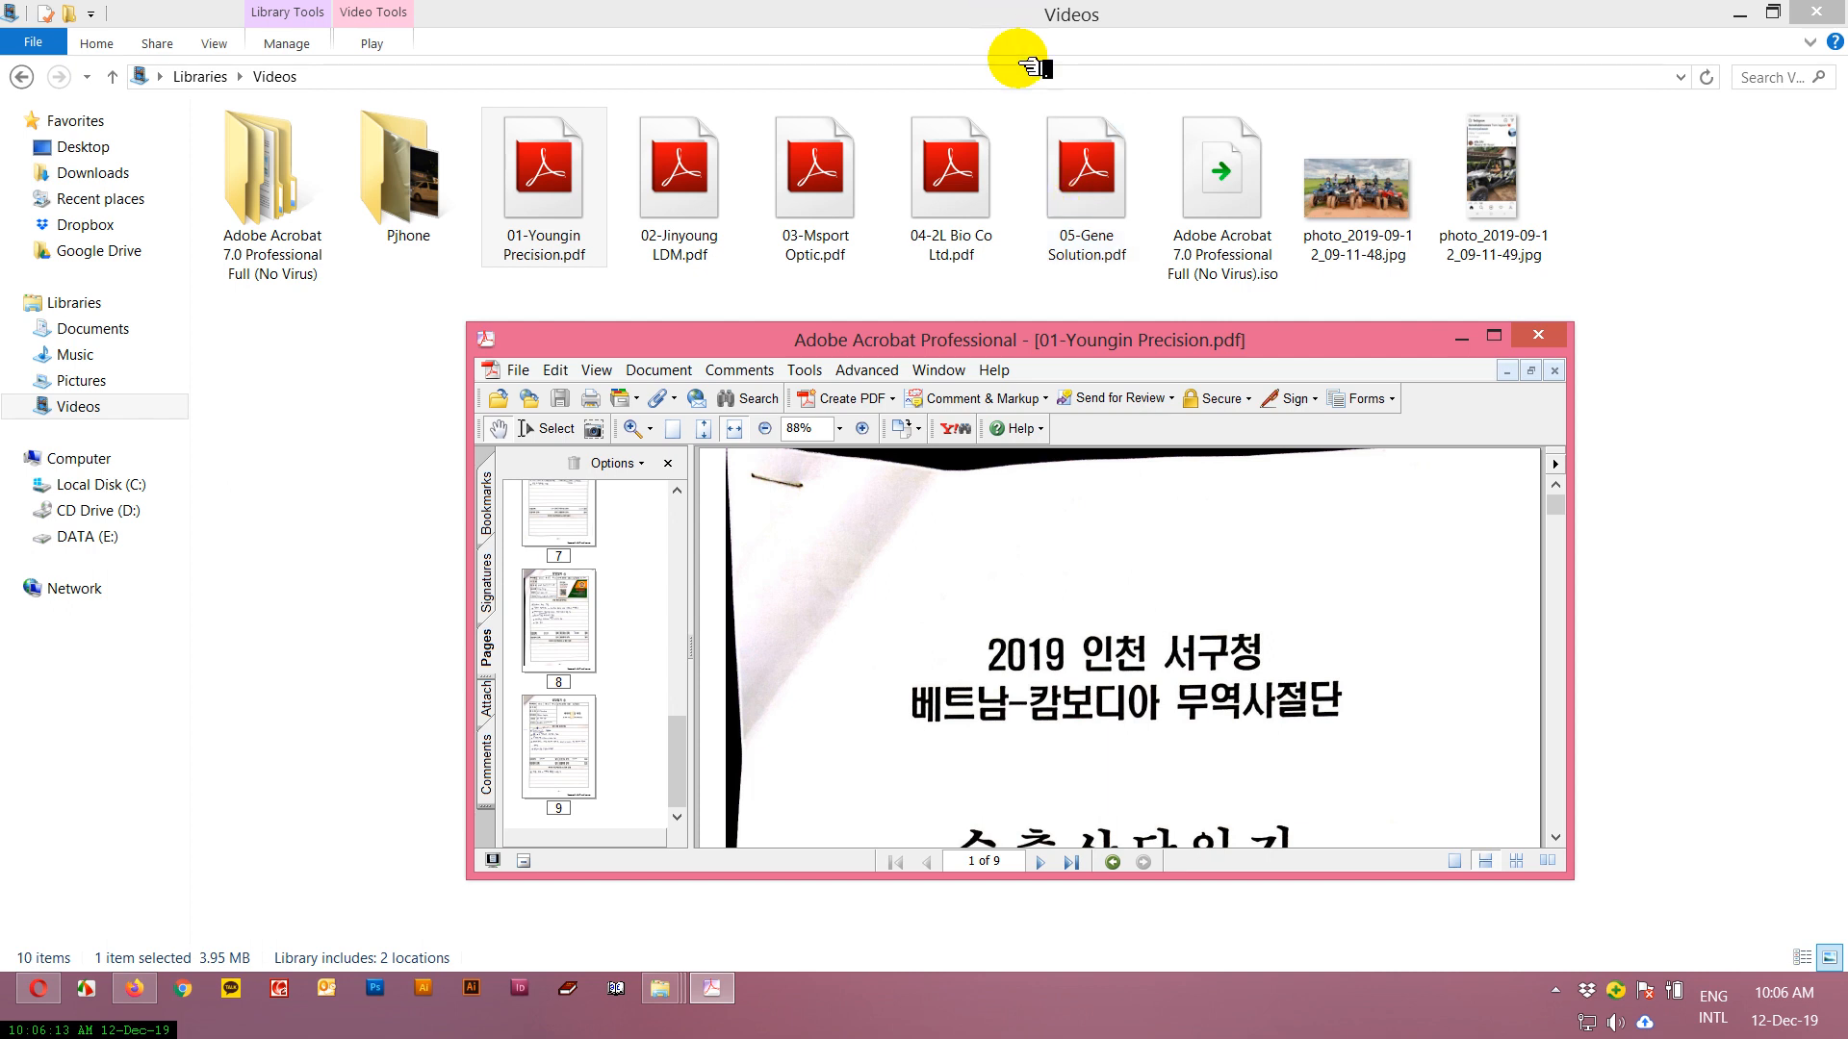
Close the document window, reopen 01-Youngin Precision.pdf with Adobe Acrobat 7.0 and postpone registration with Remind me later.
click(1537, 335)
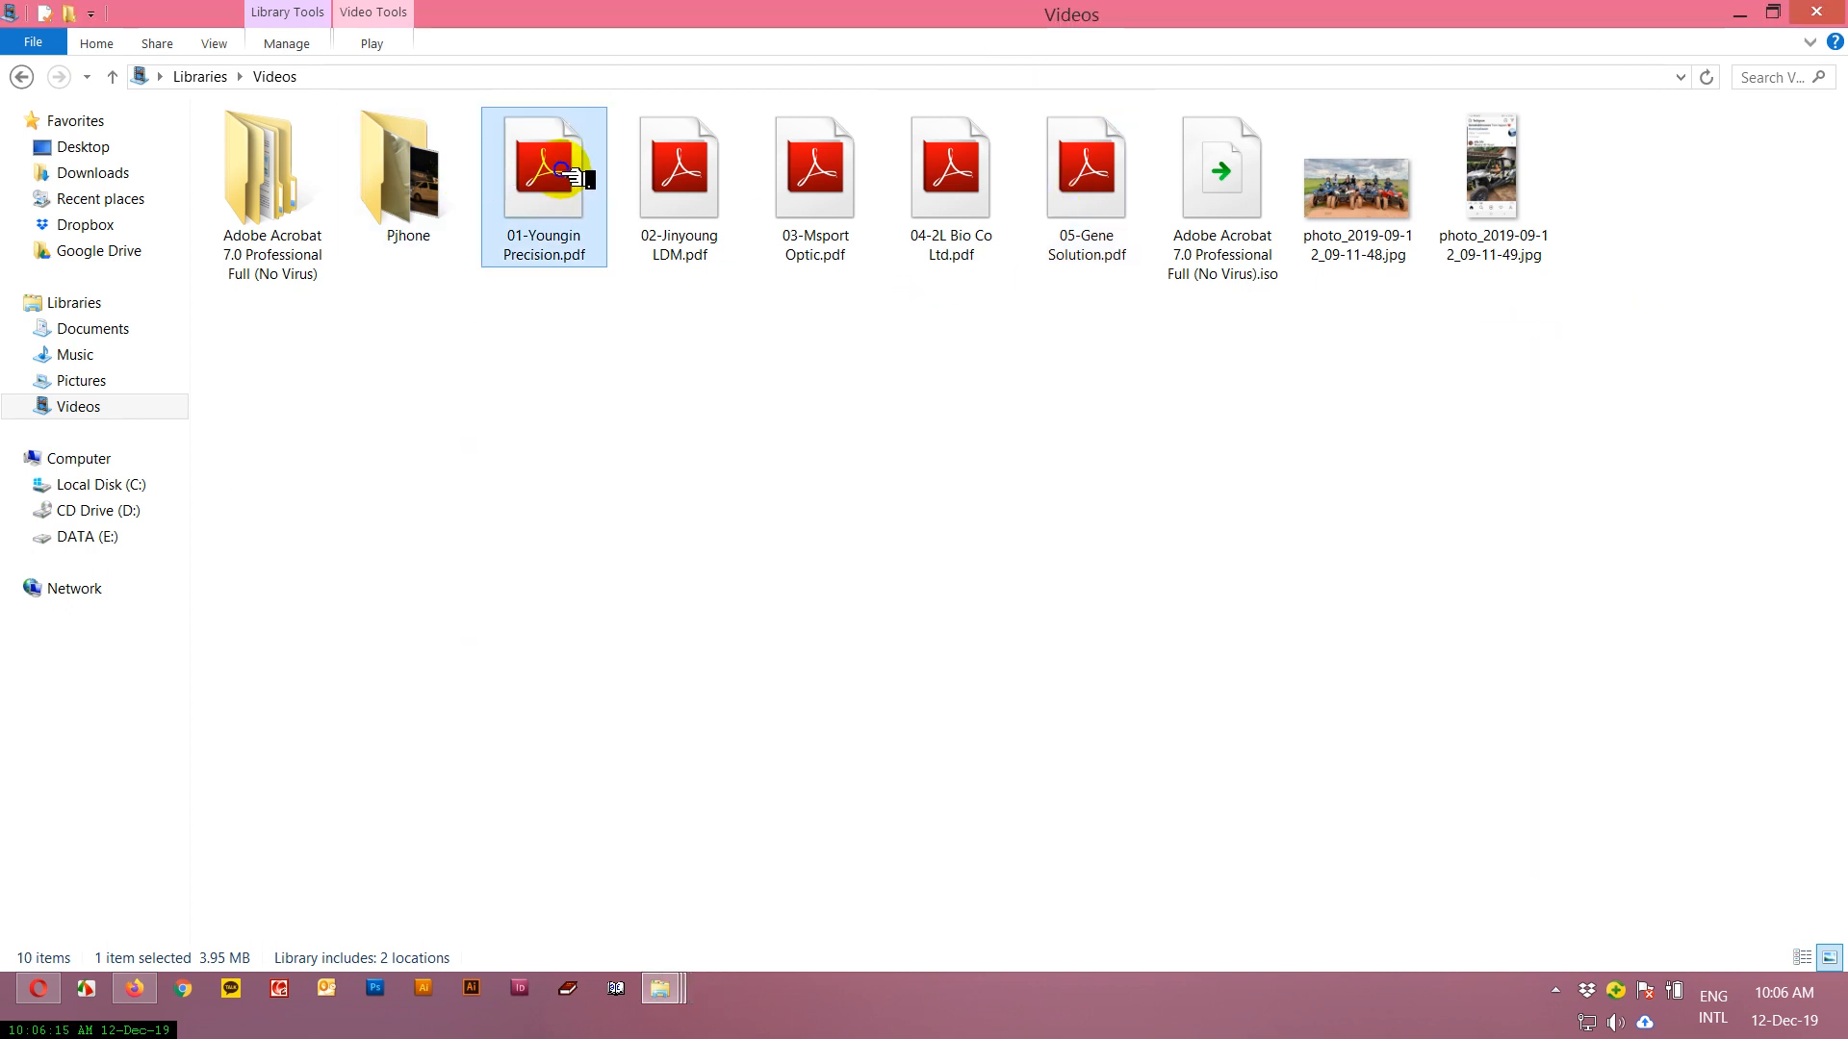
right_click(563, 171)
mouse_move(929, 286)
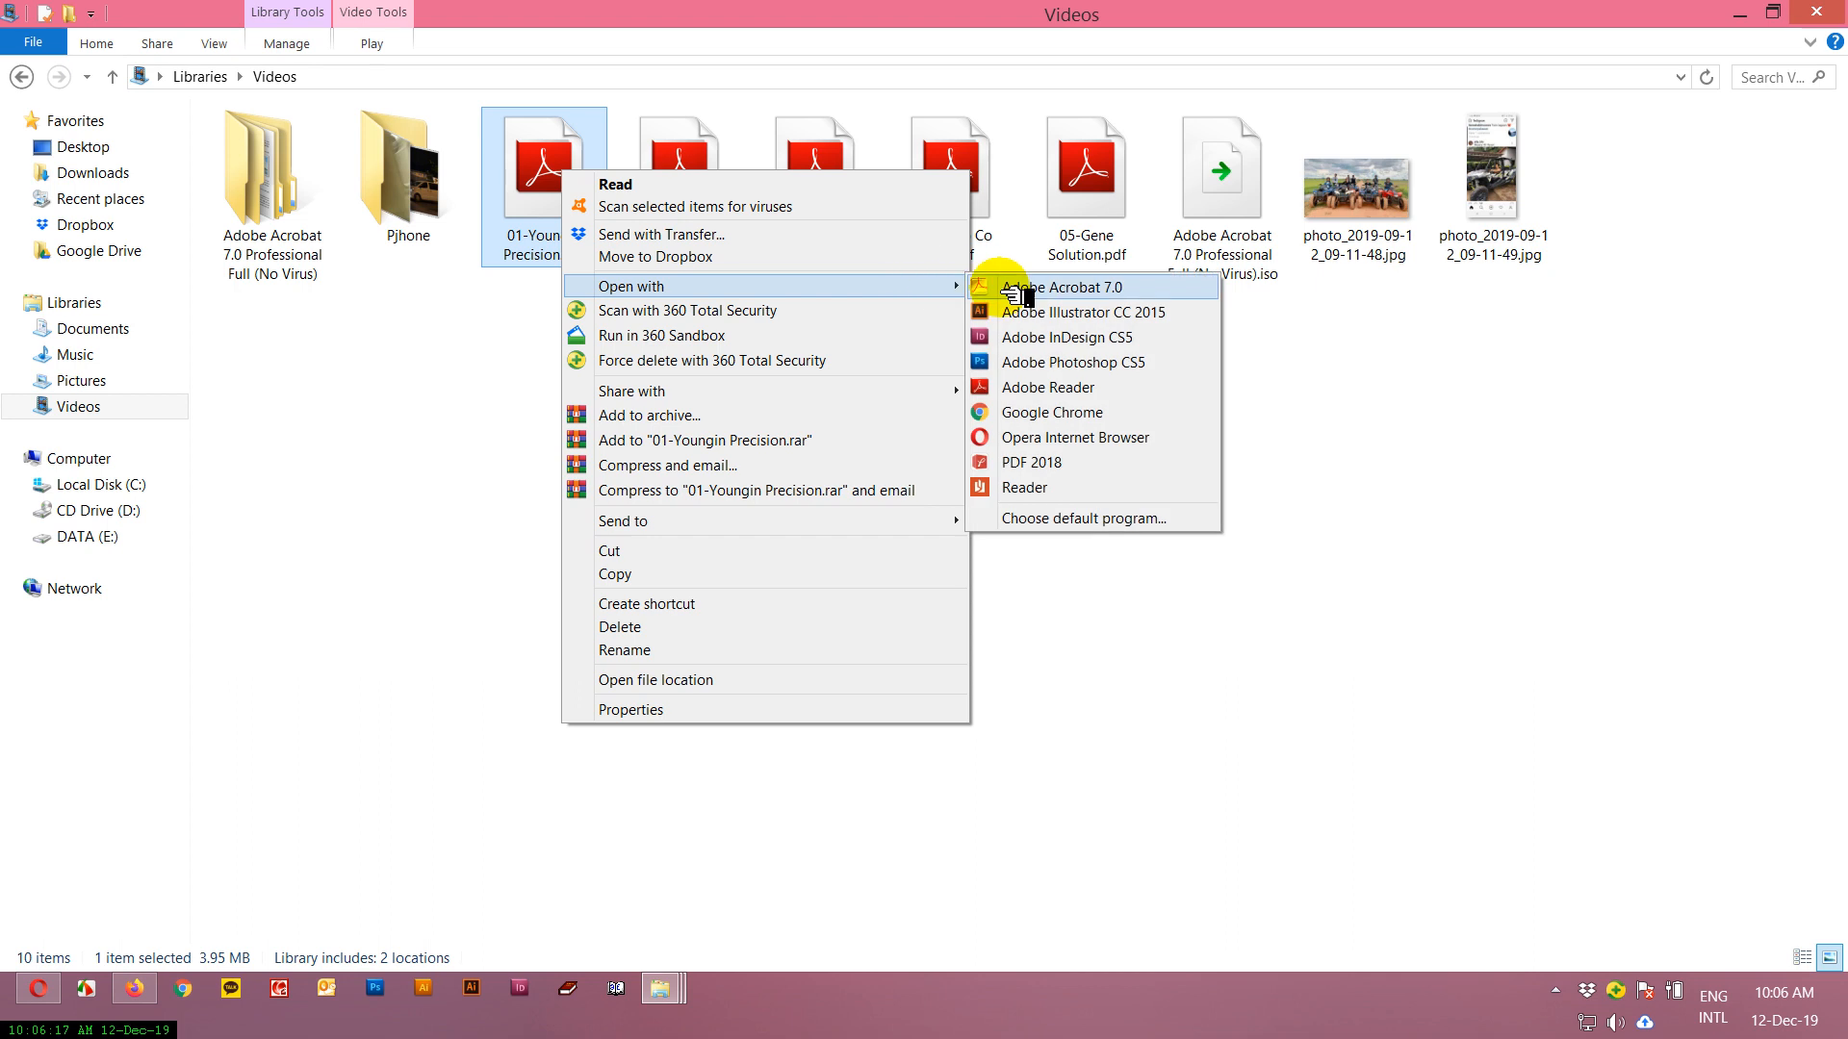
click(991, 286)
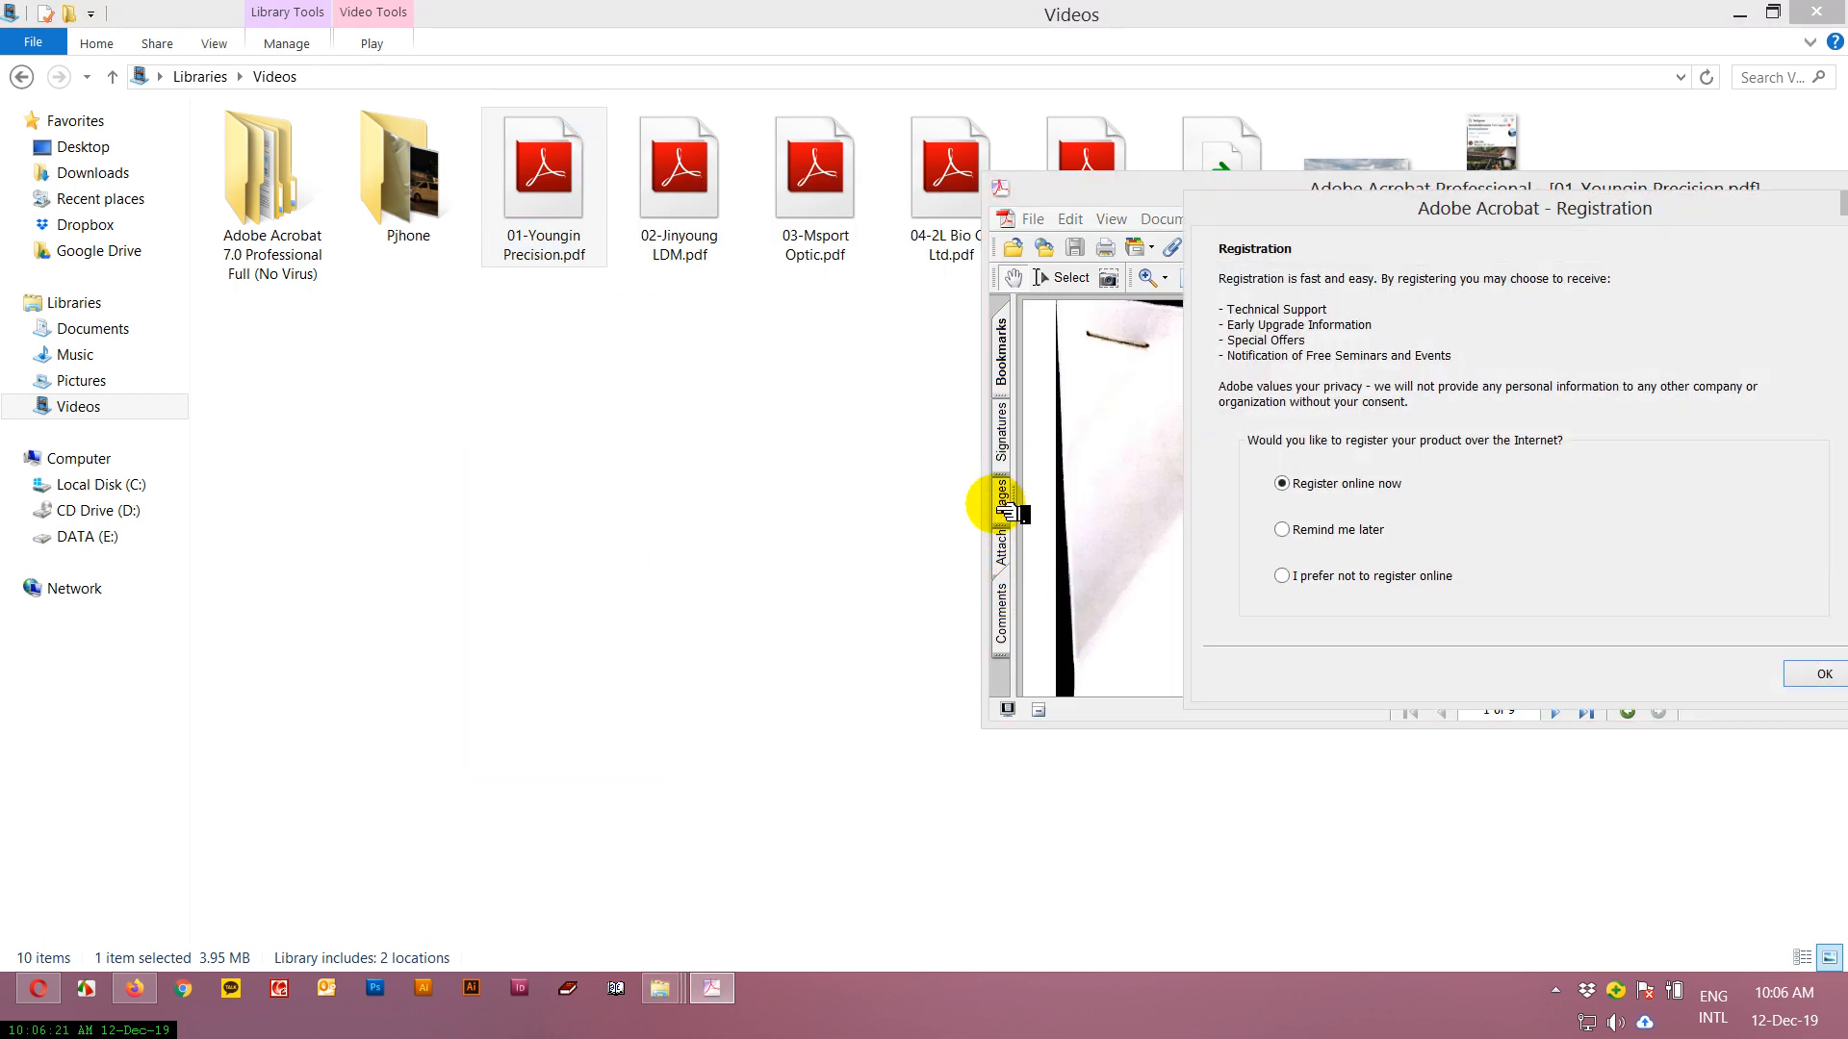
click(1347, 529)
click(1825, 675)
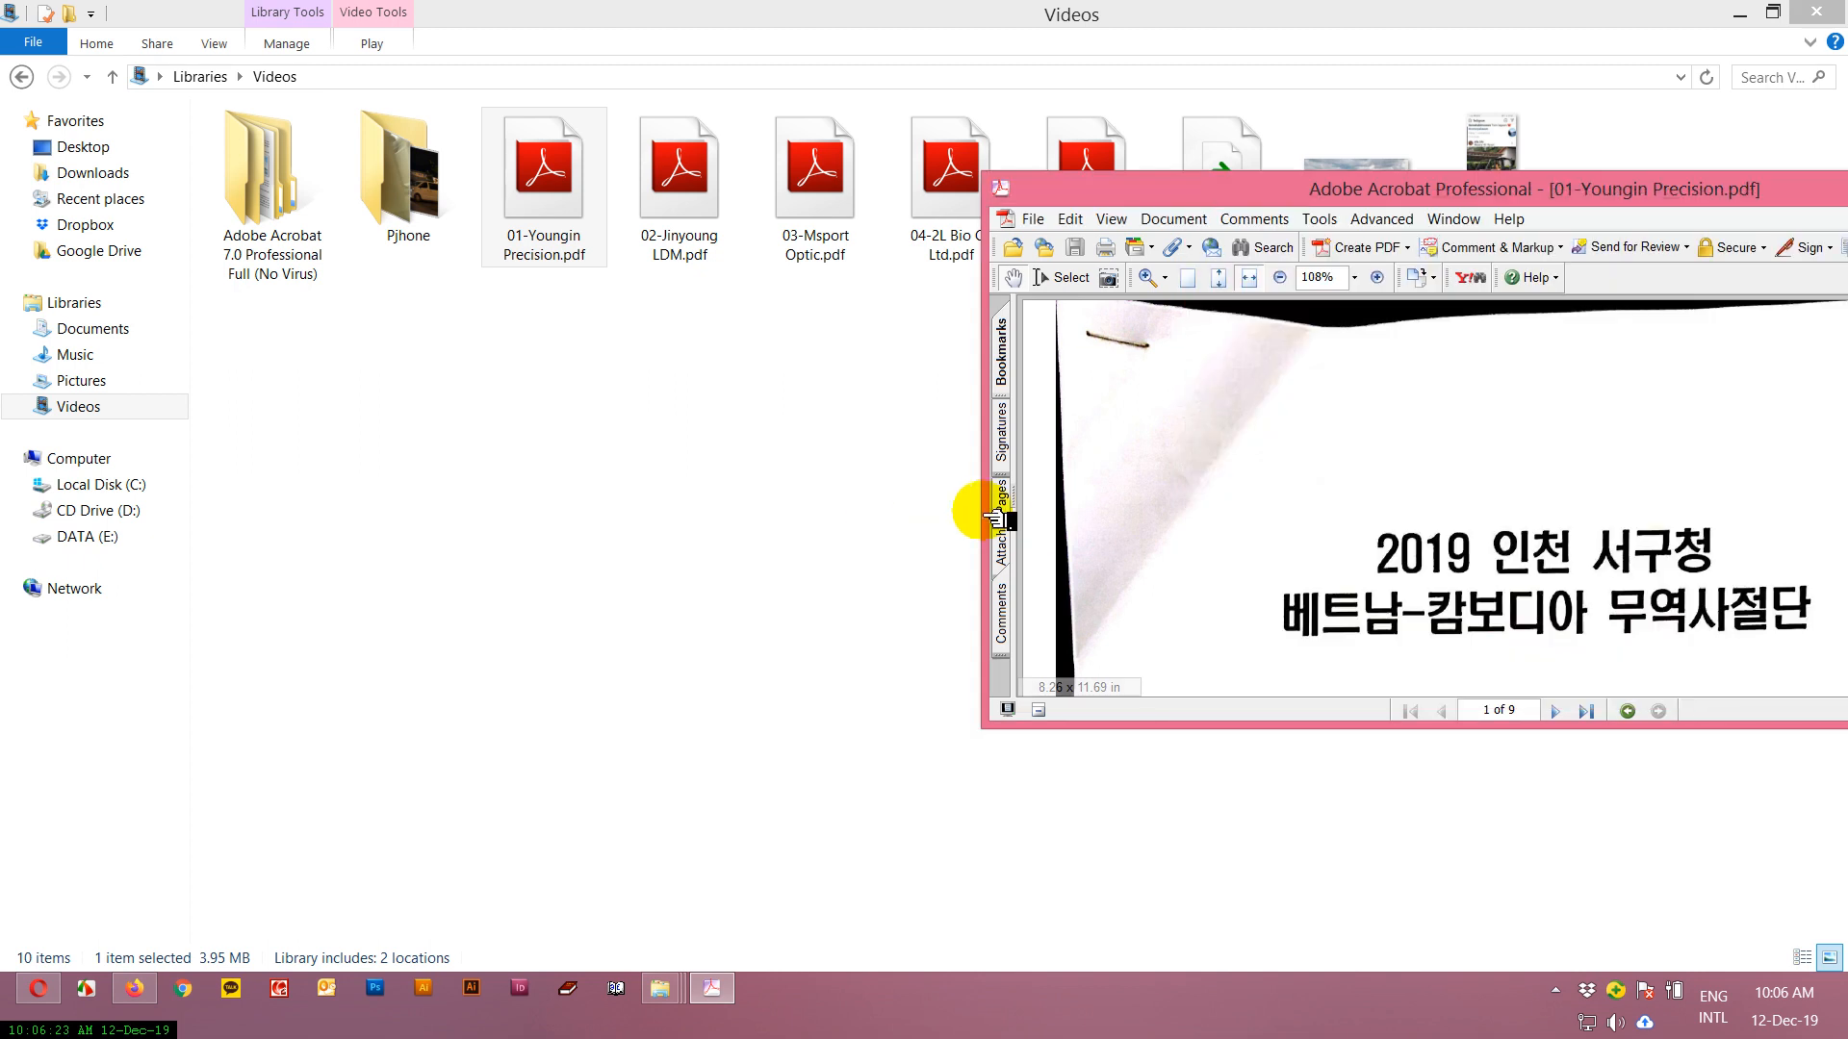
Show the page thumbnails, move the Acrobat window fully into view and stretch it to the full screen height.
click(1001, 496)
drag(1195, 384, 1180, 650)
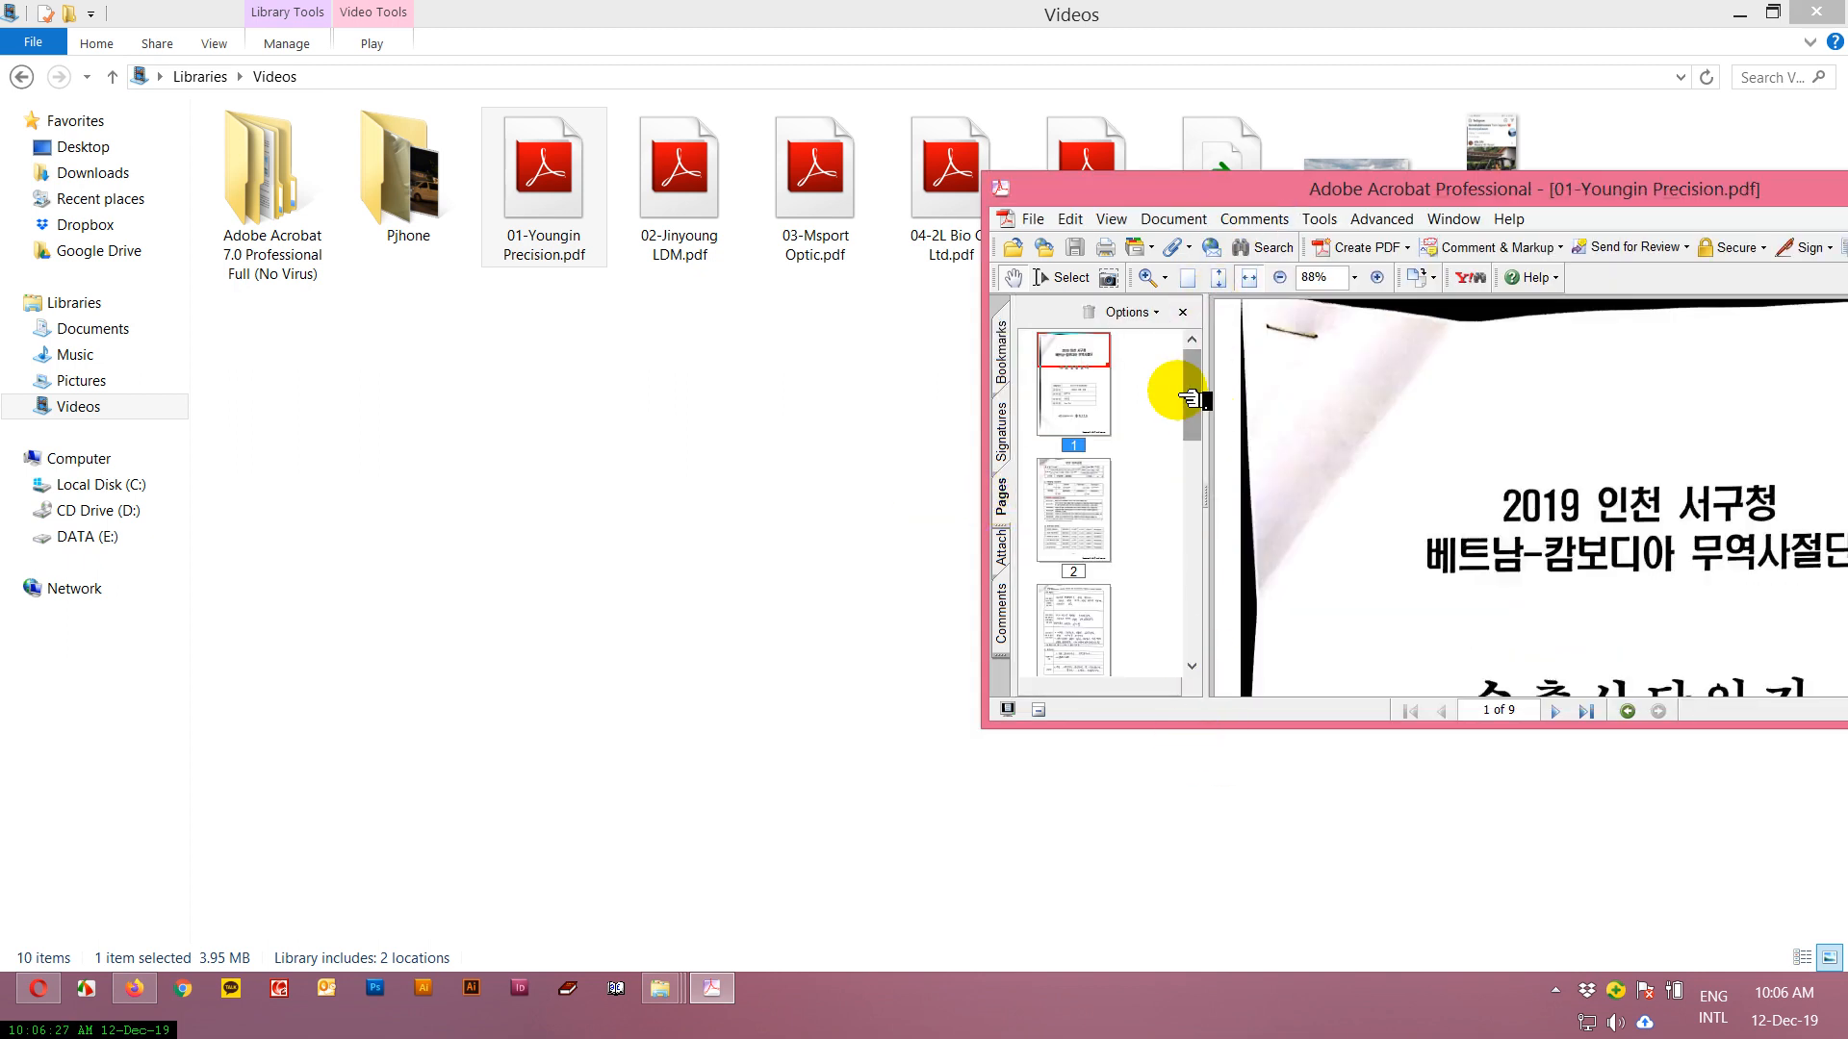
drag(1405, 188, 1007, 211)
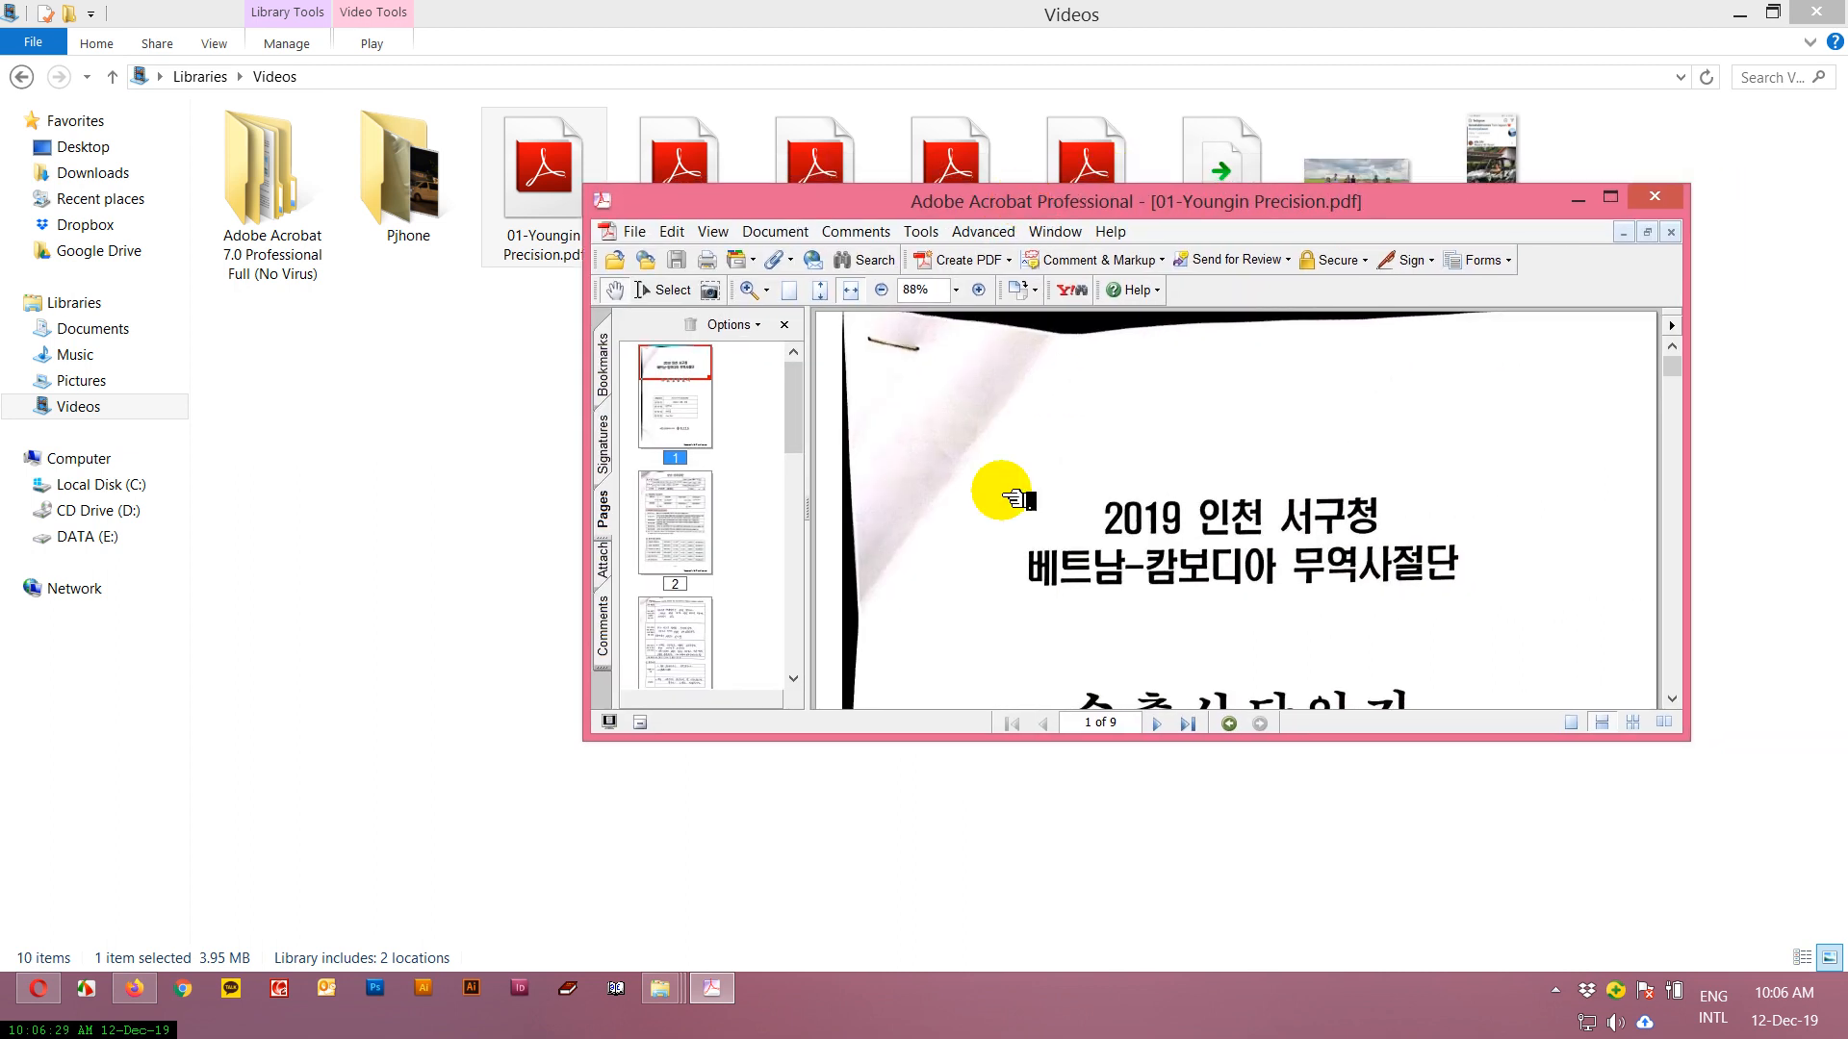
double_click(1488, 741)
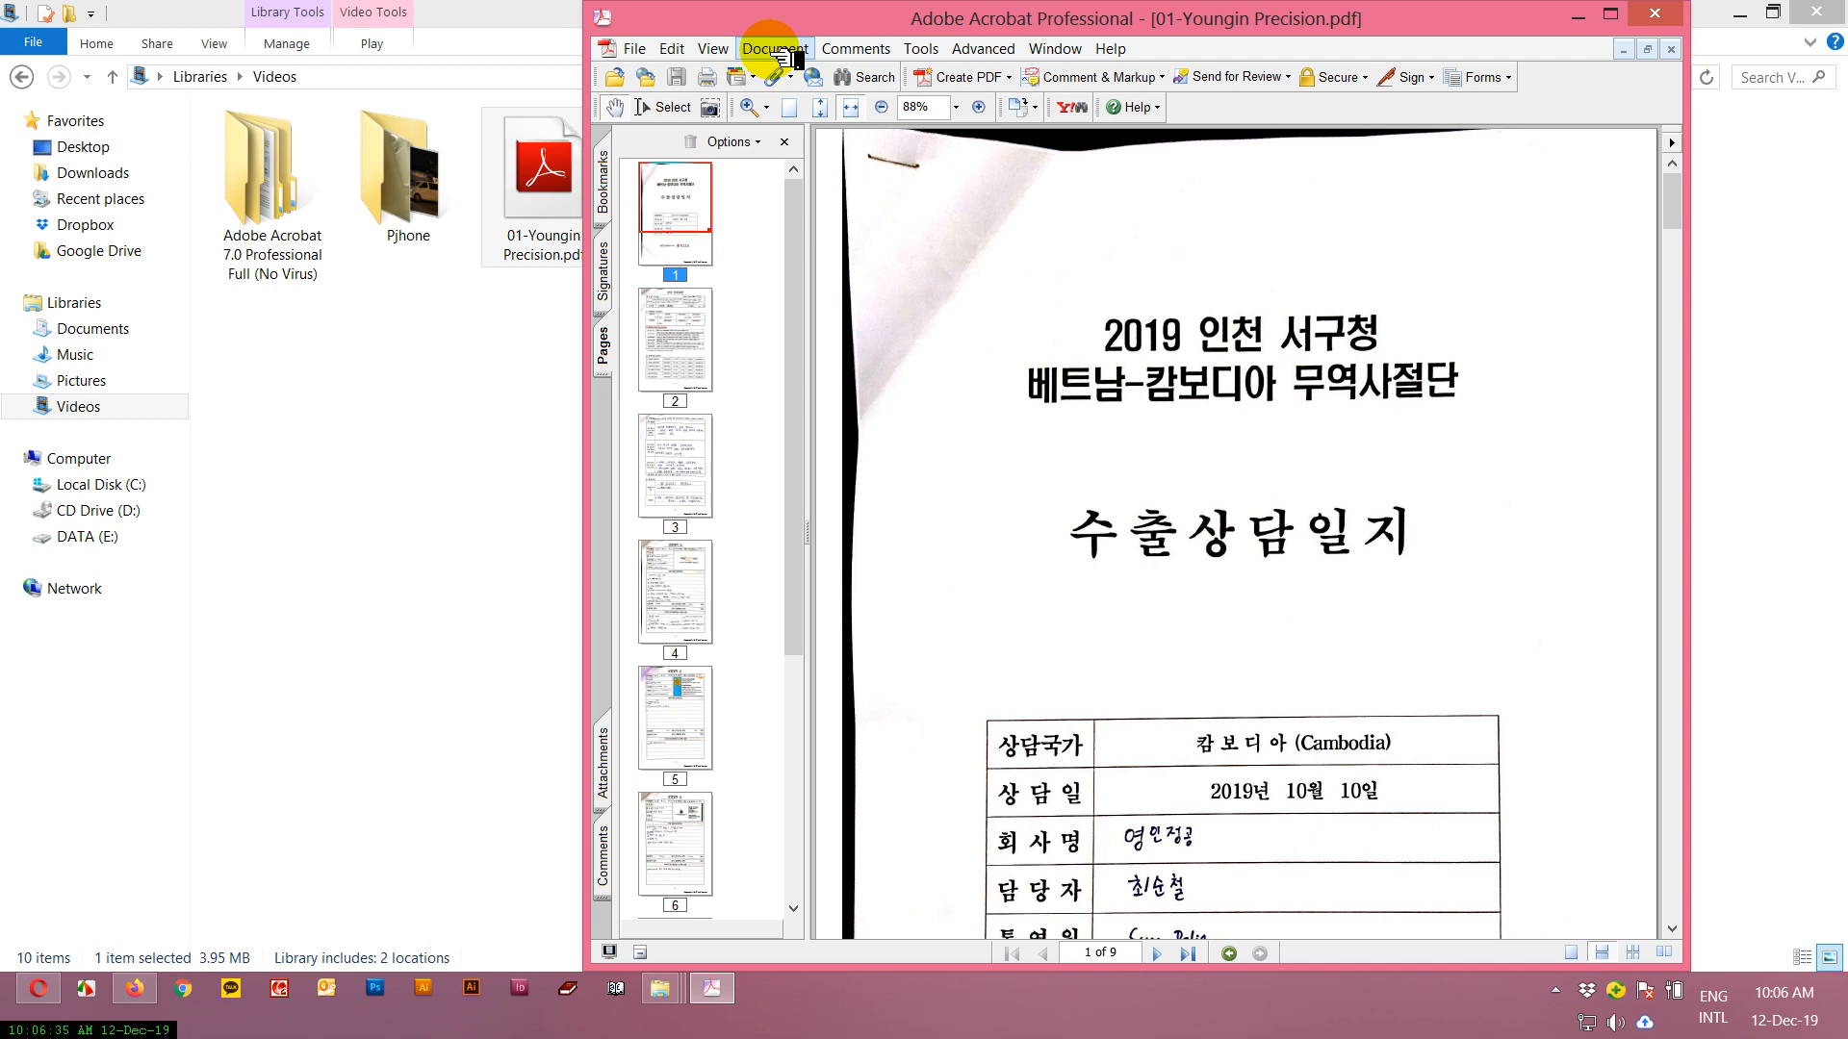
Start inserting pages and choose only 02-Jinyoung LDM.pdf from the Videos library as the file to insert.
click(775, 50)
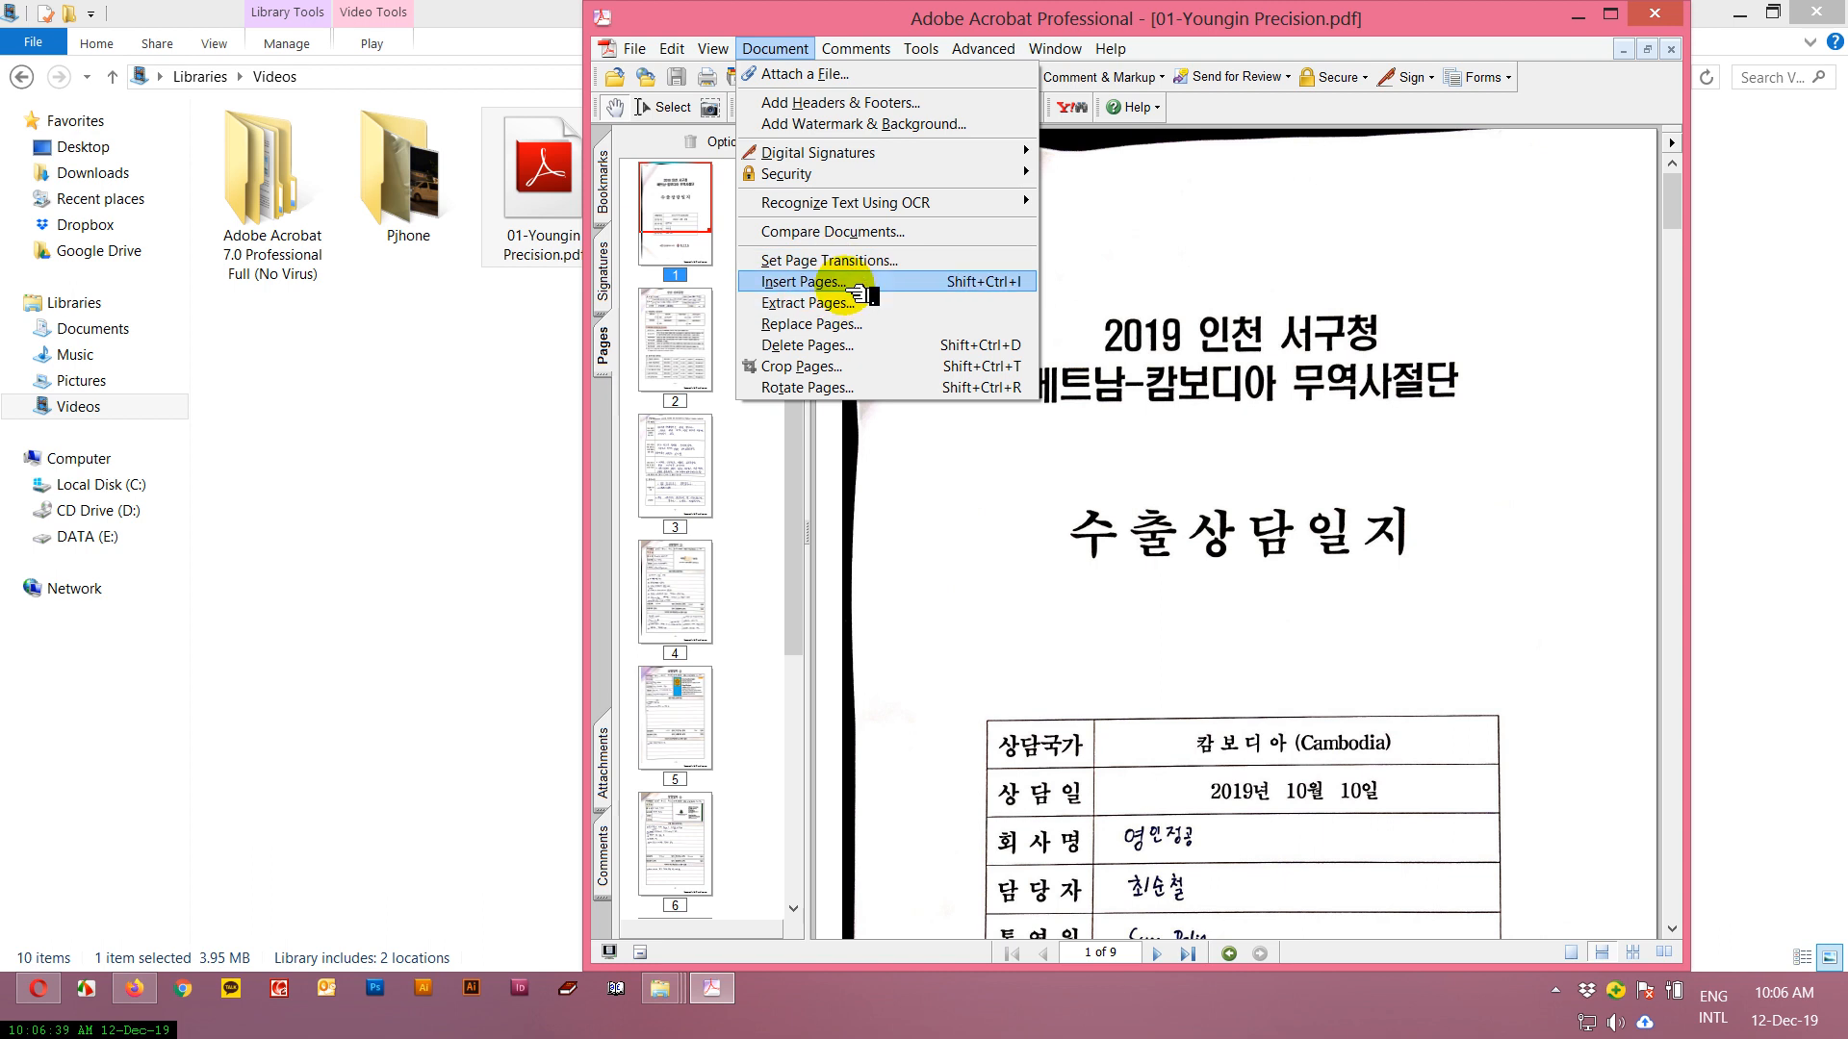
click(817, 281)
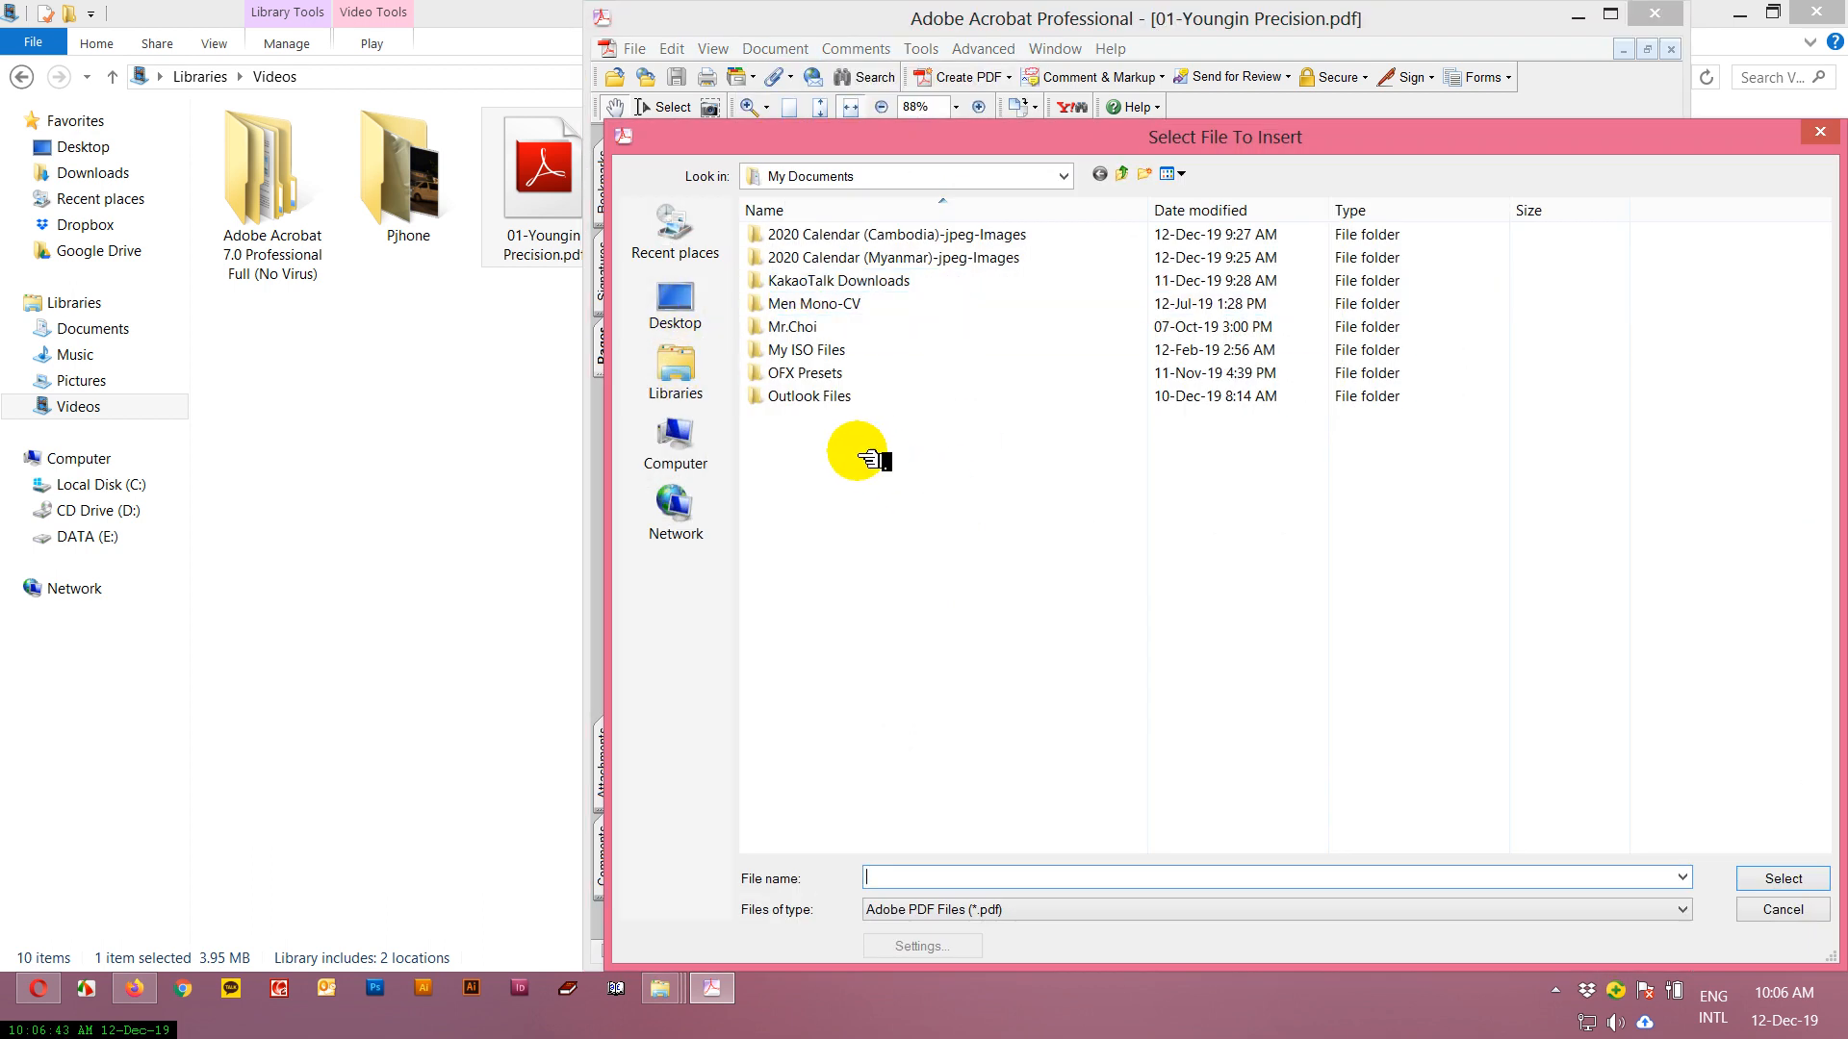
click(679, 370)
double_click(1627, 241)
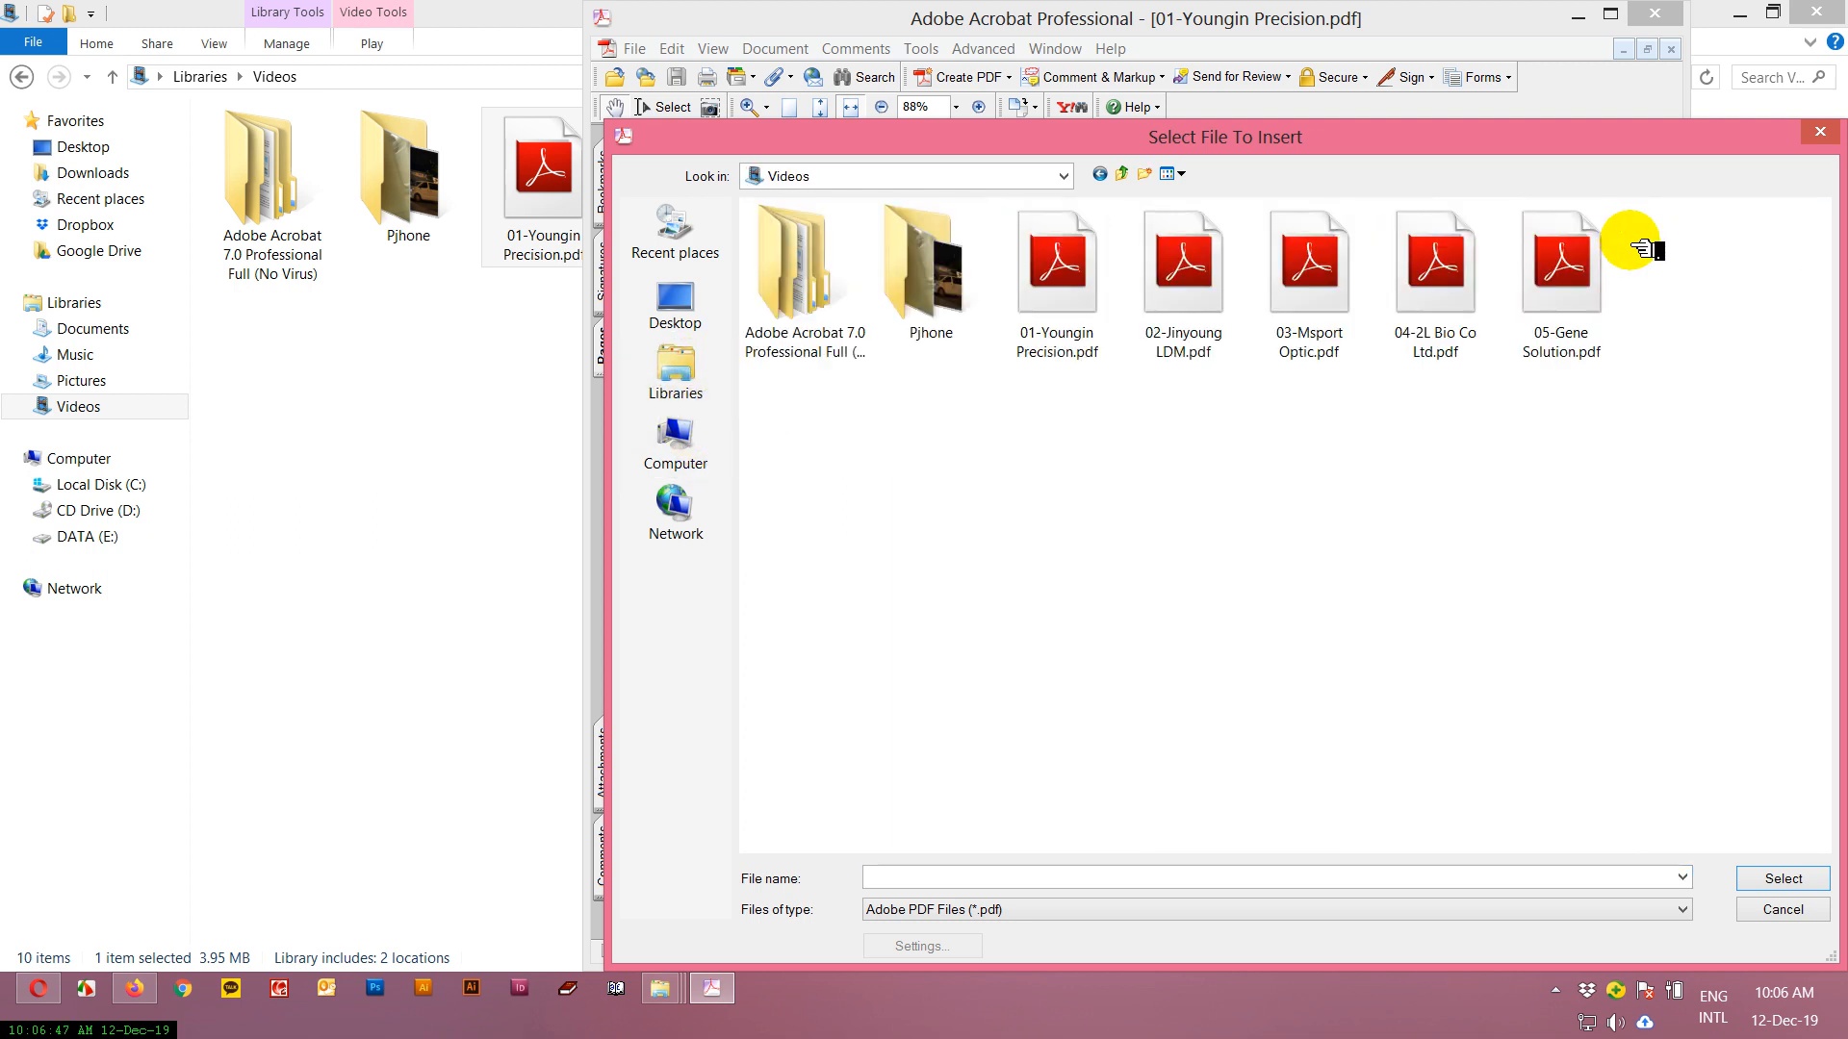
click(1184, 277)
drag(1410, 145, 982, 26)
shift+click(1107, 212)
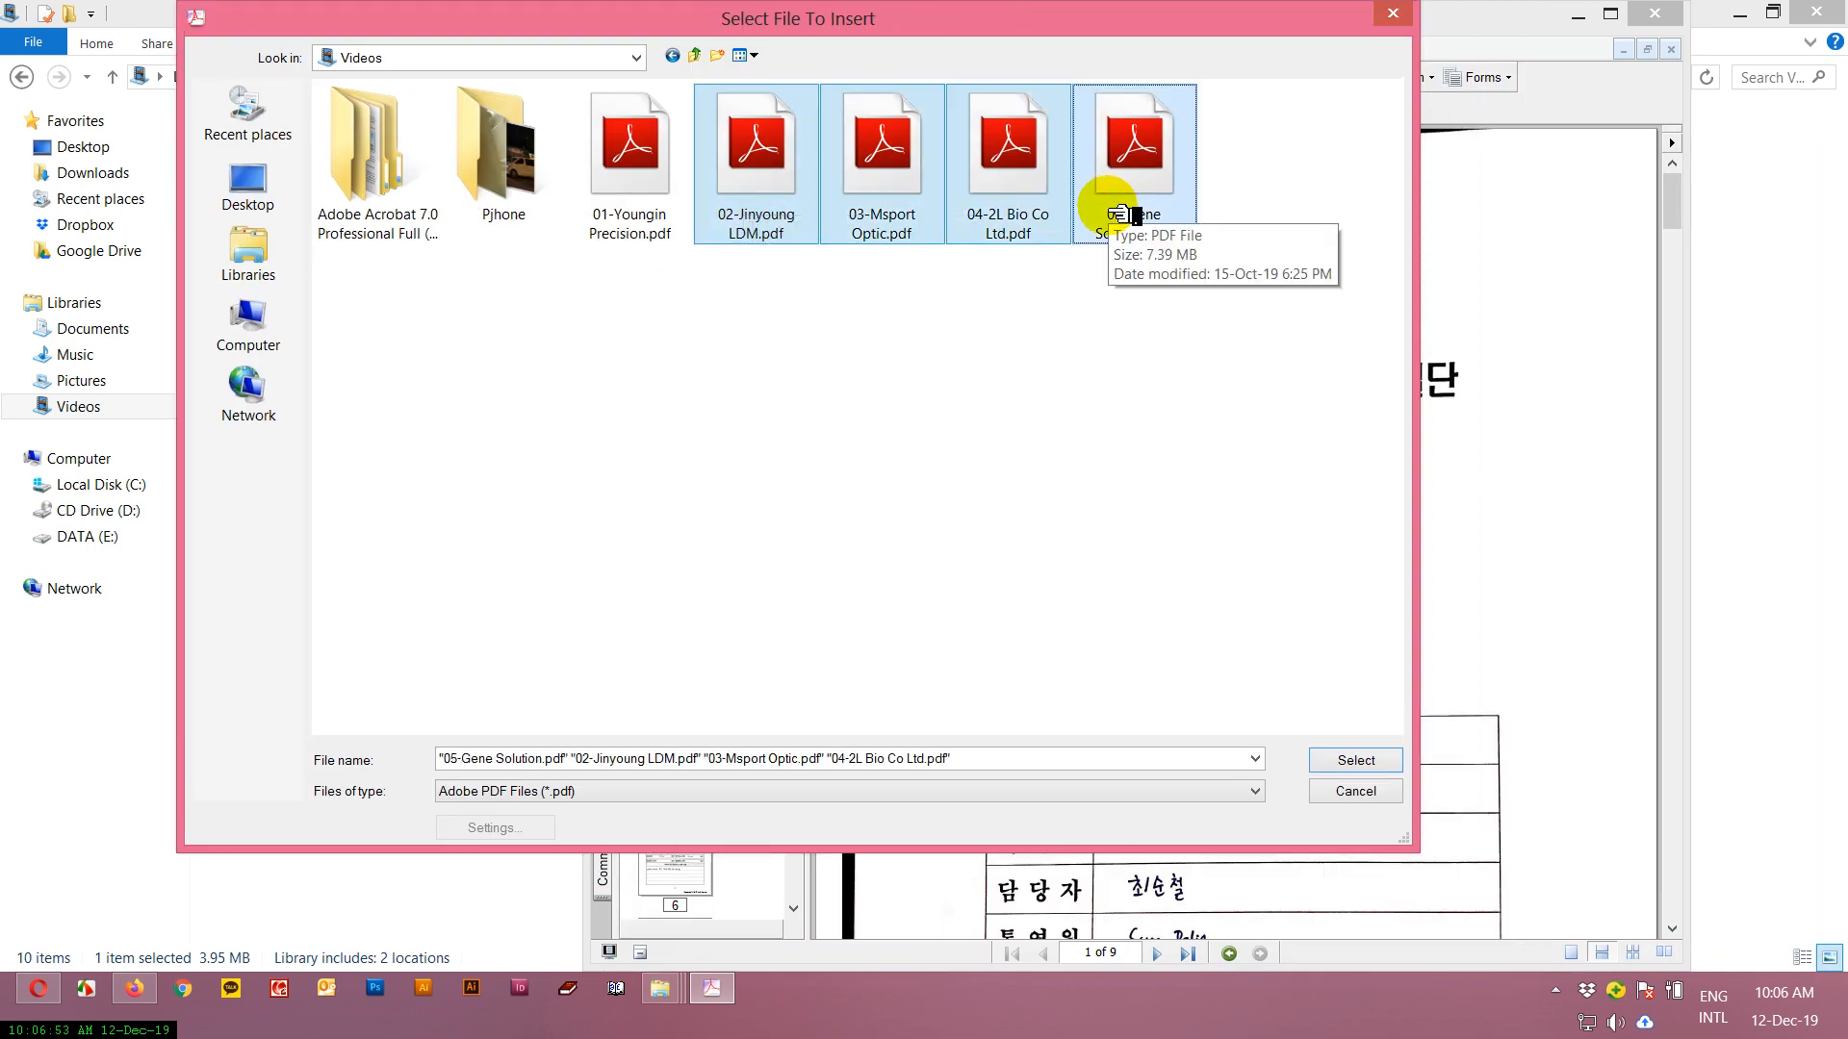
click(784, 163)
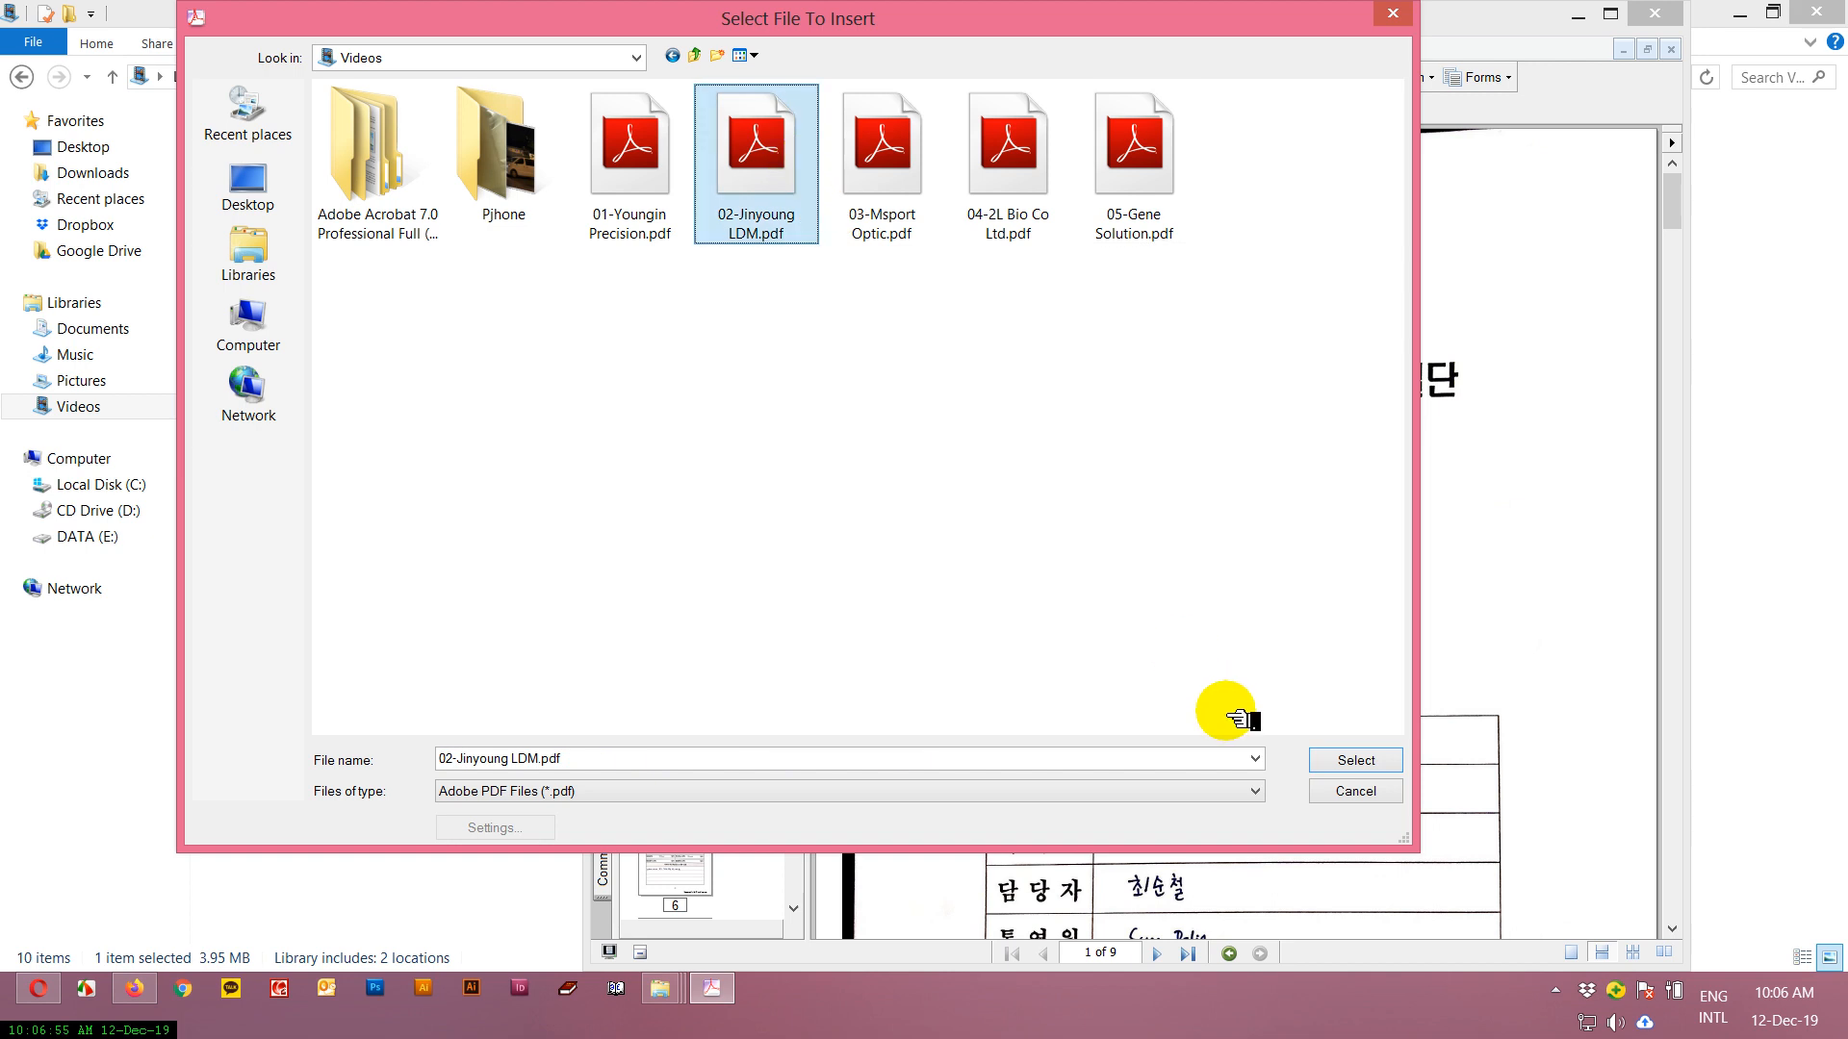
click(1355, 760)
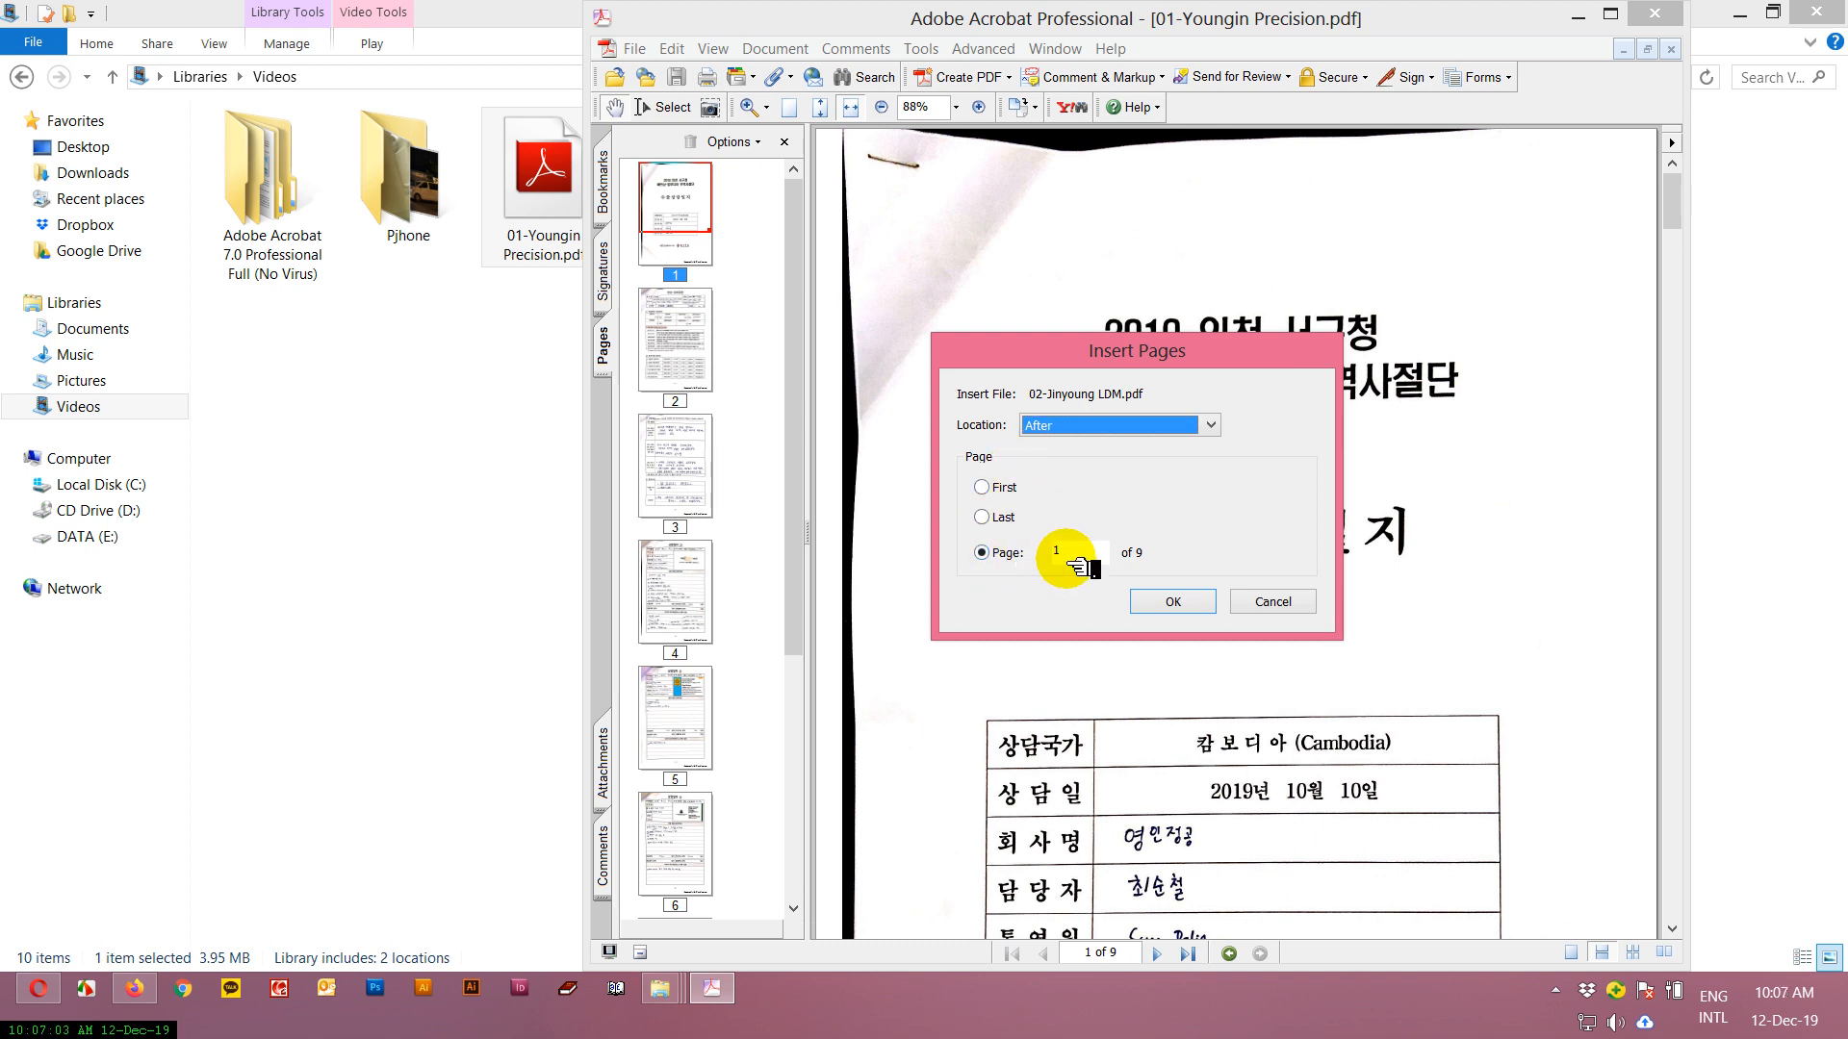
Insert 02-Jinyoung LDM.pdf after page 9 of the document.
click(791, 293)
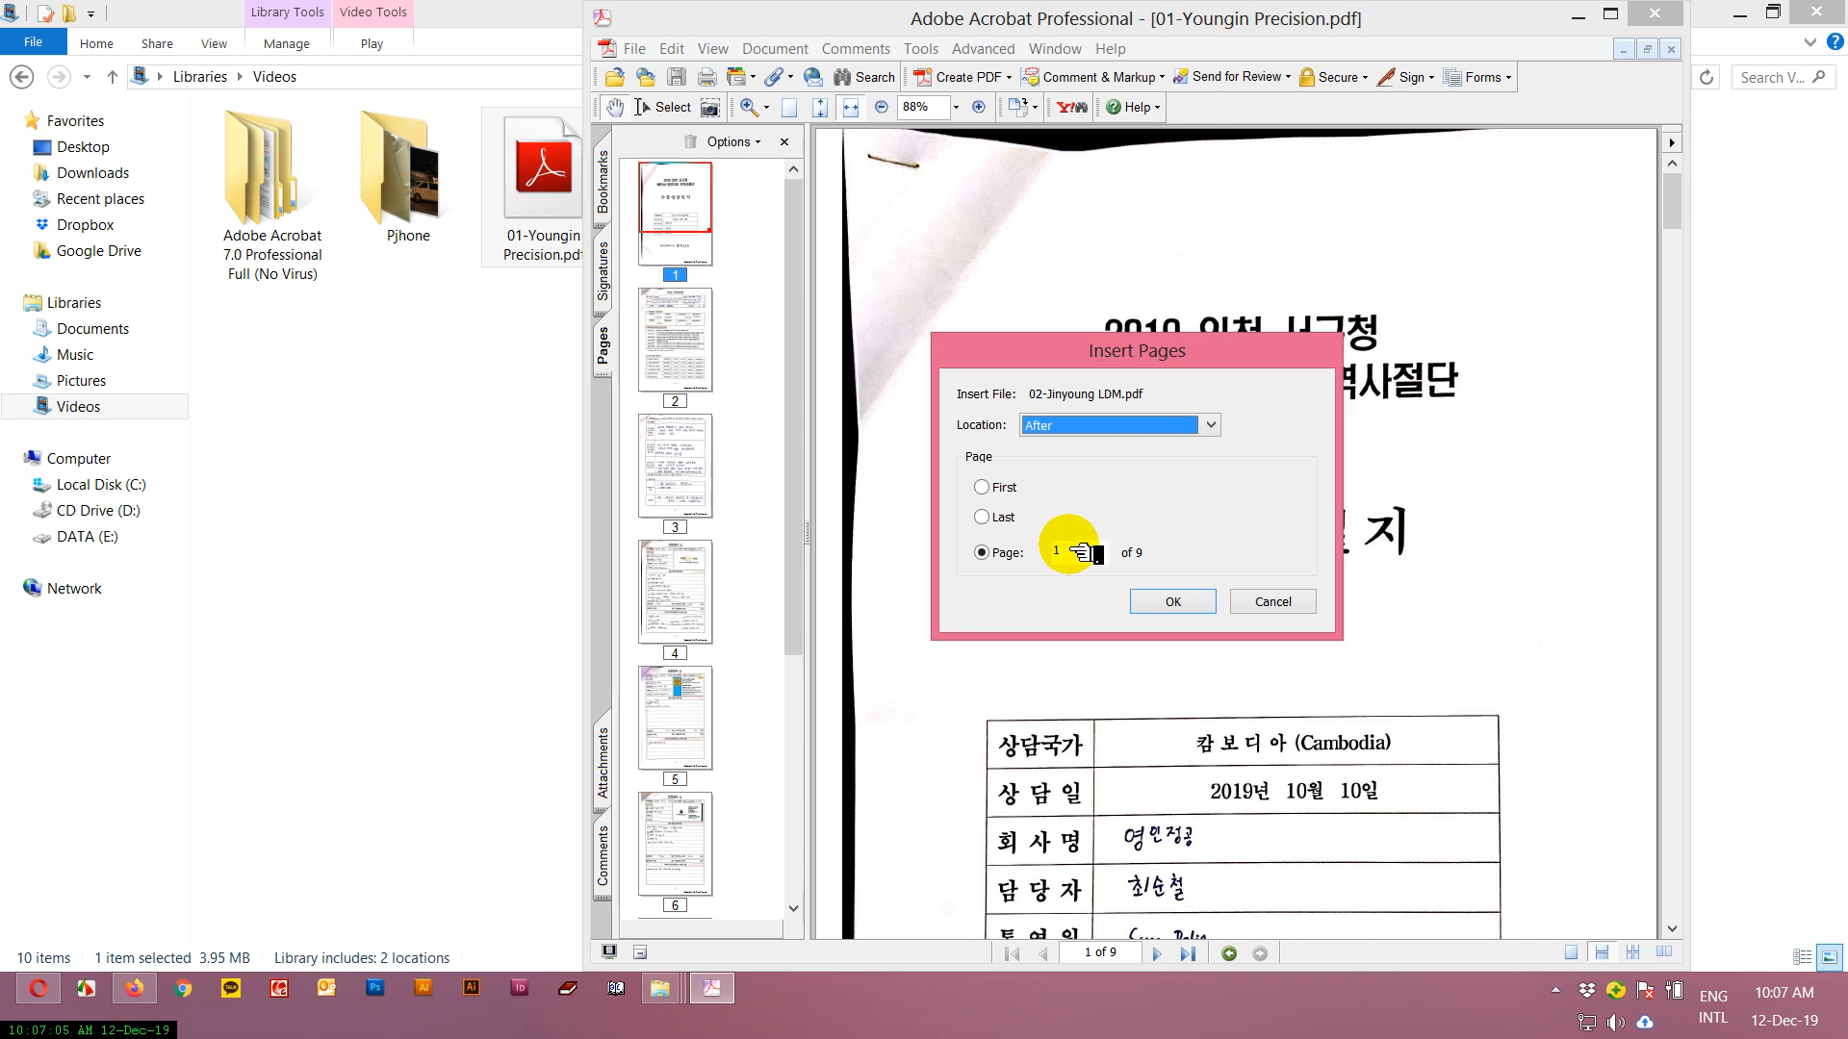
click(1020, 553)
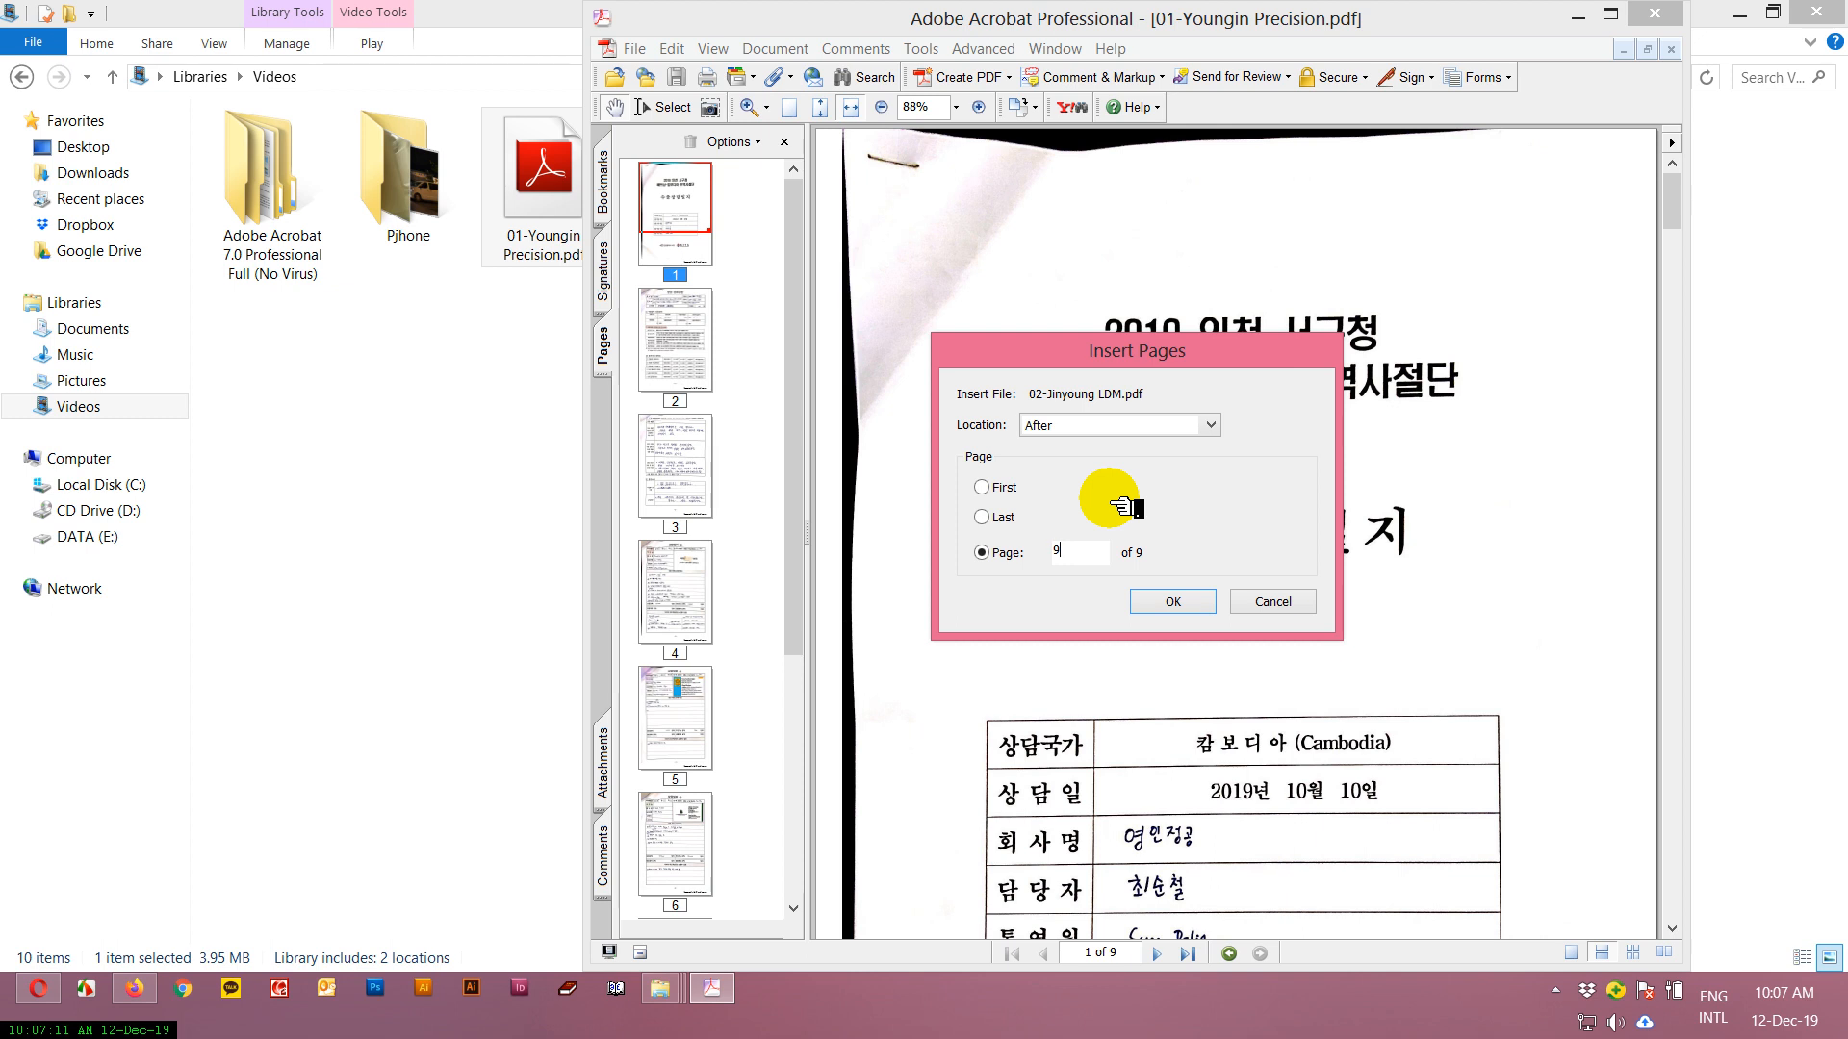
click(1167, 601)
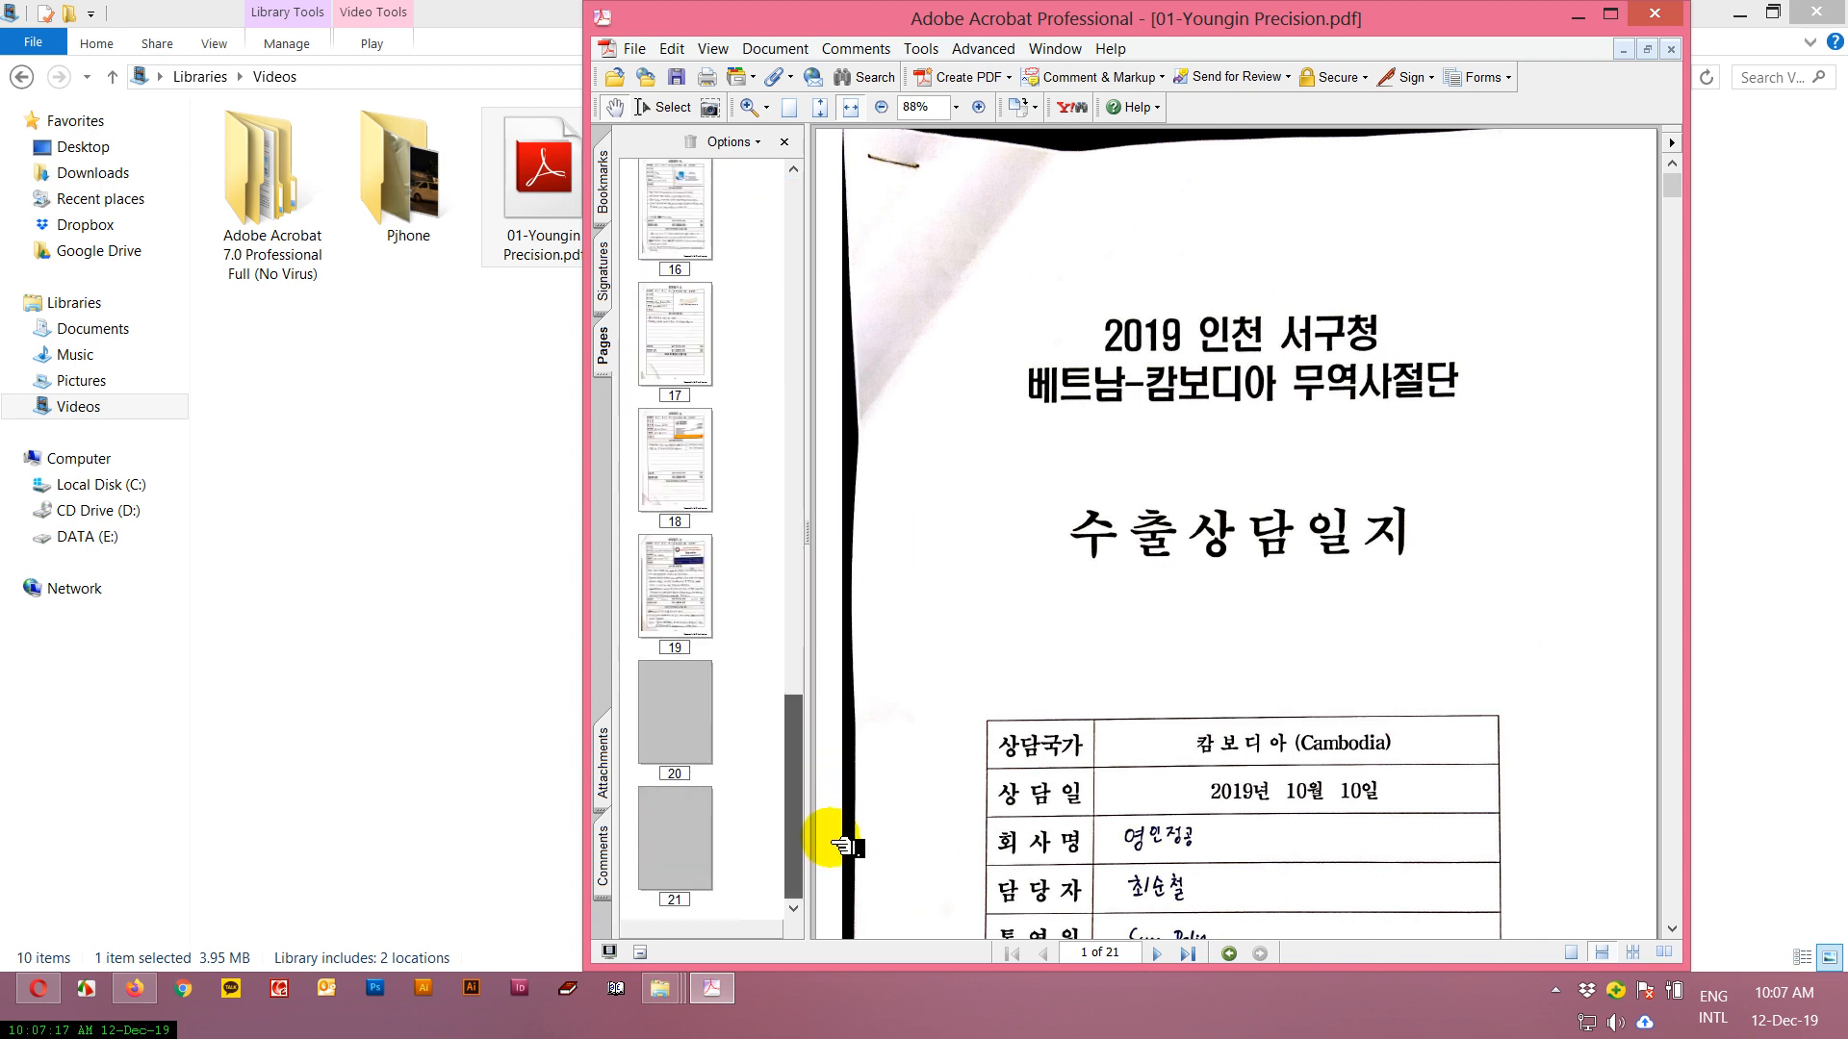
Check the junction between the original and inserted files by viewing pages 9 and 10.
drag(878, 575, 879, 454)
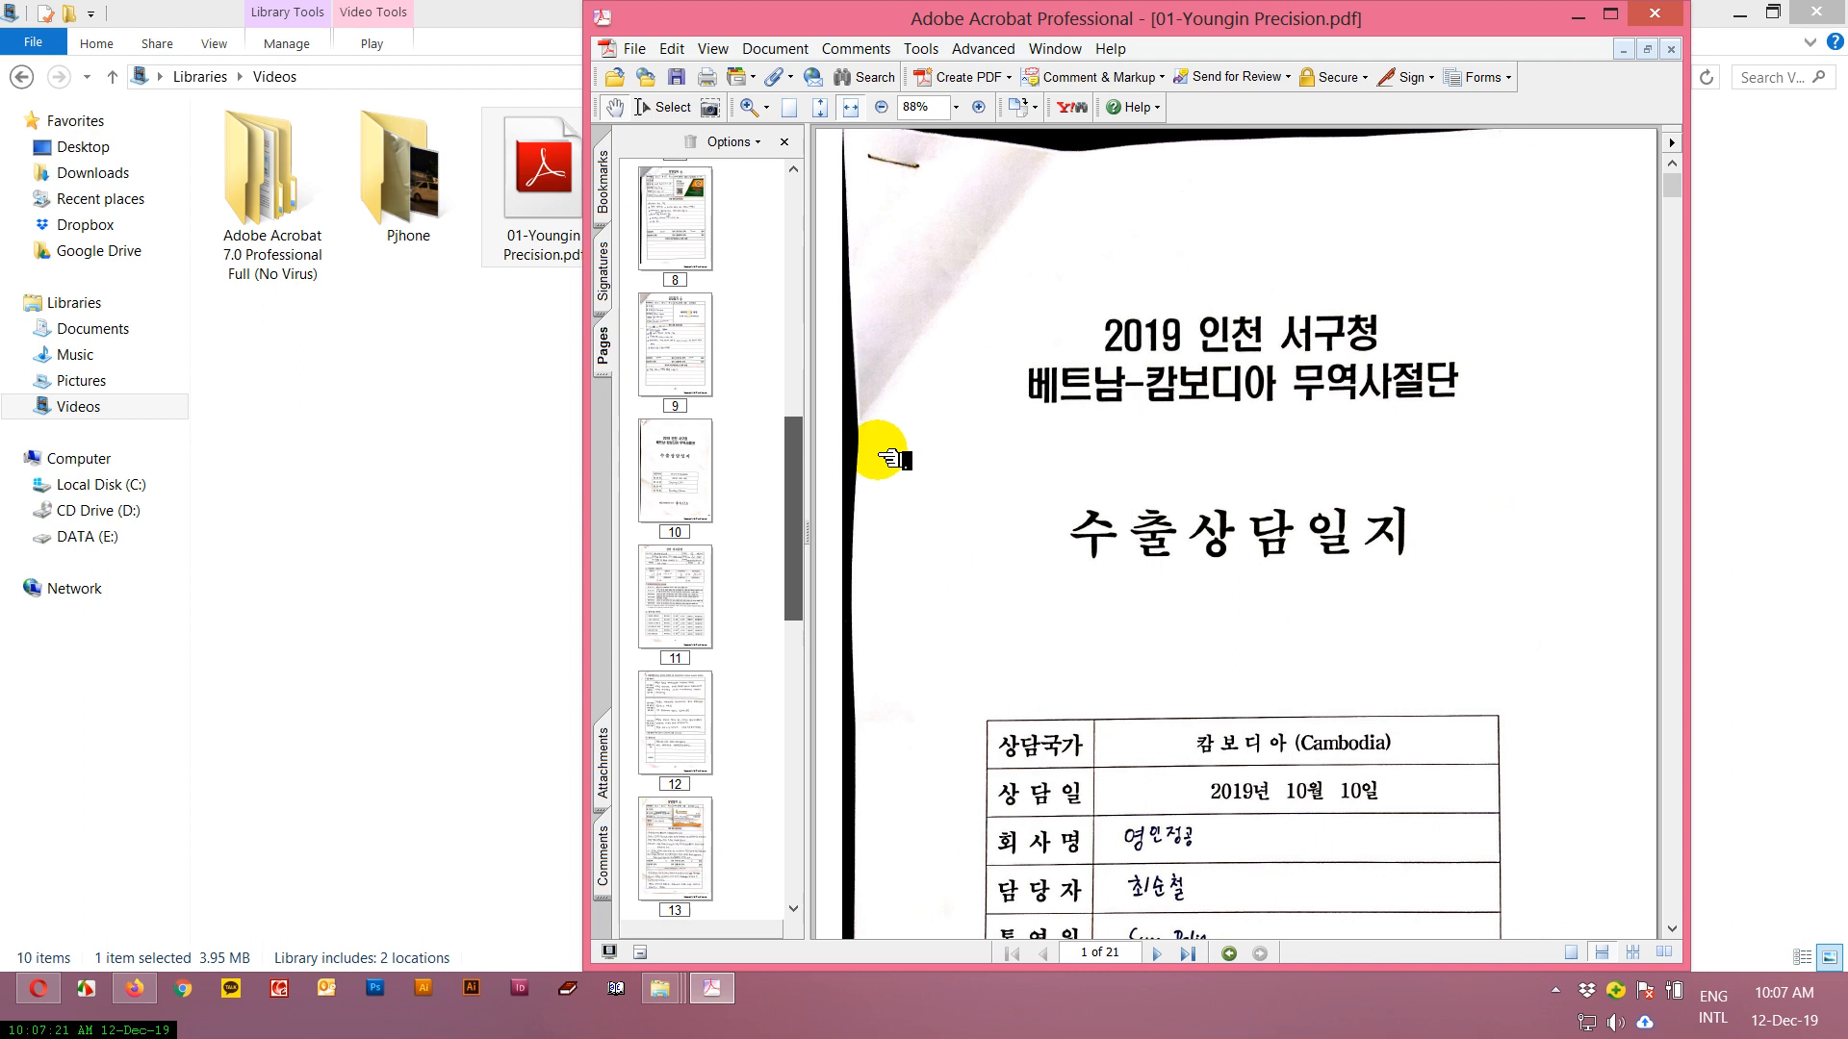
click(698, 379)
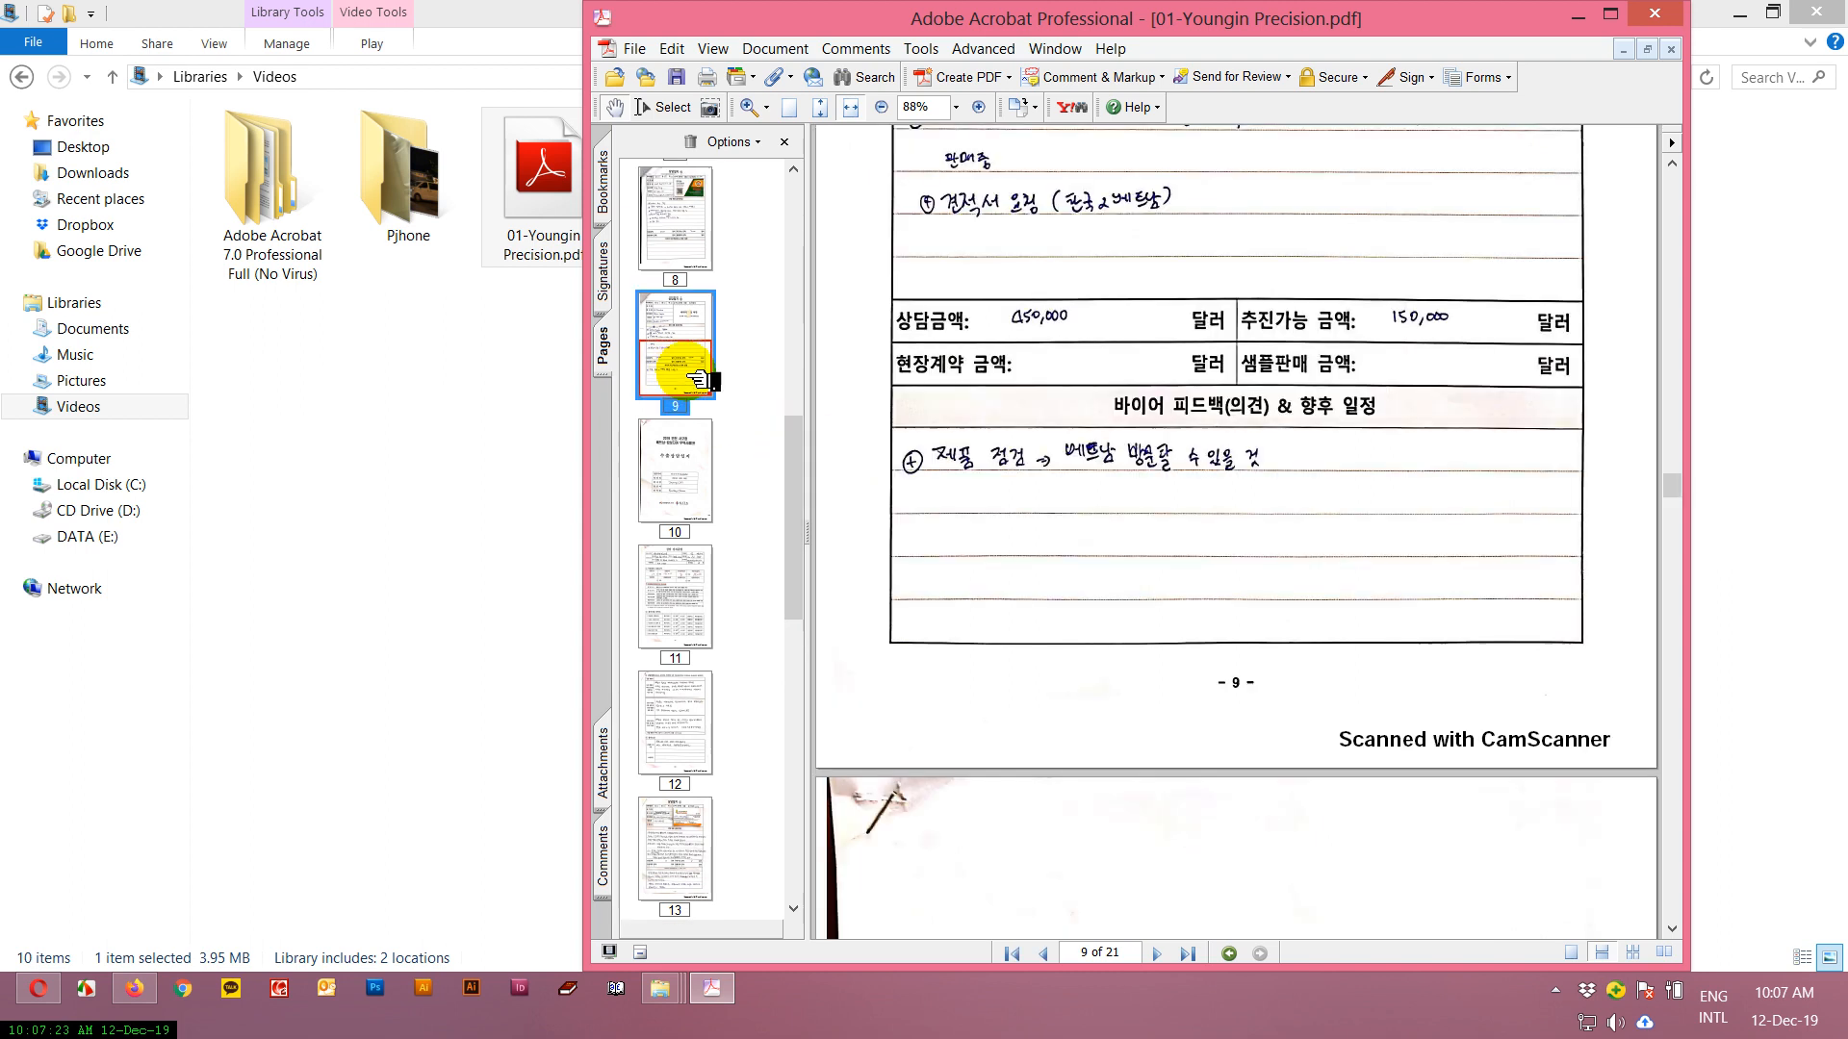
click(698, 469)
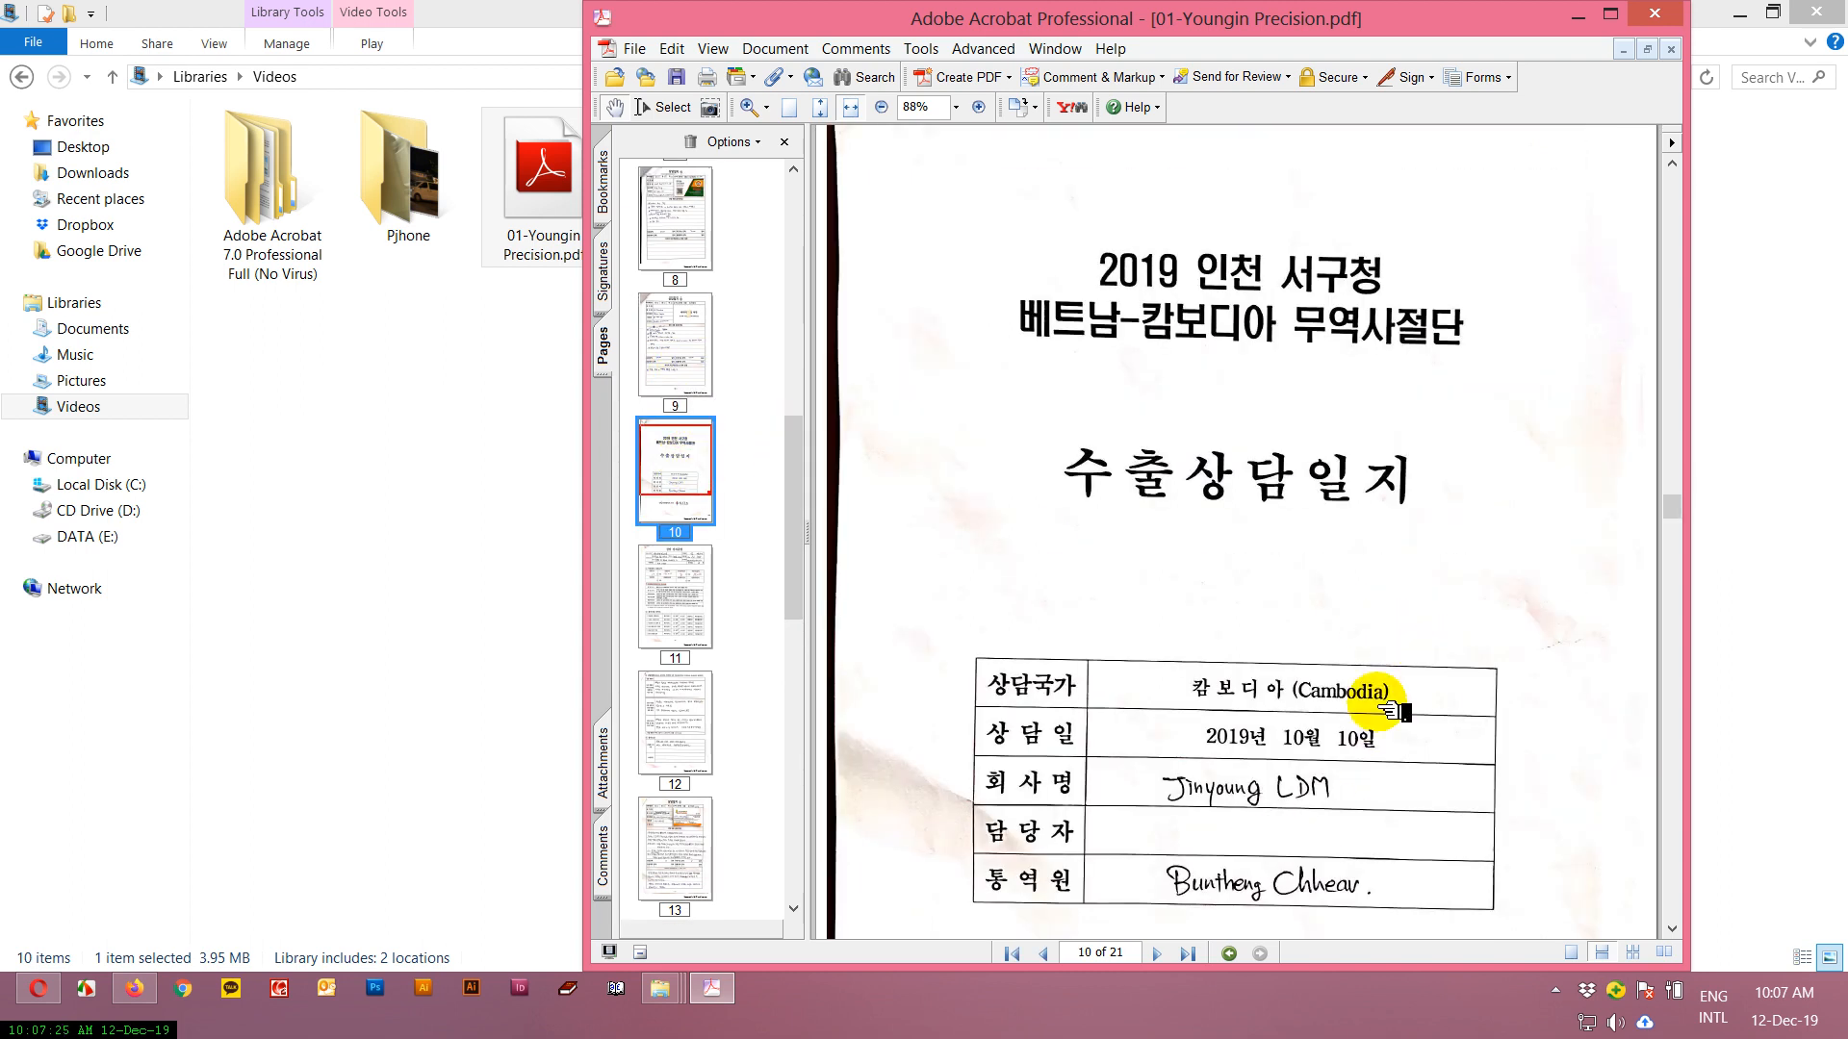
Go to page 21 and choose 03-Msport Optic.pdf, 04-2L Bio Co Ltd.pdf and 05-Gene Solution.pdf together as the files to insert.
drag(795, 462, 796, 895)
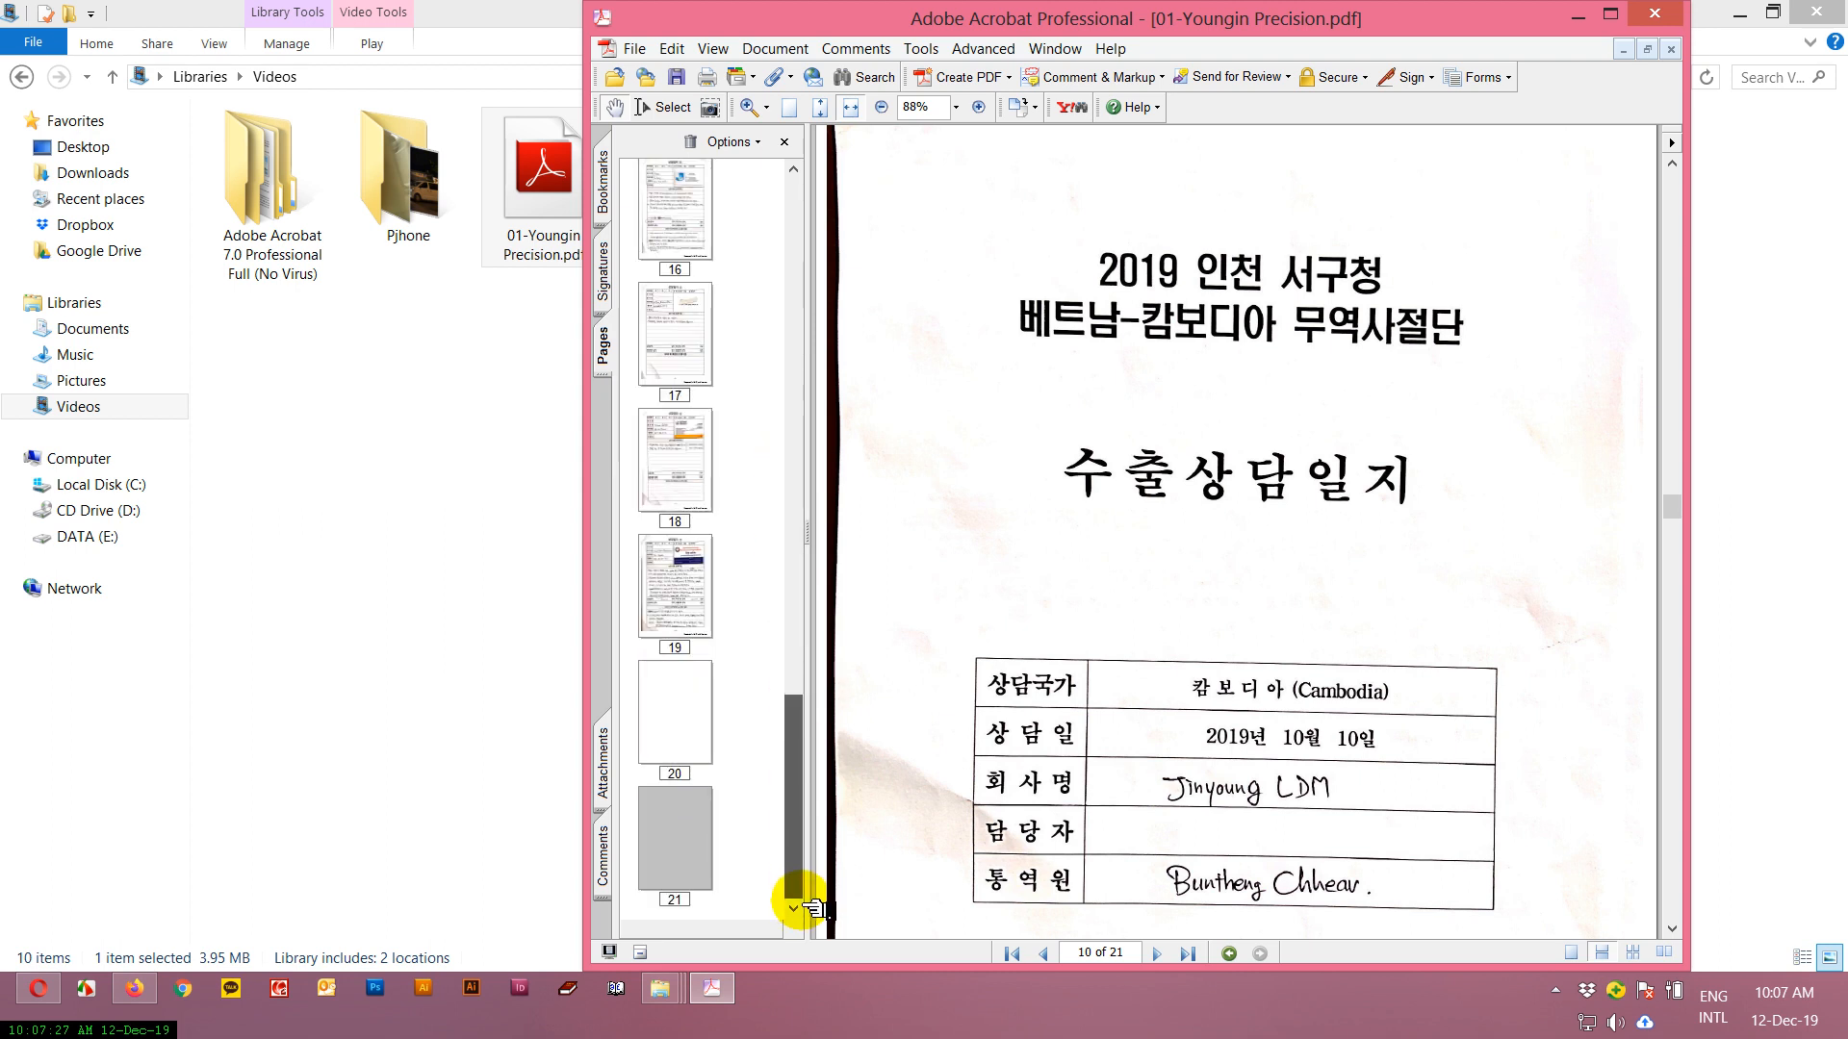
click(707, 881)
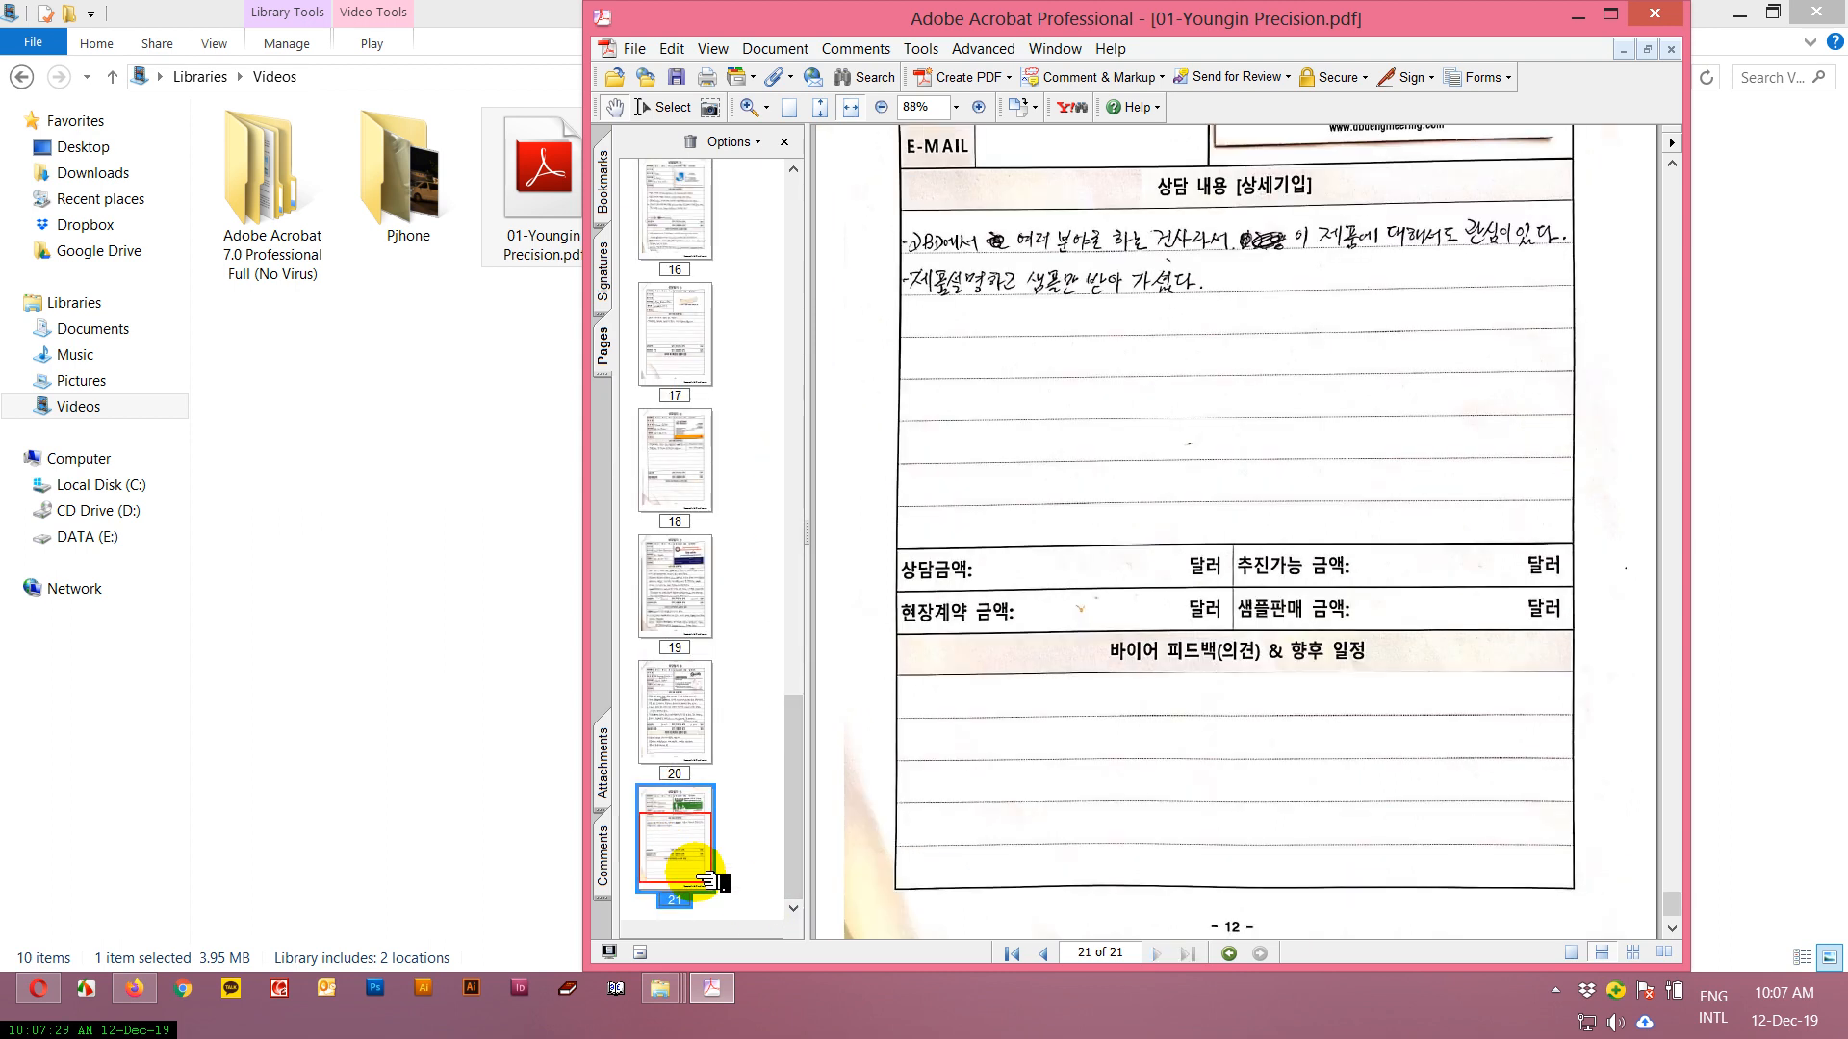
click(775, 48)
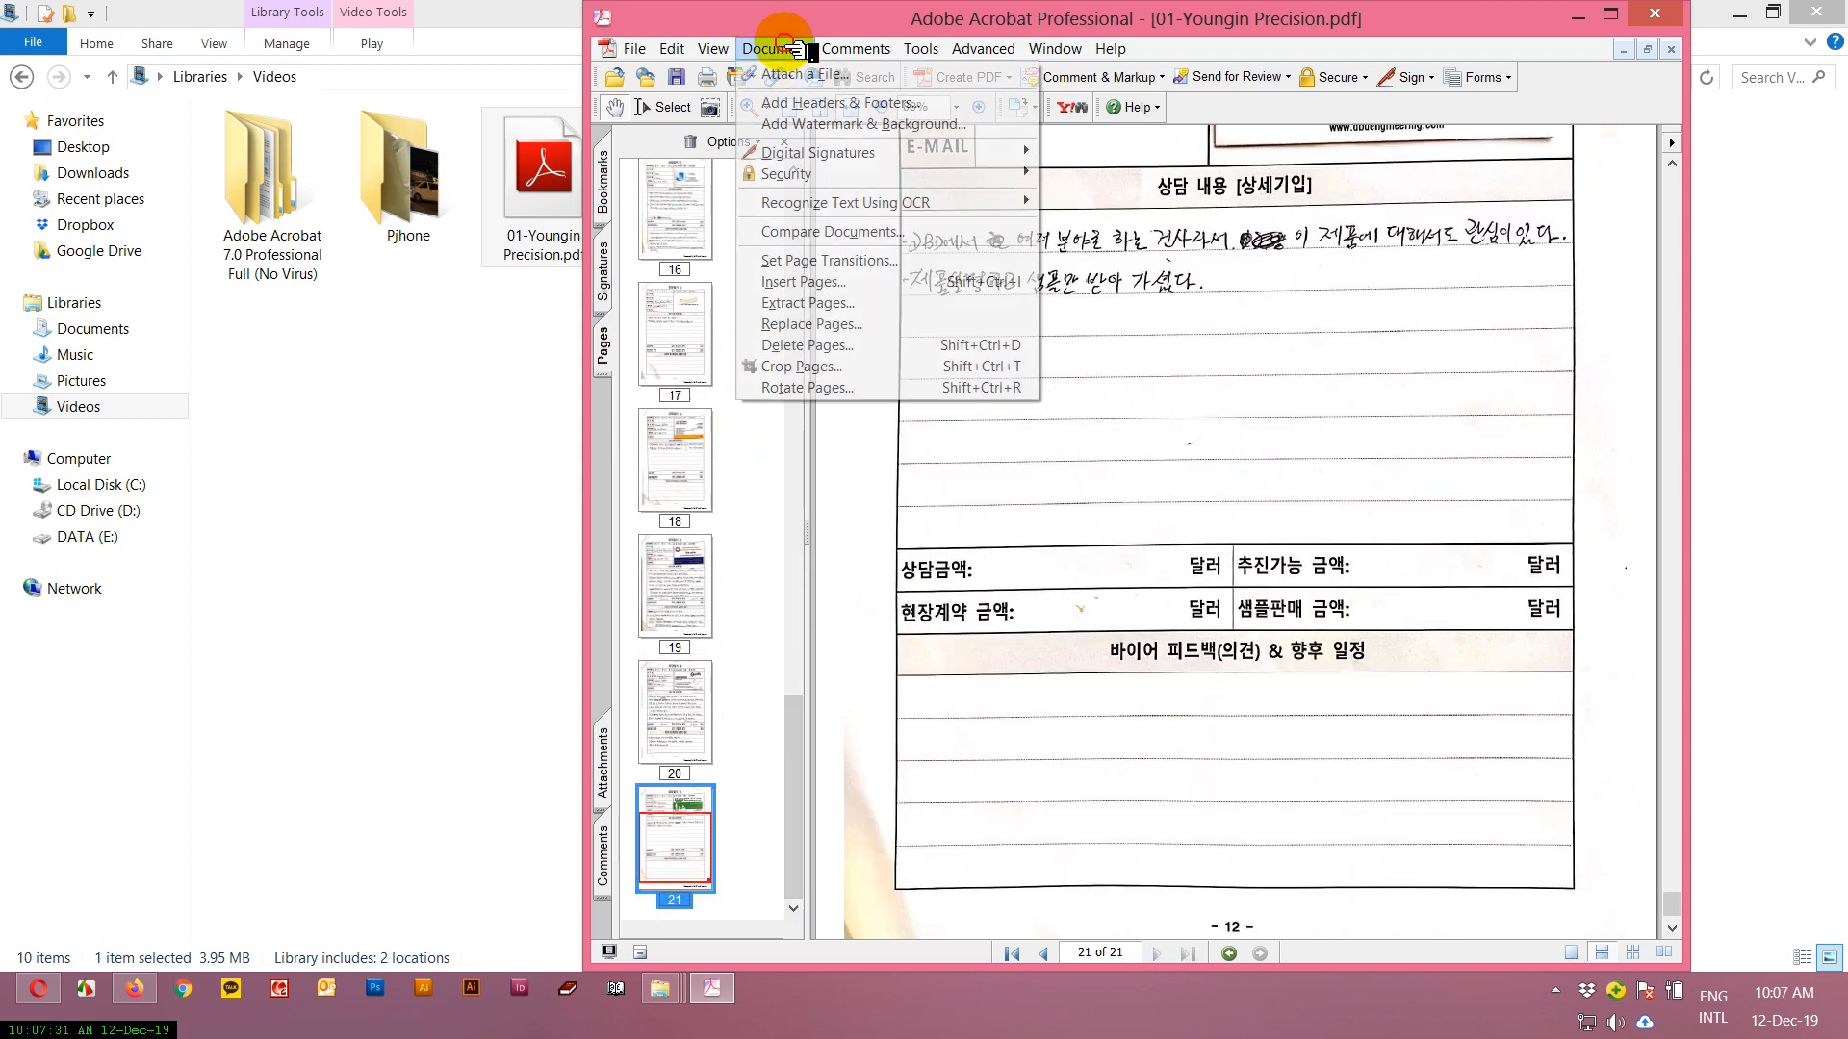
click(859, 289)
click(876, 226)
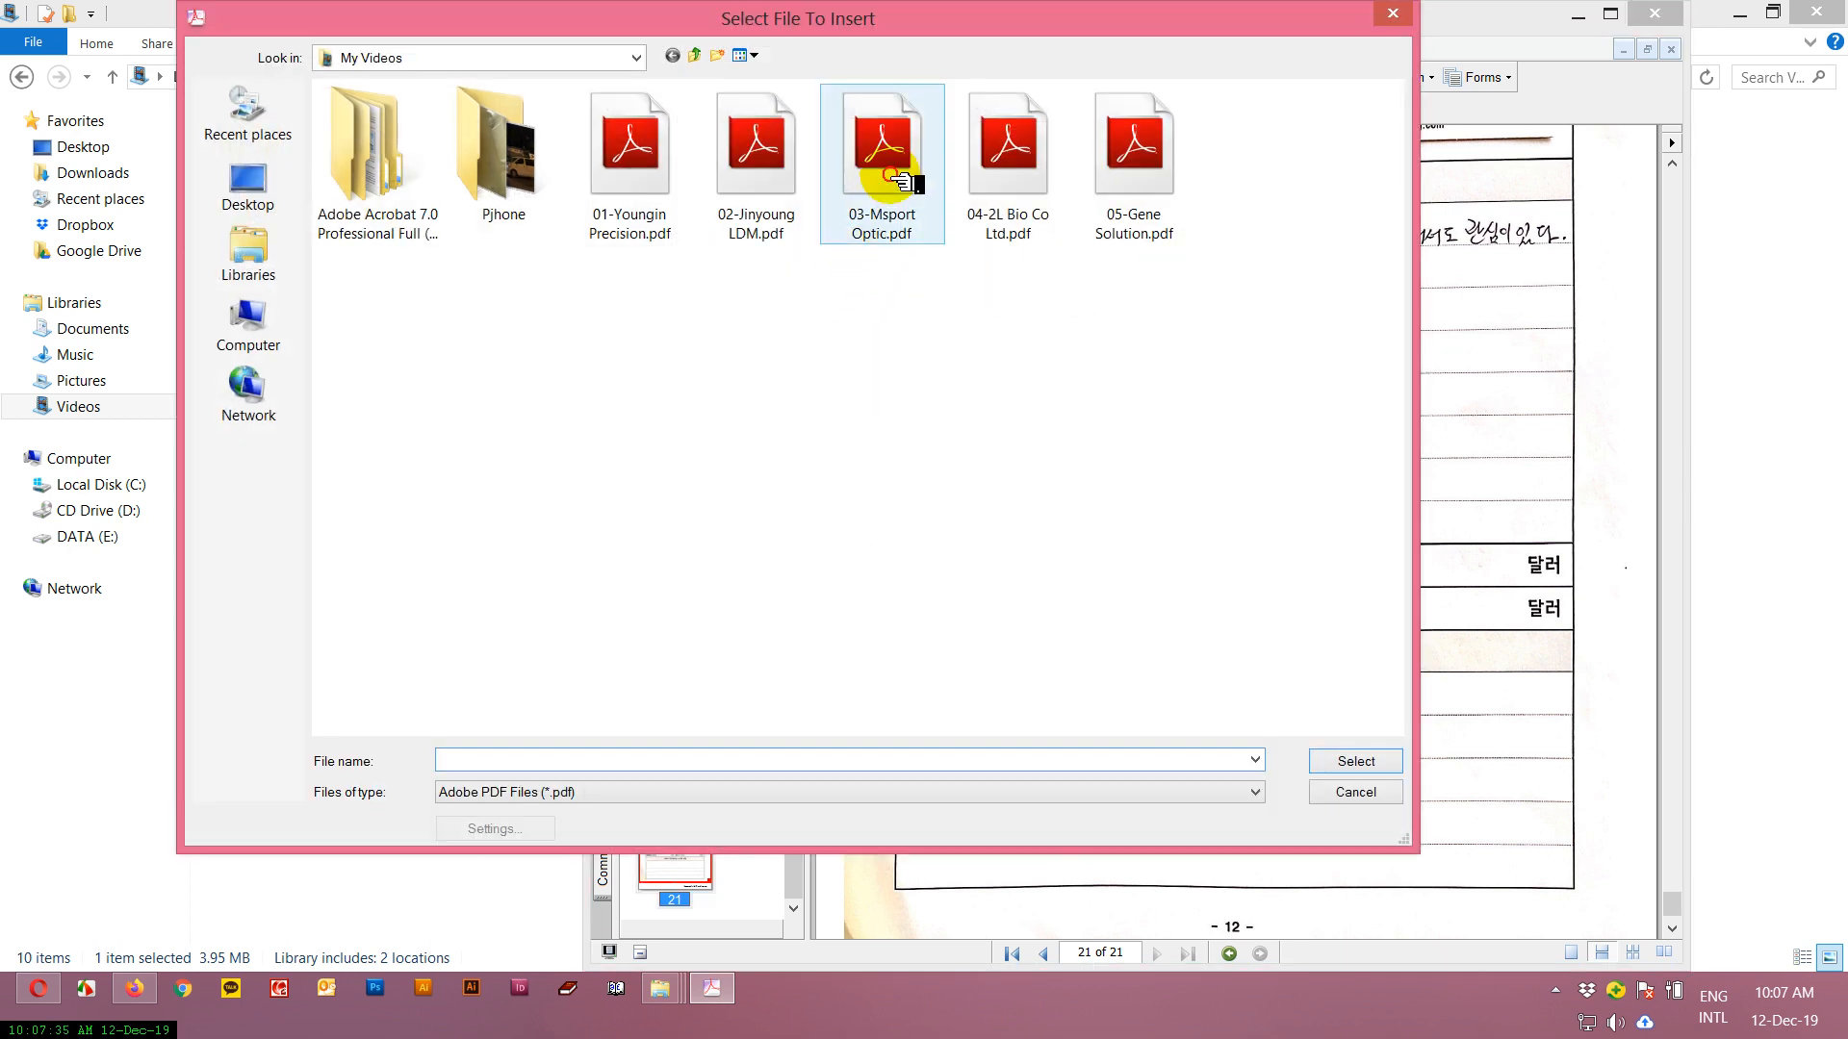
shift+click(1124, 212)
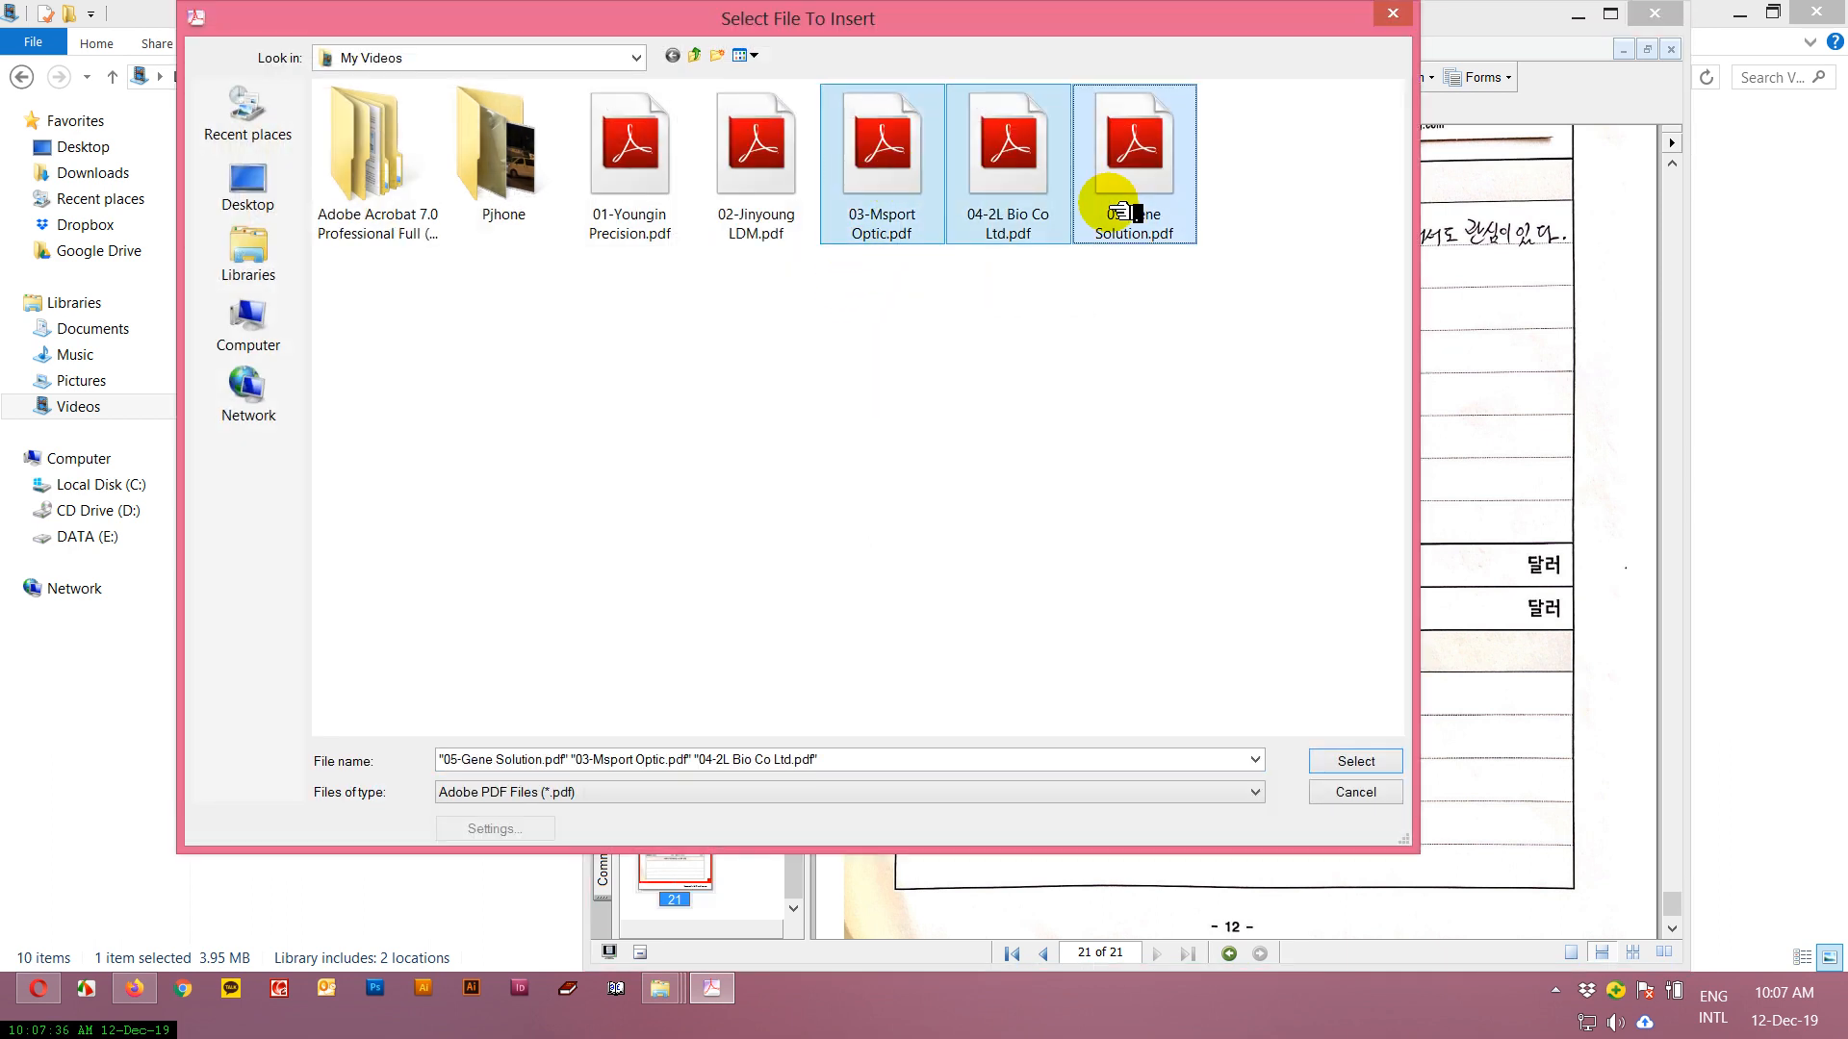
click(1351, 762)
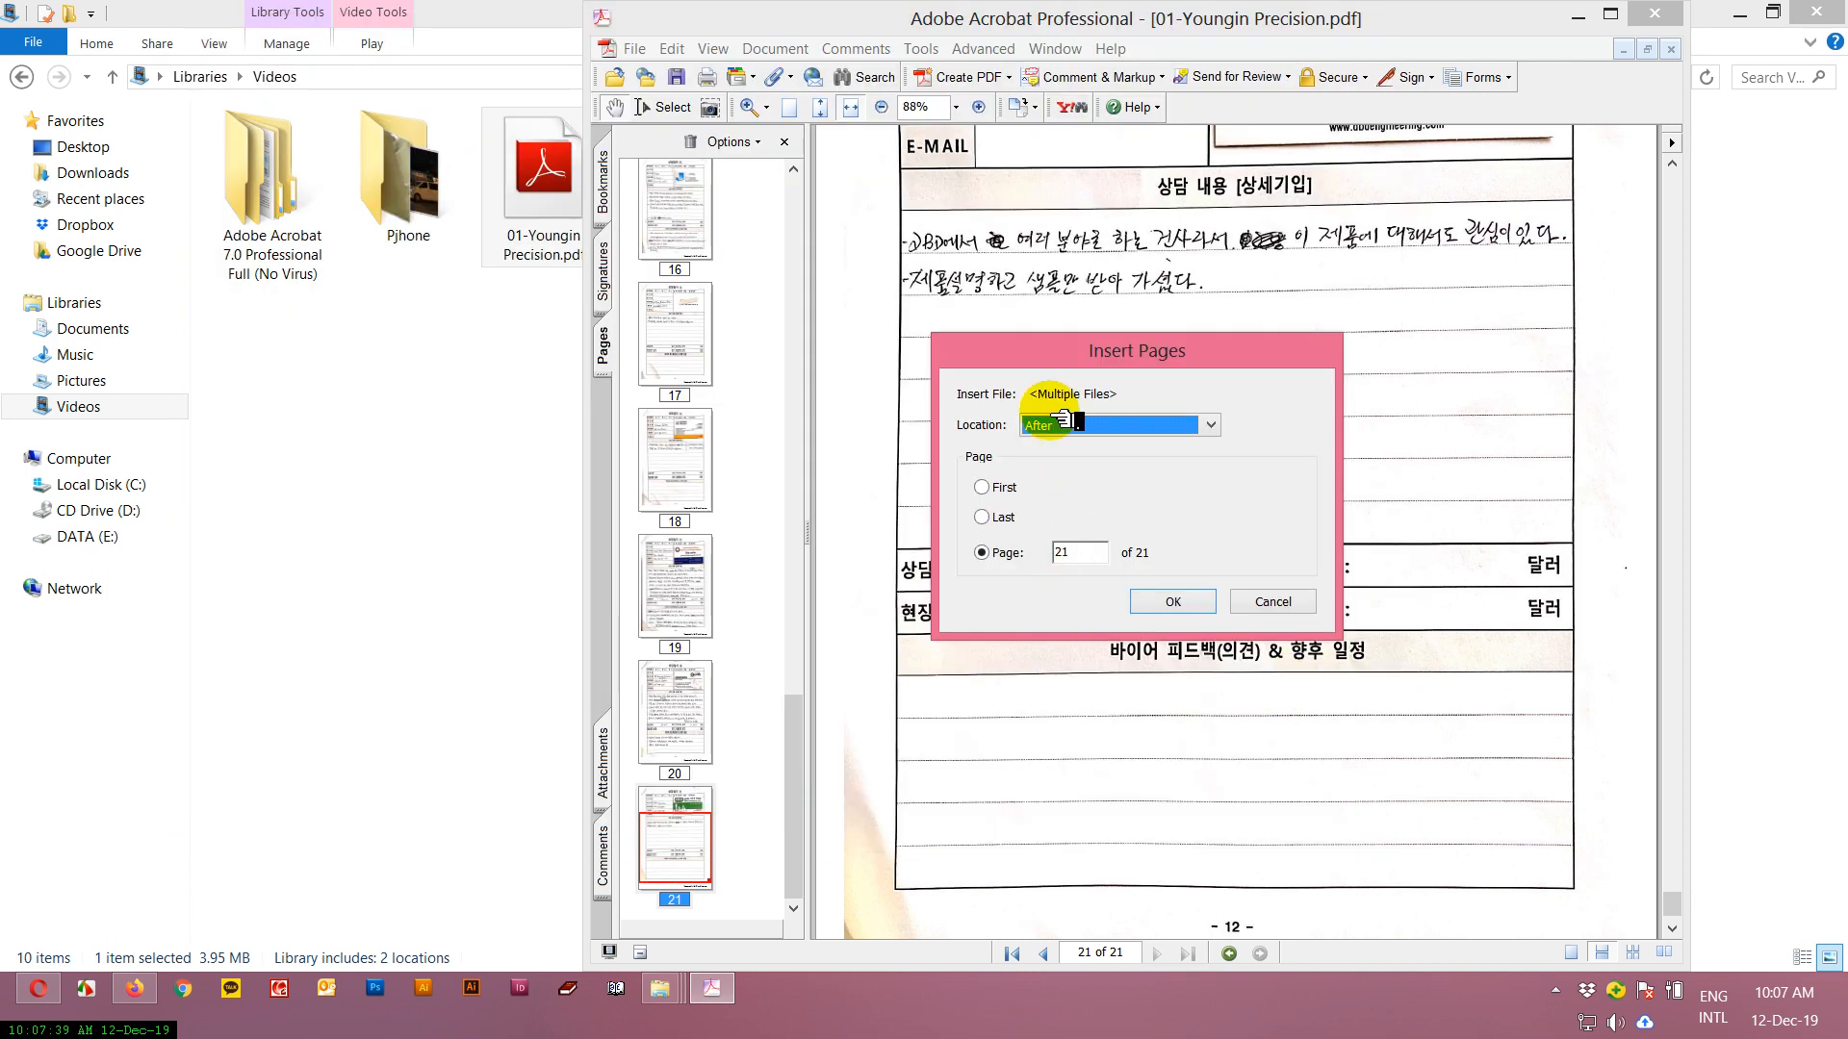
Insert the three chosen files with the location set to After page 21.
click(1039, 427)
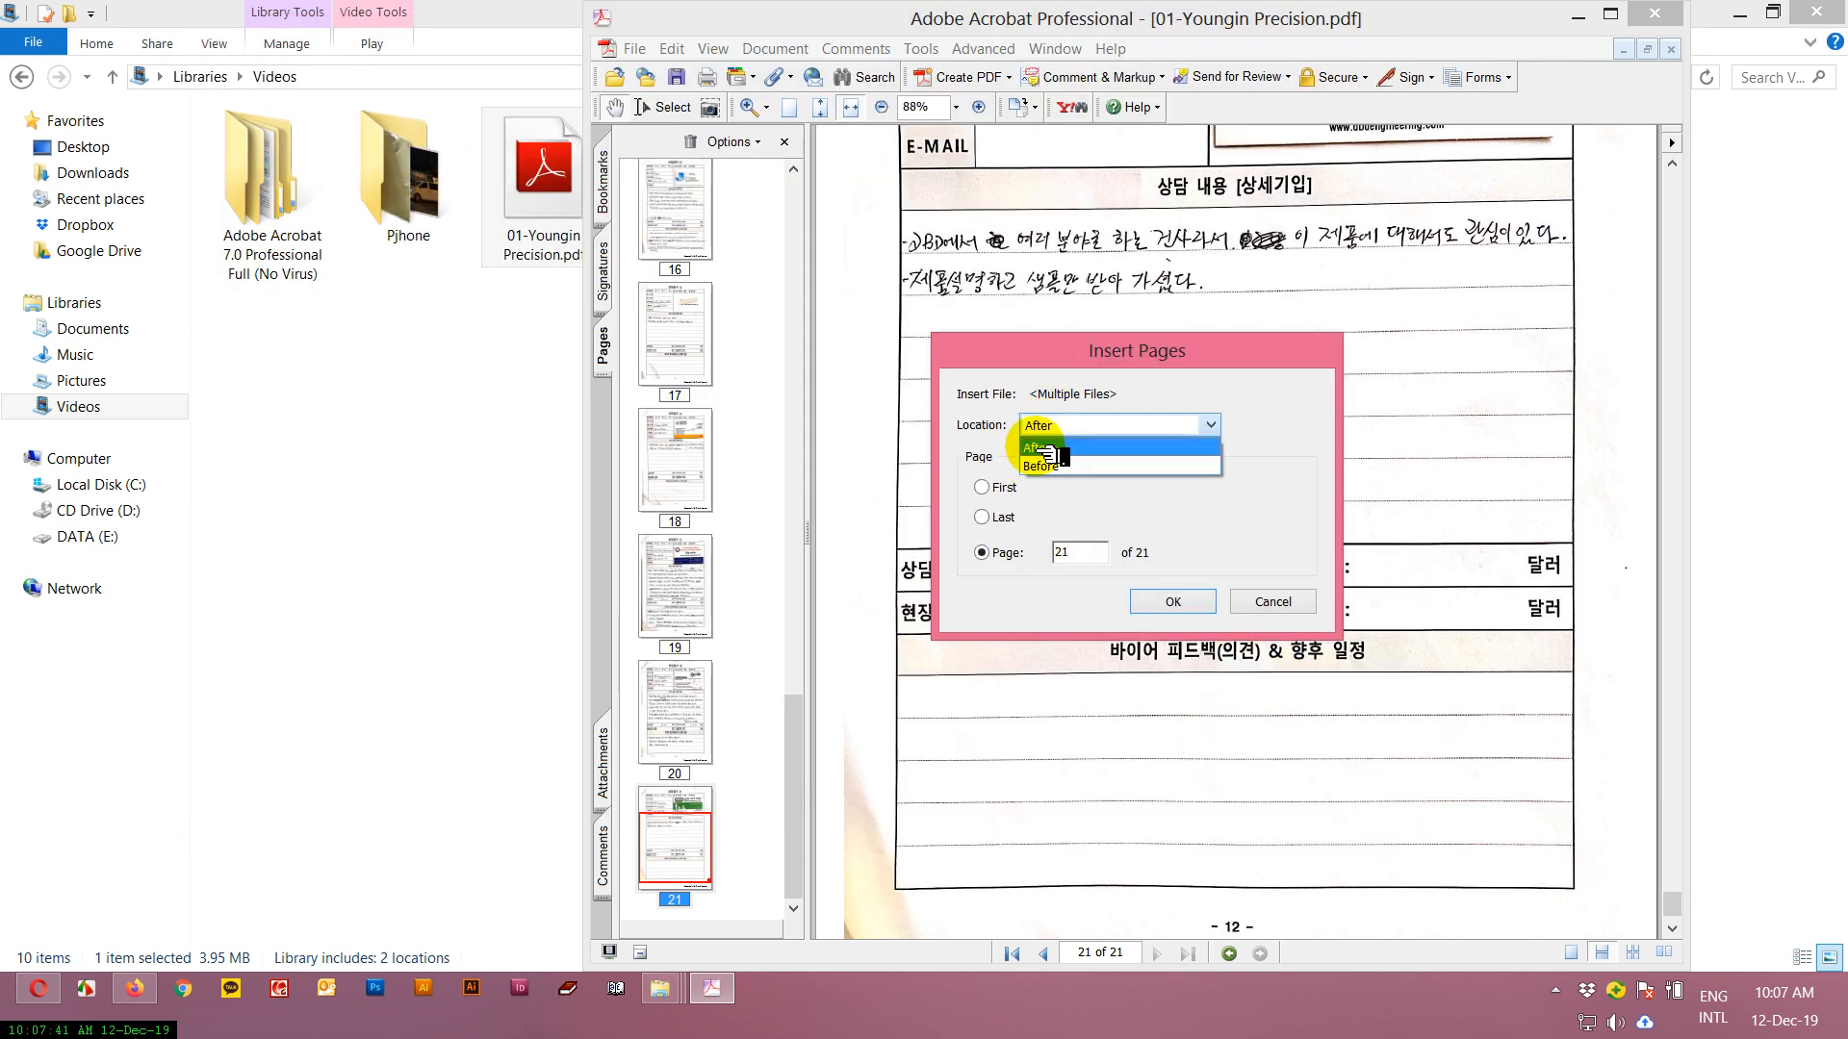
click(1037, 447)
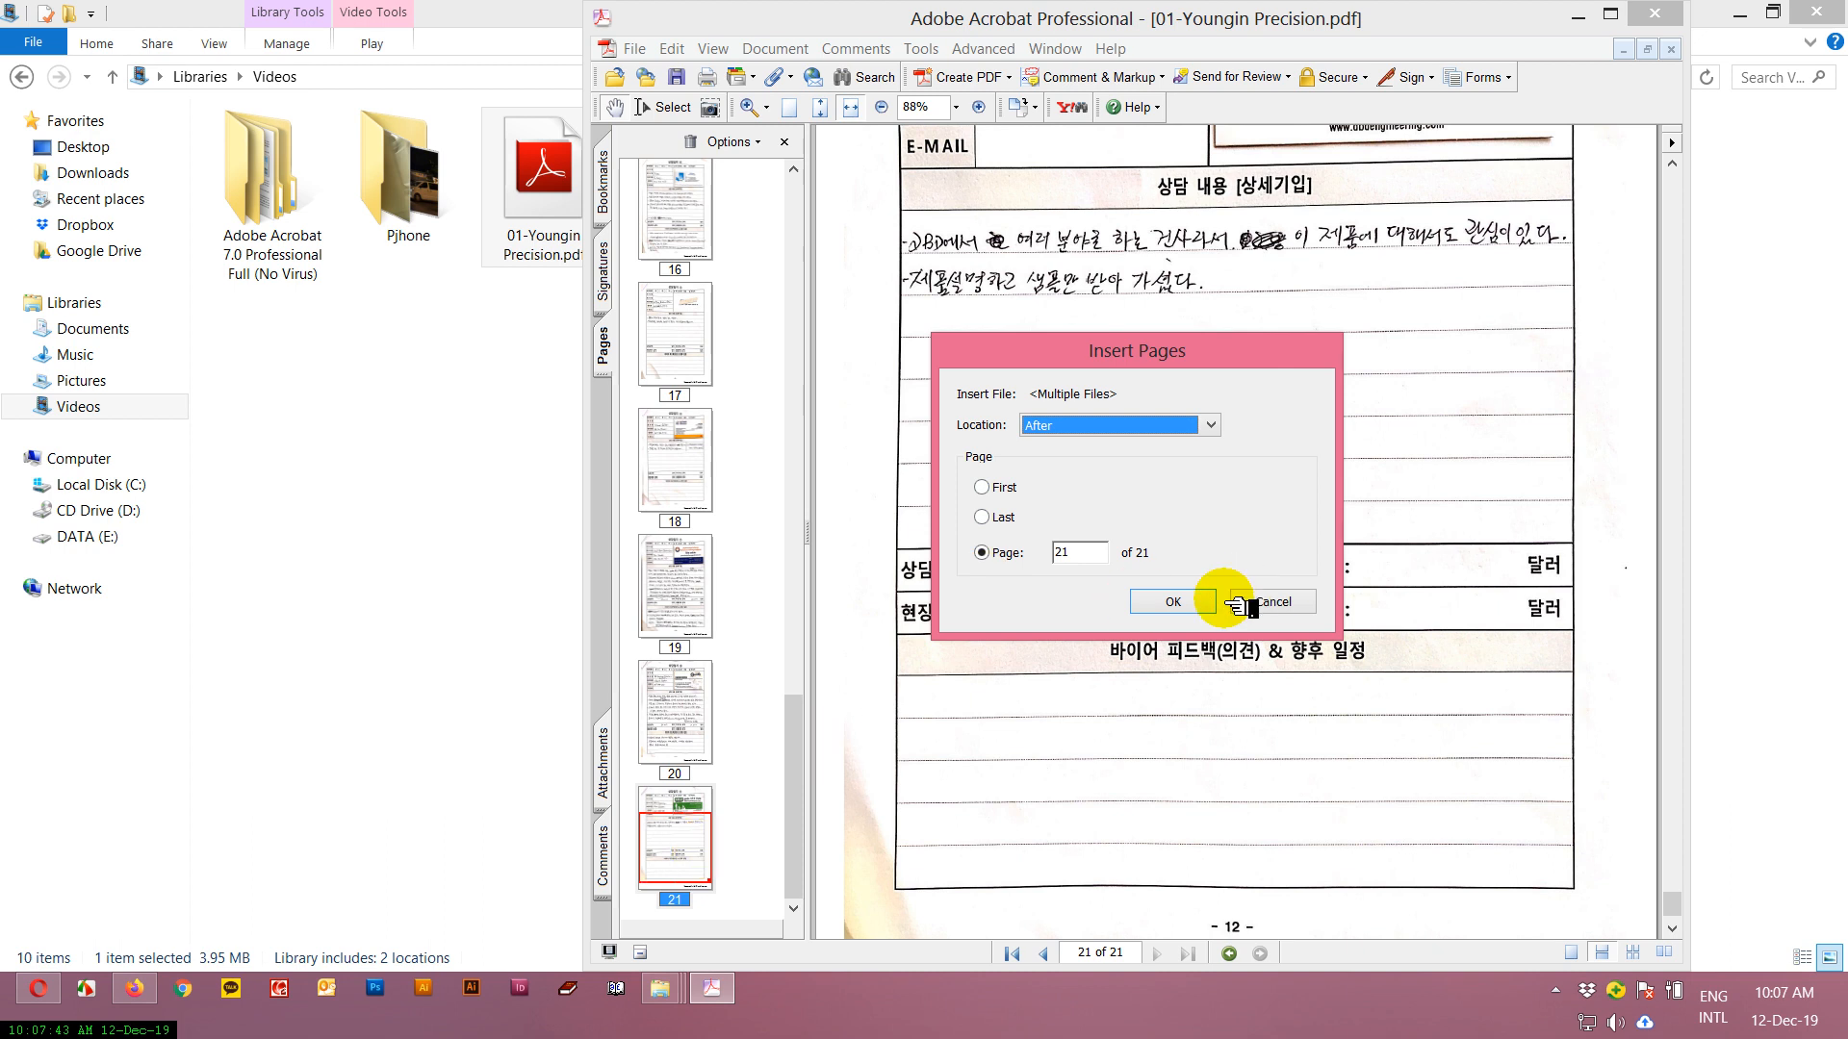
click(1174, 601)
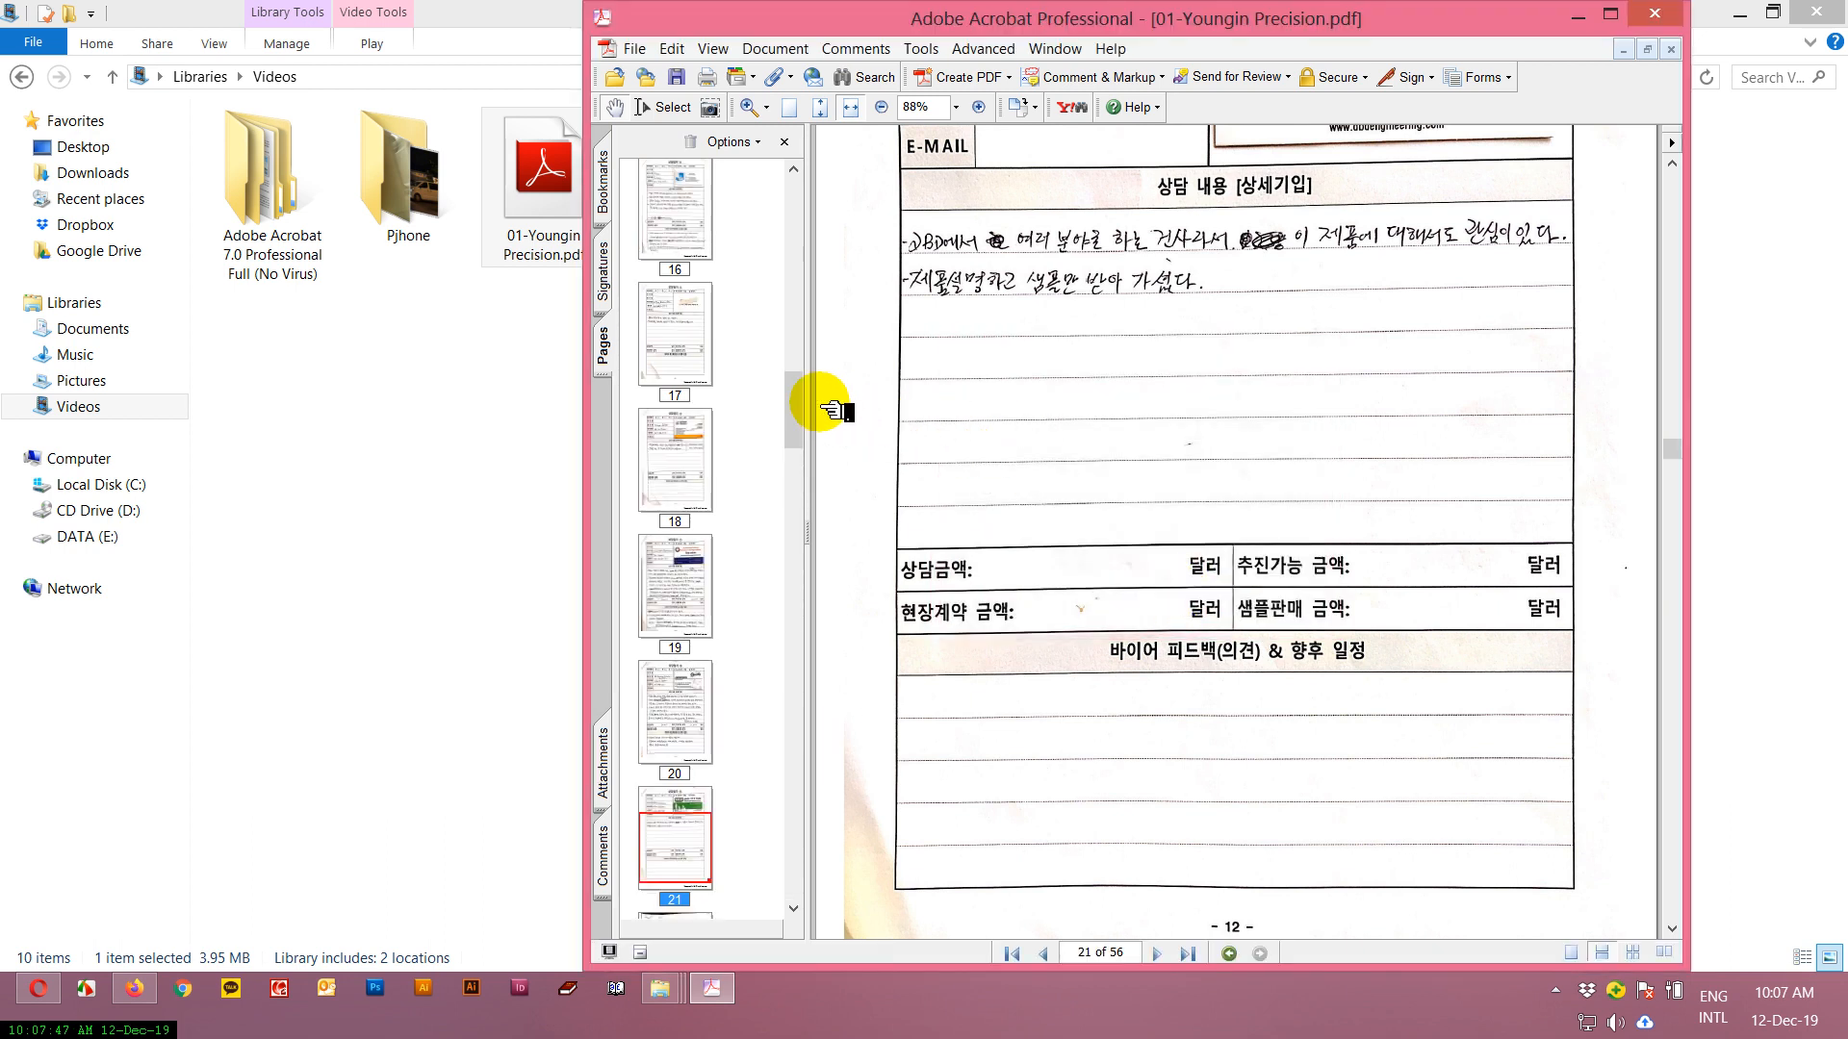
Save the combined document as a new file named ALL IN ONE in My Videos.
drag(799, 410, 818, 837)
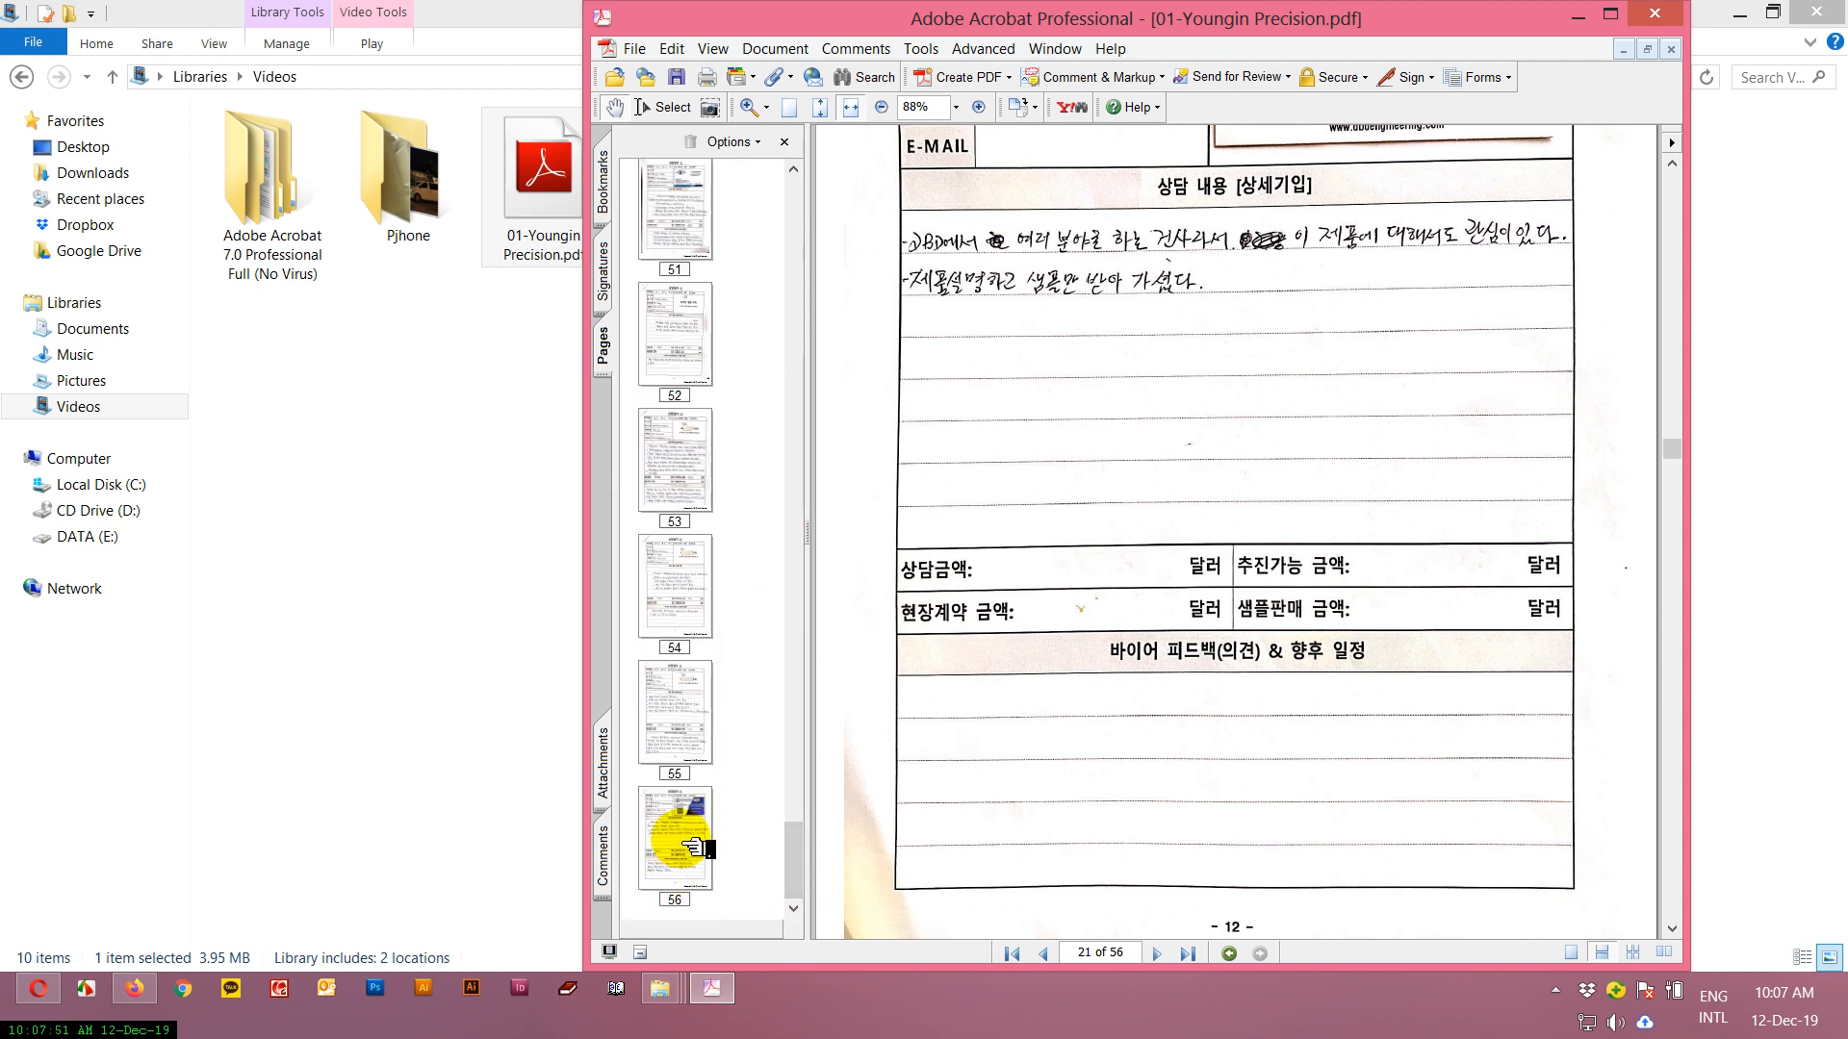
click(637, 50)
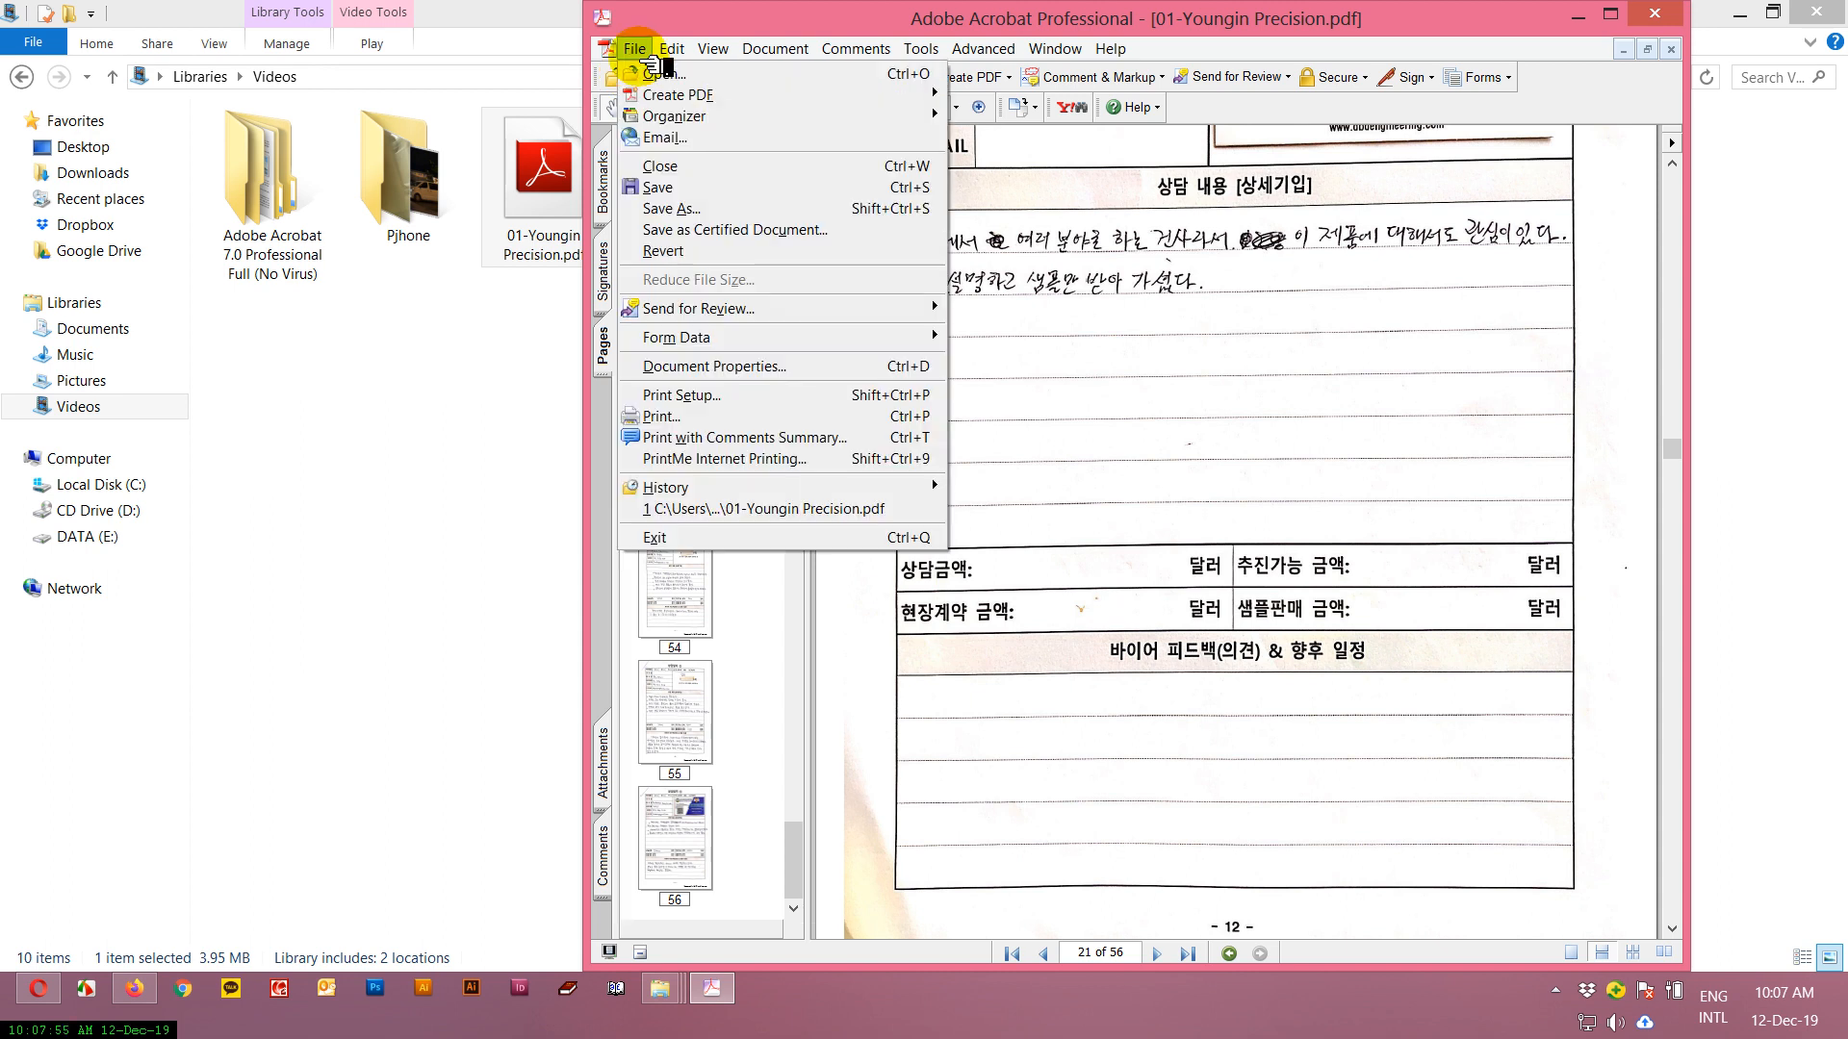
click(707, 193)
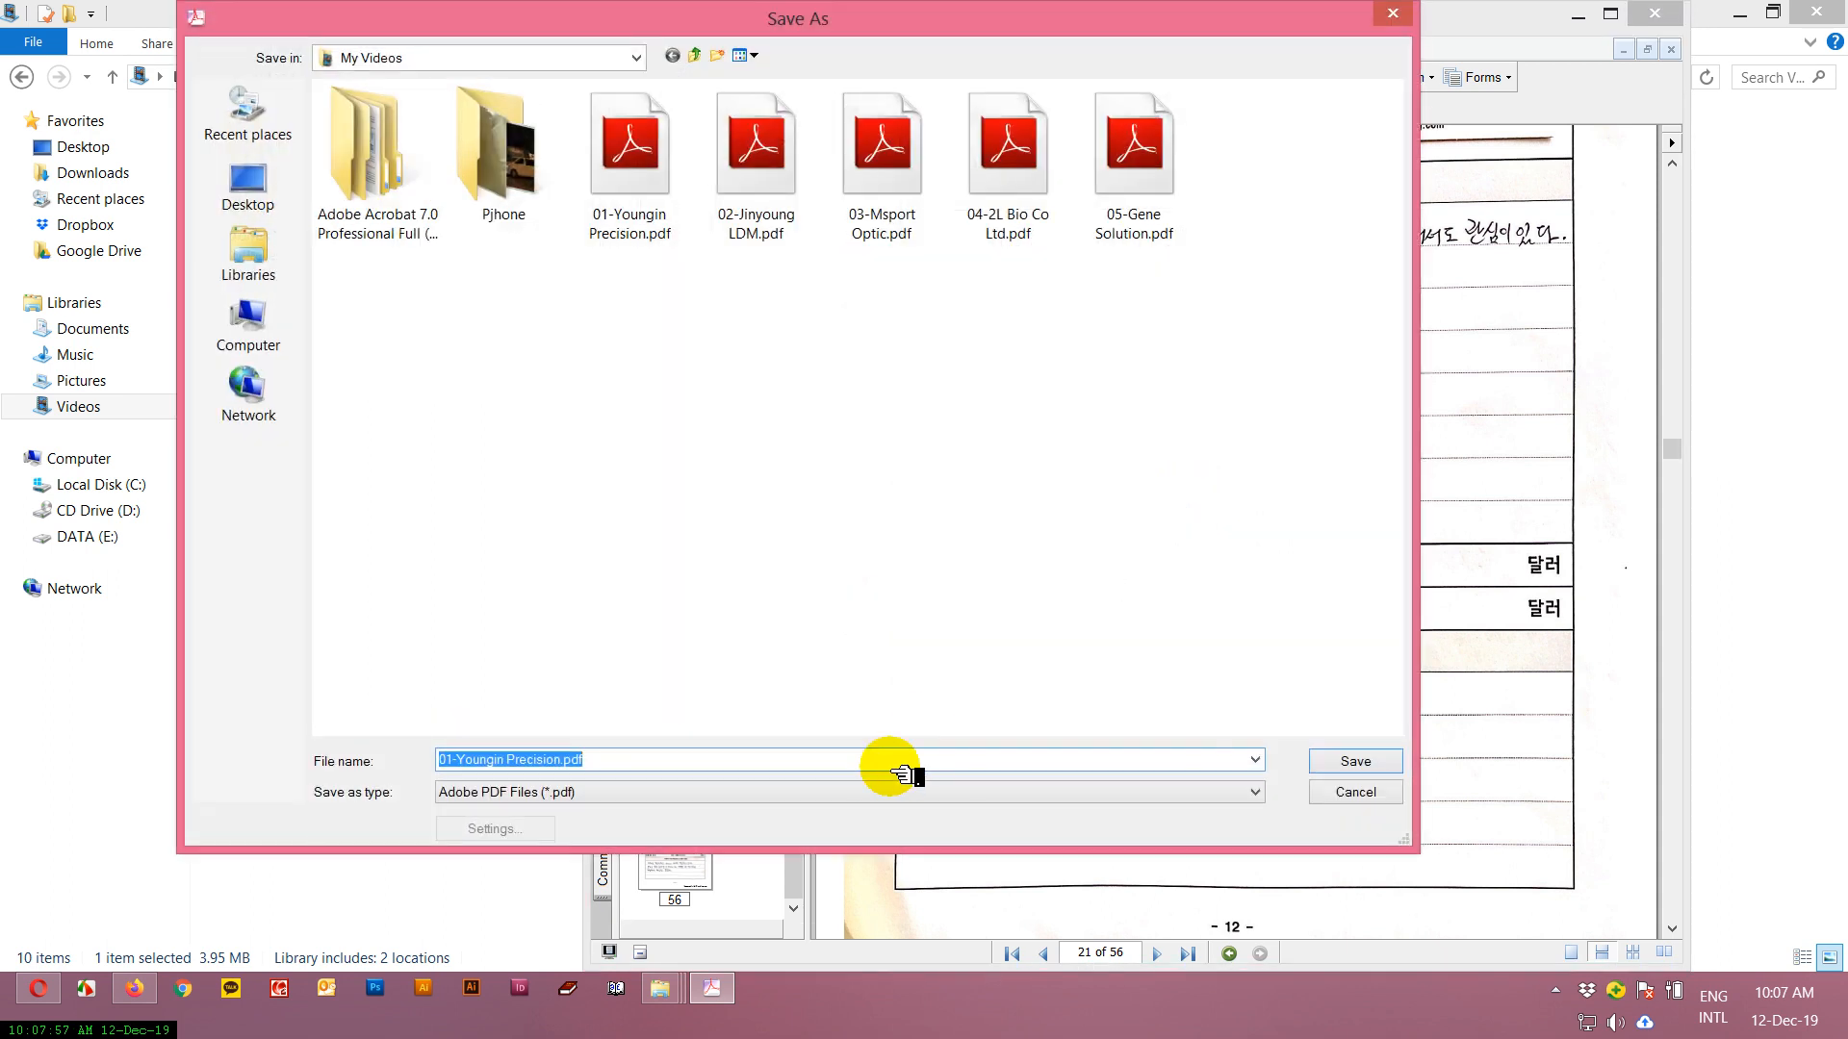
text(ALL IN ONE)
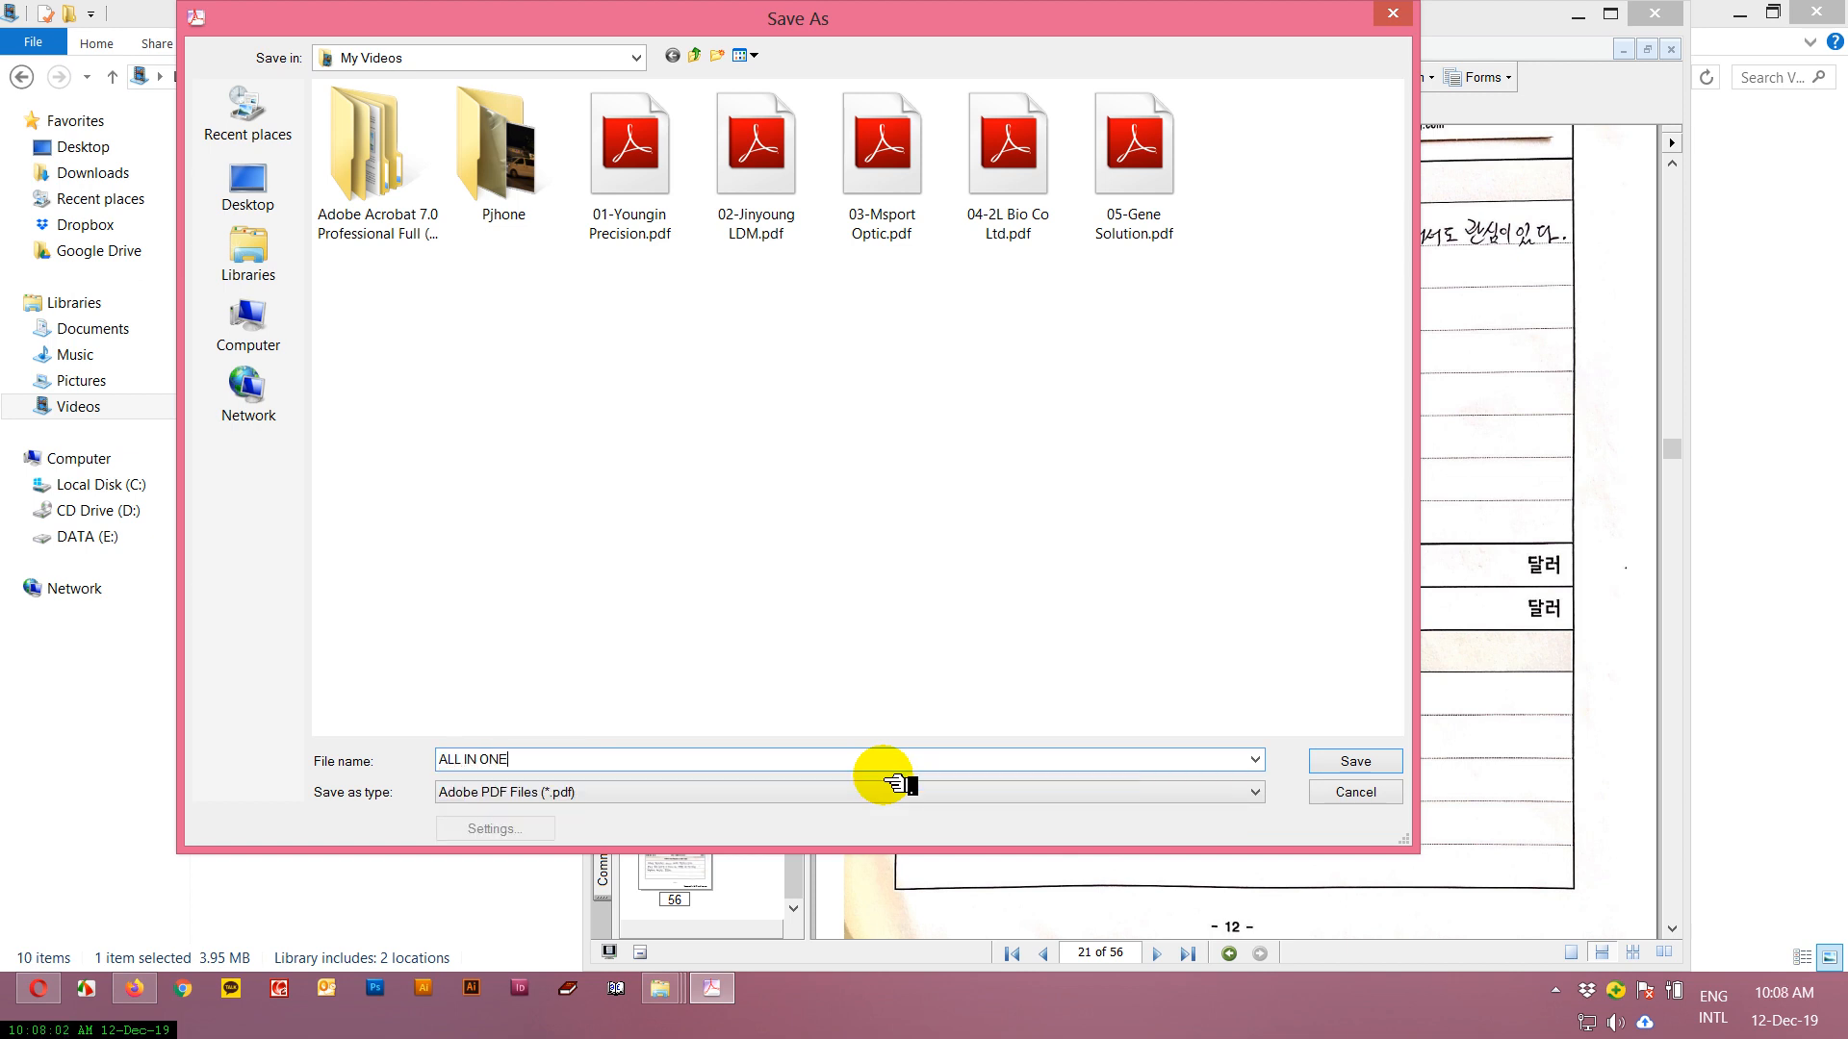
key(Return)
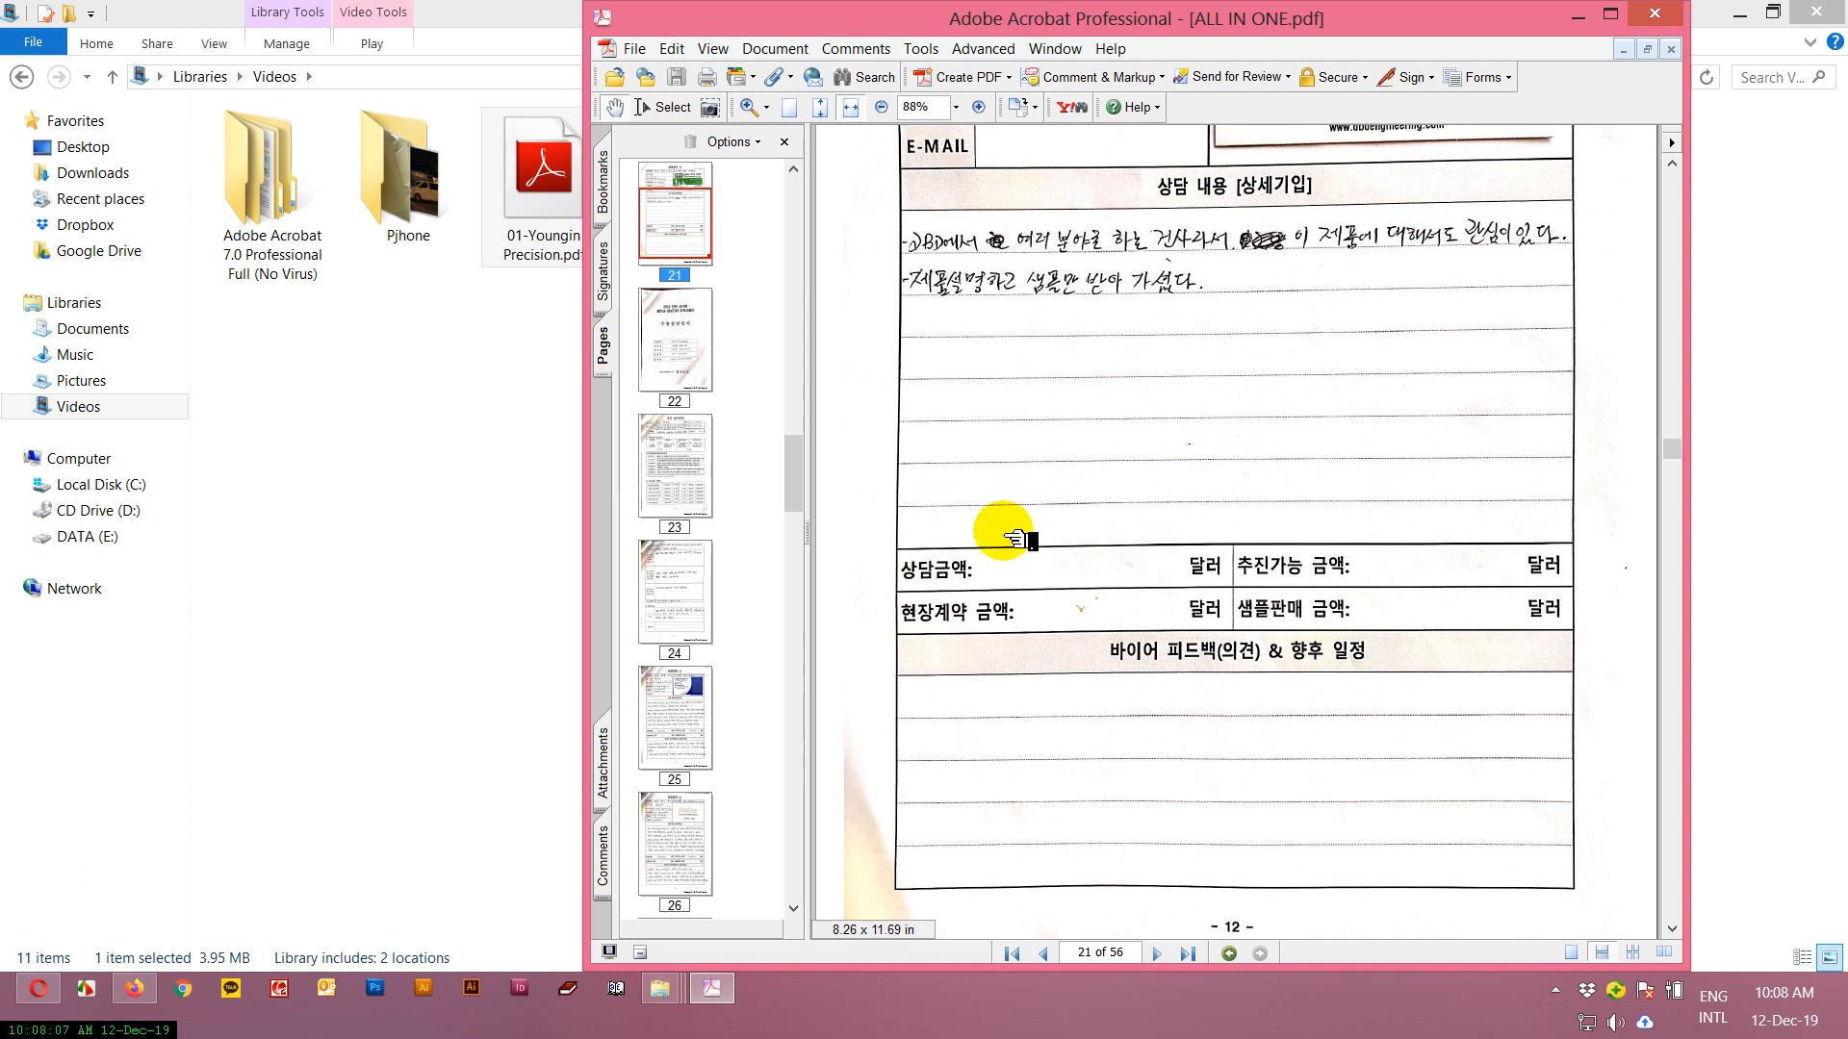
Review the combined document's thumbnails from page 1 onward and view page 10.
drag(795, 491, 859, 174)
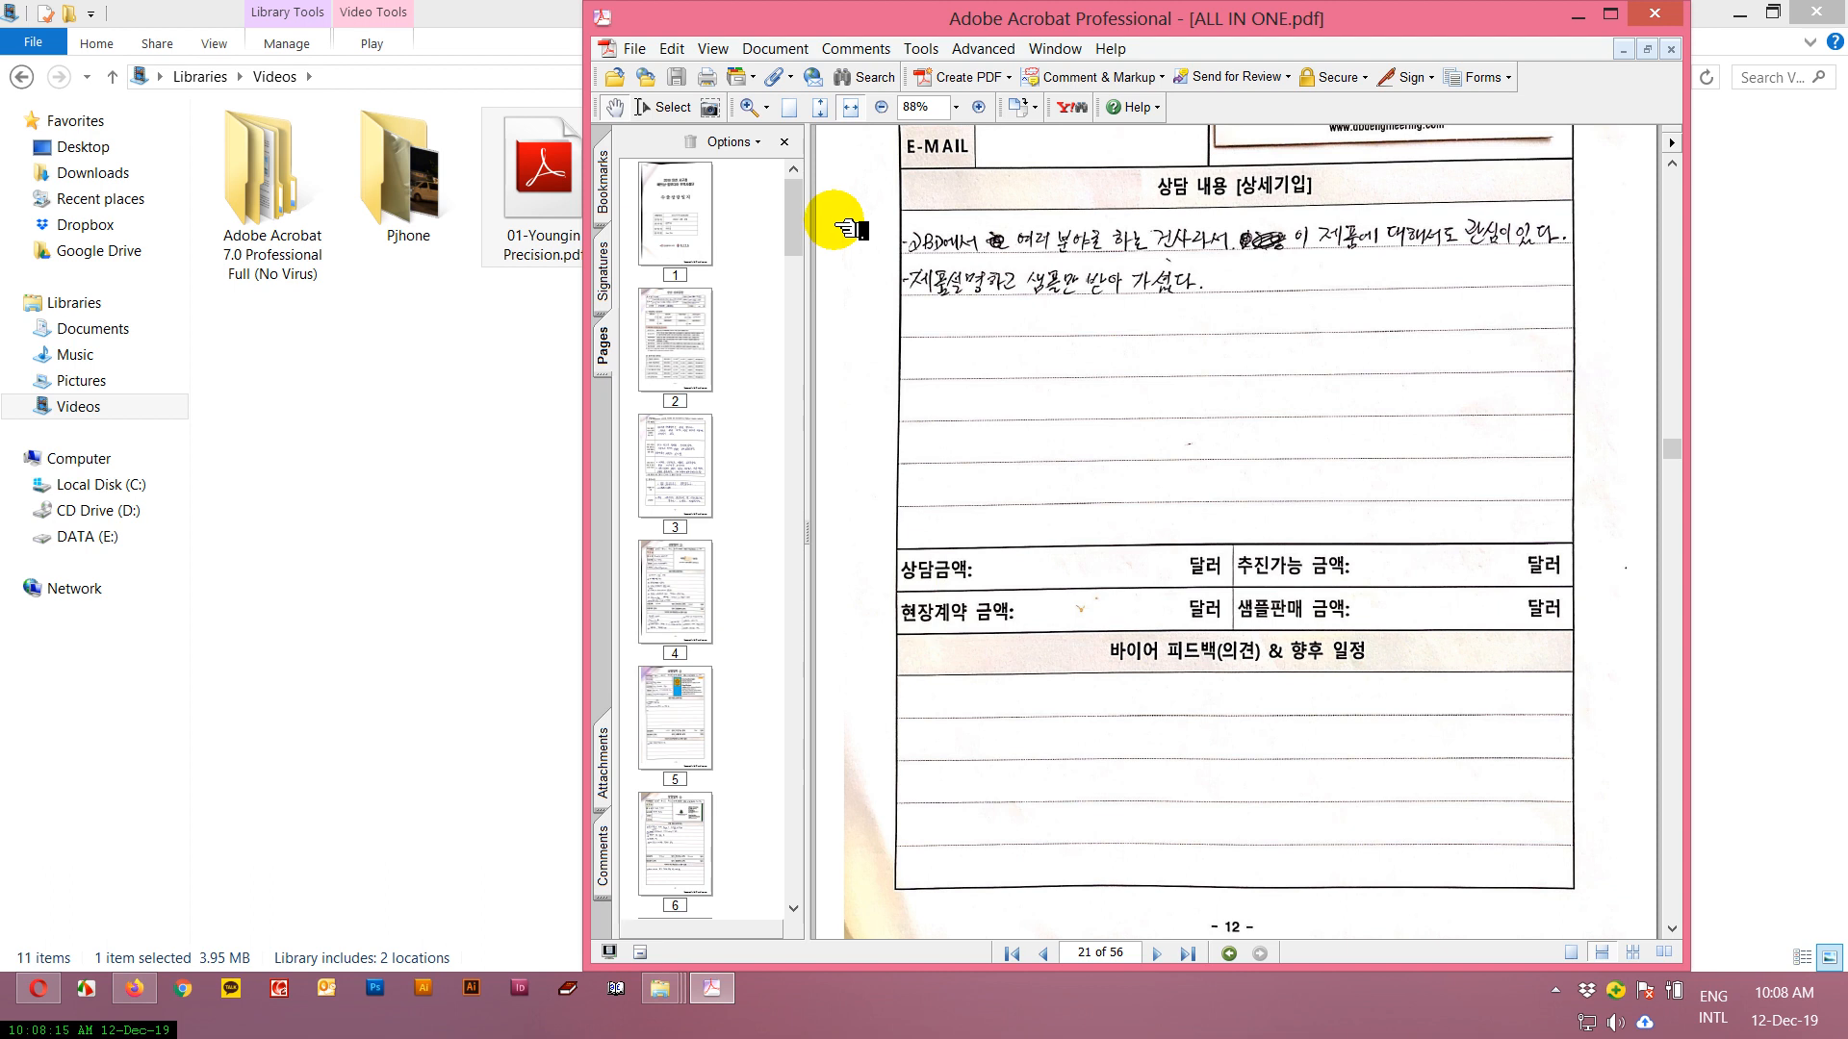
drag(795, 224, 880, 320)
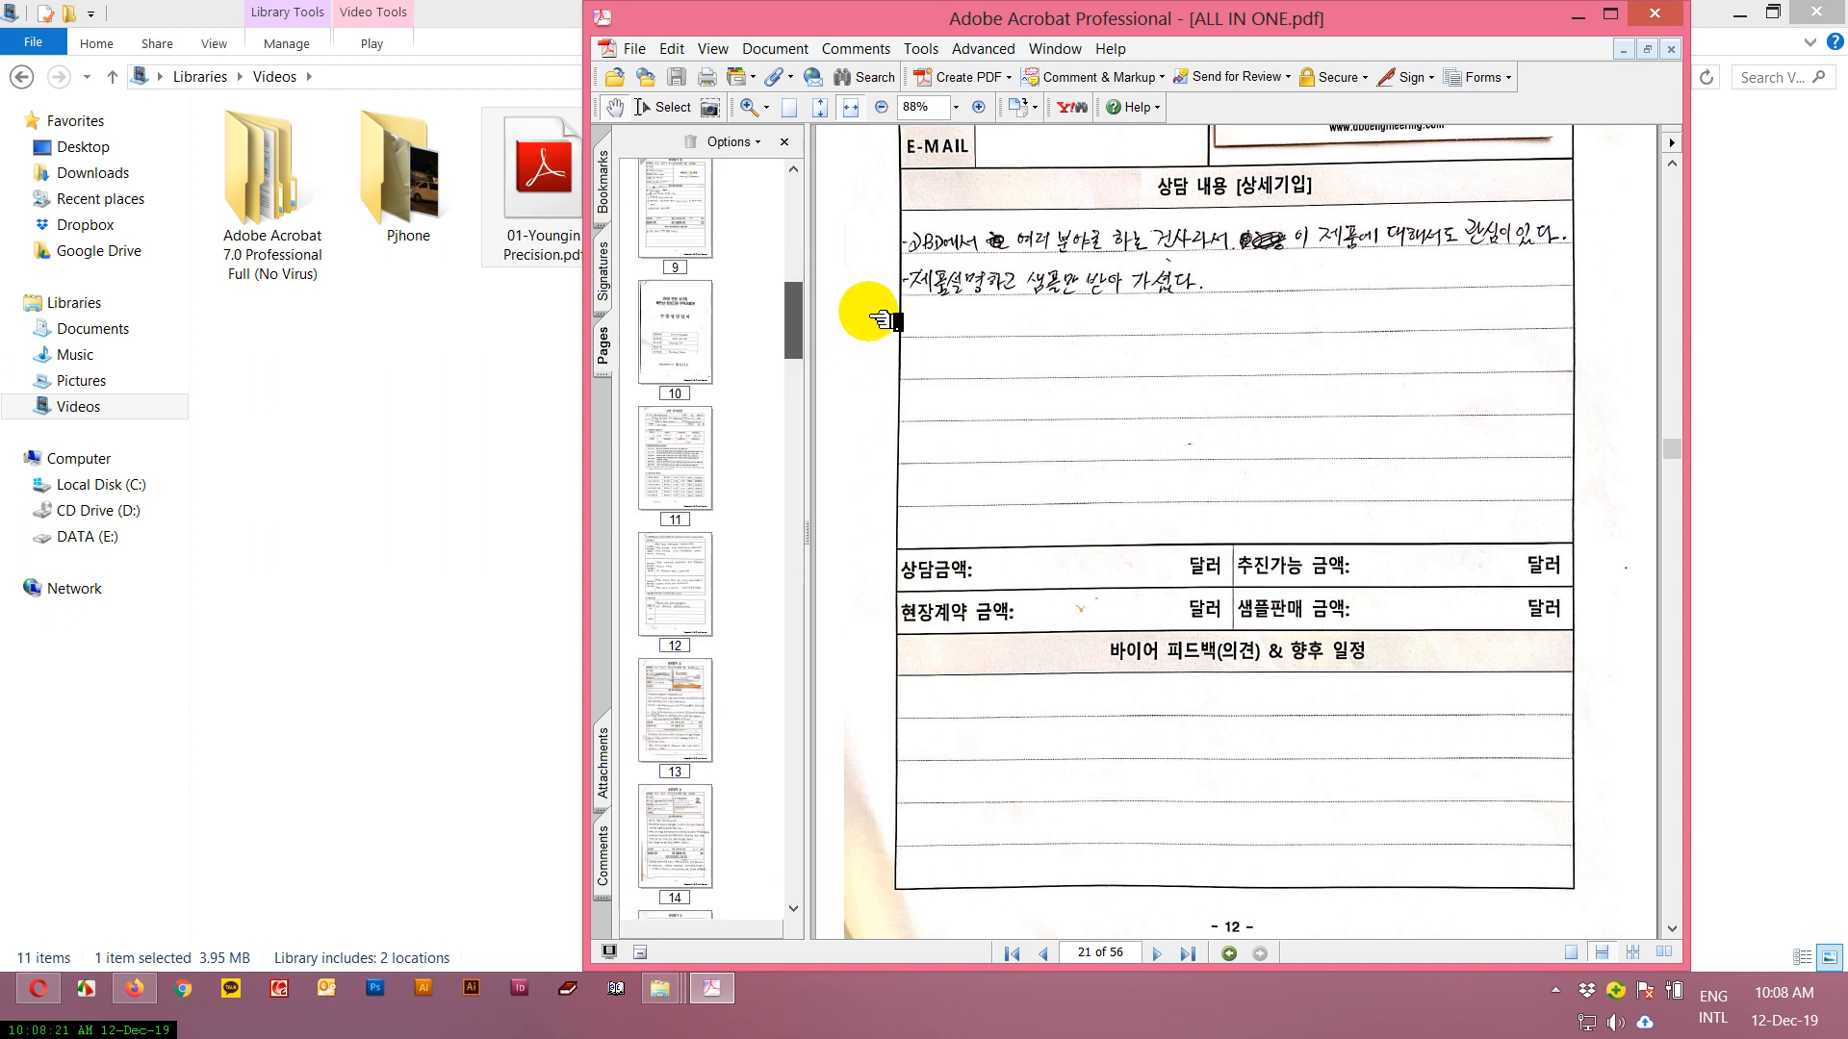
click(678, 333)
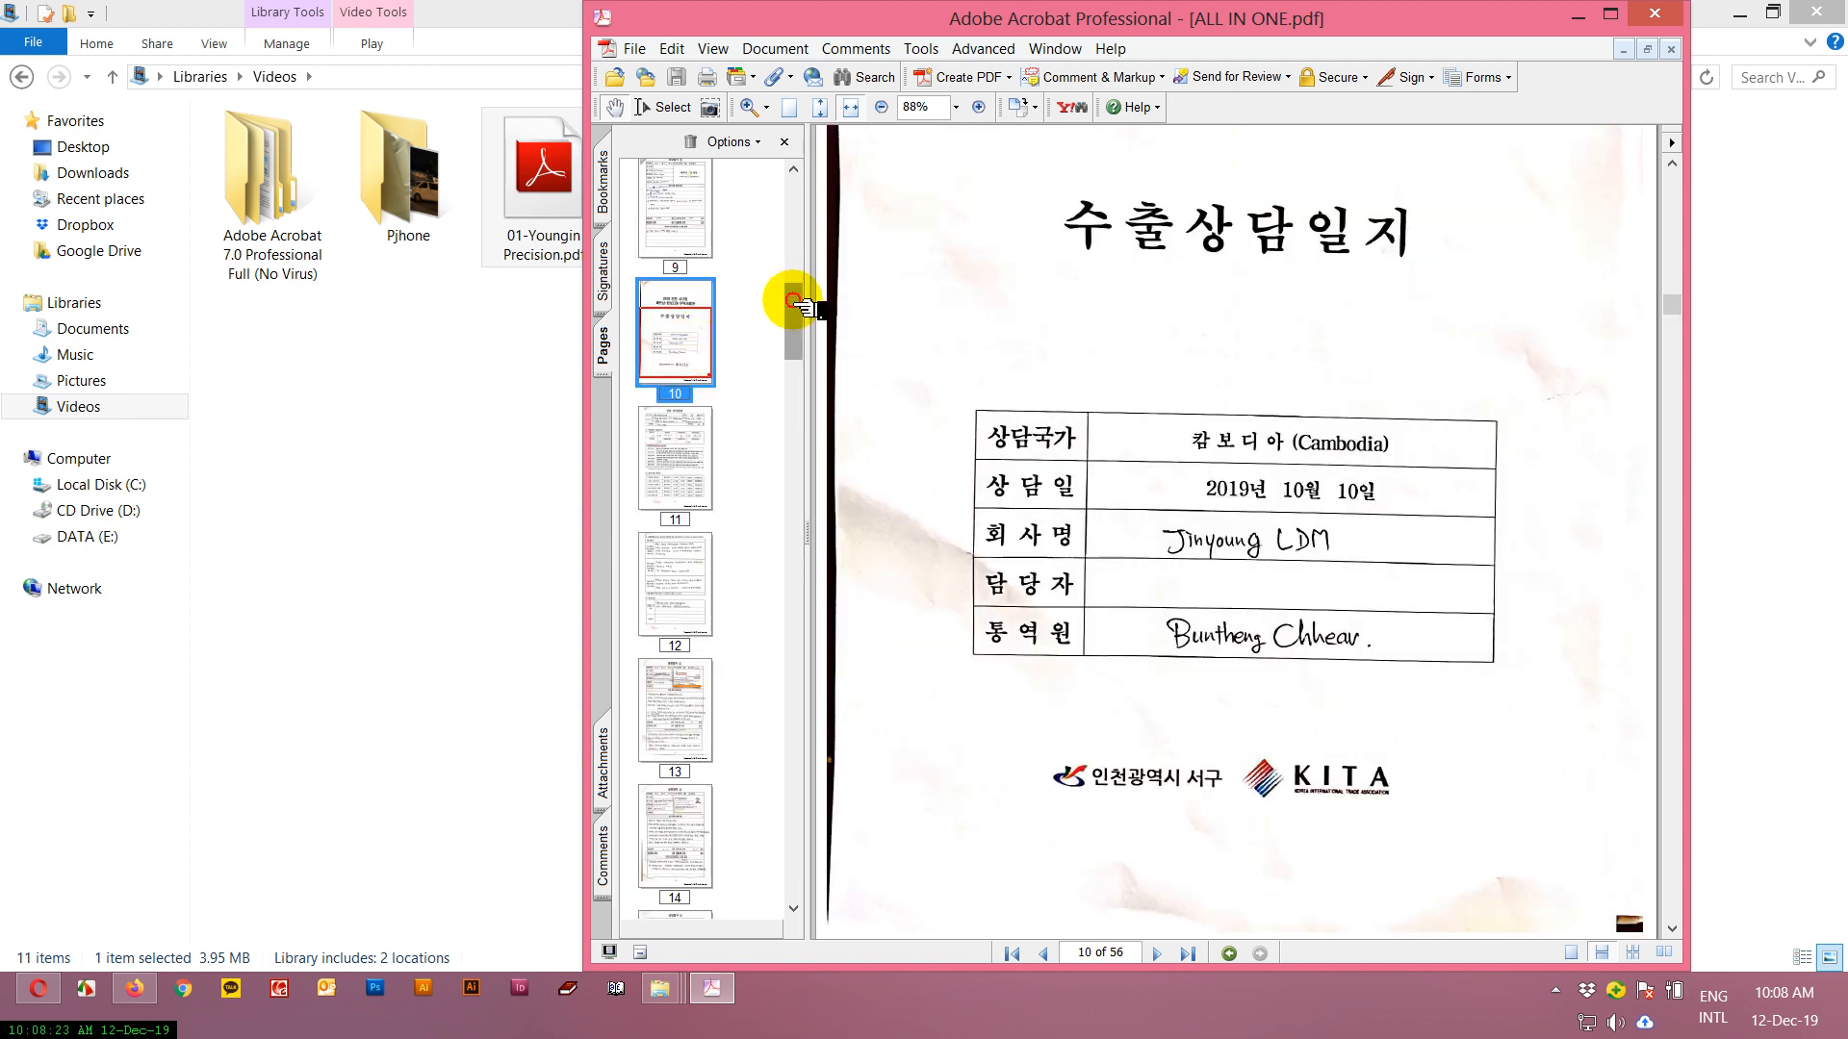
Go to page 56 and start inserting pages, listing the JPEG files in the Pjhone folder.
drag(795, 306, 763, 837)
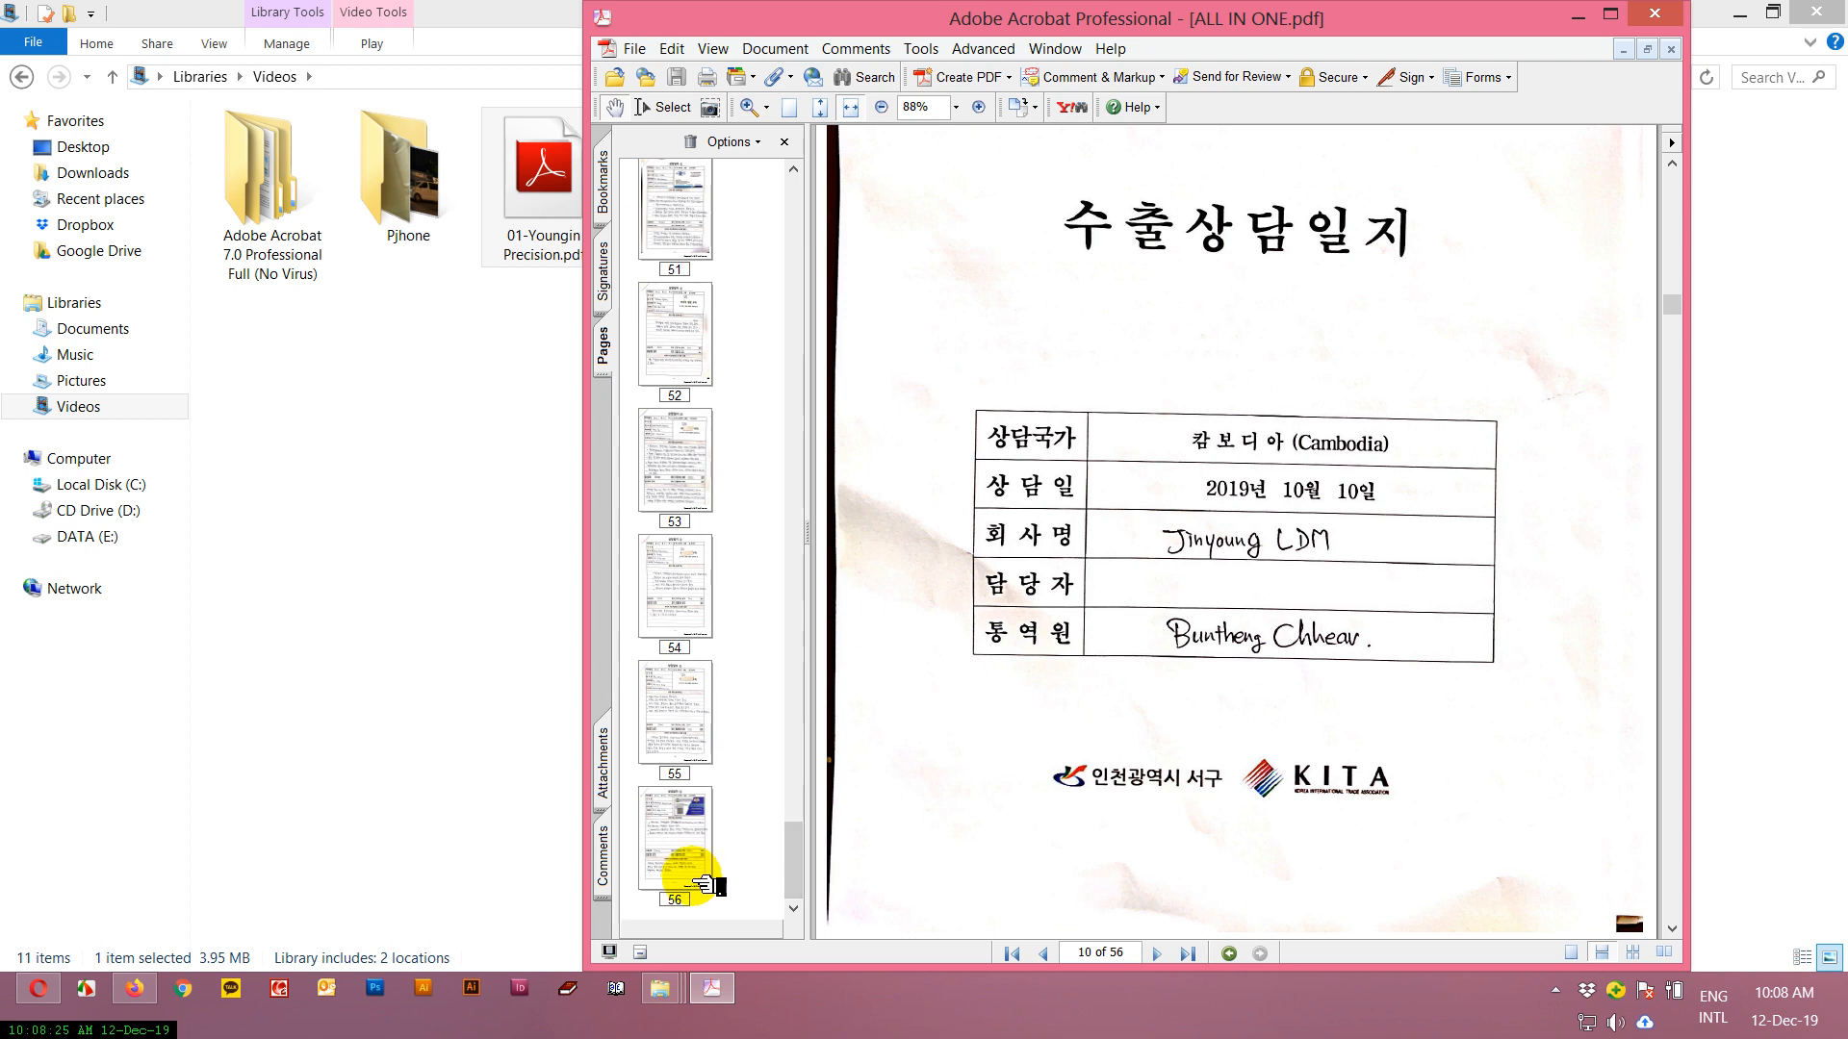
click(707, 883)
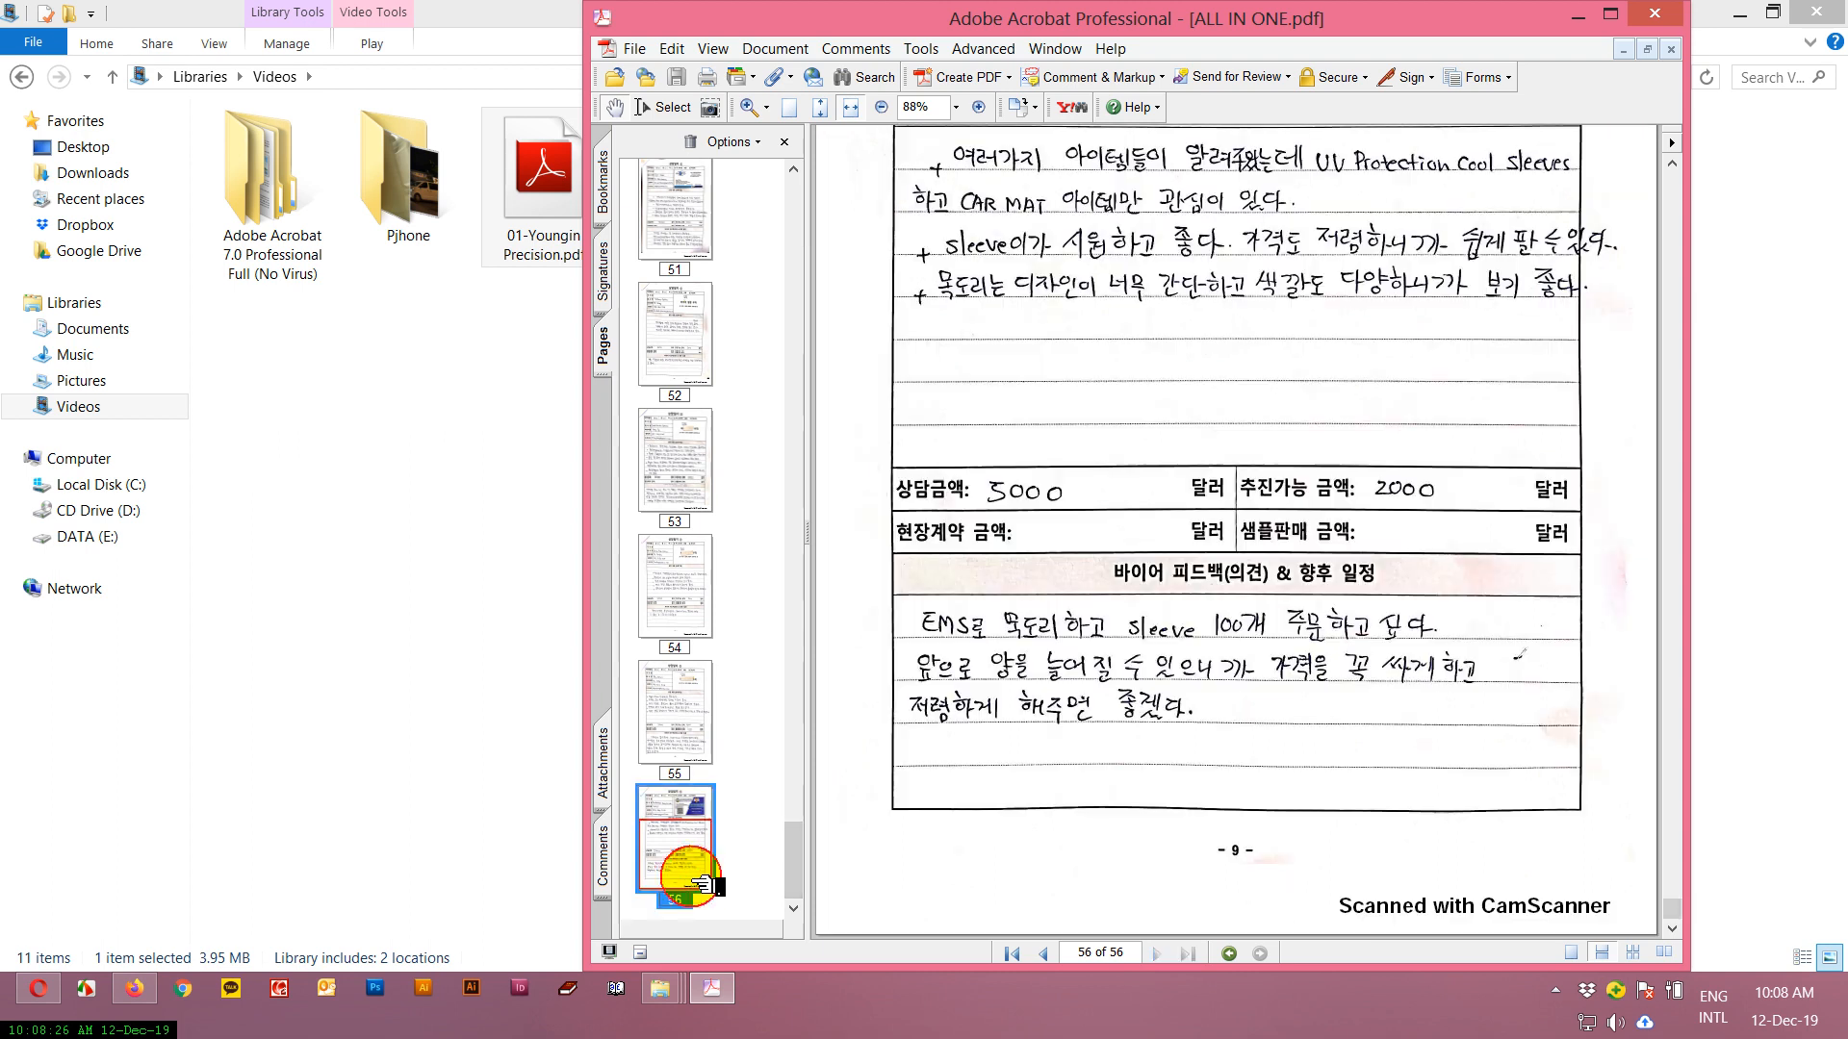
click(785, 52)
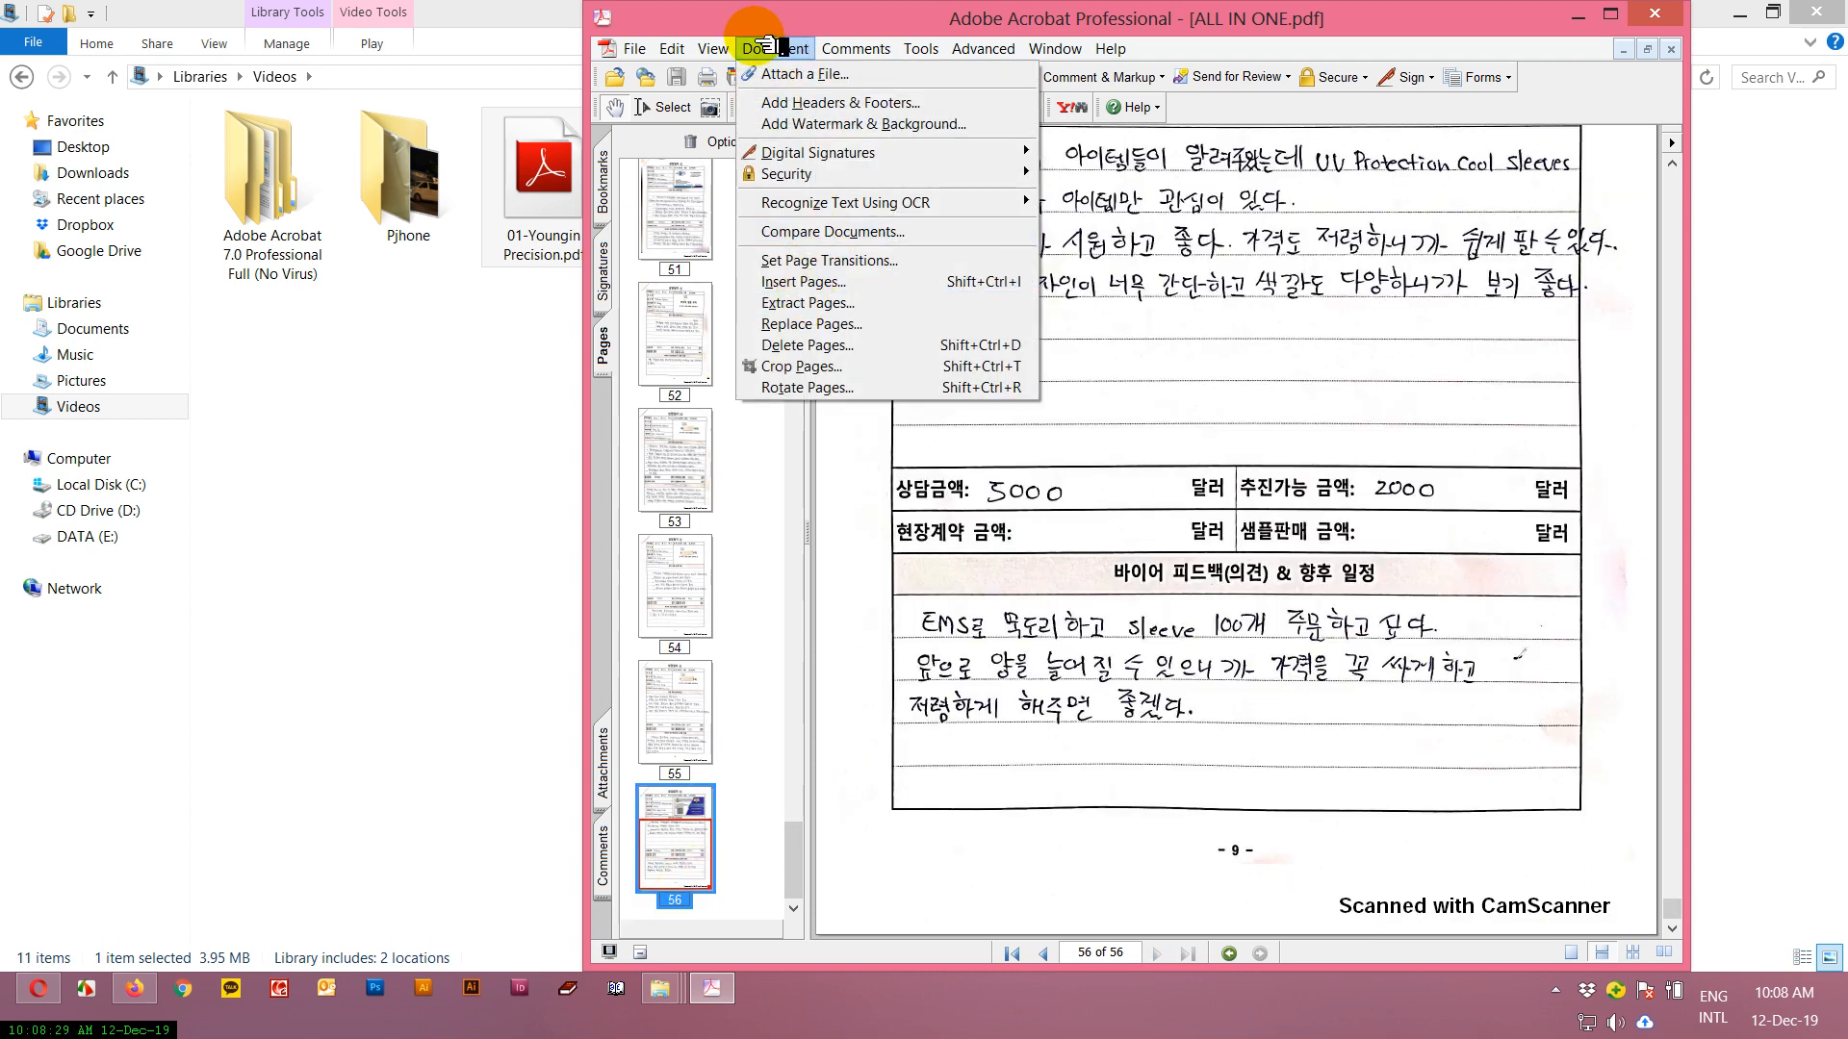
click(809, 284)
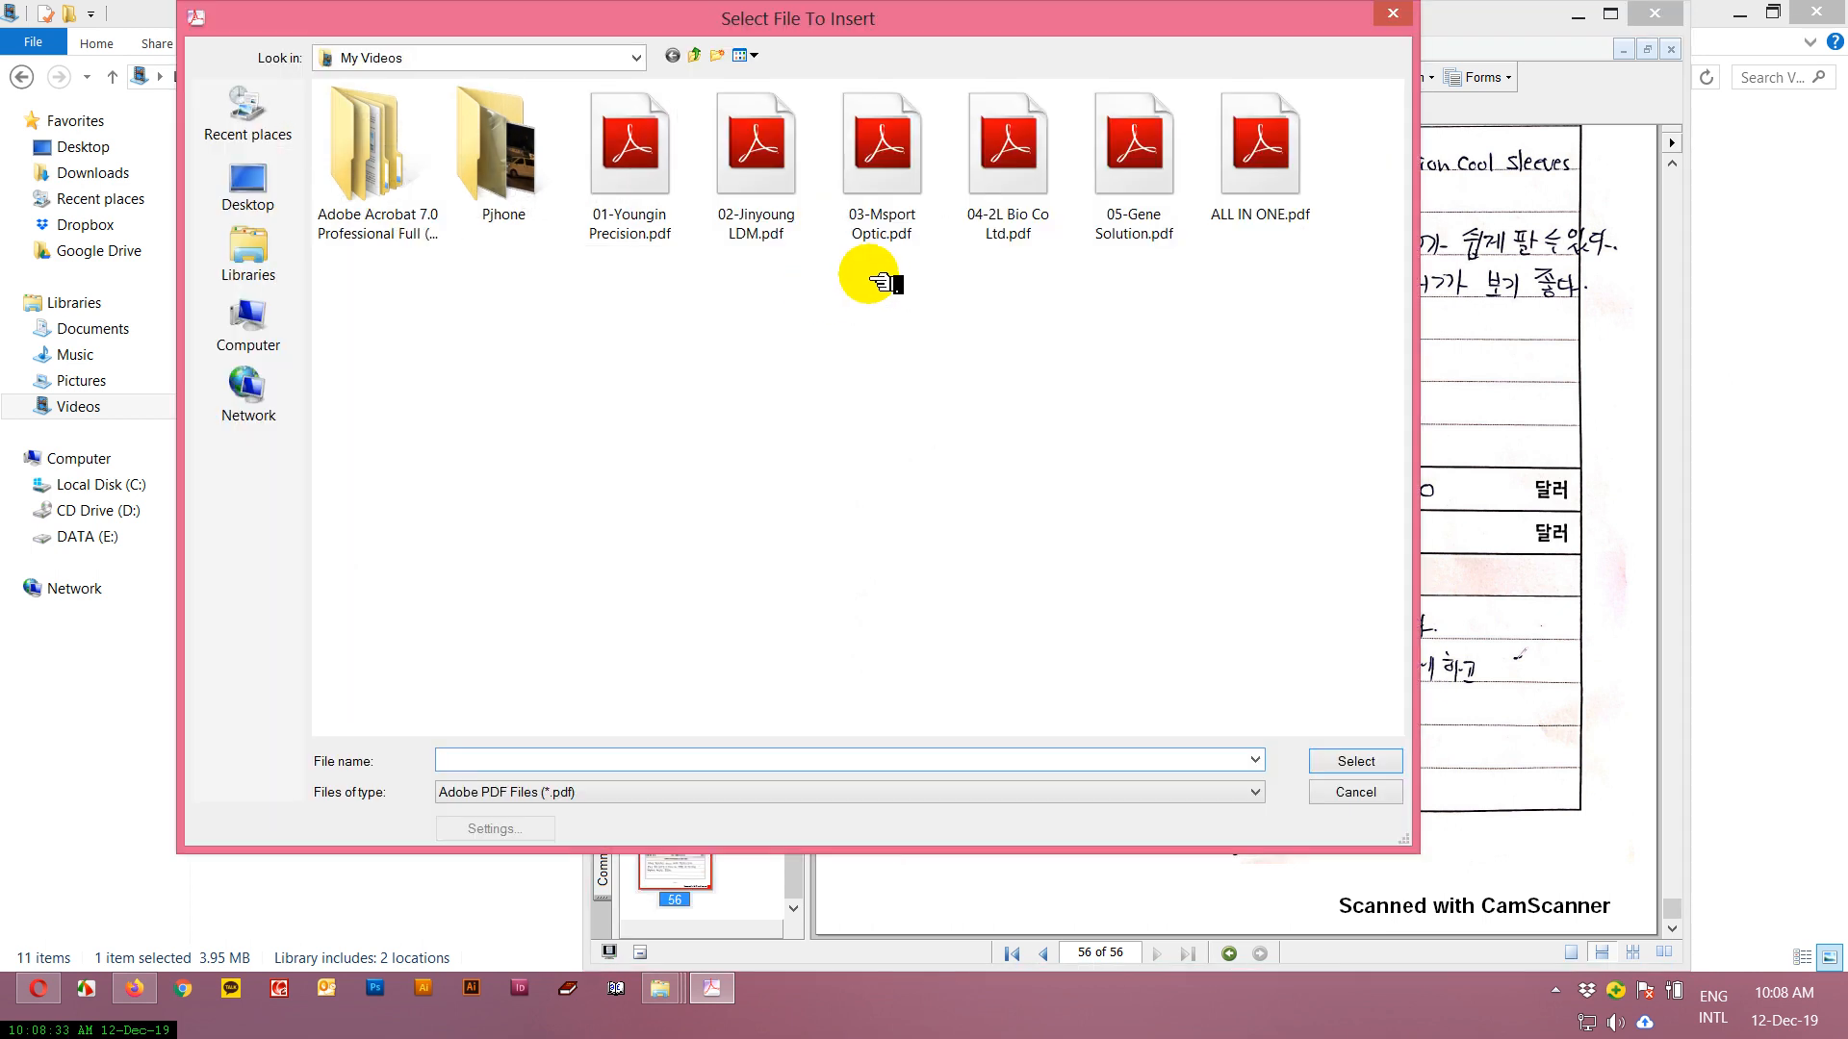
double_click(495, 154)
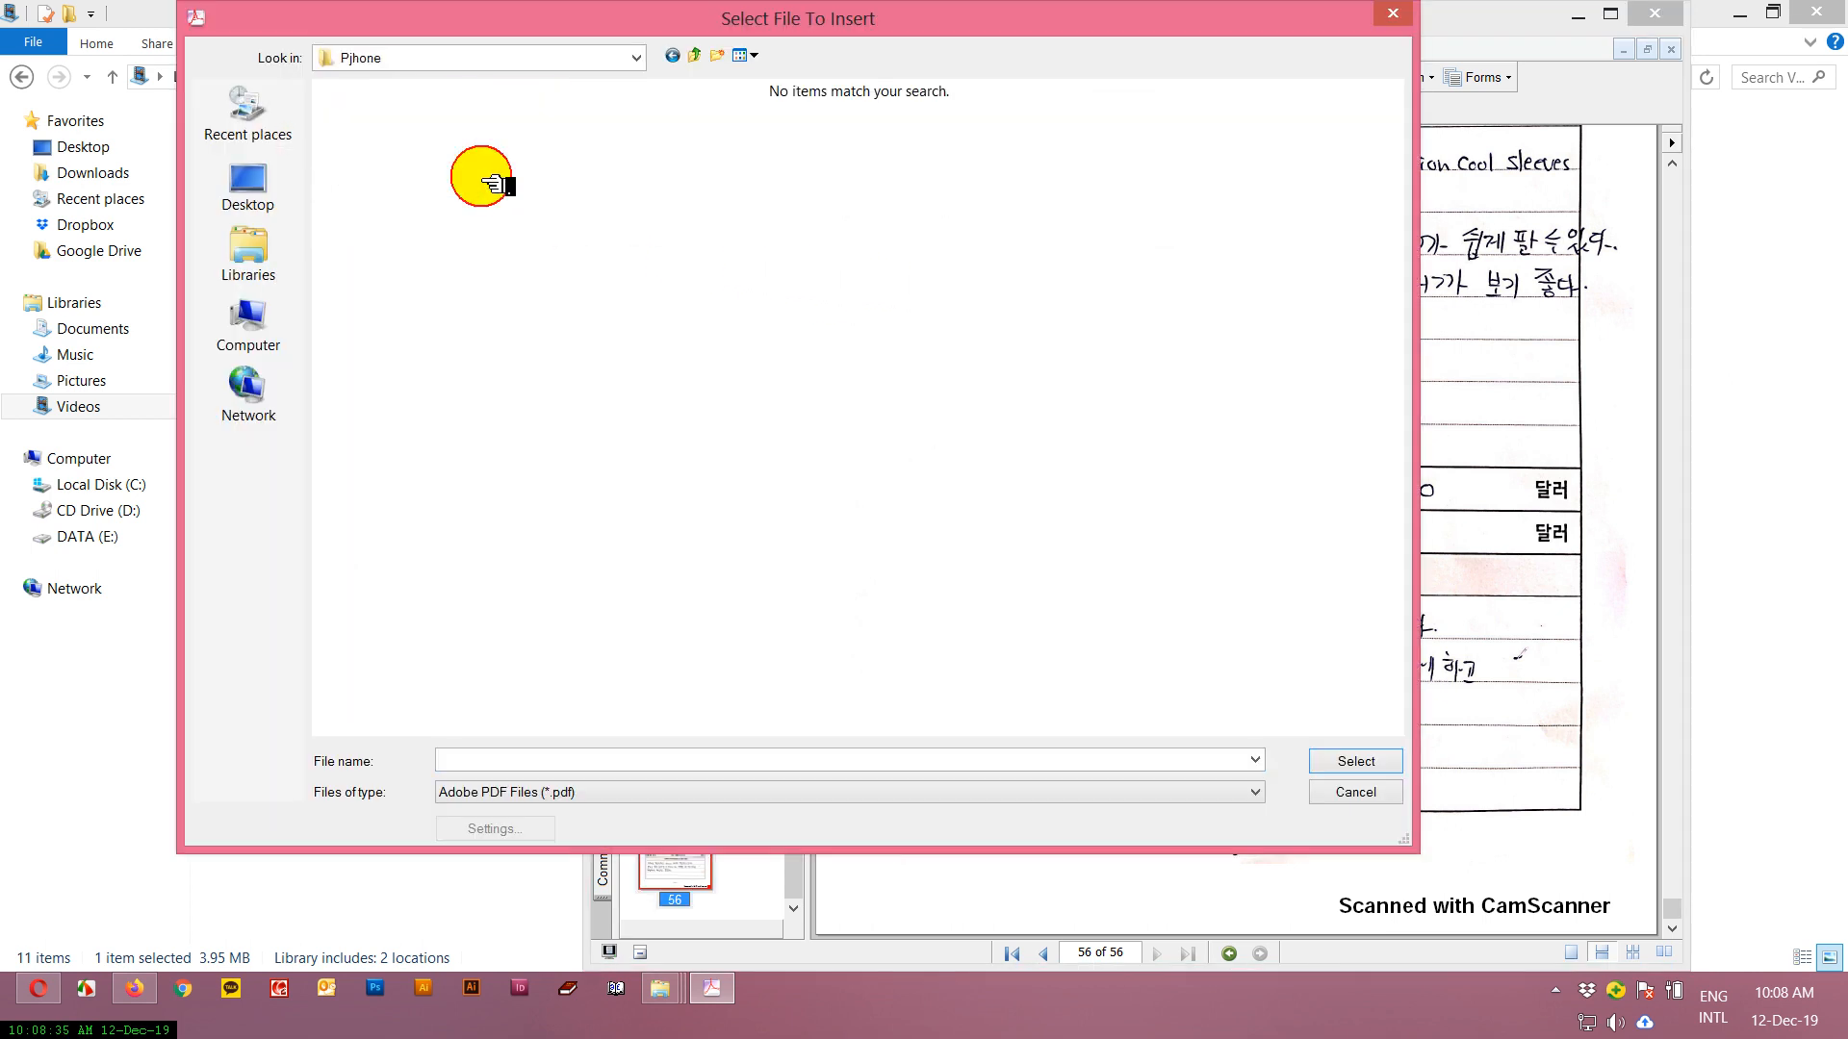
click(871, 792)
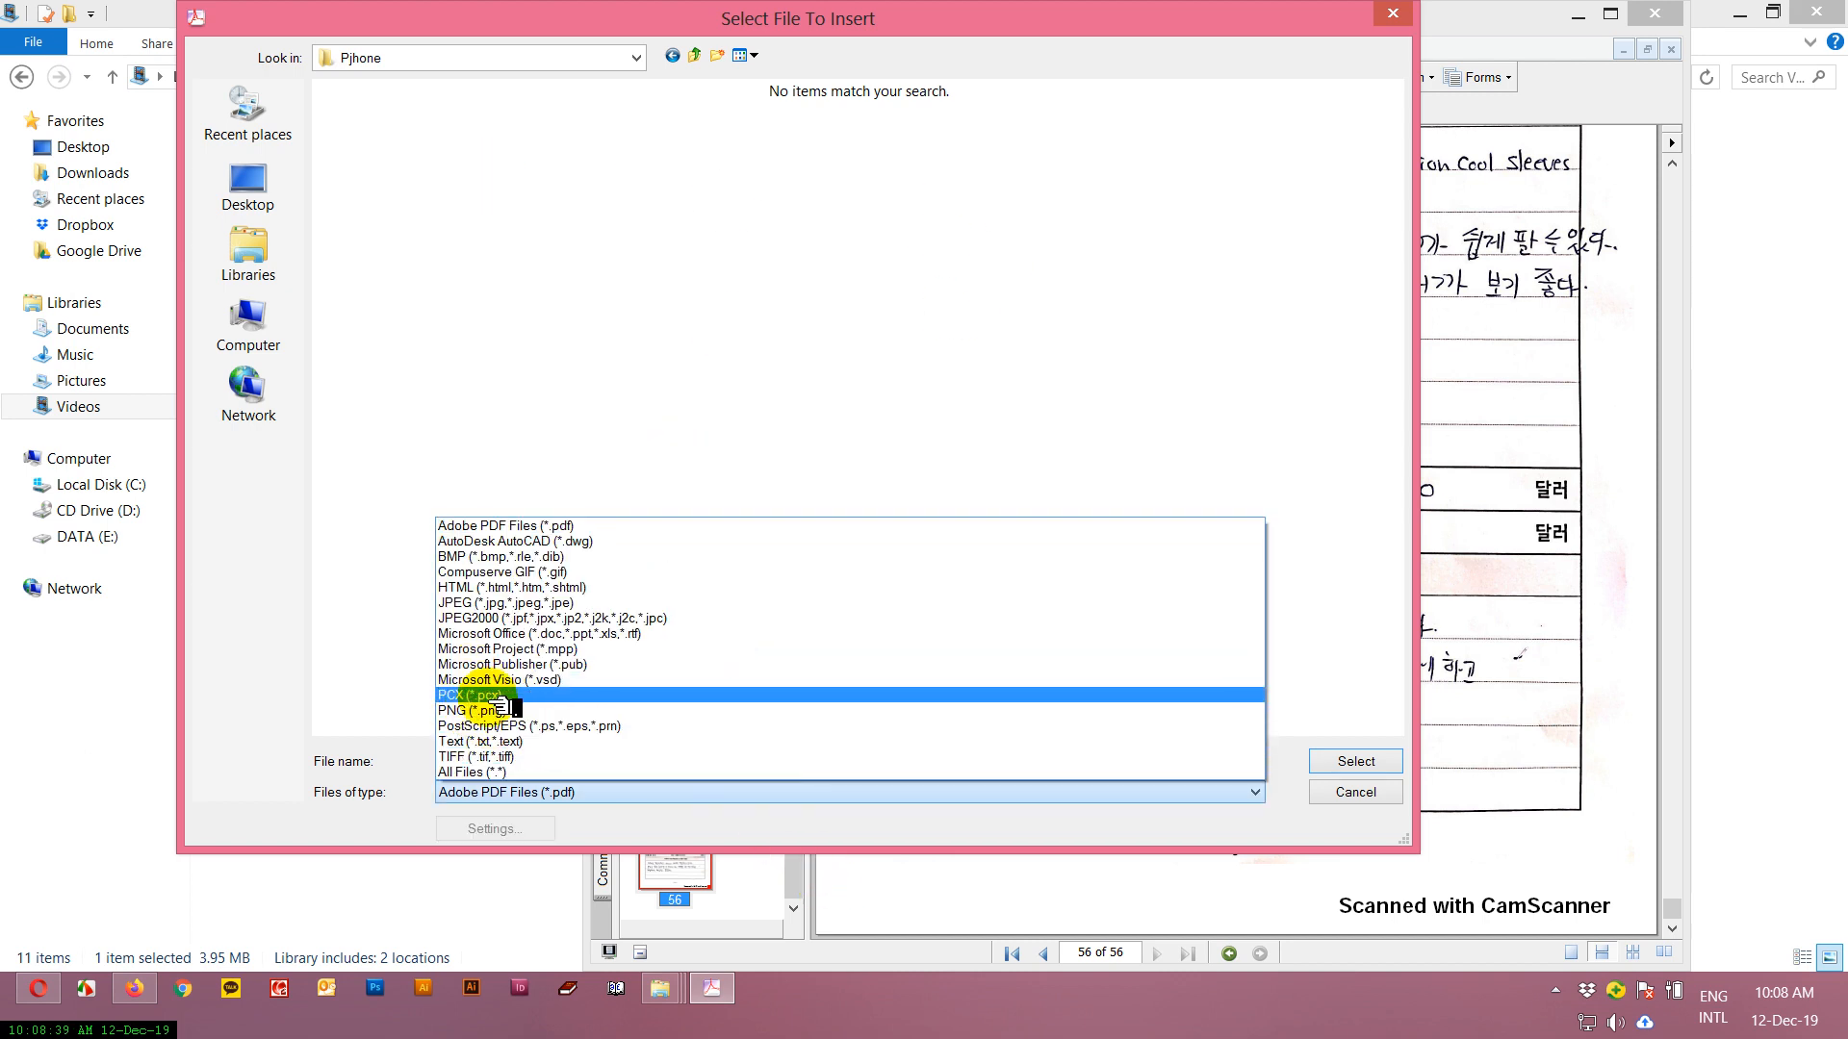
click(534, 604)
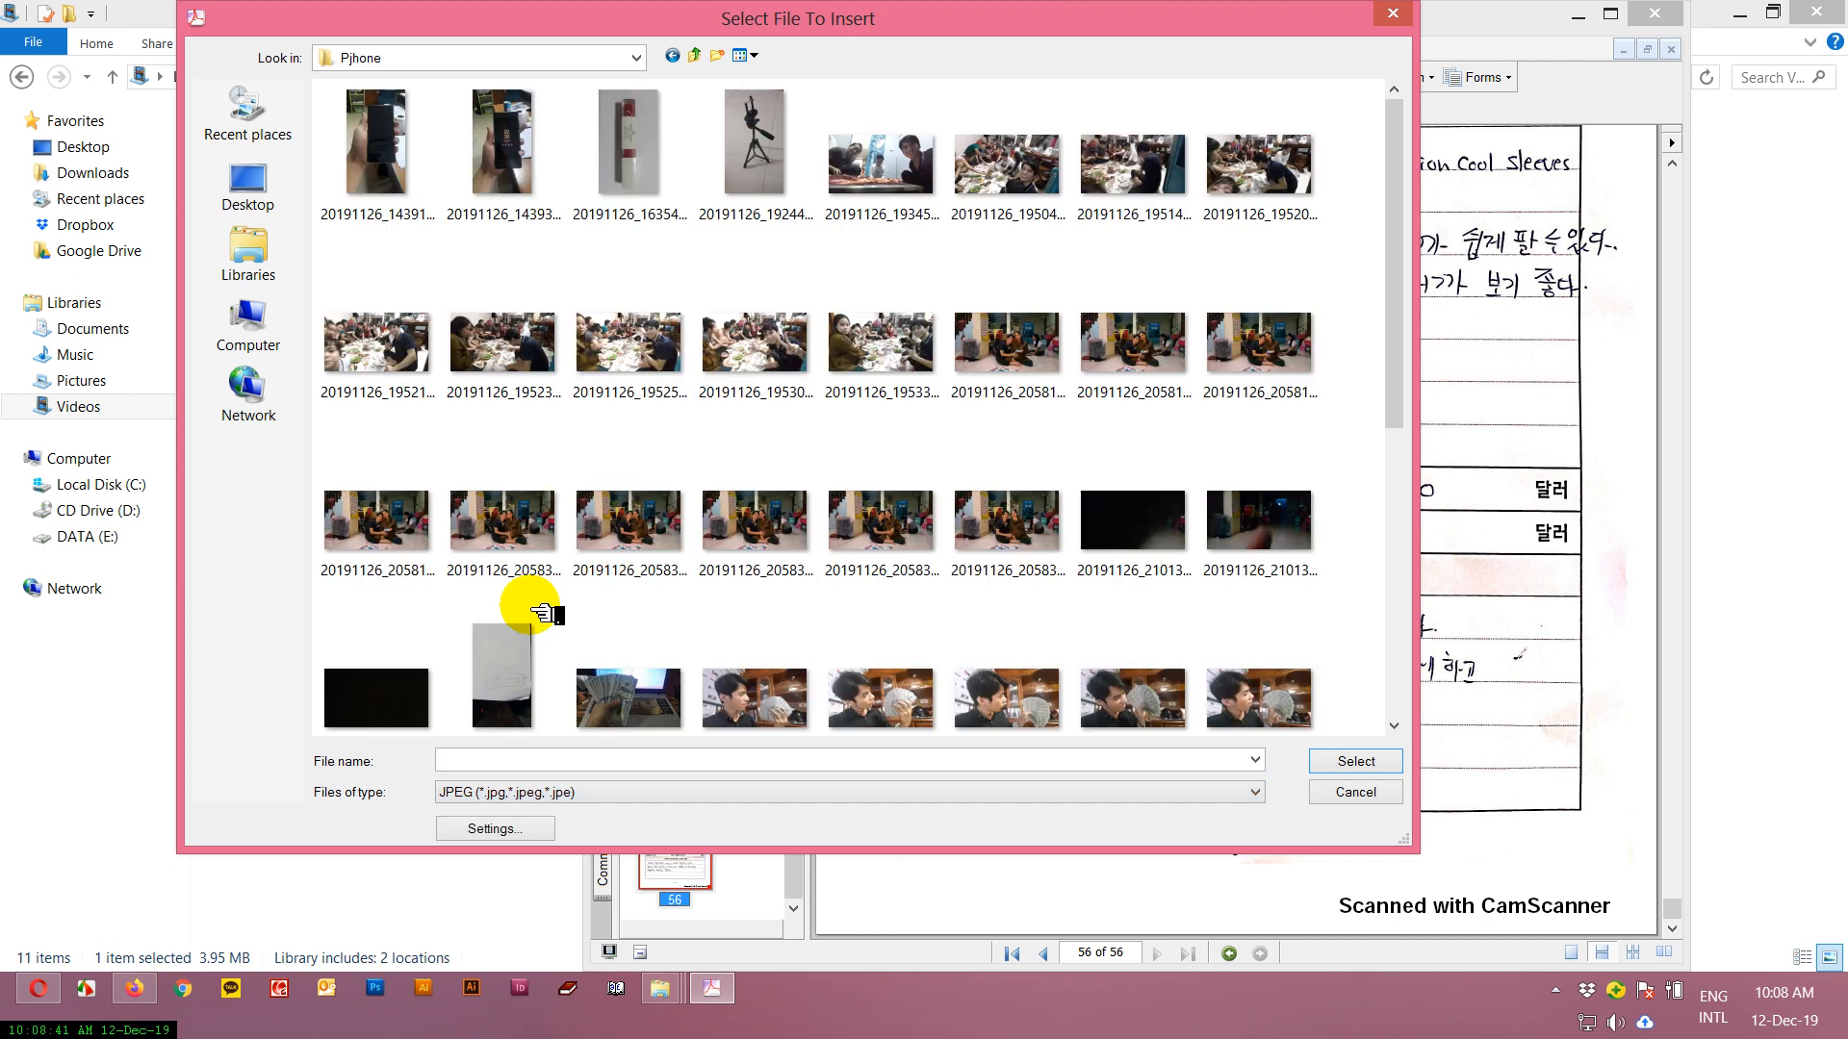
Choose the photo 20191126_163540.jpg and insert it after page 56.
click(1394, 667)
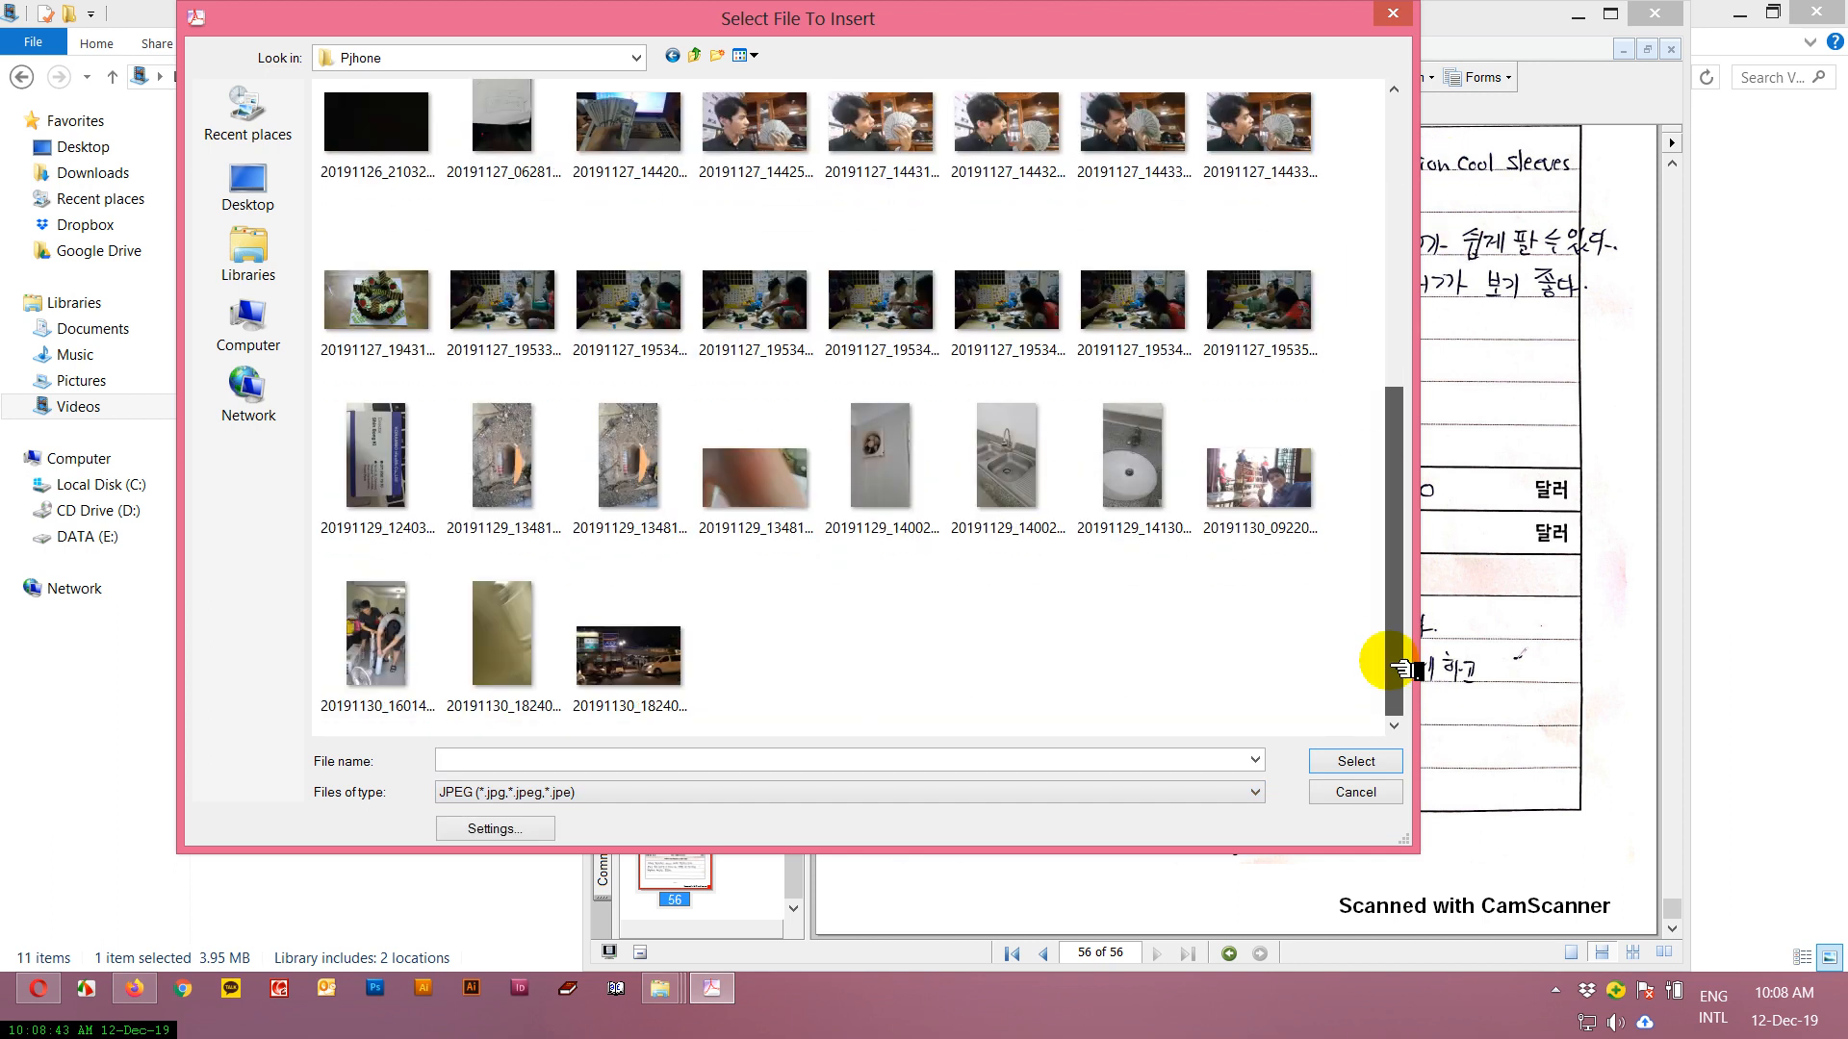
drag(1394, 657, 1411, 157)
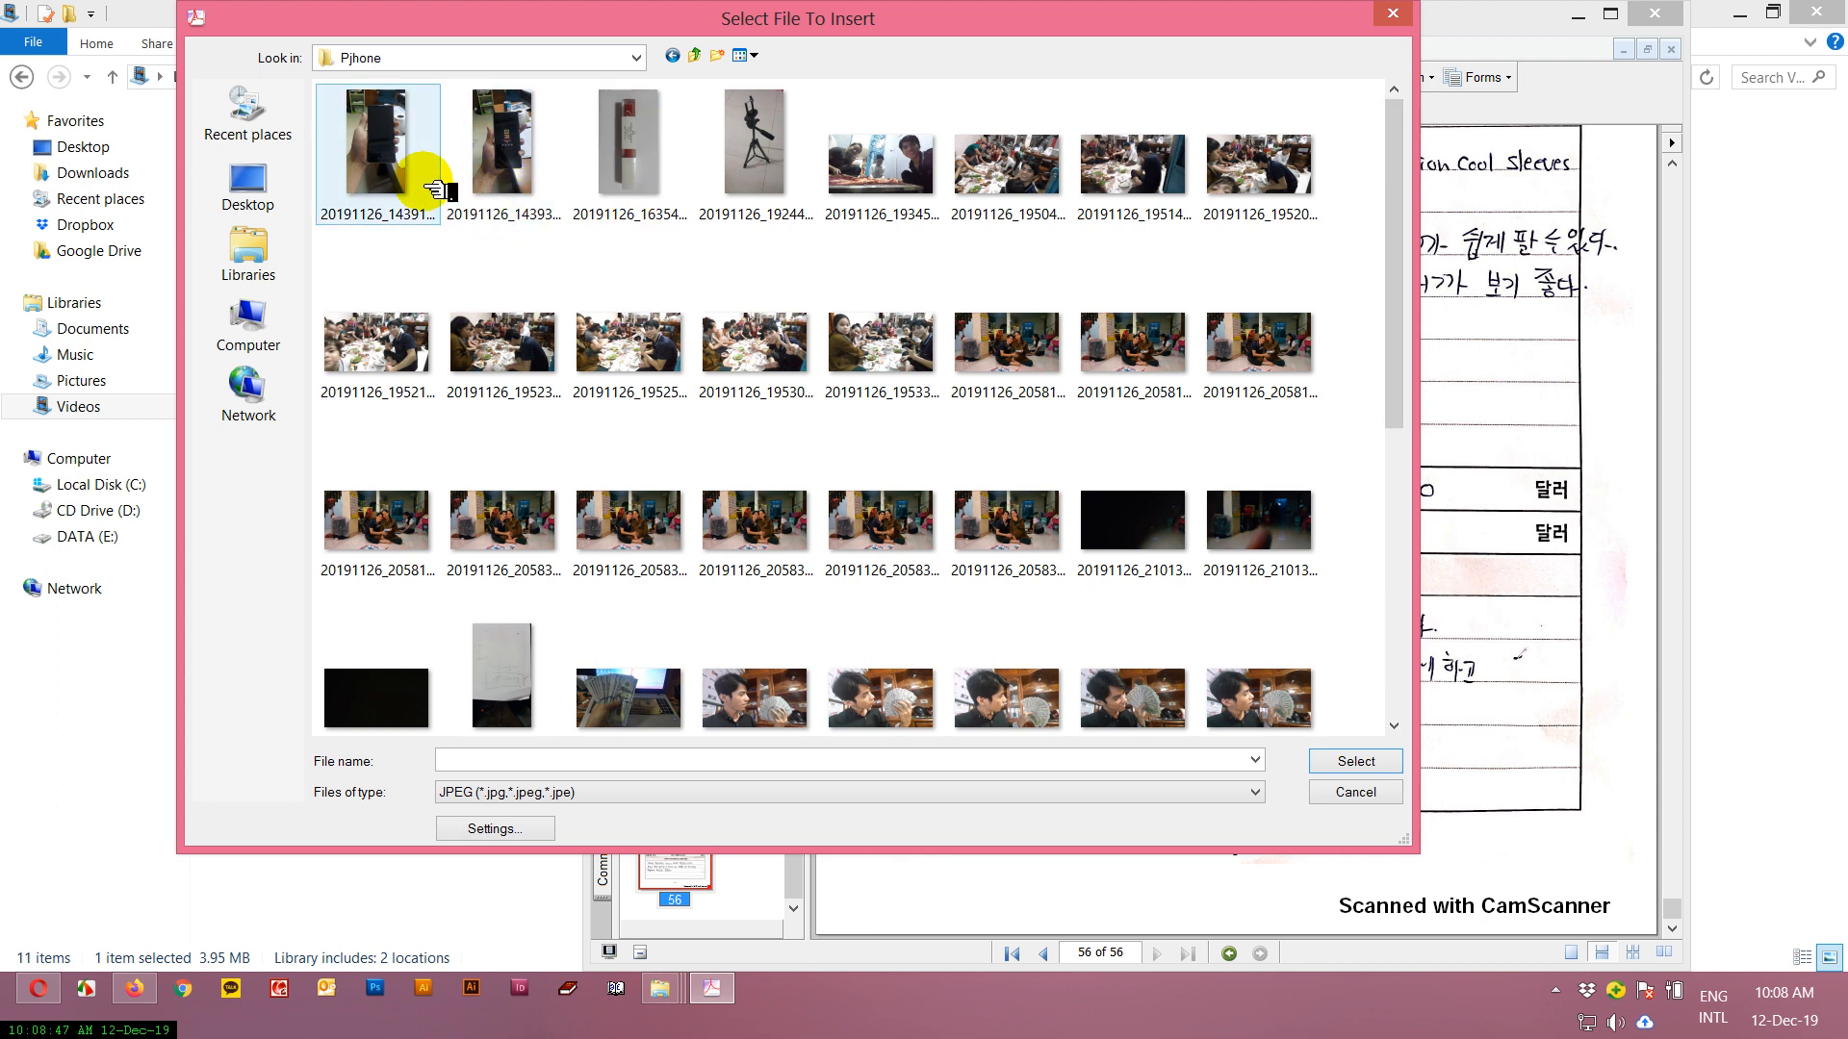
click(641, 166)
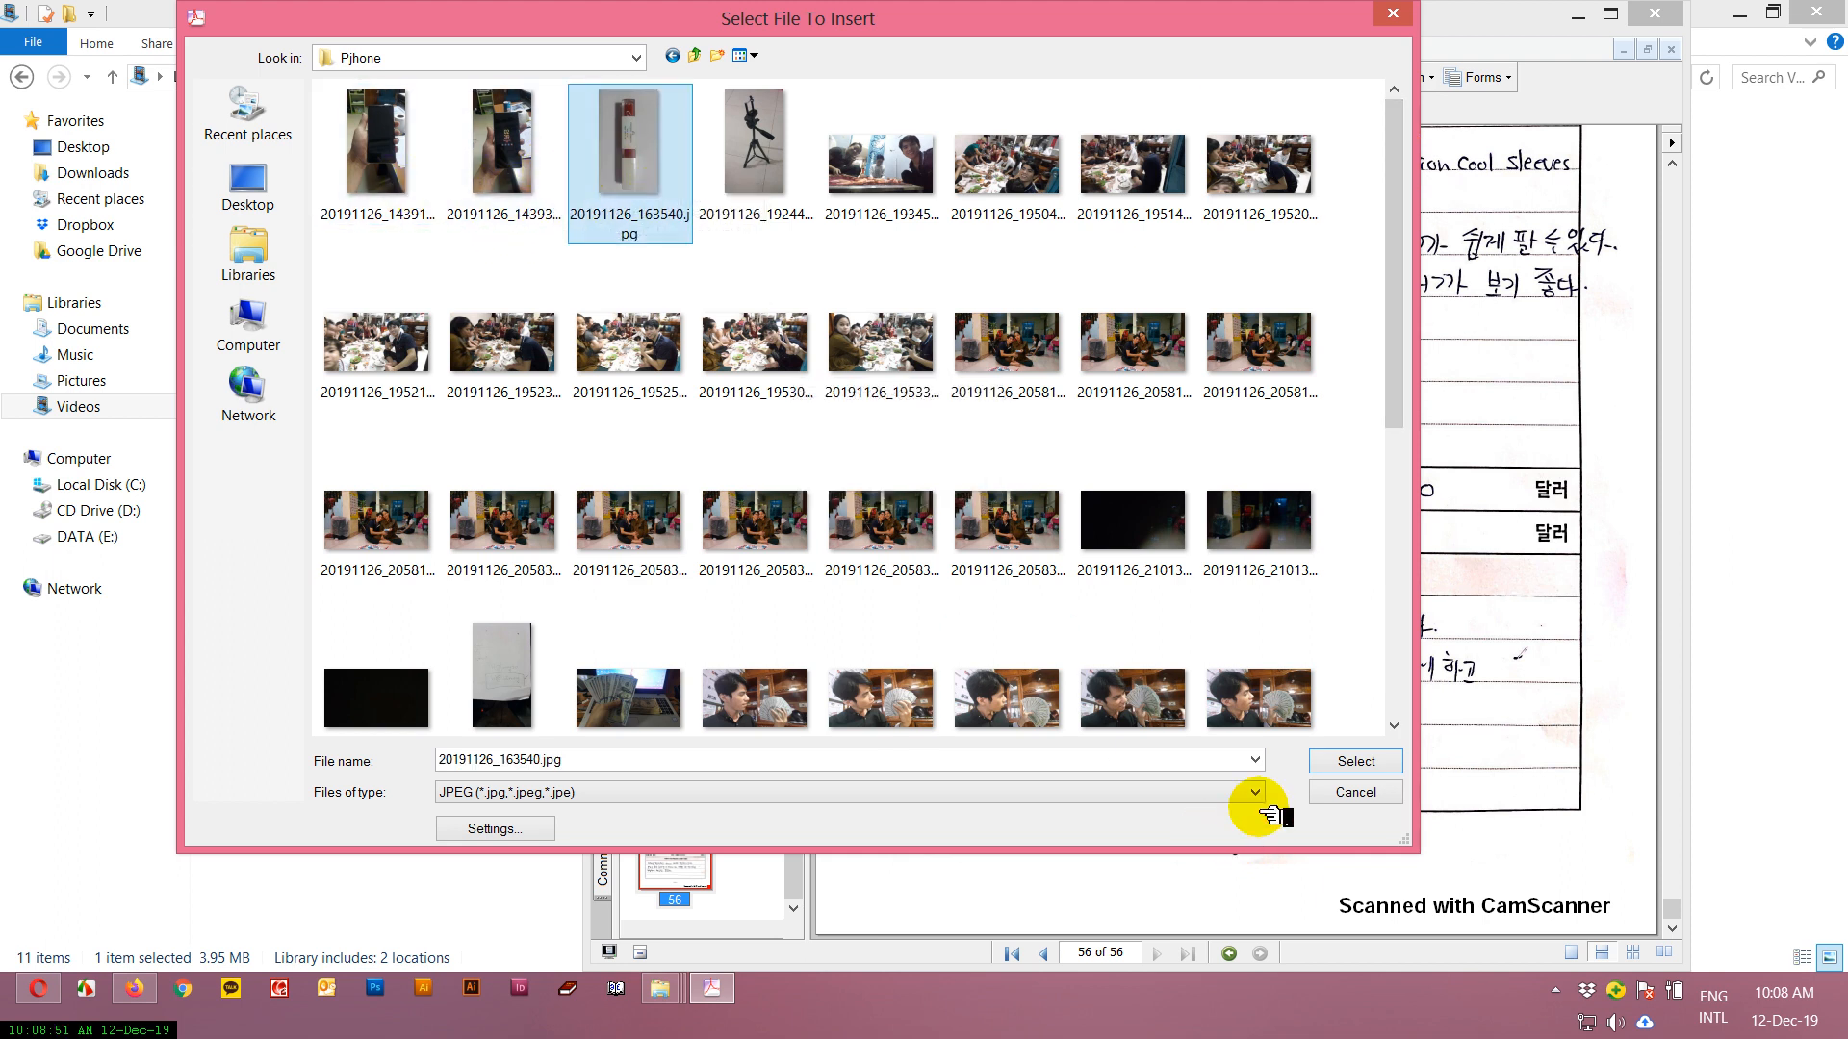
click(1342, 762)
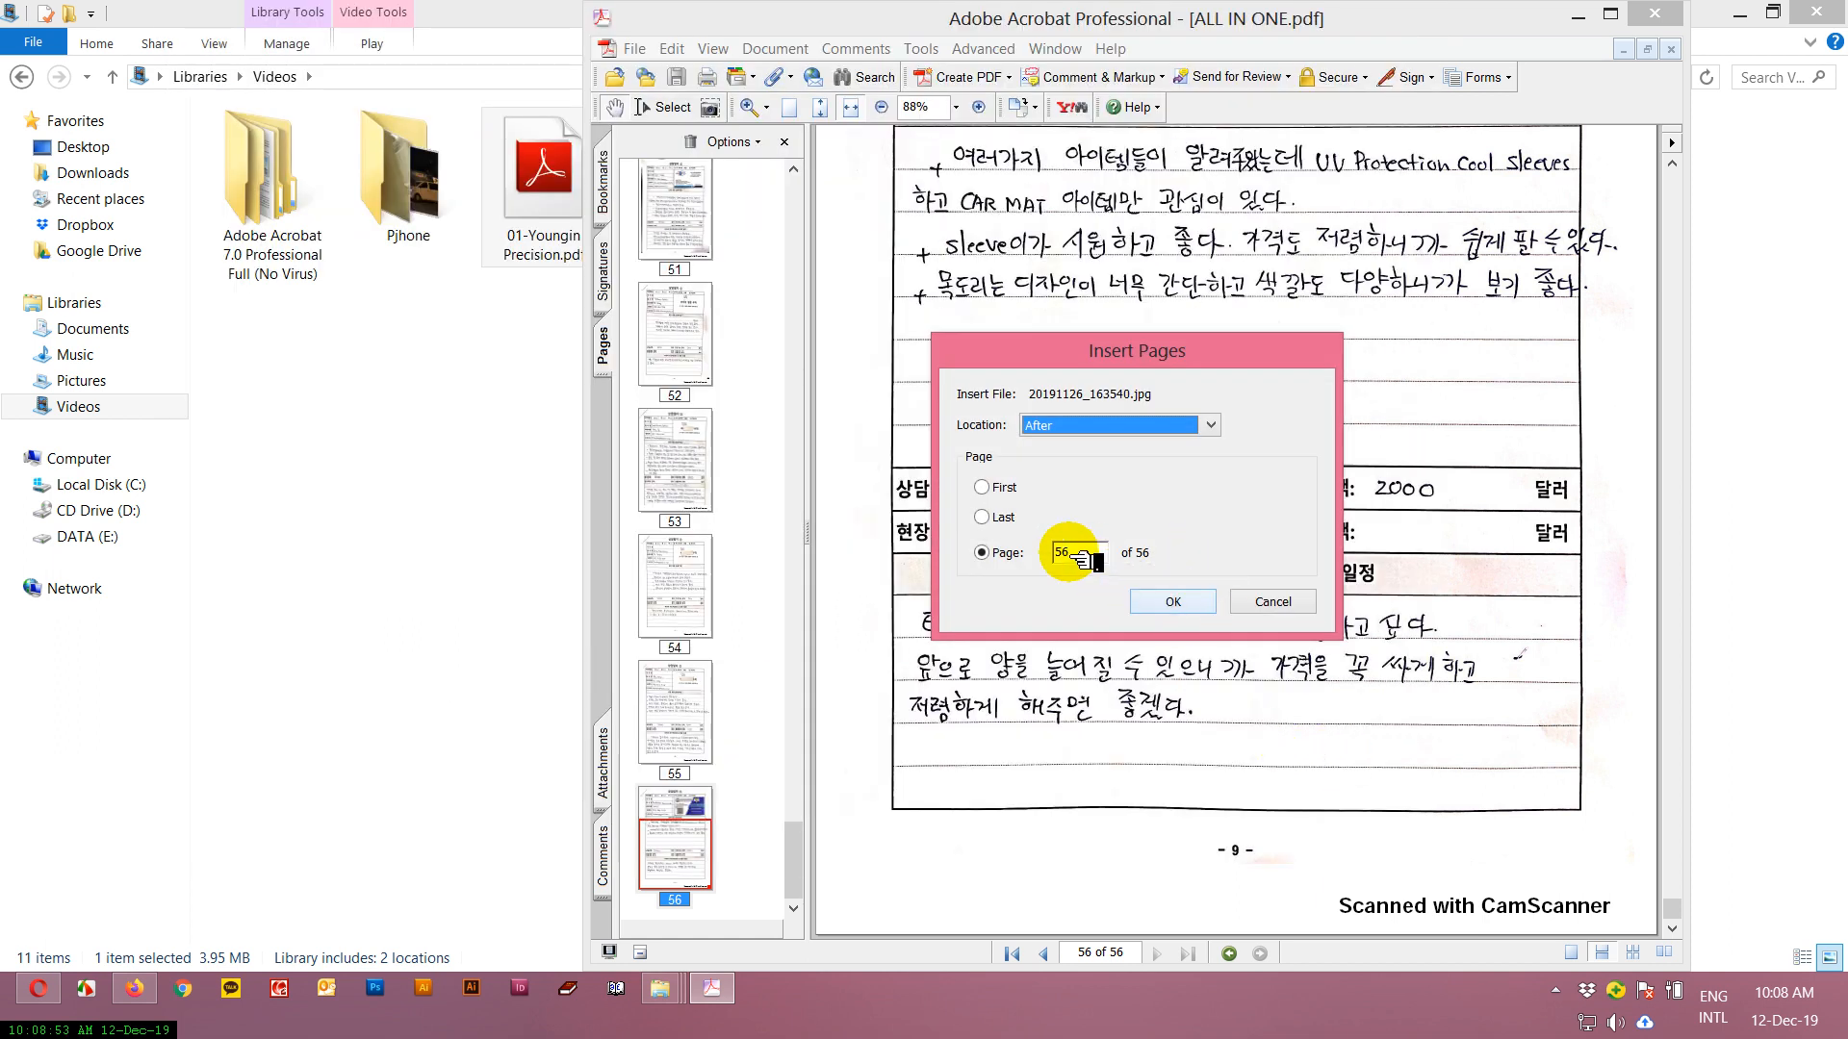
click(1176, 600)
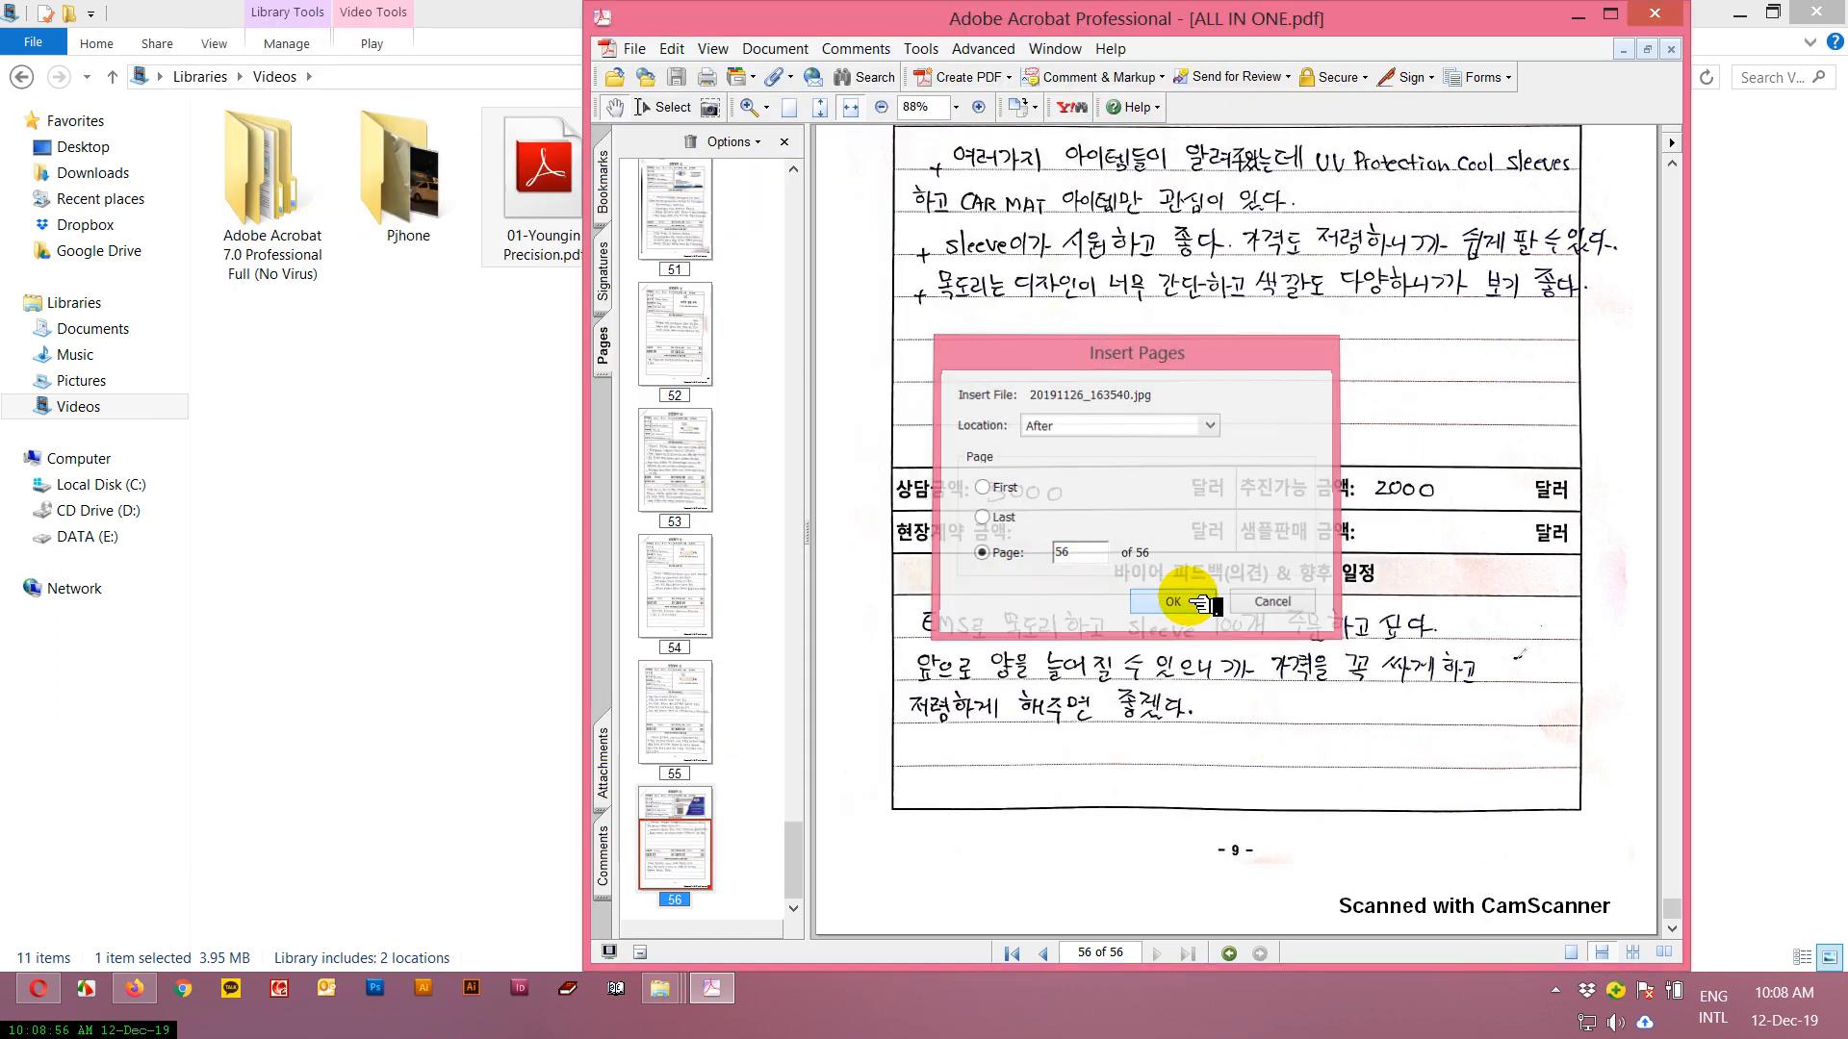
Rotate the inserted photo page 57 clockwise by 90 degrees and view it.
drag(793, 837, 793, 905)
click(717, 854)
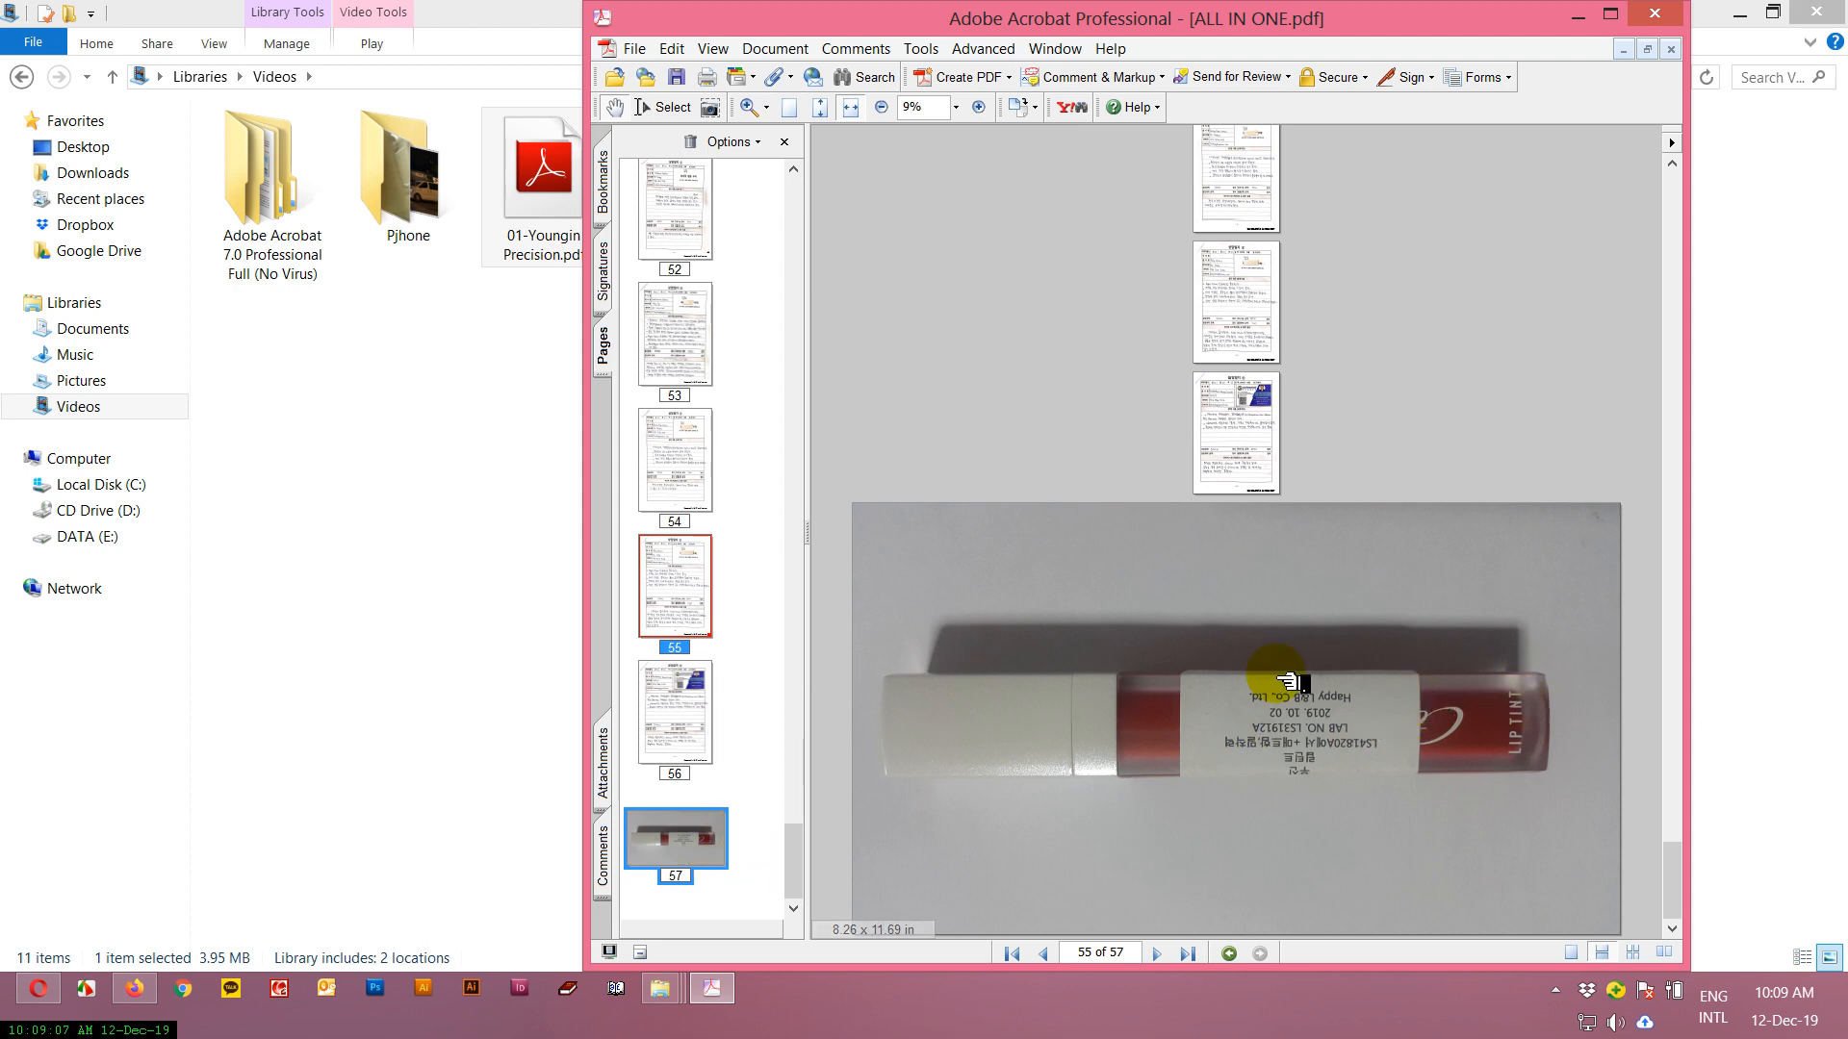
right_click(685, 843)
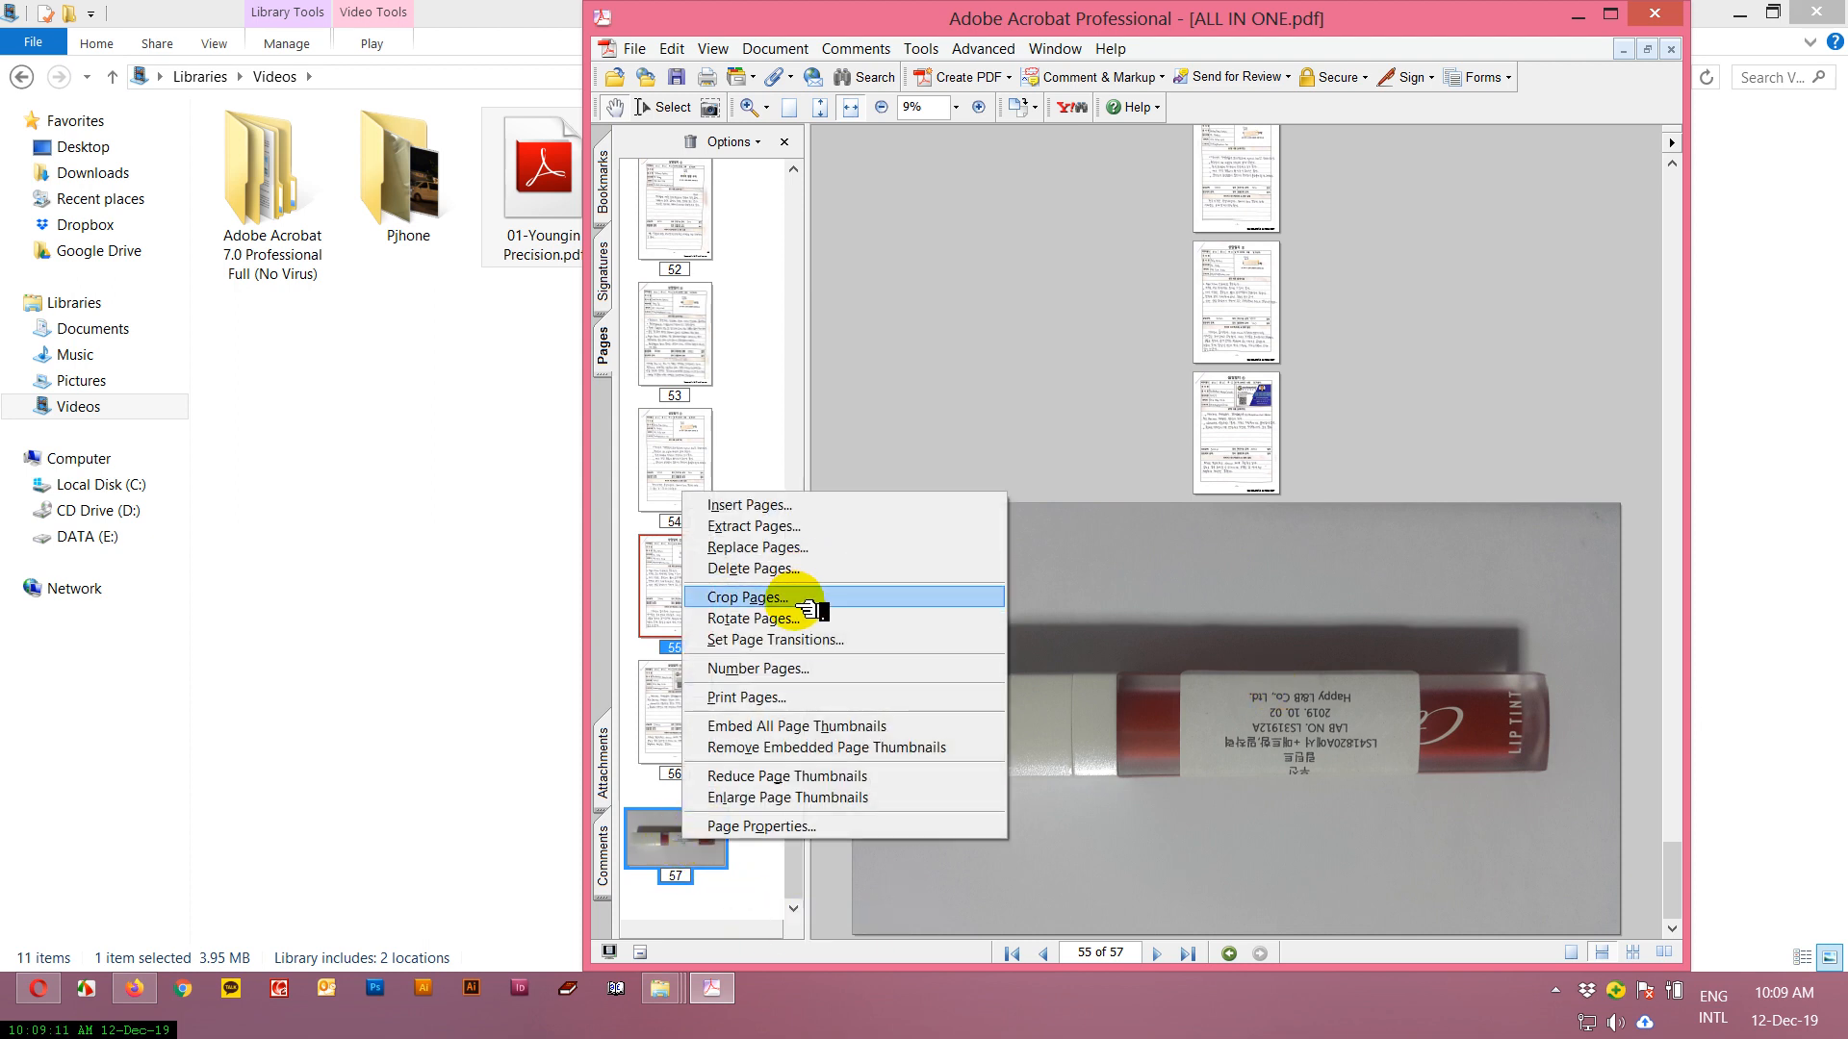
click(751, 619)
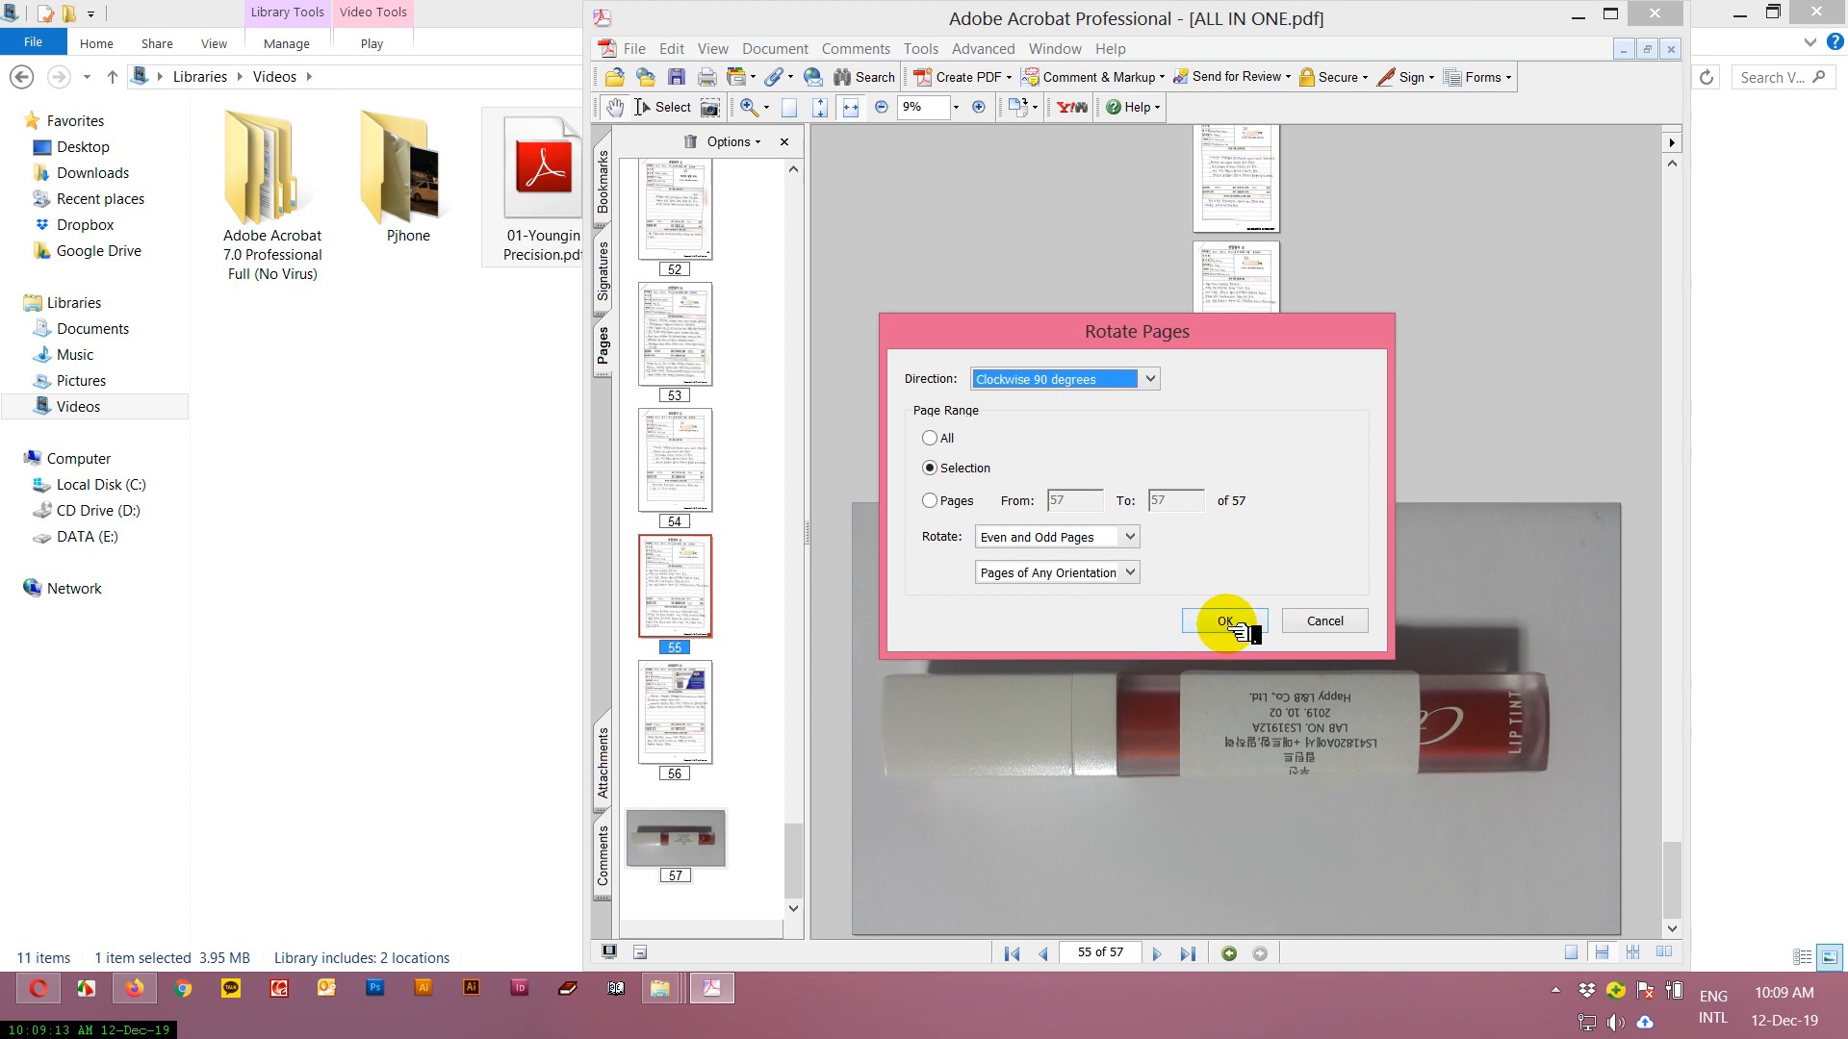
click(1213, 621)
click(673, 834)
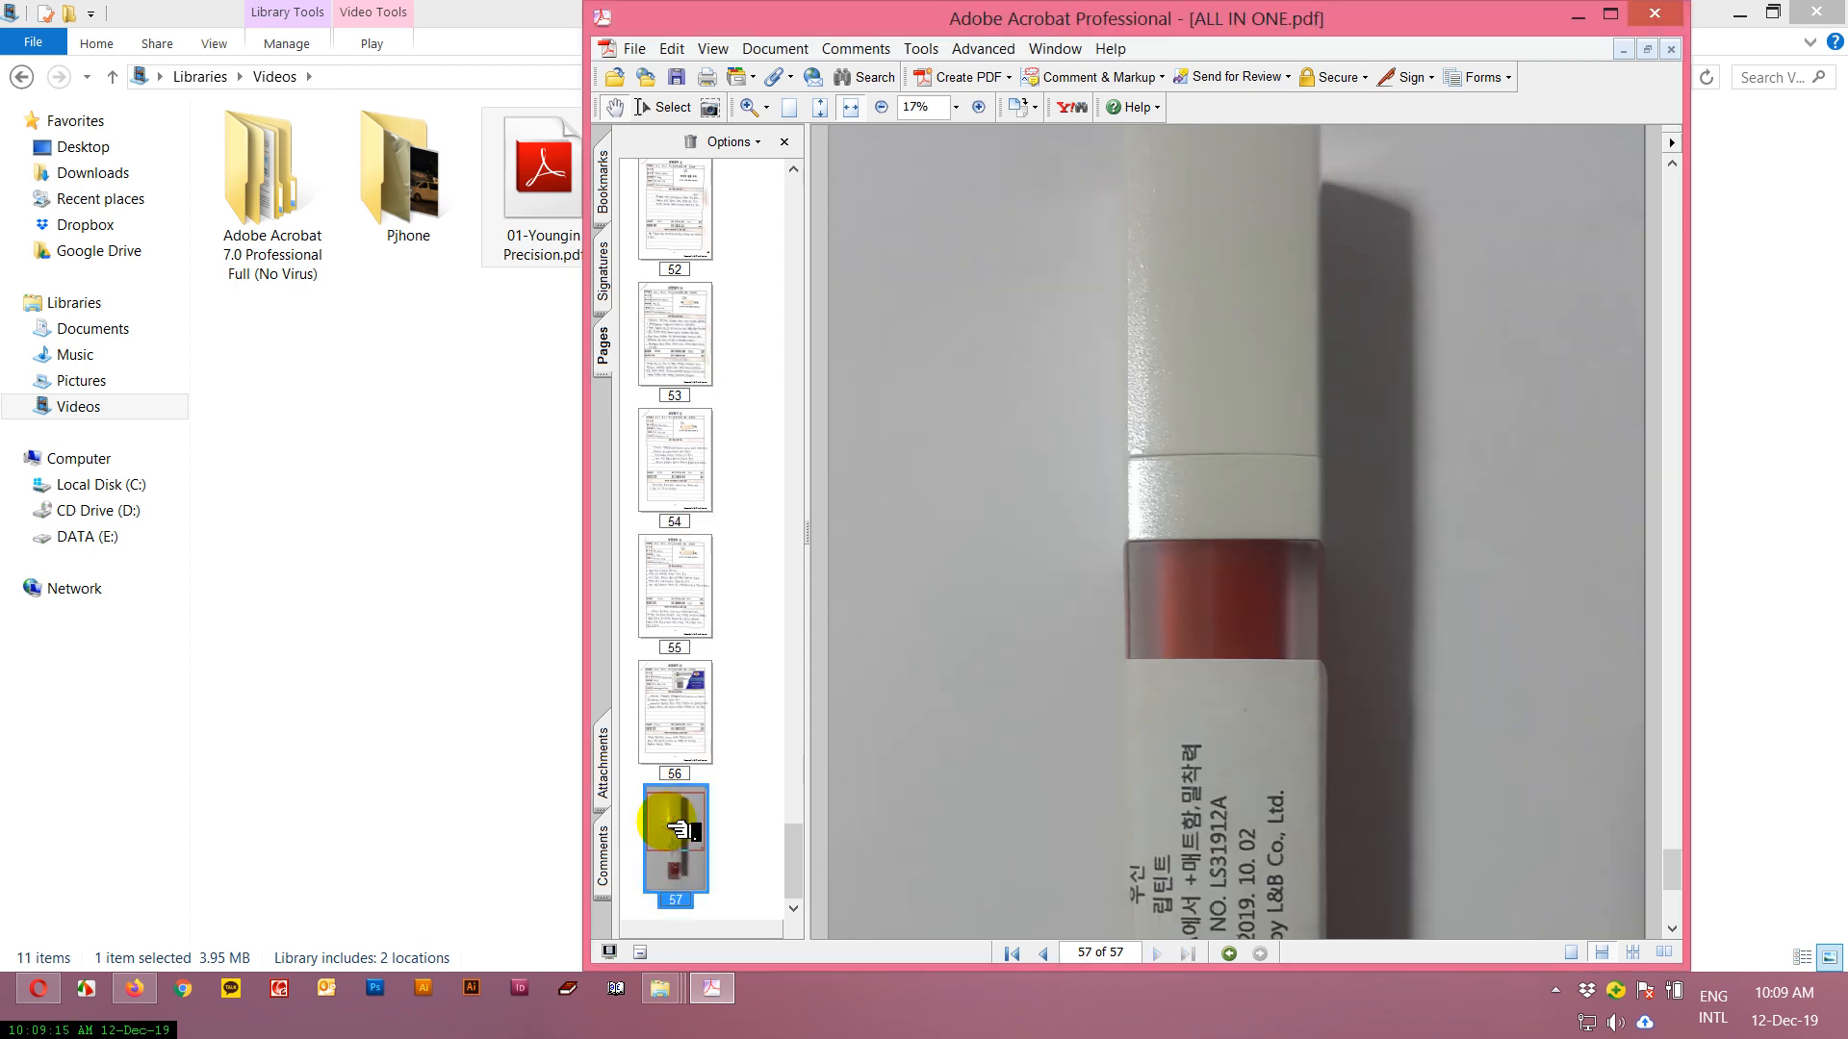
Look through the pages of the combined document around the inserted photo page.
scroll(1332, 603, down, 3)
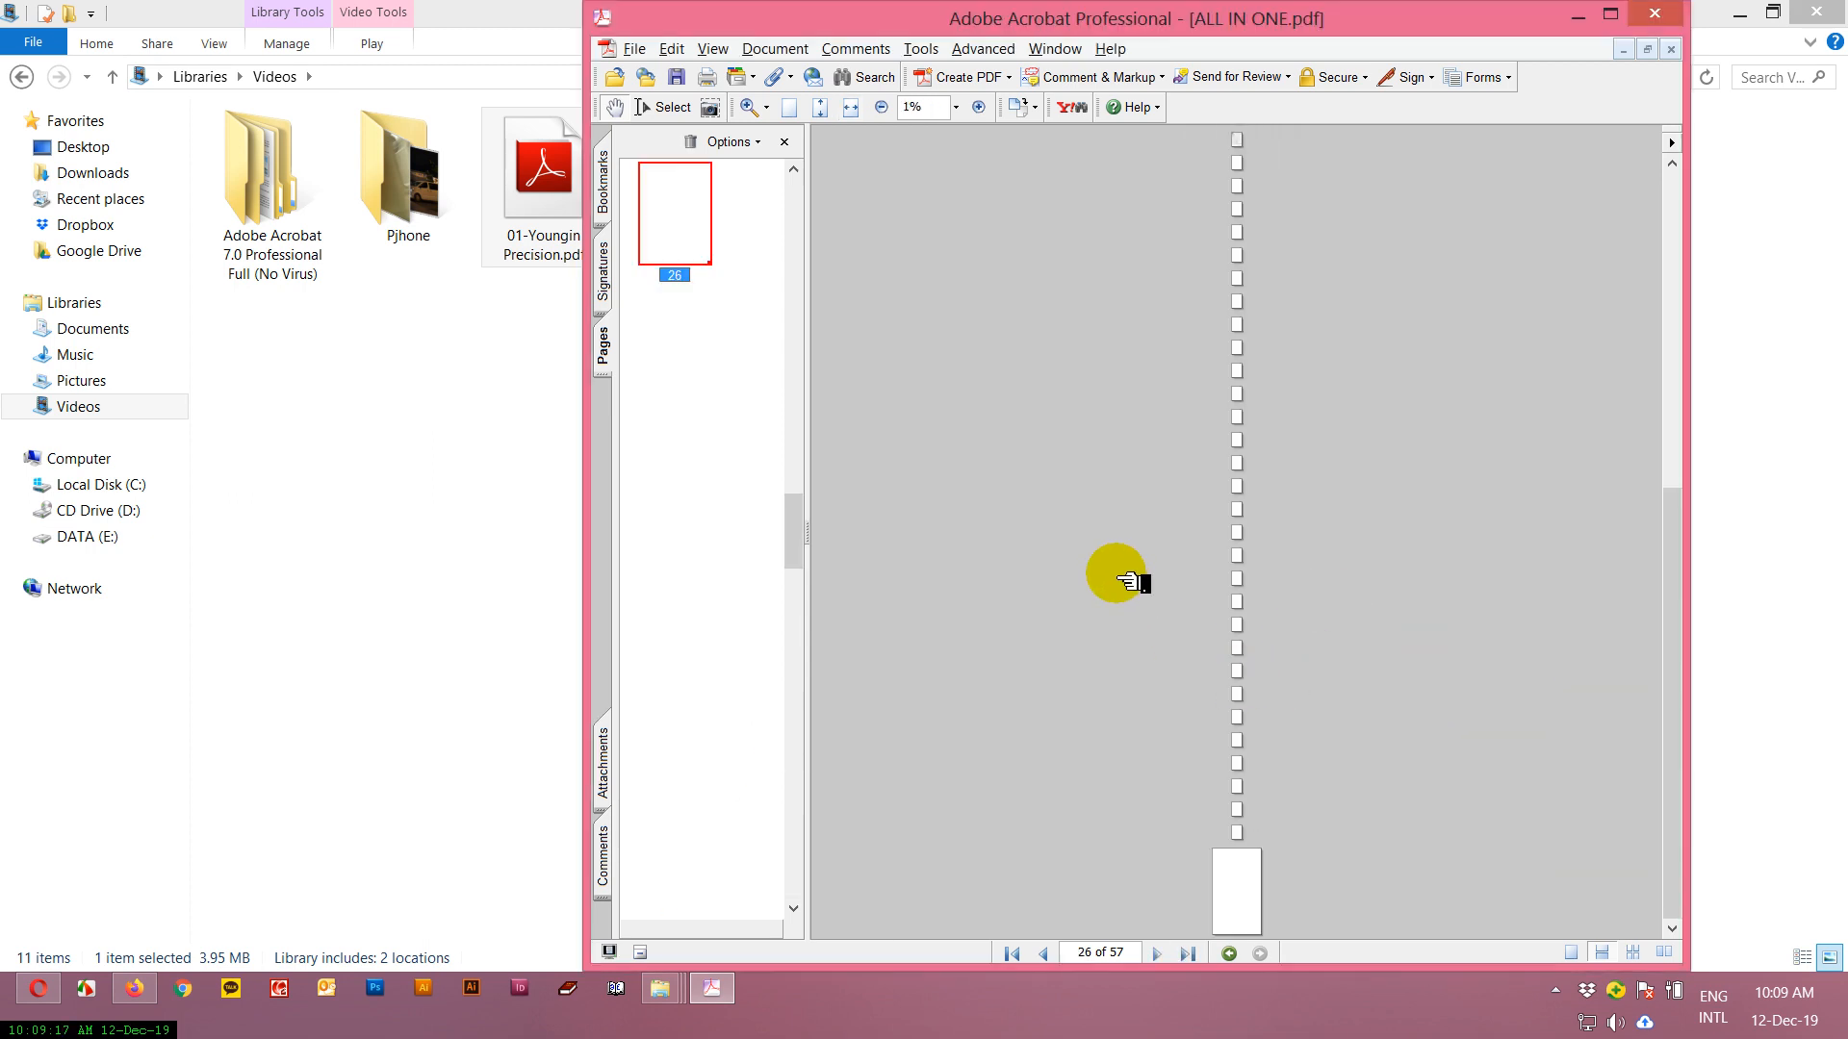
scroll(1289, 684, up, 1)
scroll(1288, 683, up, 8)
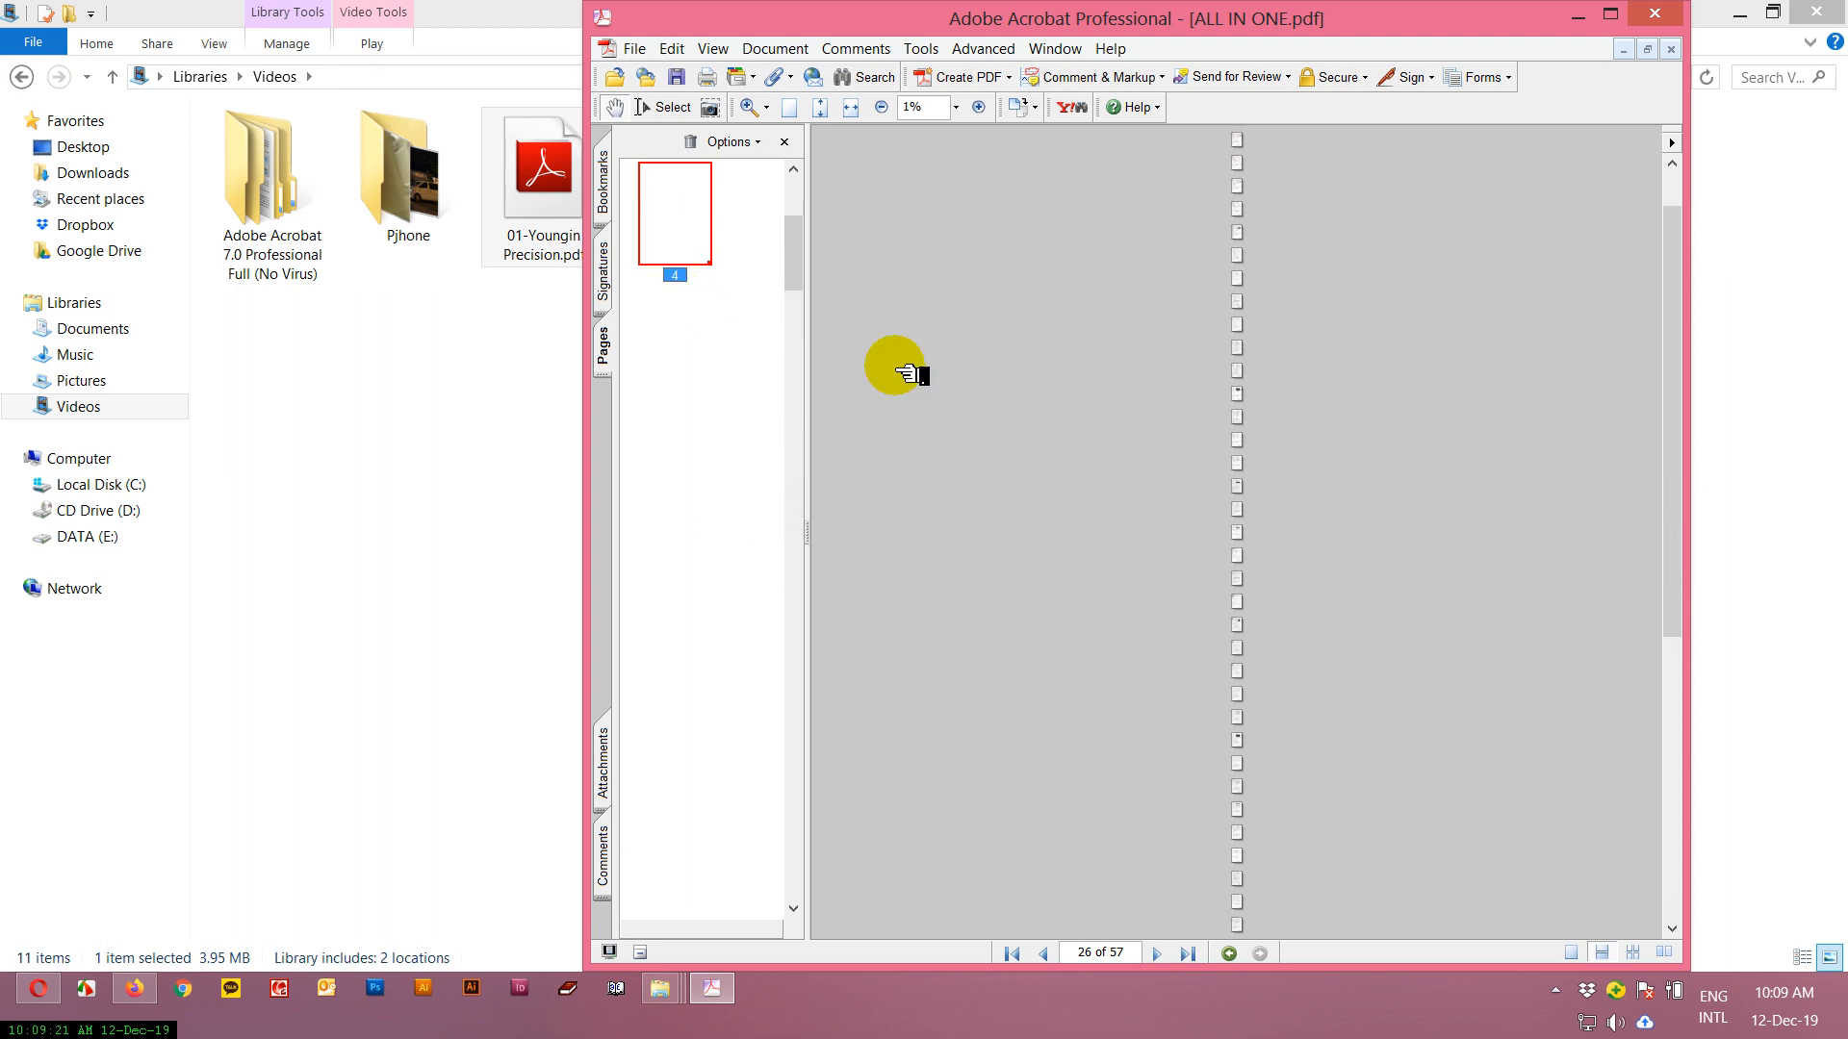
drag(793, 217, 805, 886)
click(689, 861)
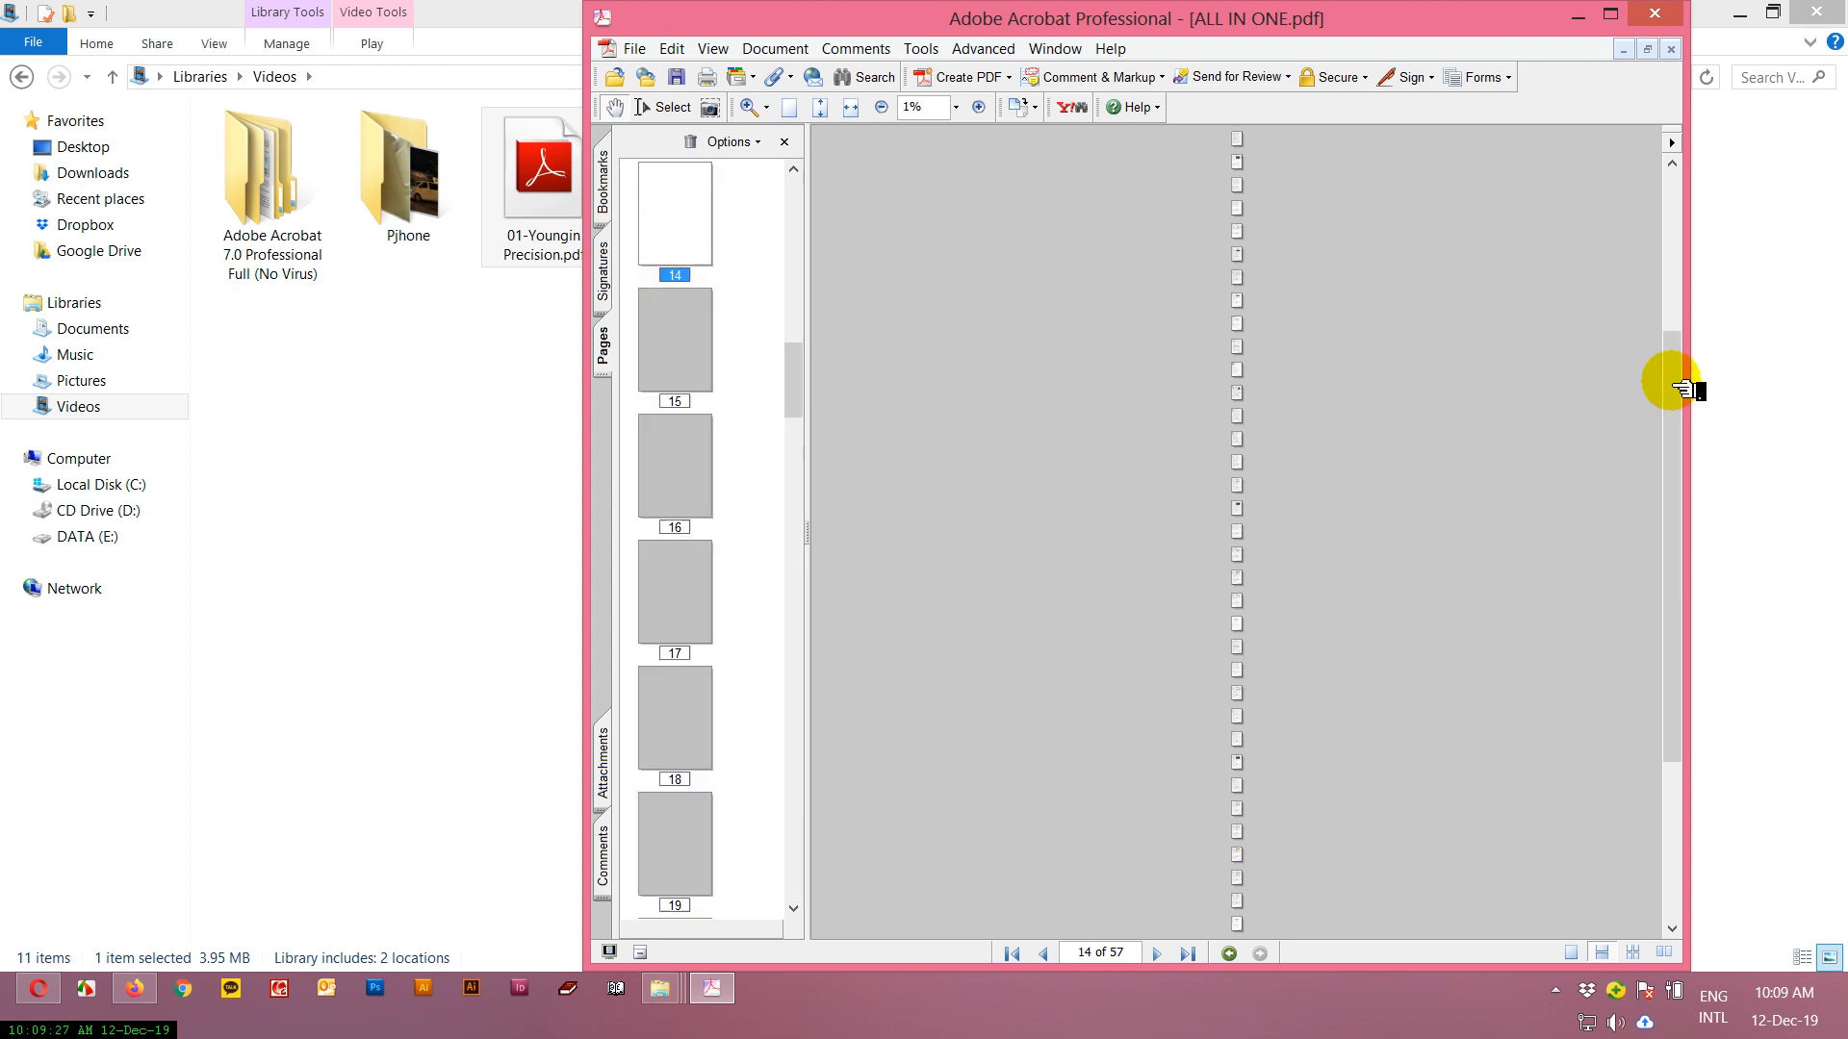
drag(805, 378, 805, 878)
click(660, 842)
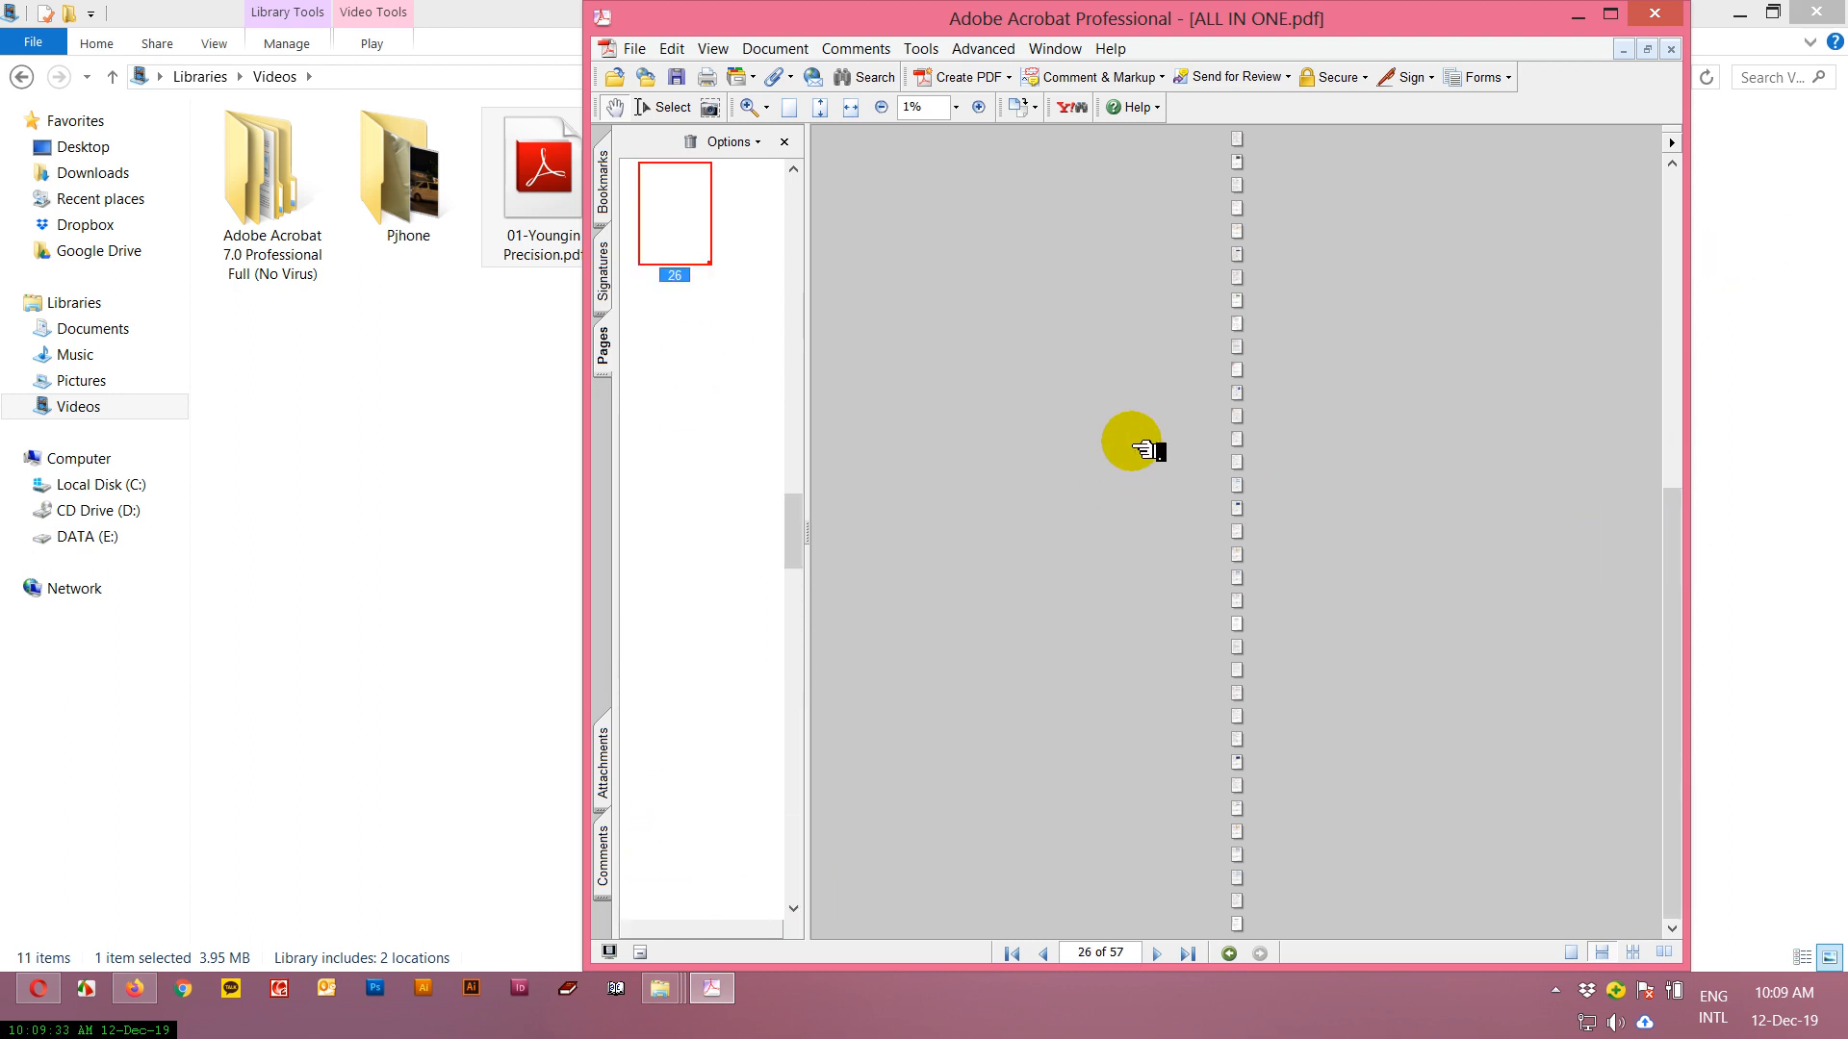
scroll(1143, 449, up, 3)
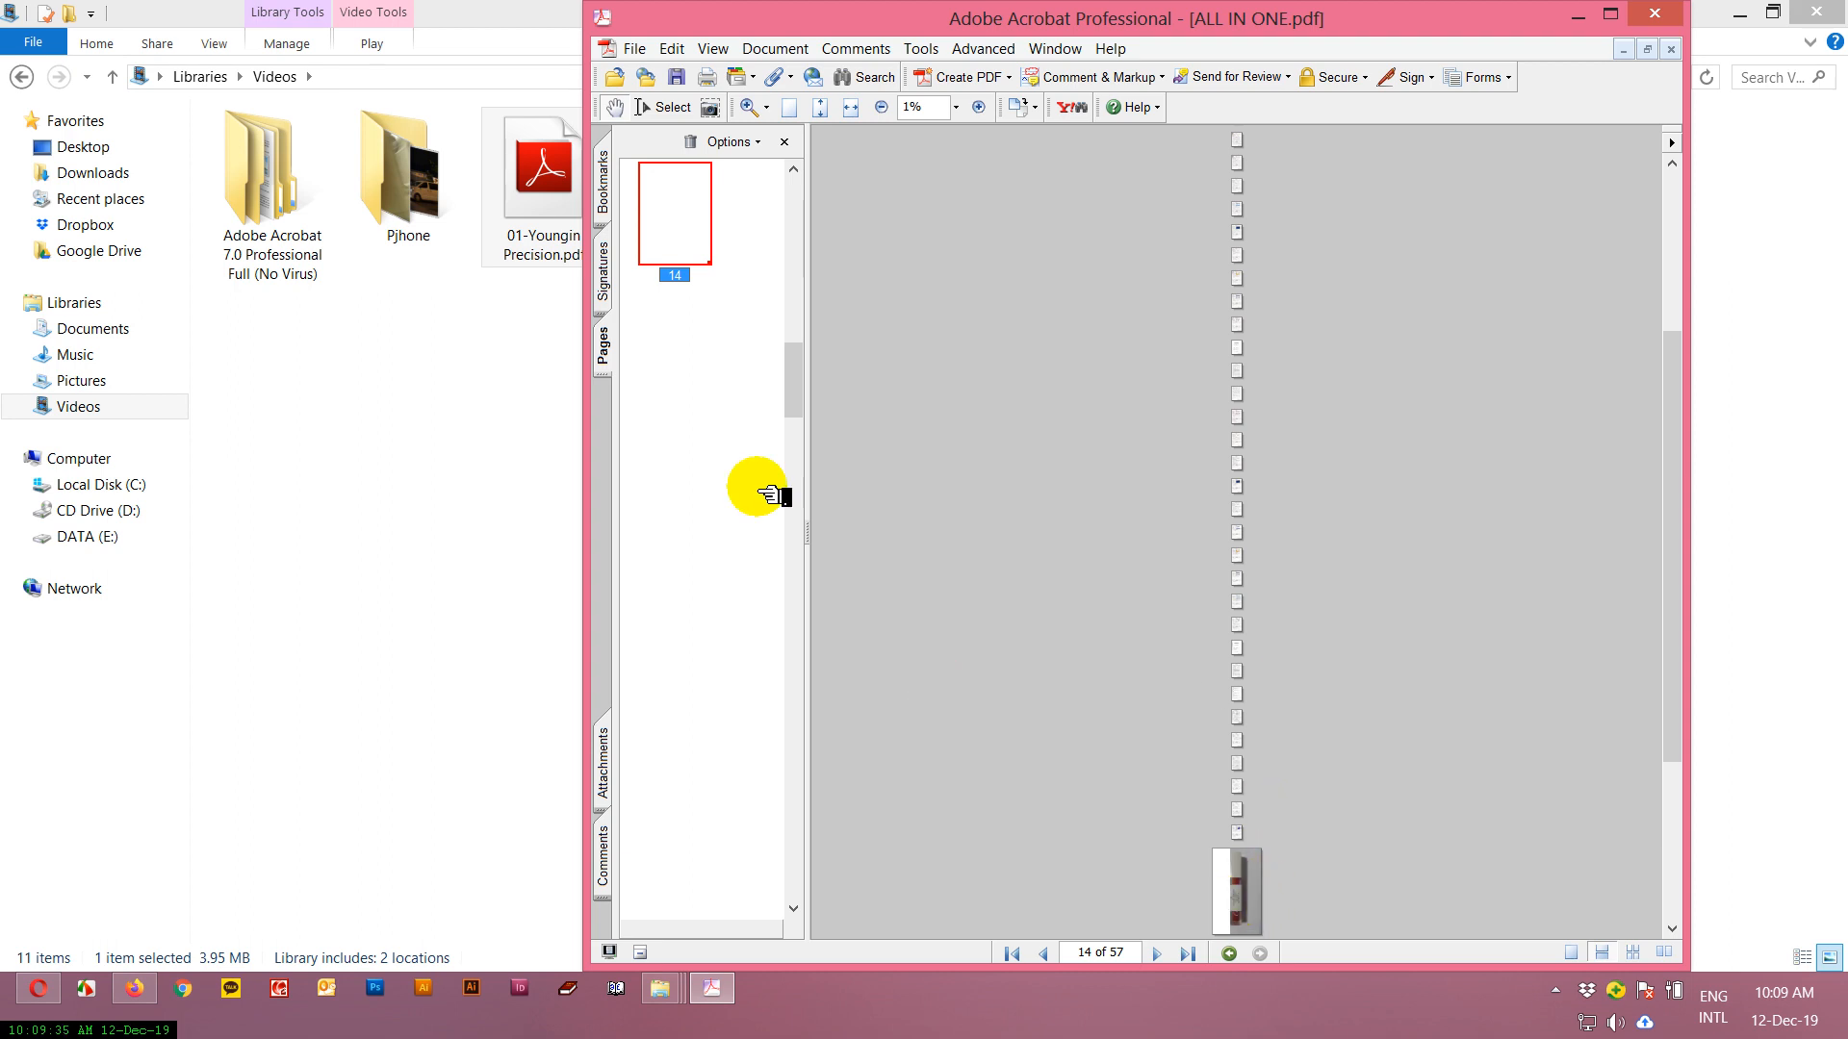
Delete the inserted photo page 57 from the document.
drag(795, 378, 795, 899)
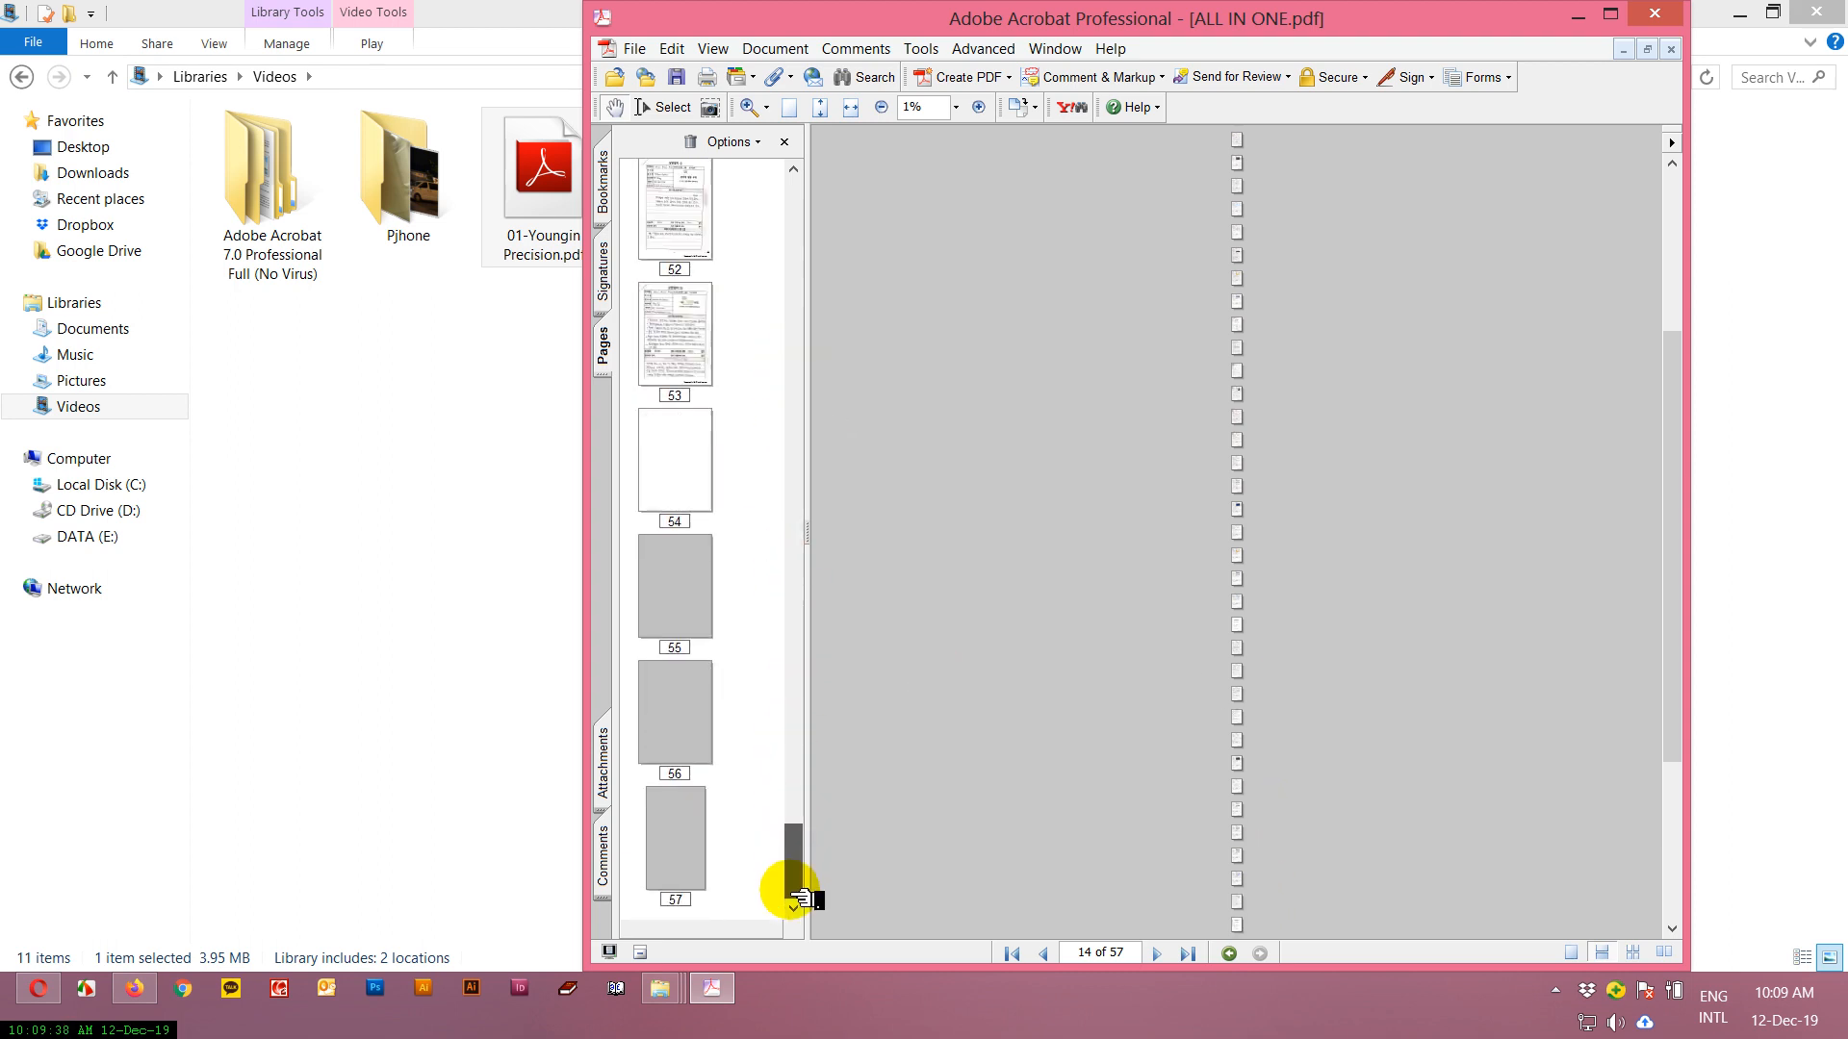
click(680, 855)
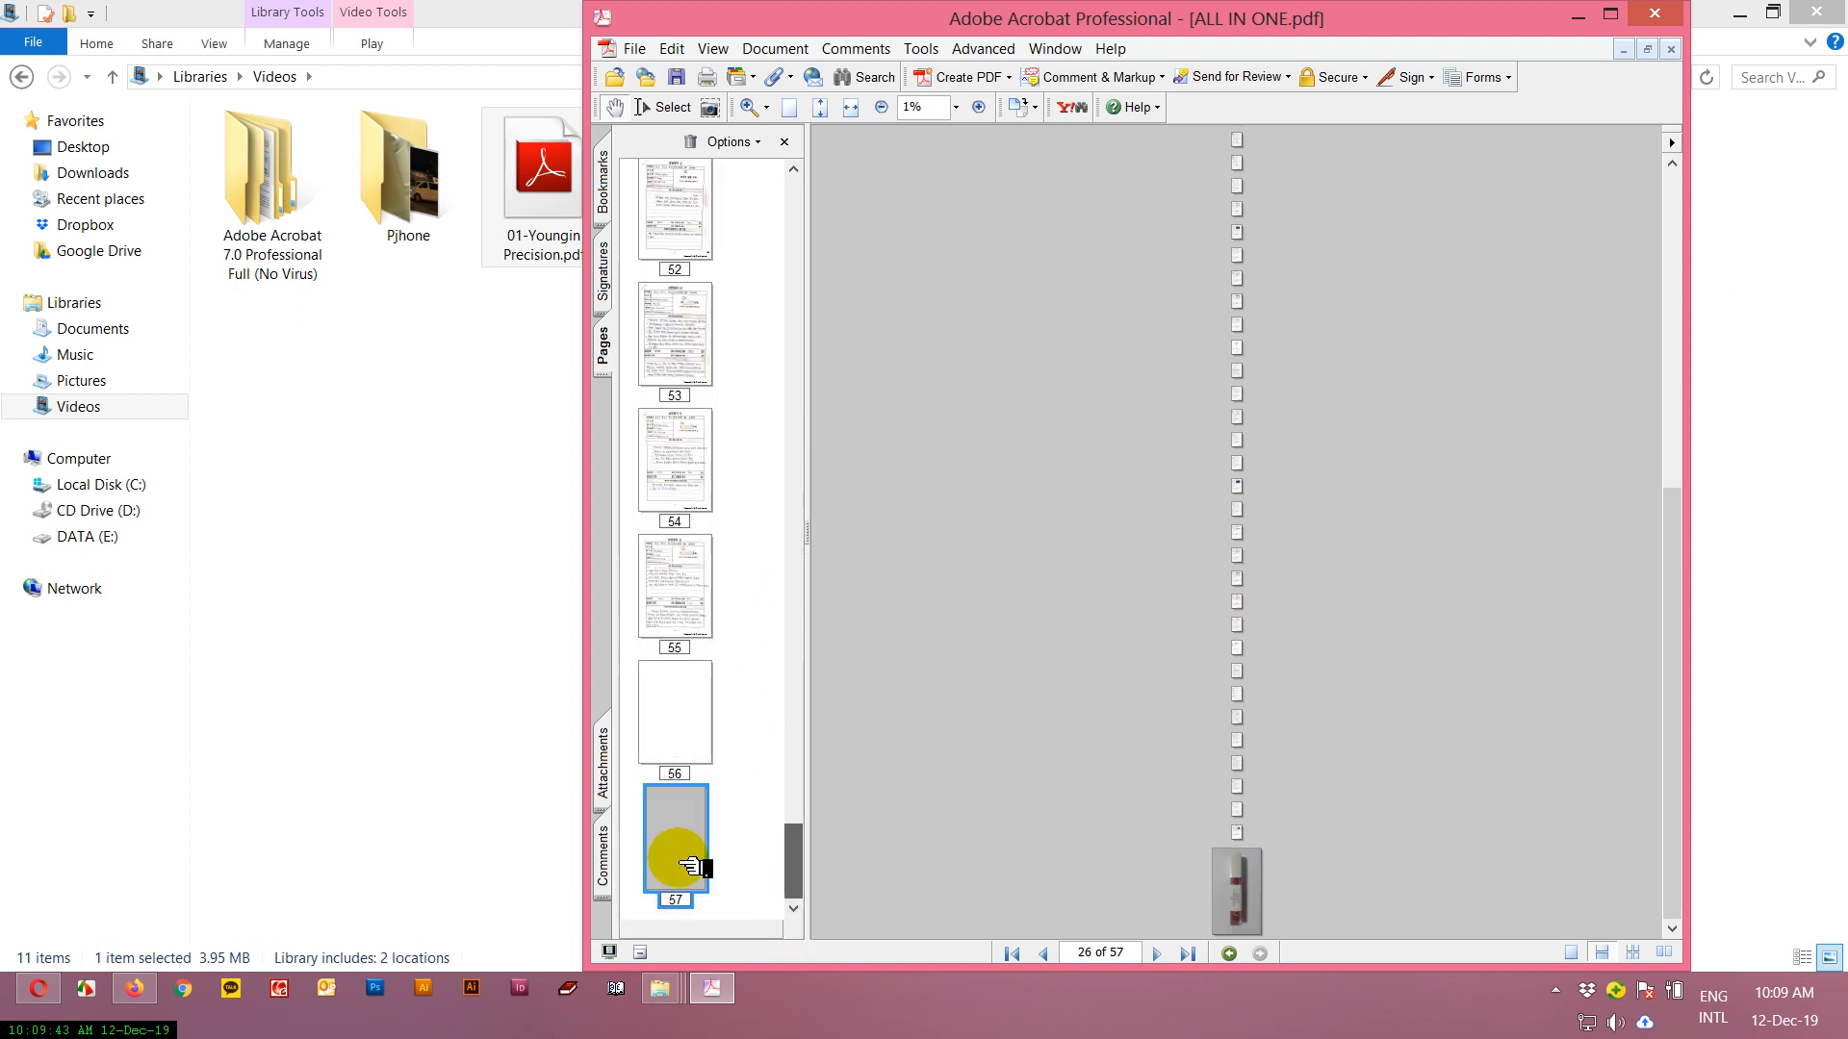
right_click(677, 845)
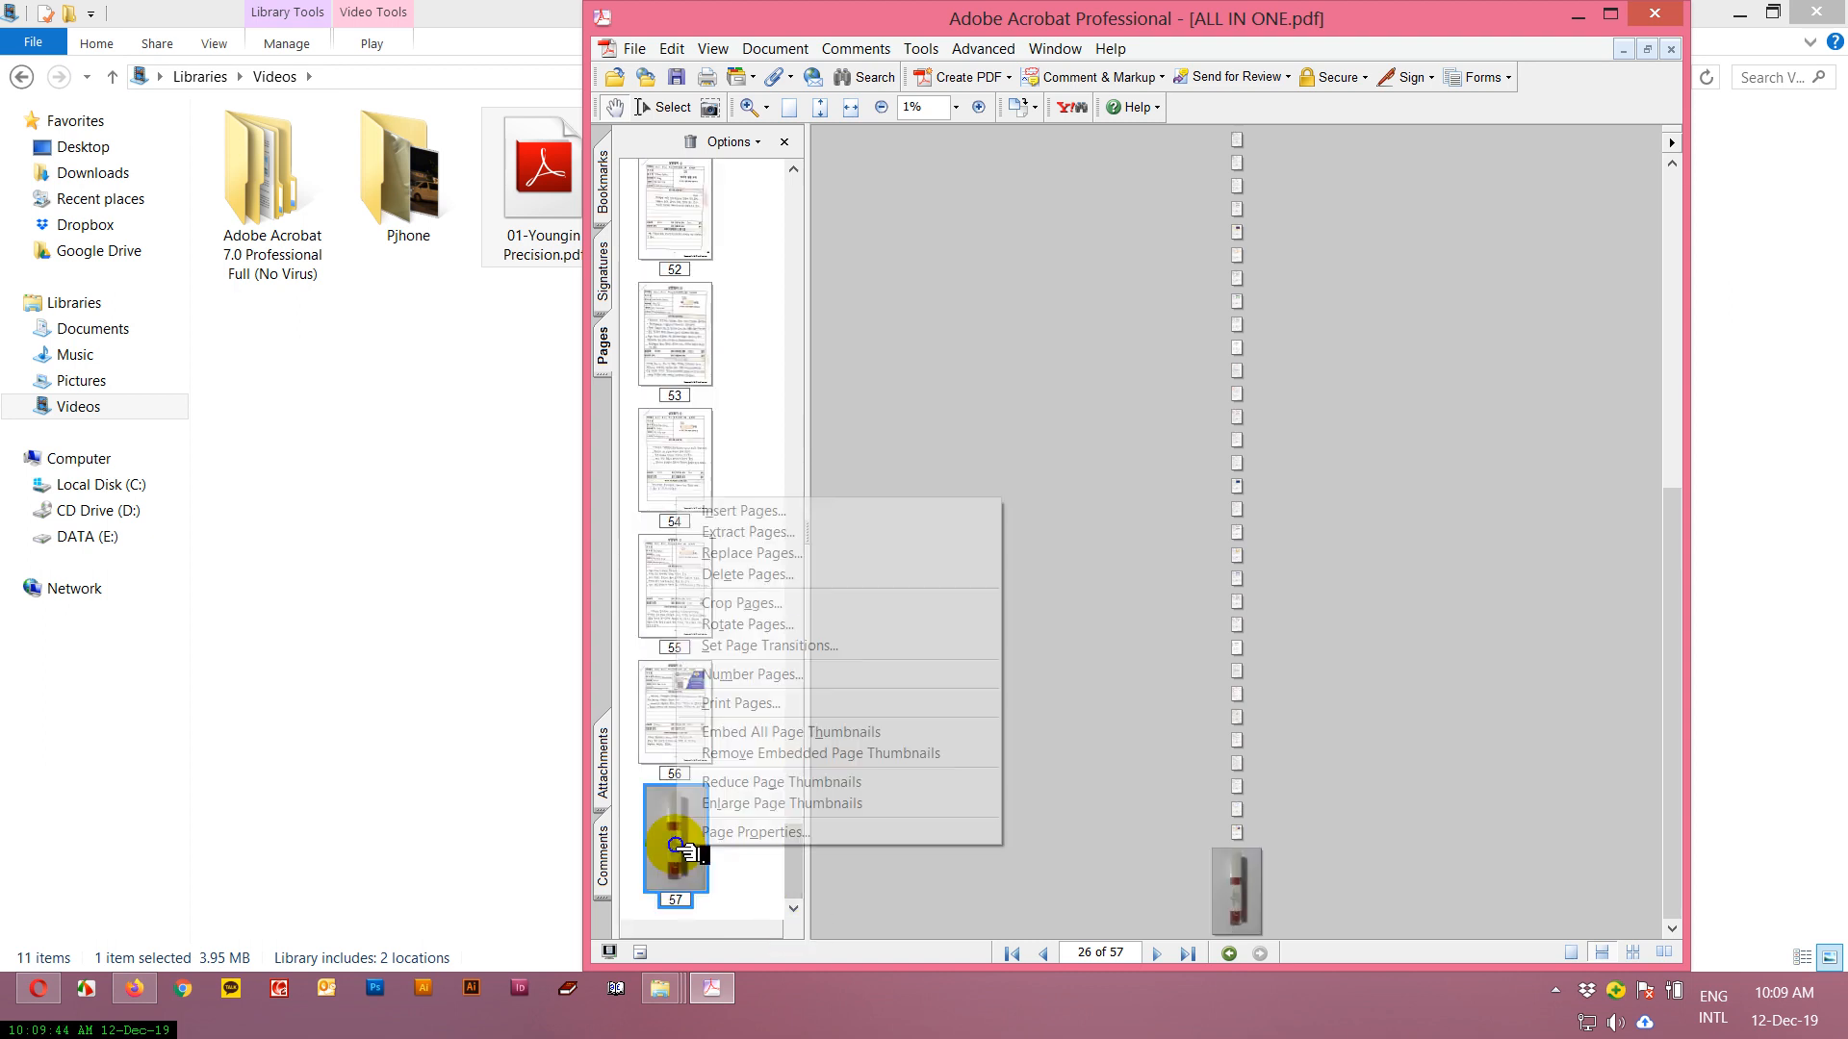
click(755, 575)
click(1170, 533)
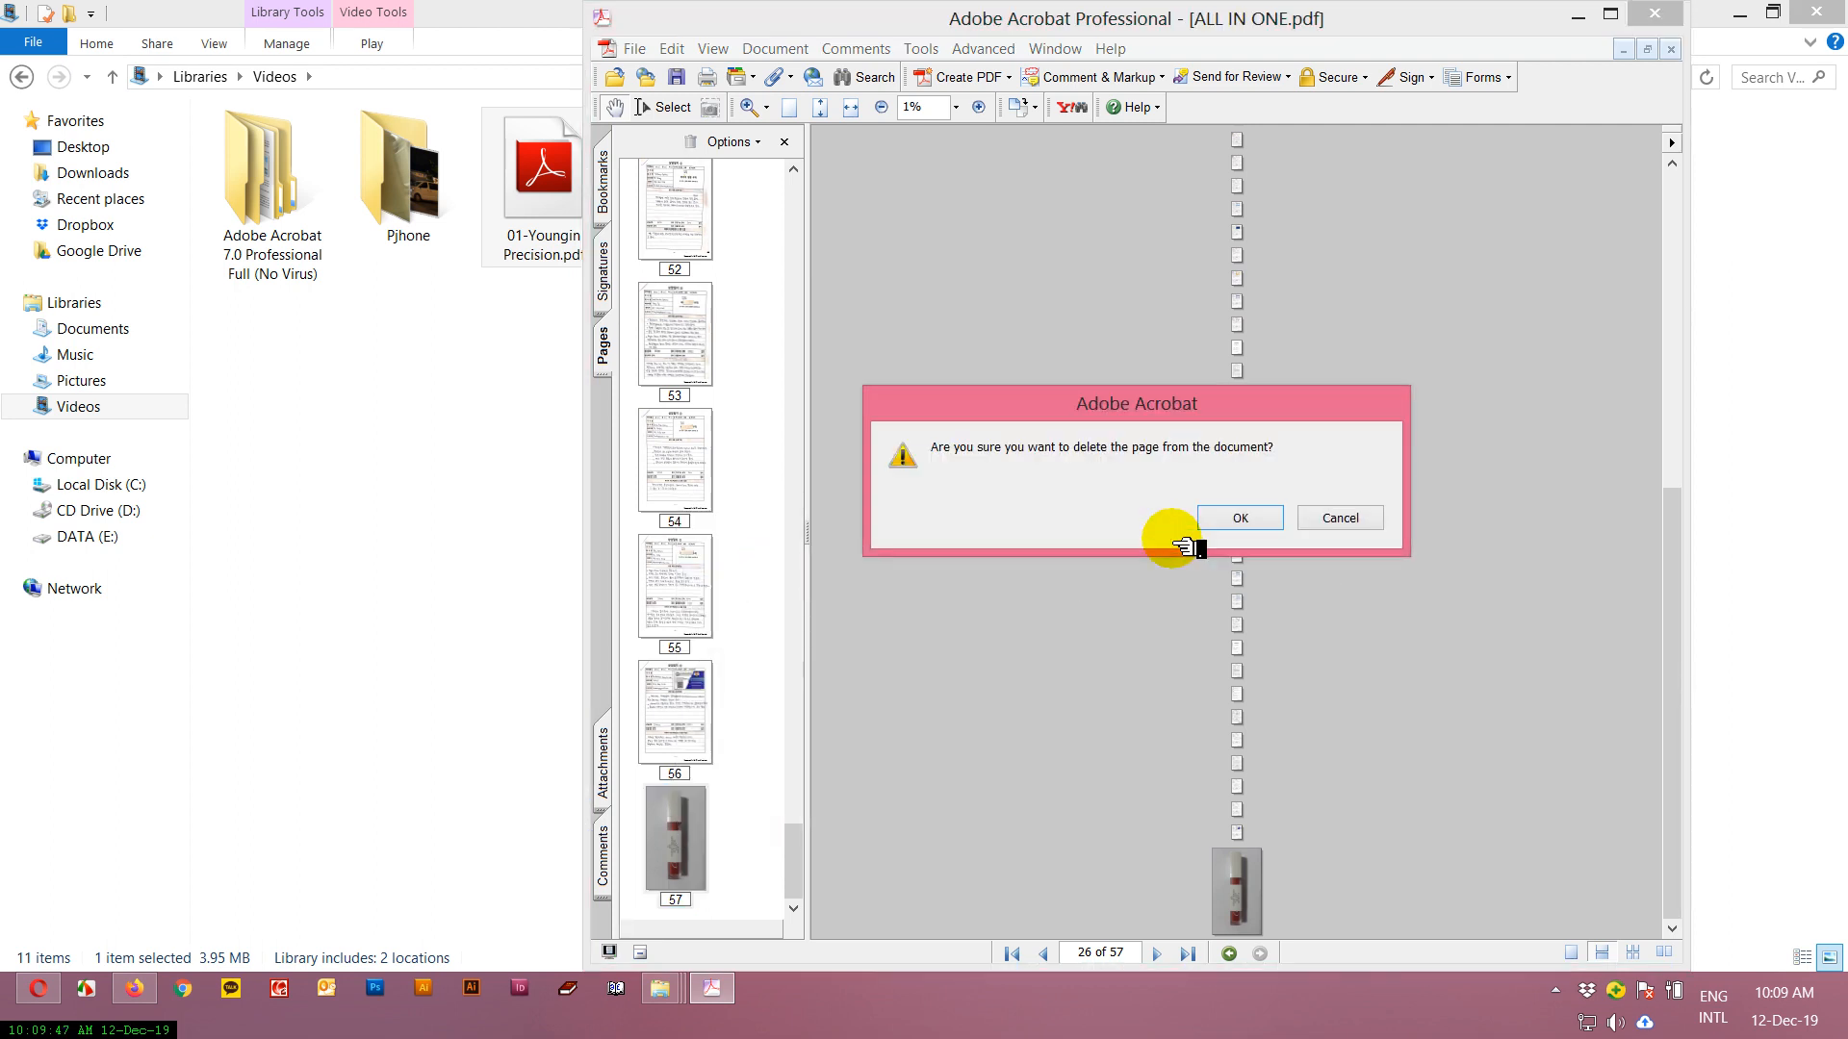
click(1256, 513)
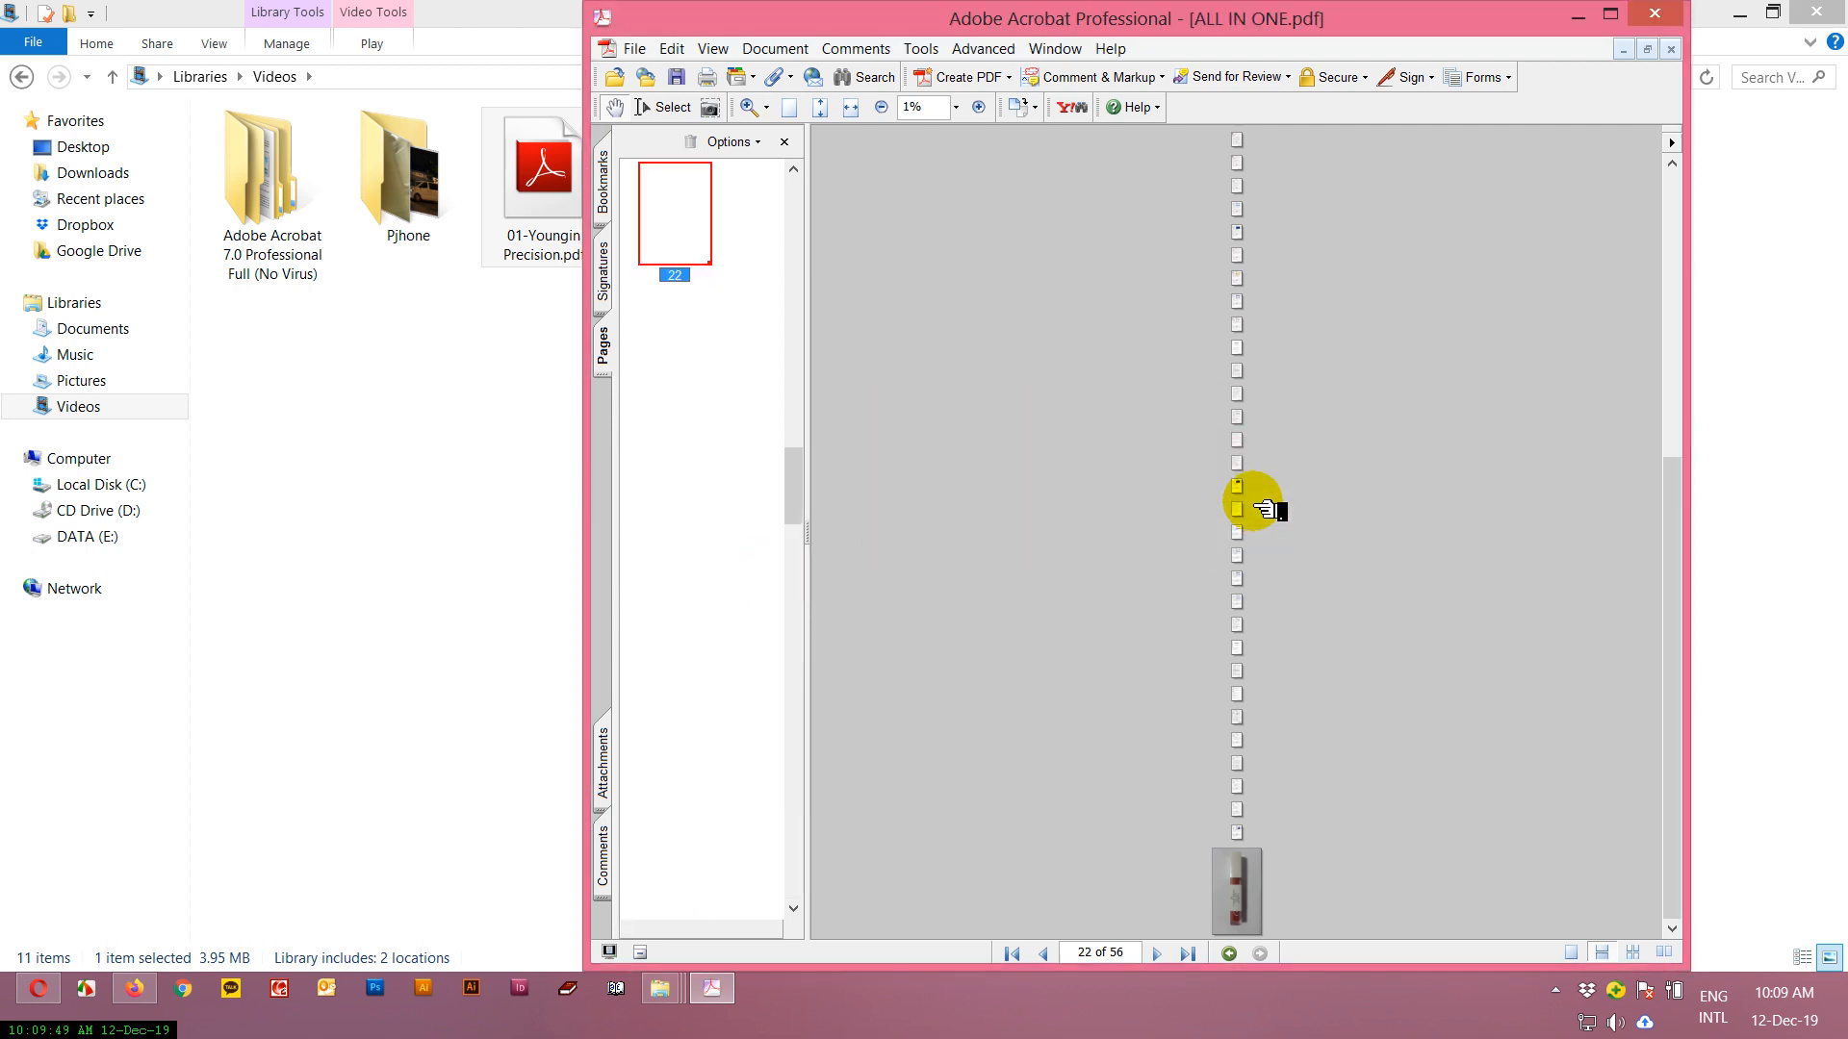
Look back through the remaining pages and close the combined document.
drag(796, 487, 825, 924)
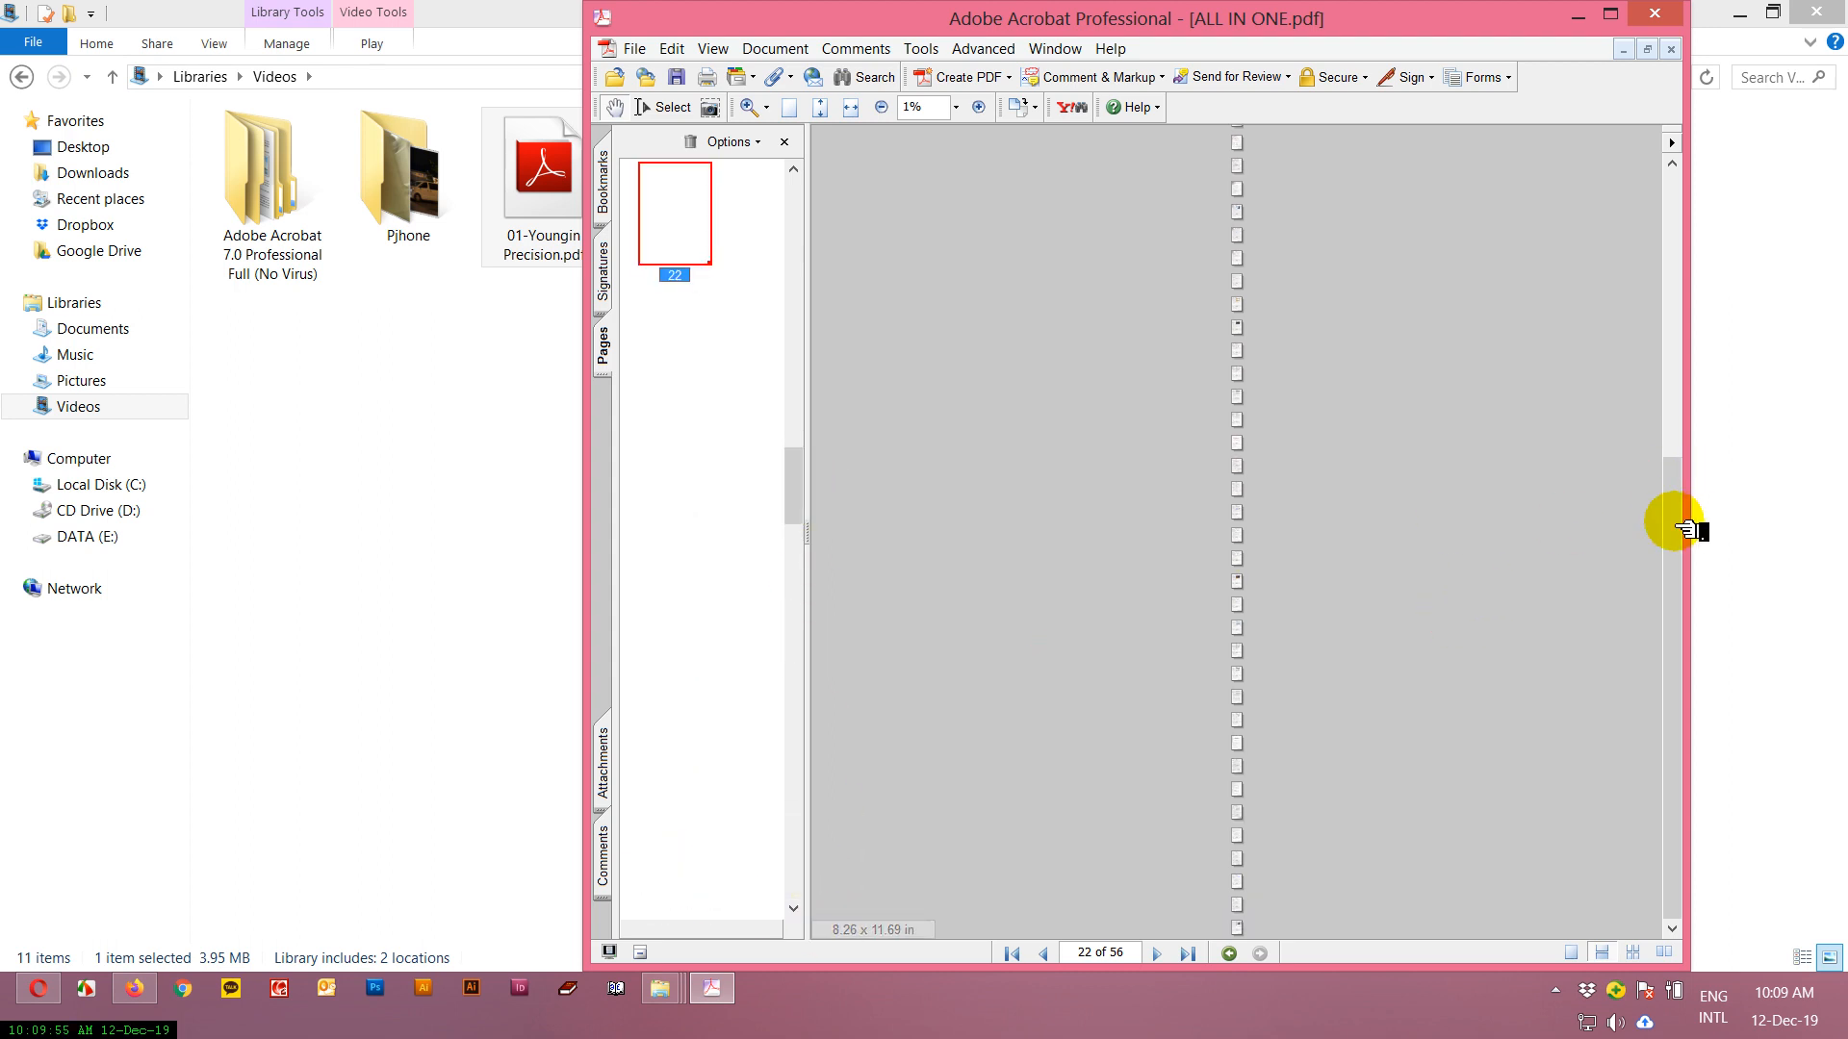
scroll(1676, 526, up, 5)
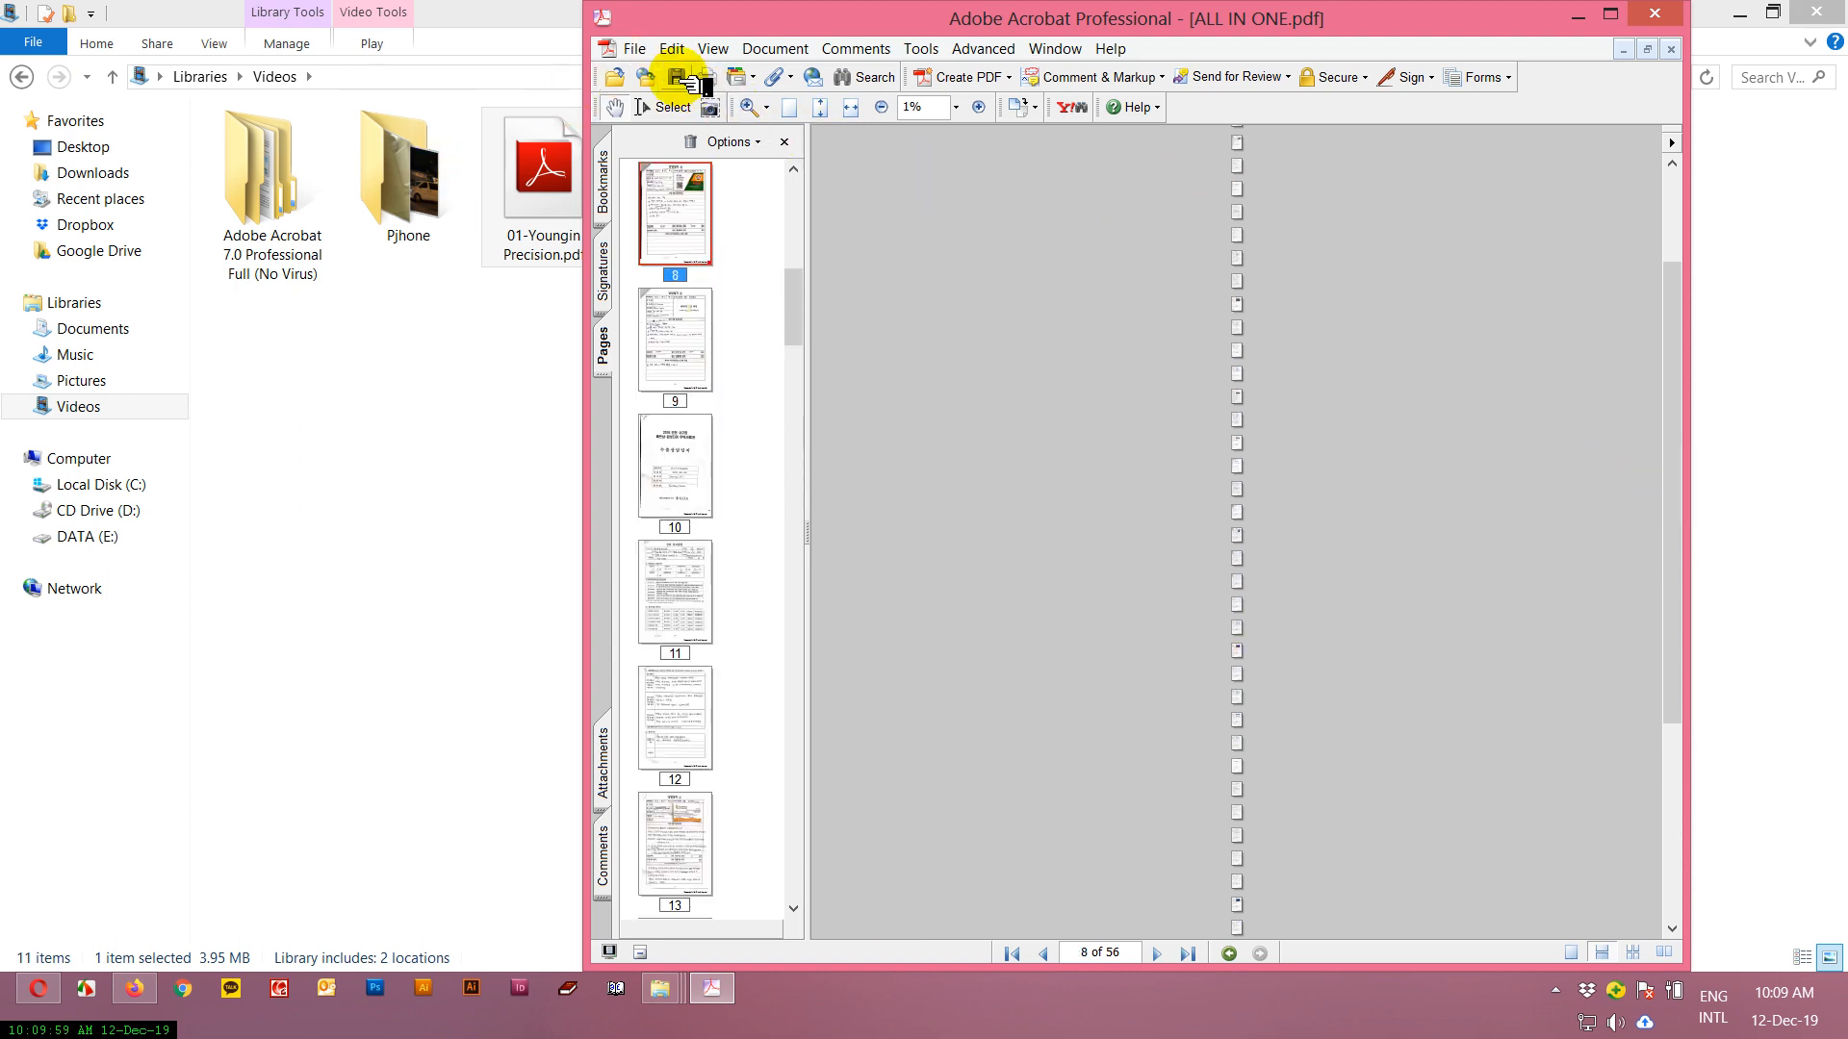
click(1655, 13)
click(1656, 14)
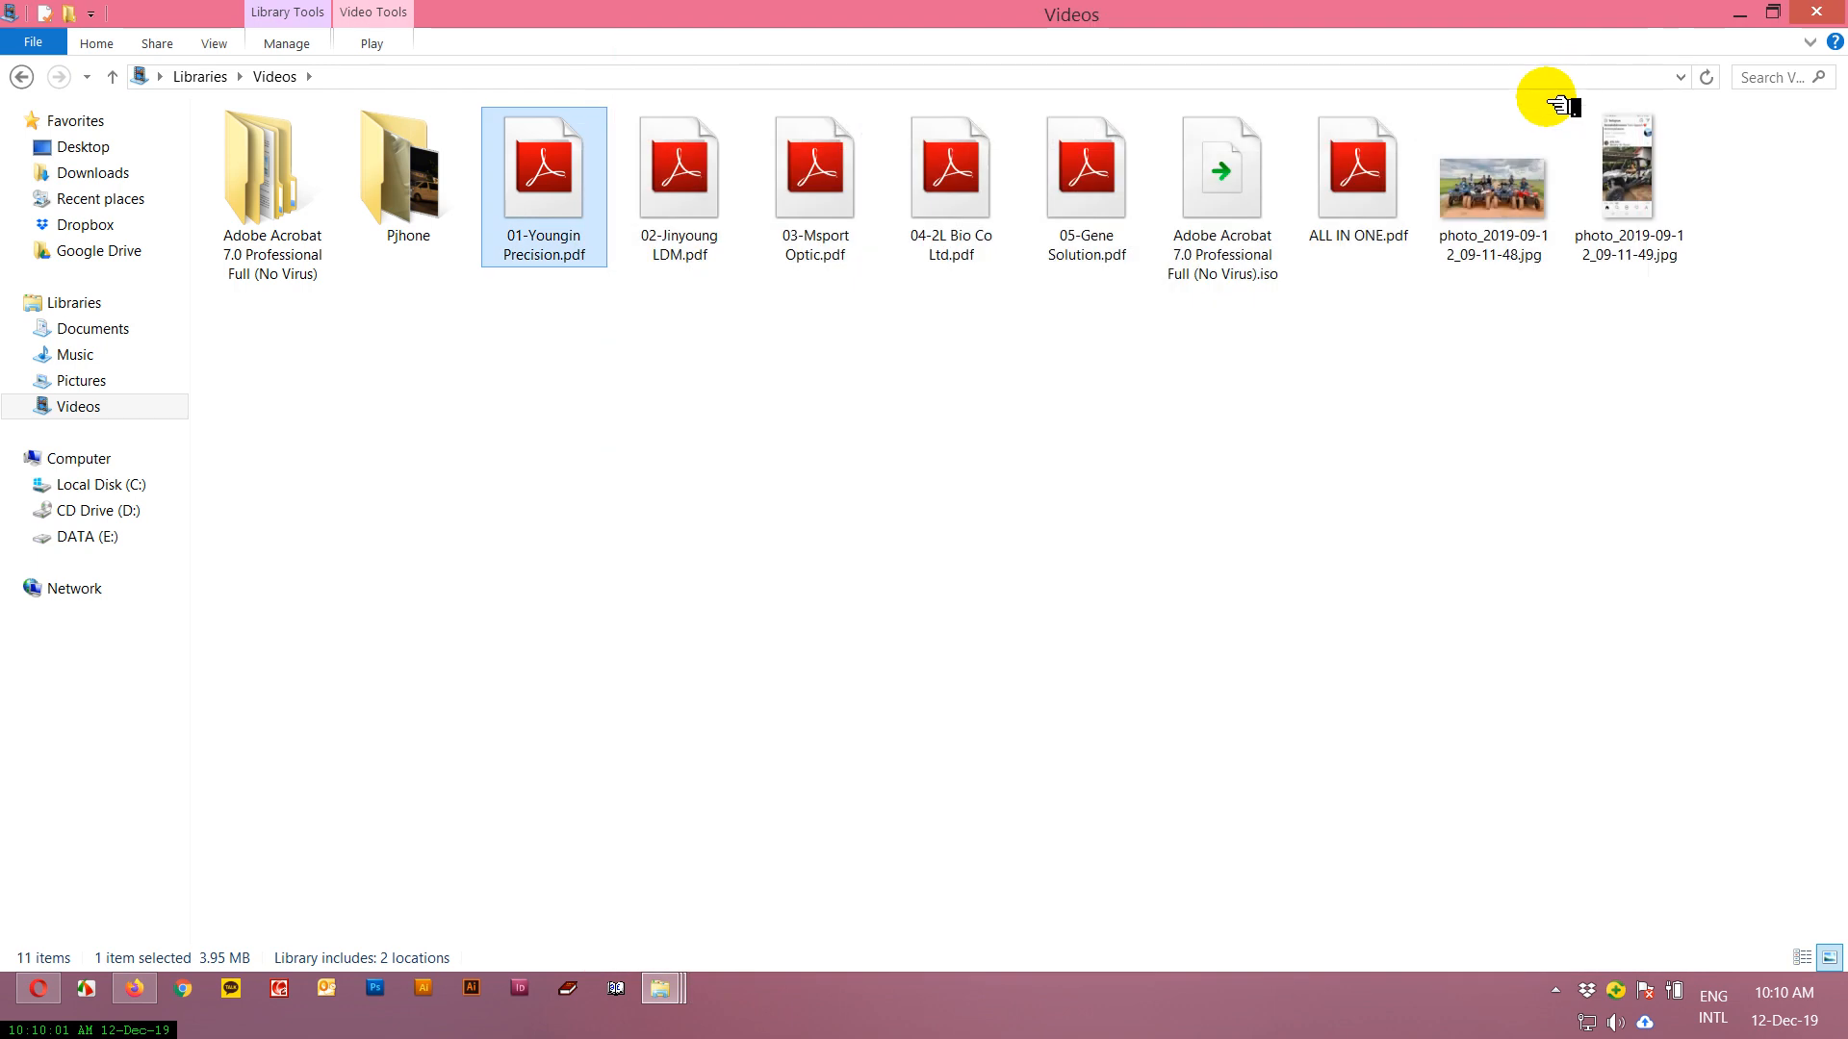
Open ALL IN ONE.pdf in Adobe Reader, check its pages through to page 53, and close it.
click(1364, 192)
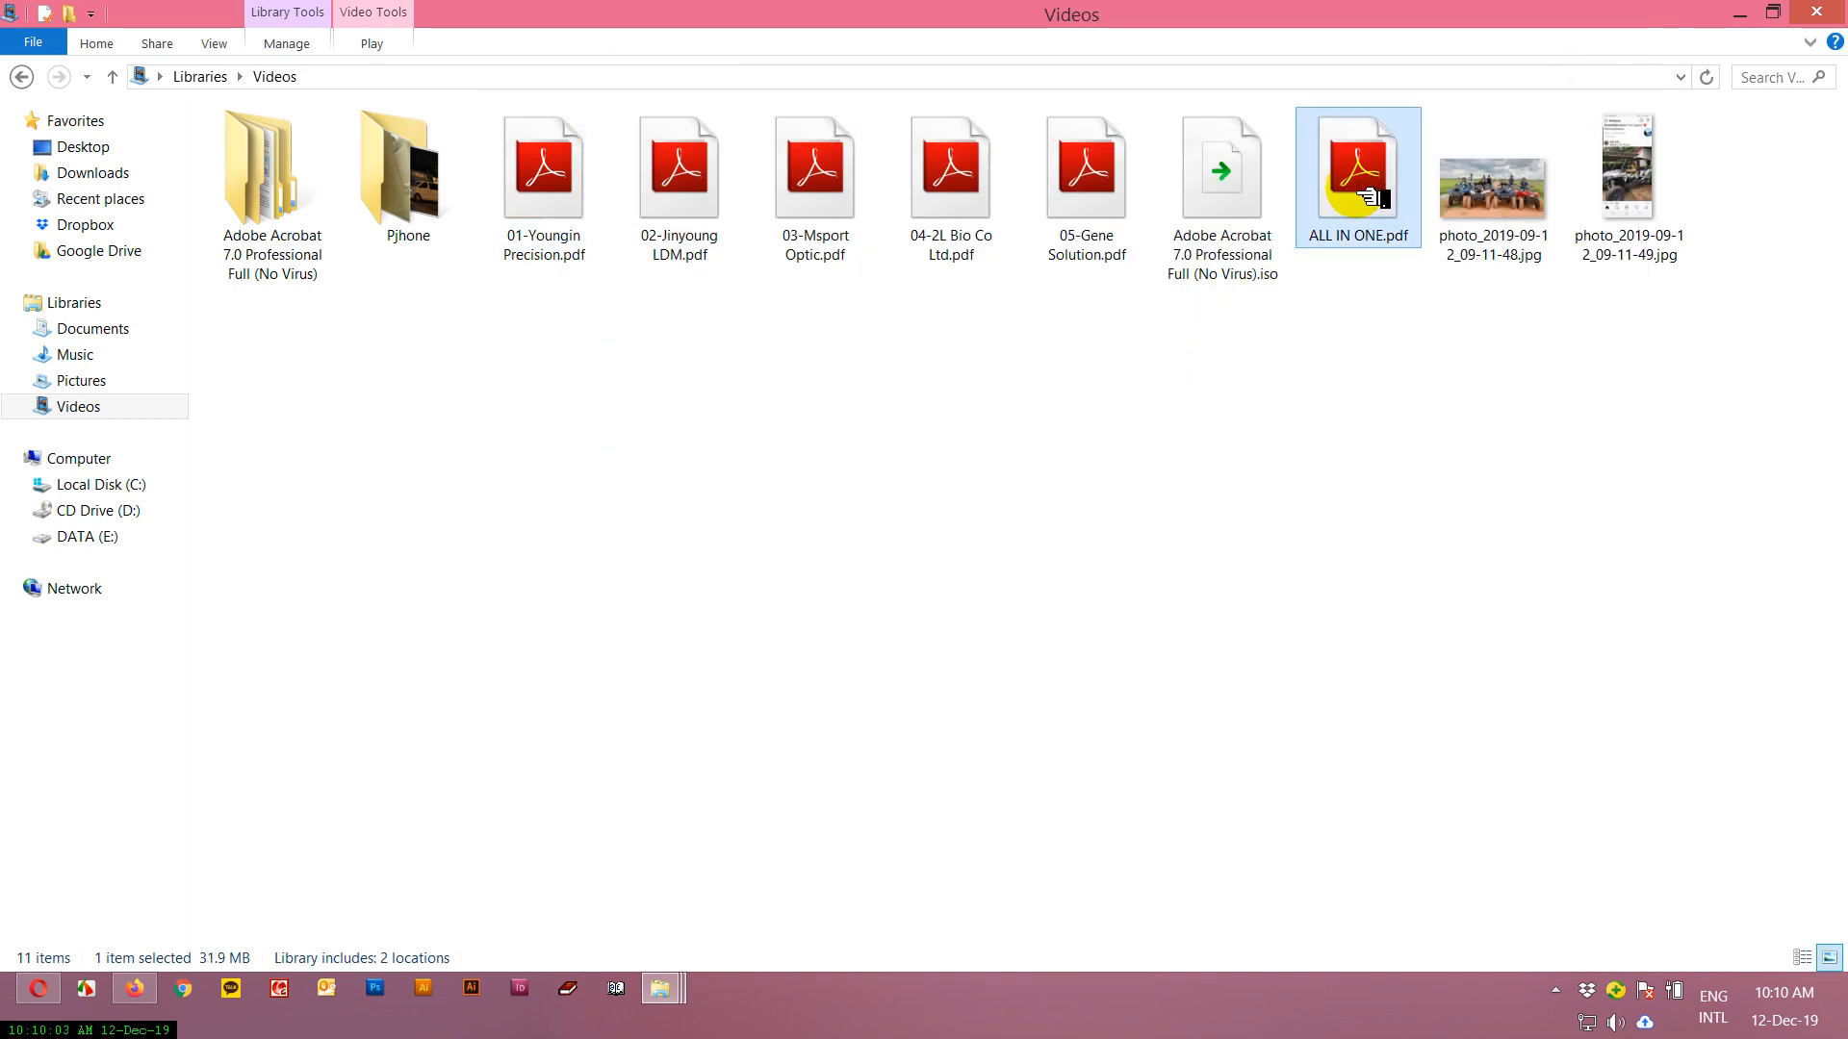
double_click(1367, 196)
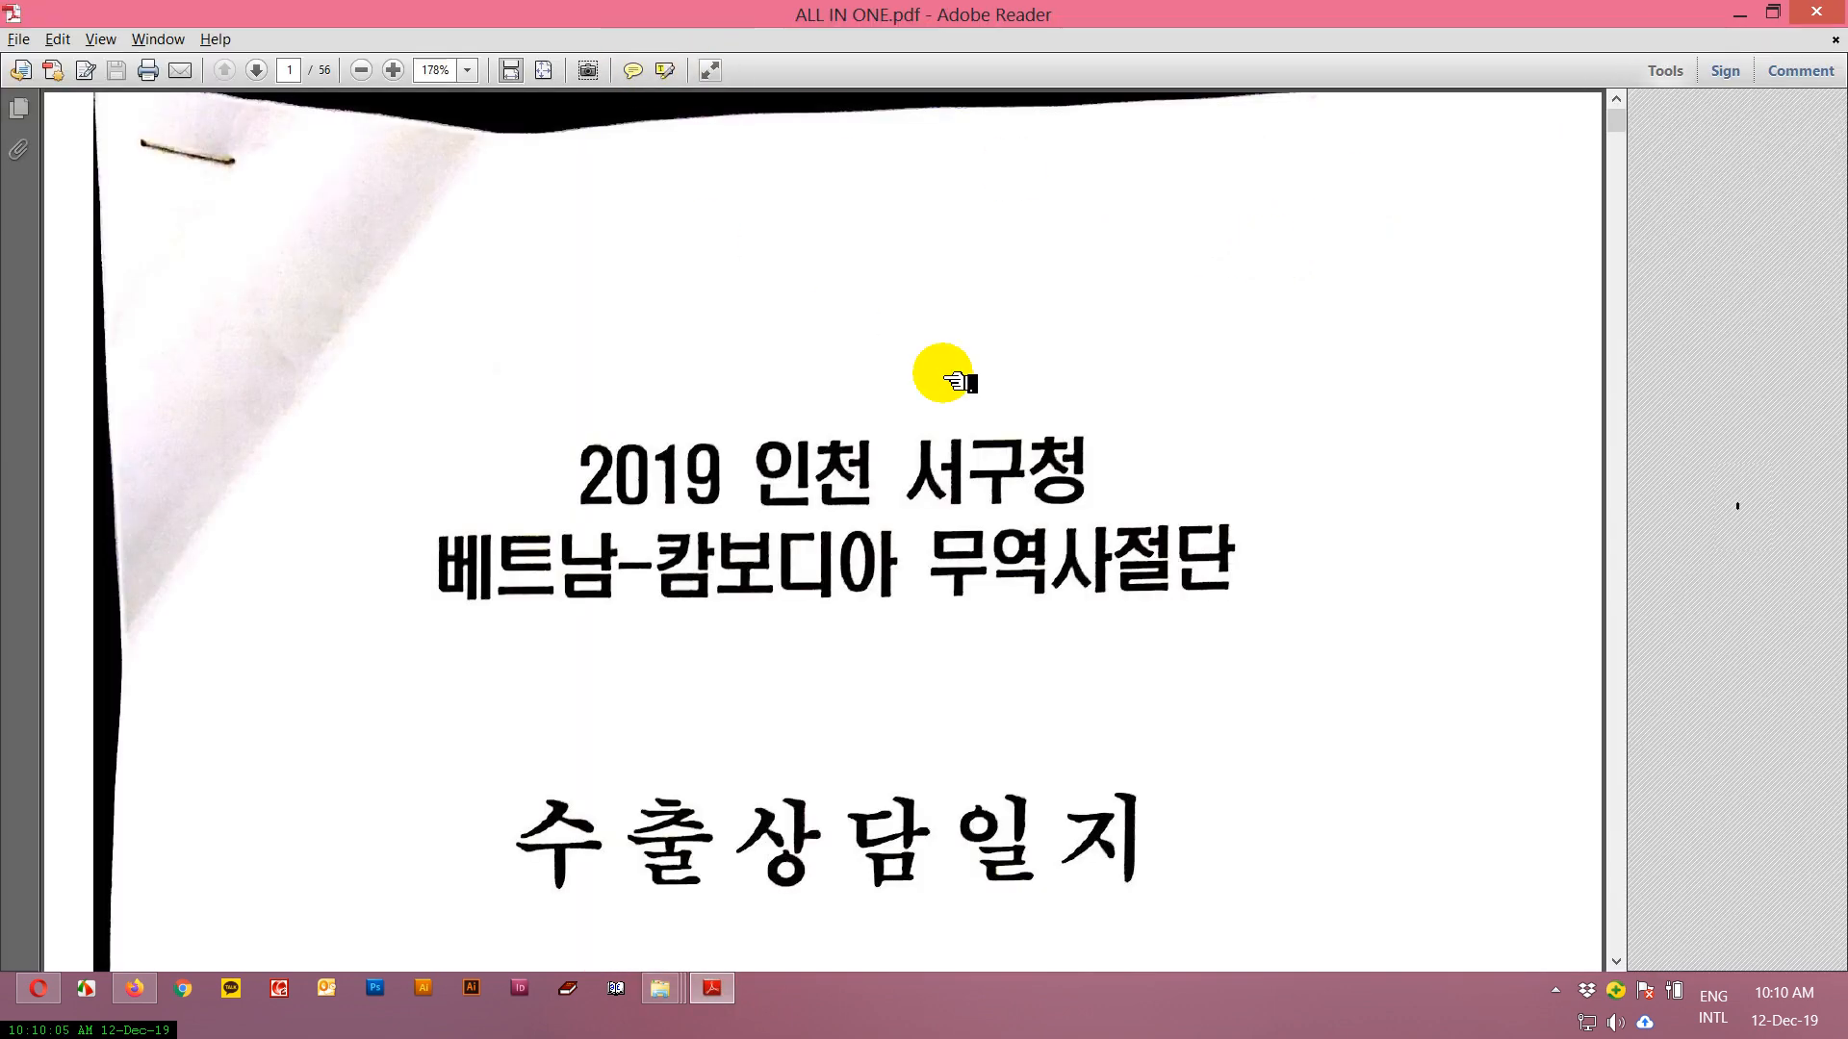
scroll(943, 373, down, 6)
drag(1618, 131, 1611, 899)
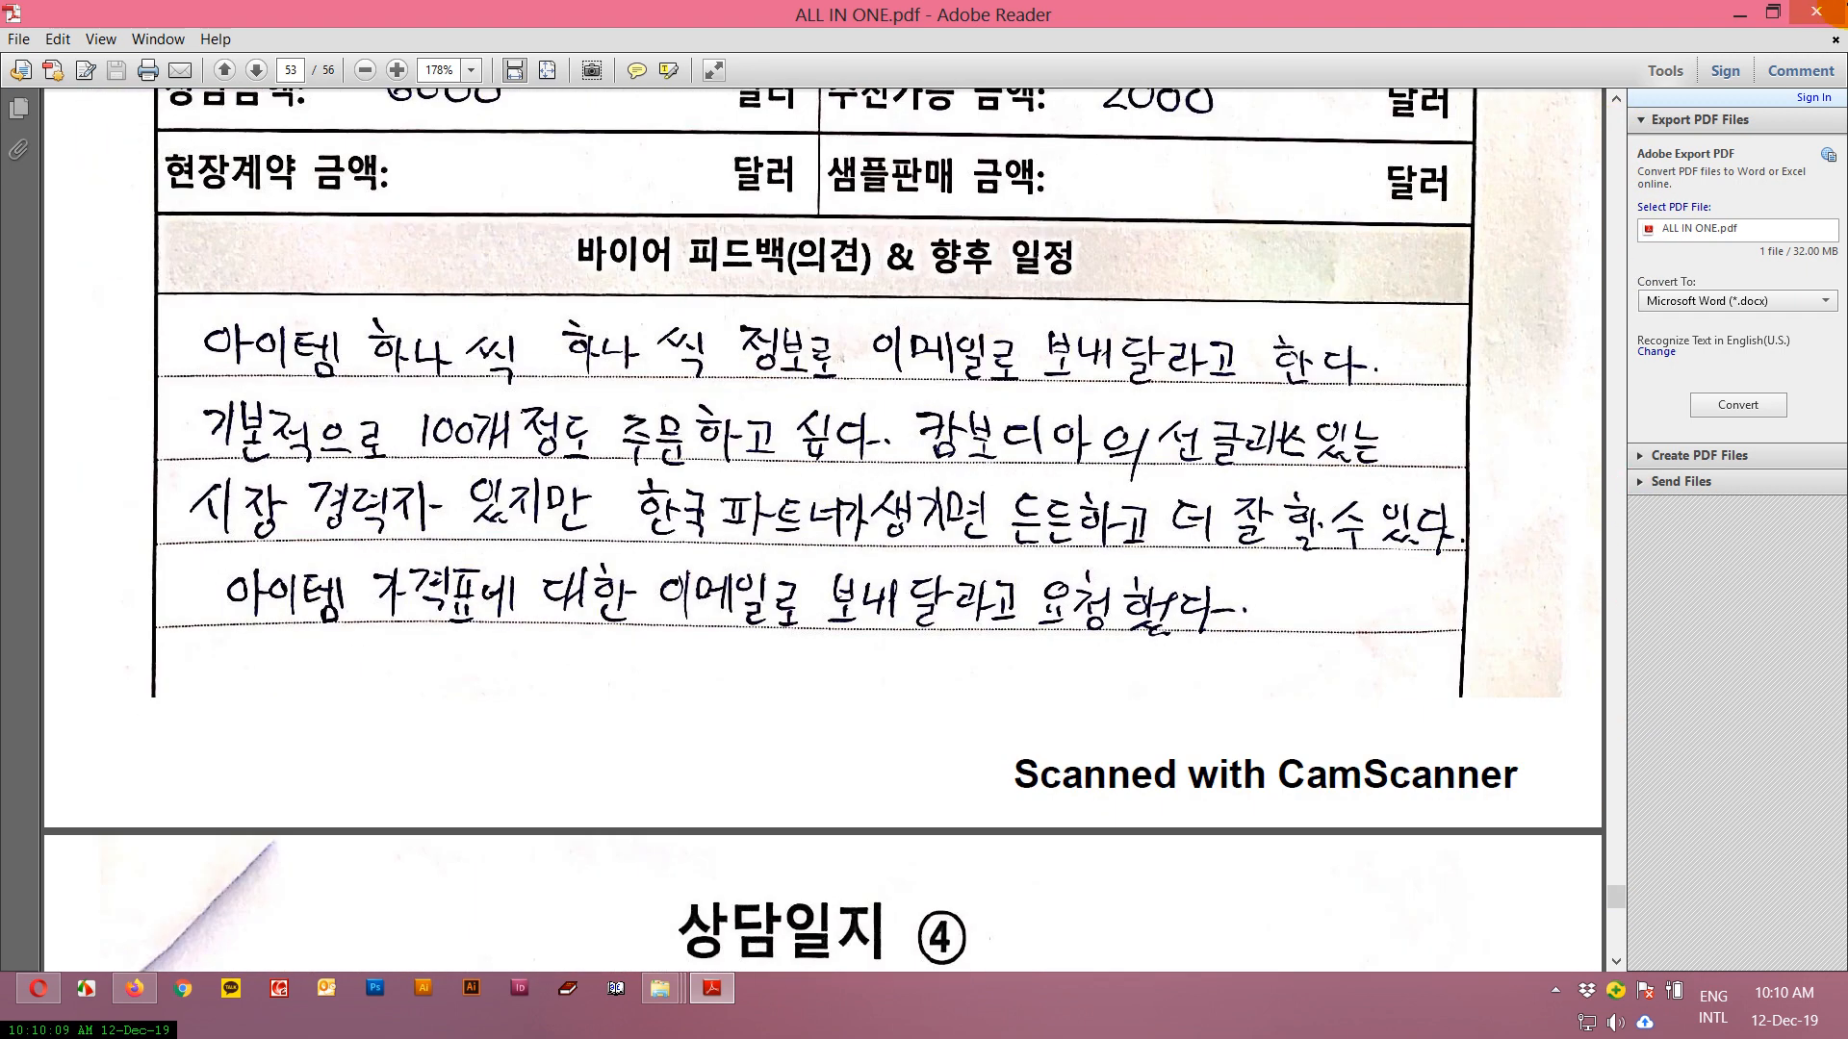
click(1817, 13)
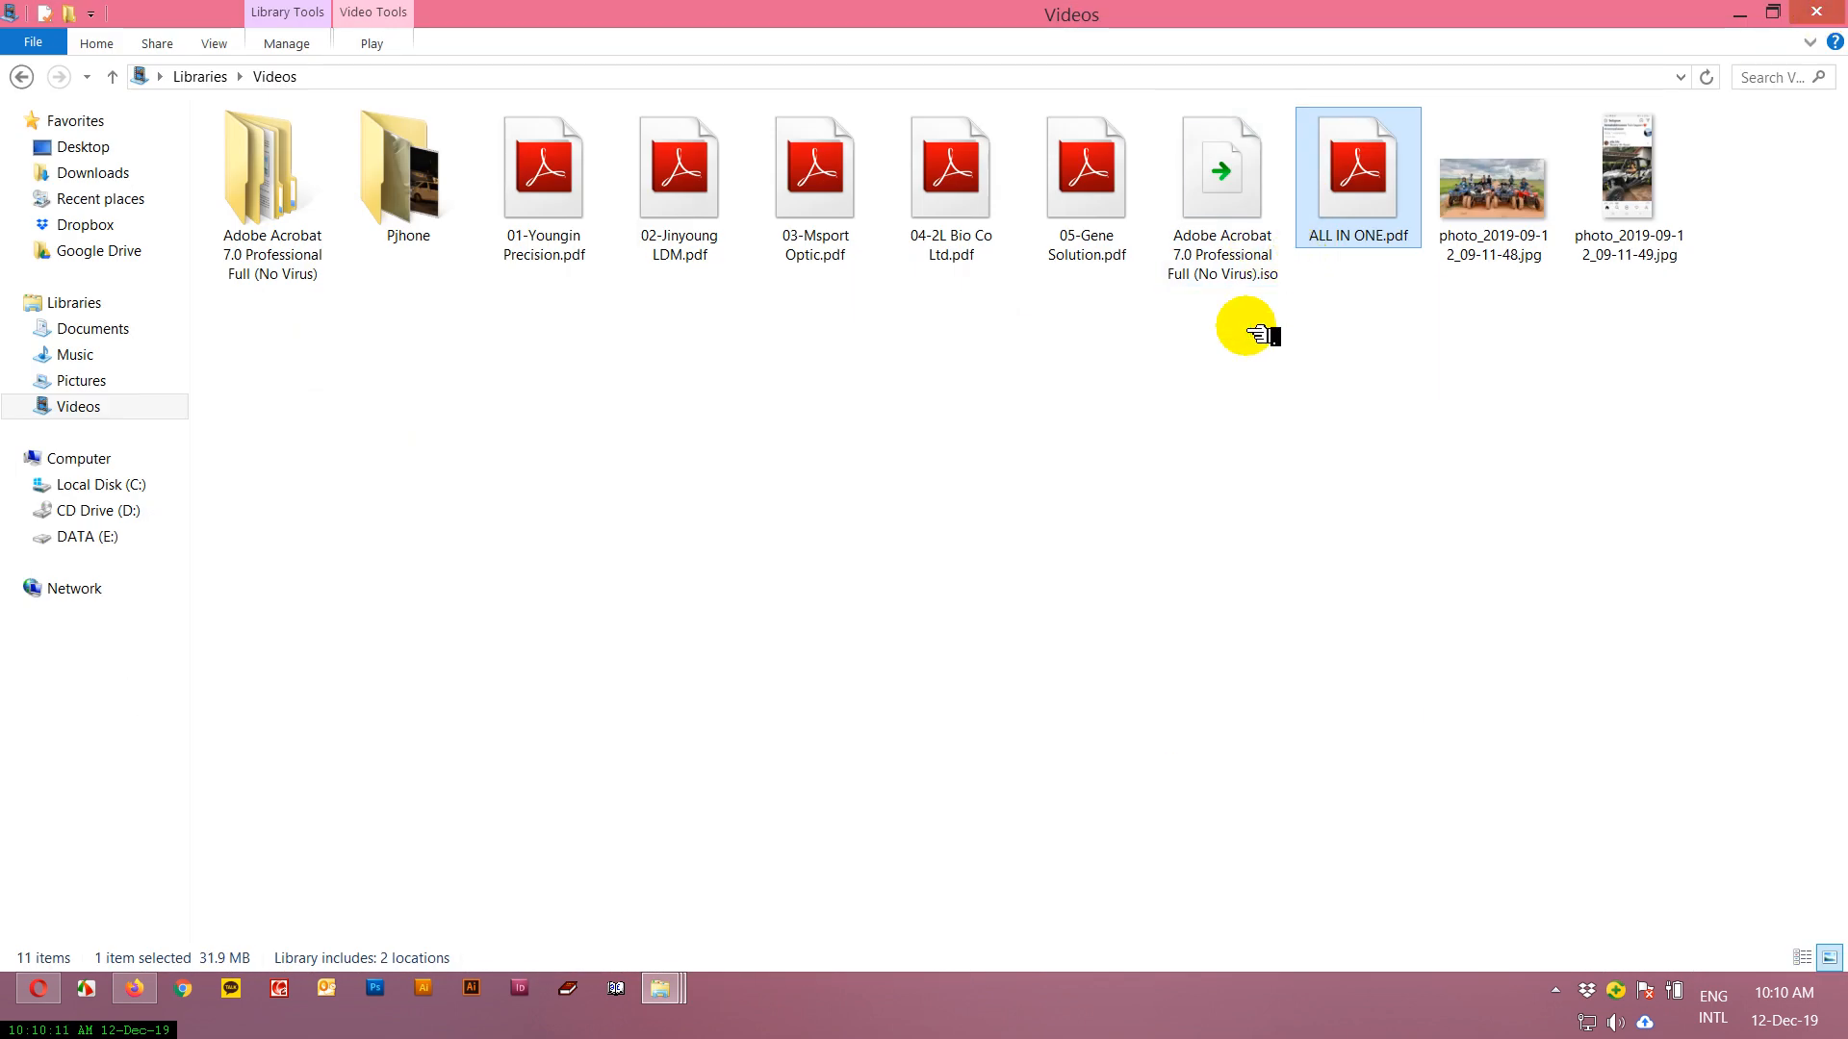
Open 03-Msport Optic.pdf from the Videos folder with Adobe Acrobat 7.0.
right_click(833, 202)
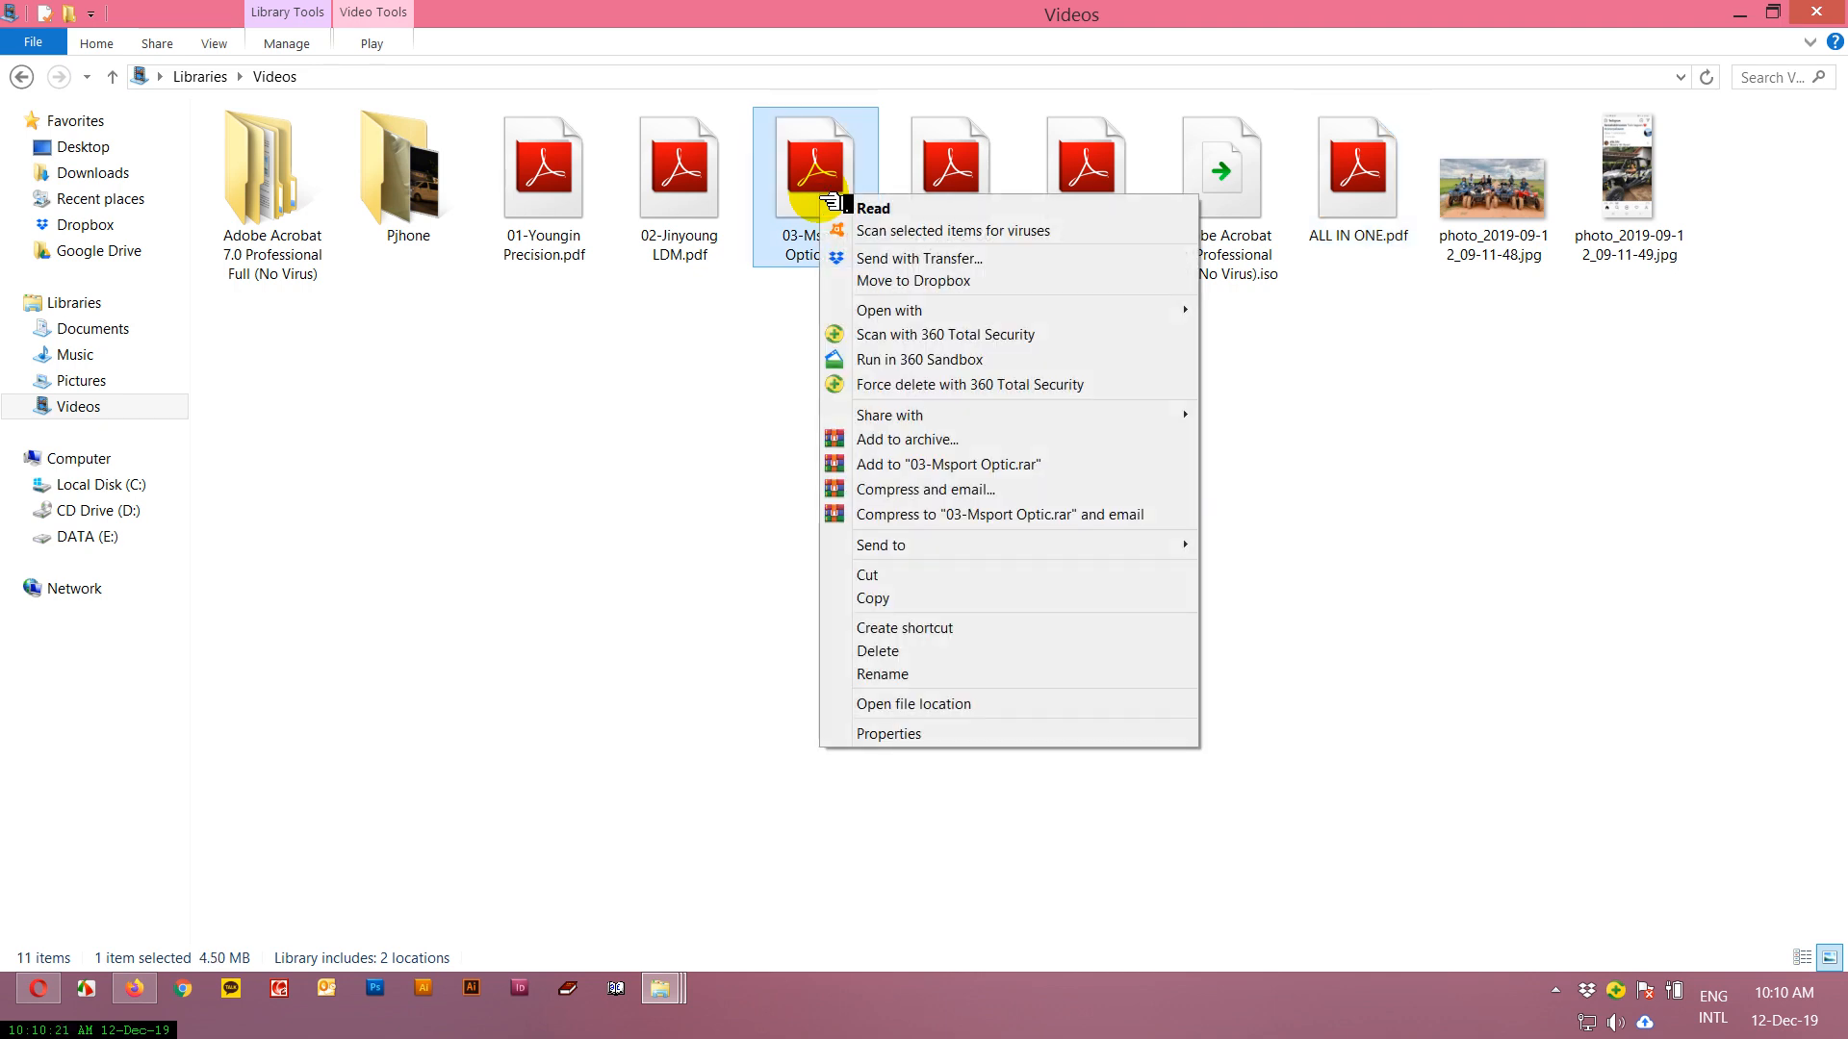
mouse_move(1104, 308)
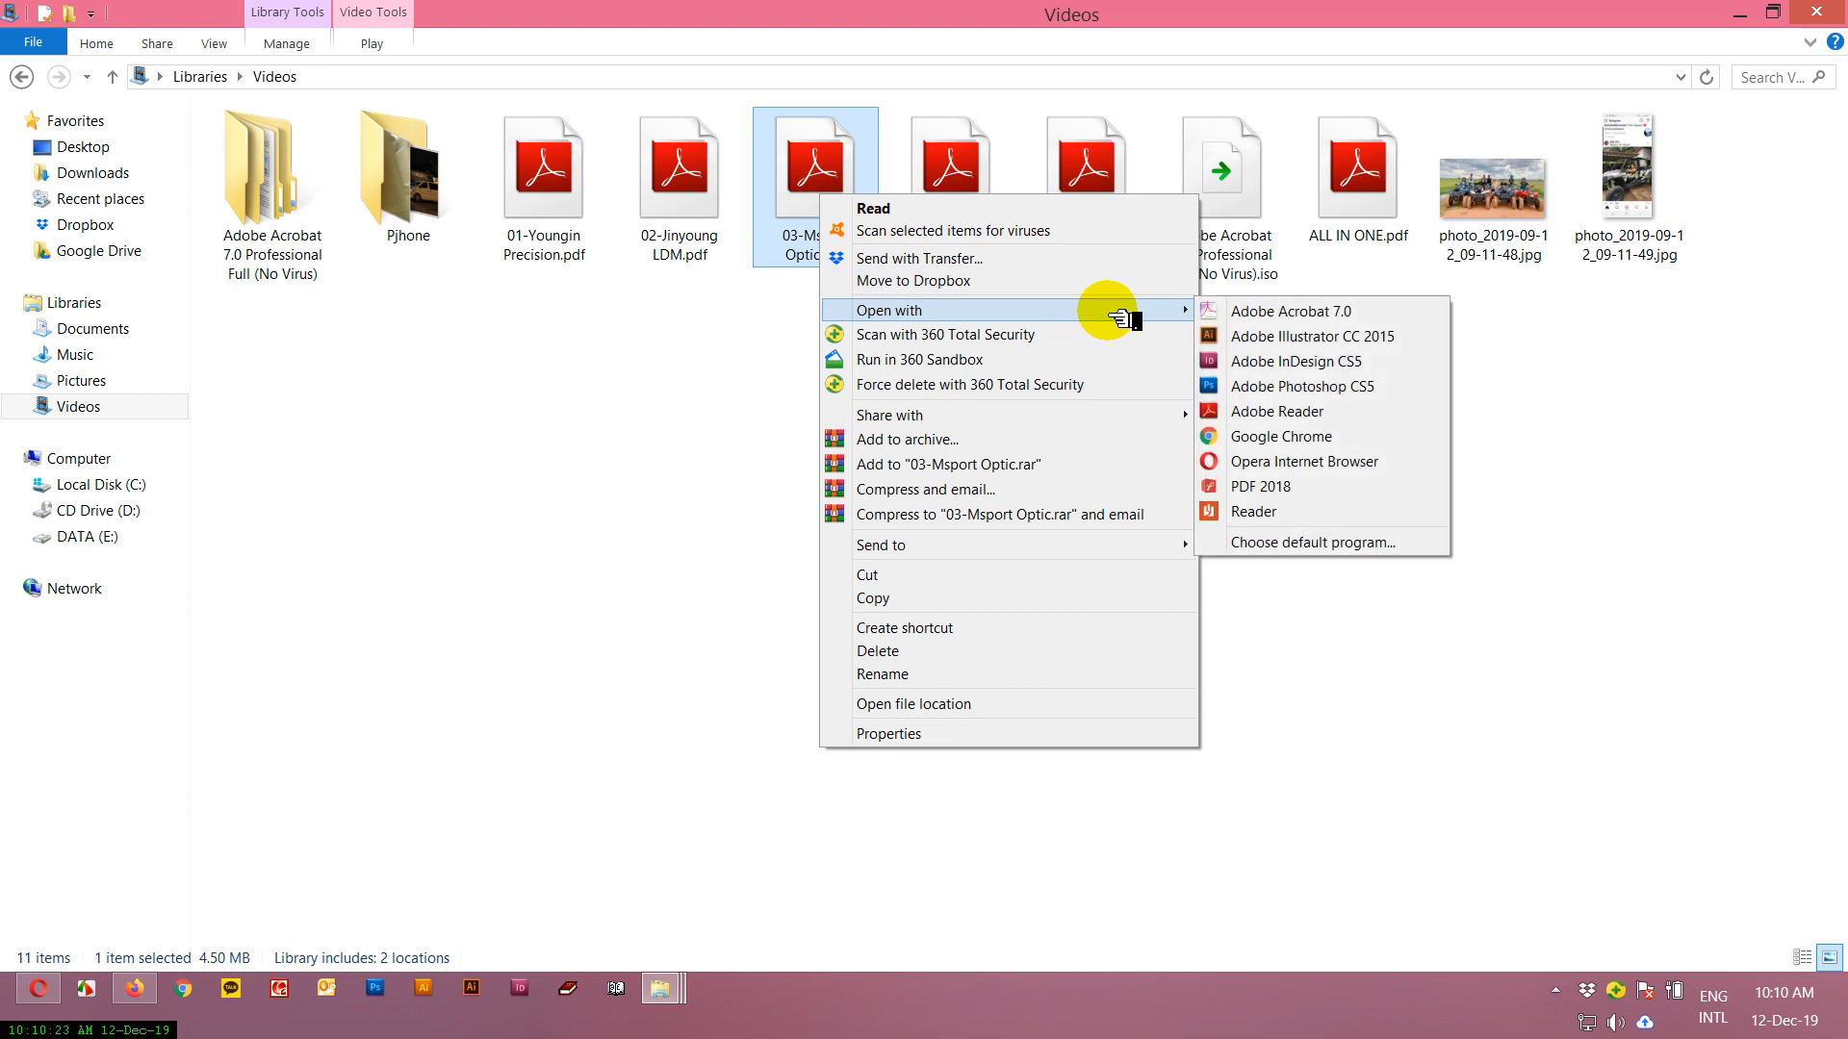
click(1283, 313)
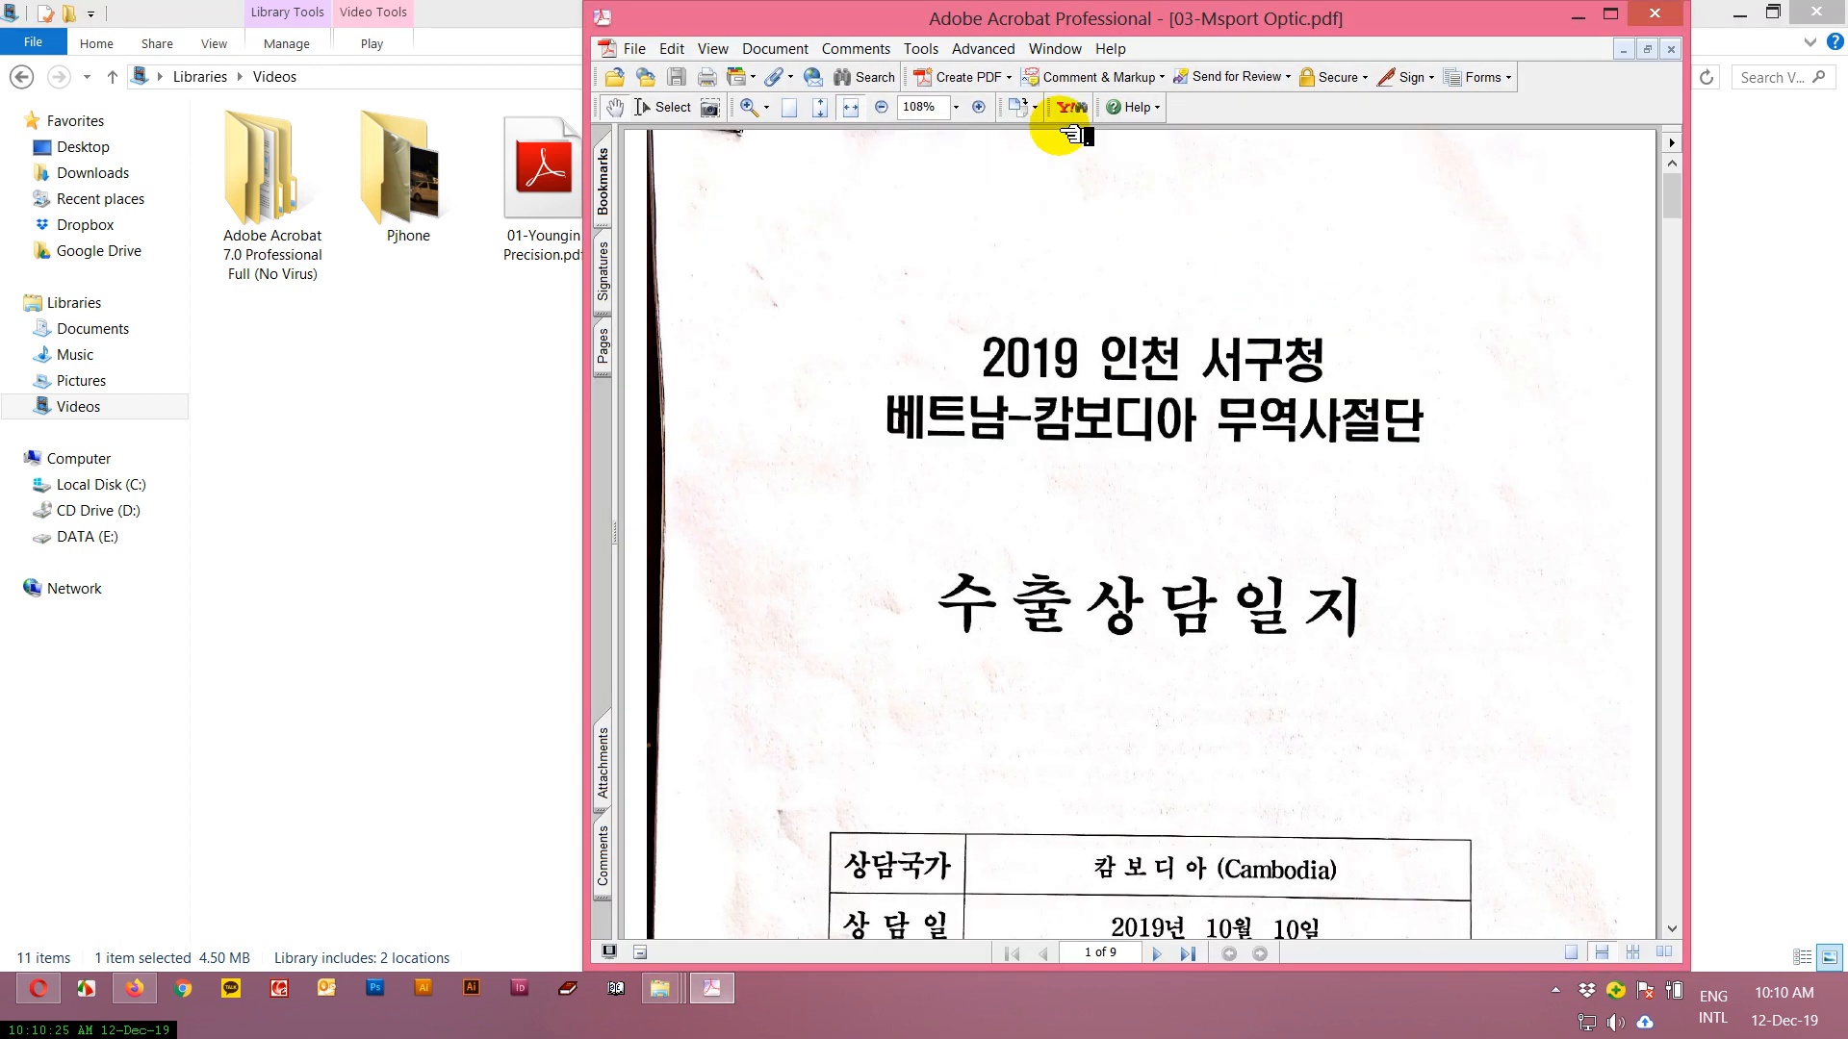
click(656, 48)
click(689, 219)
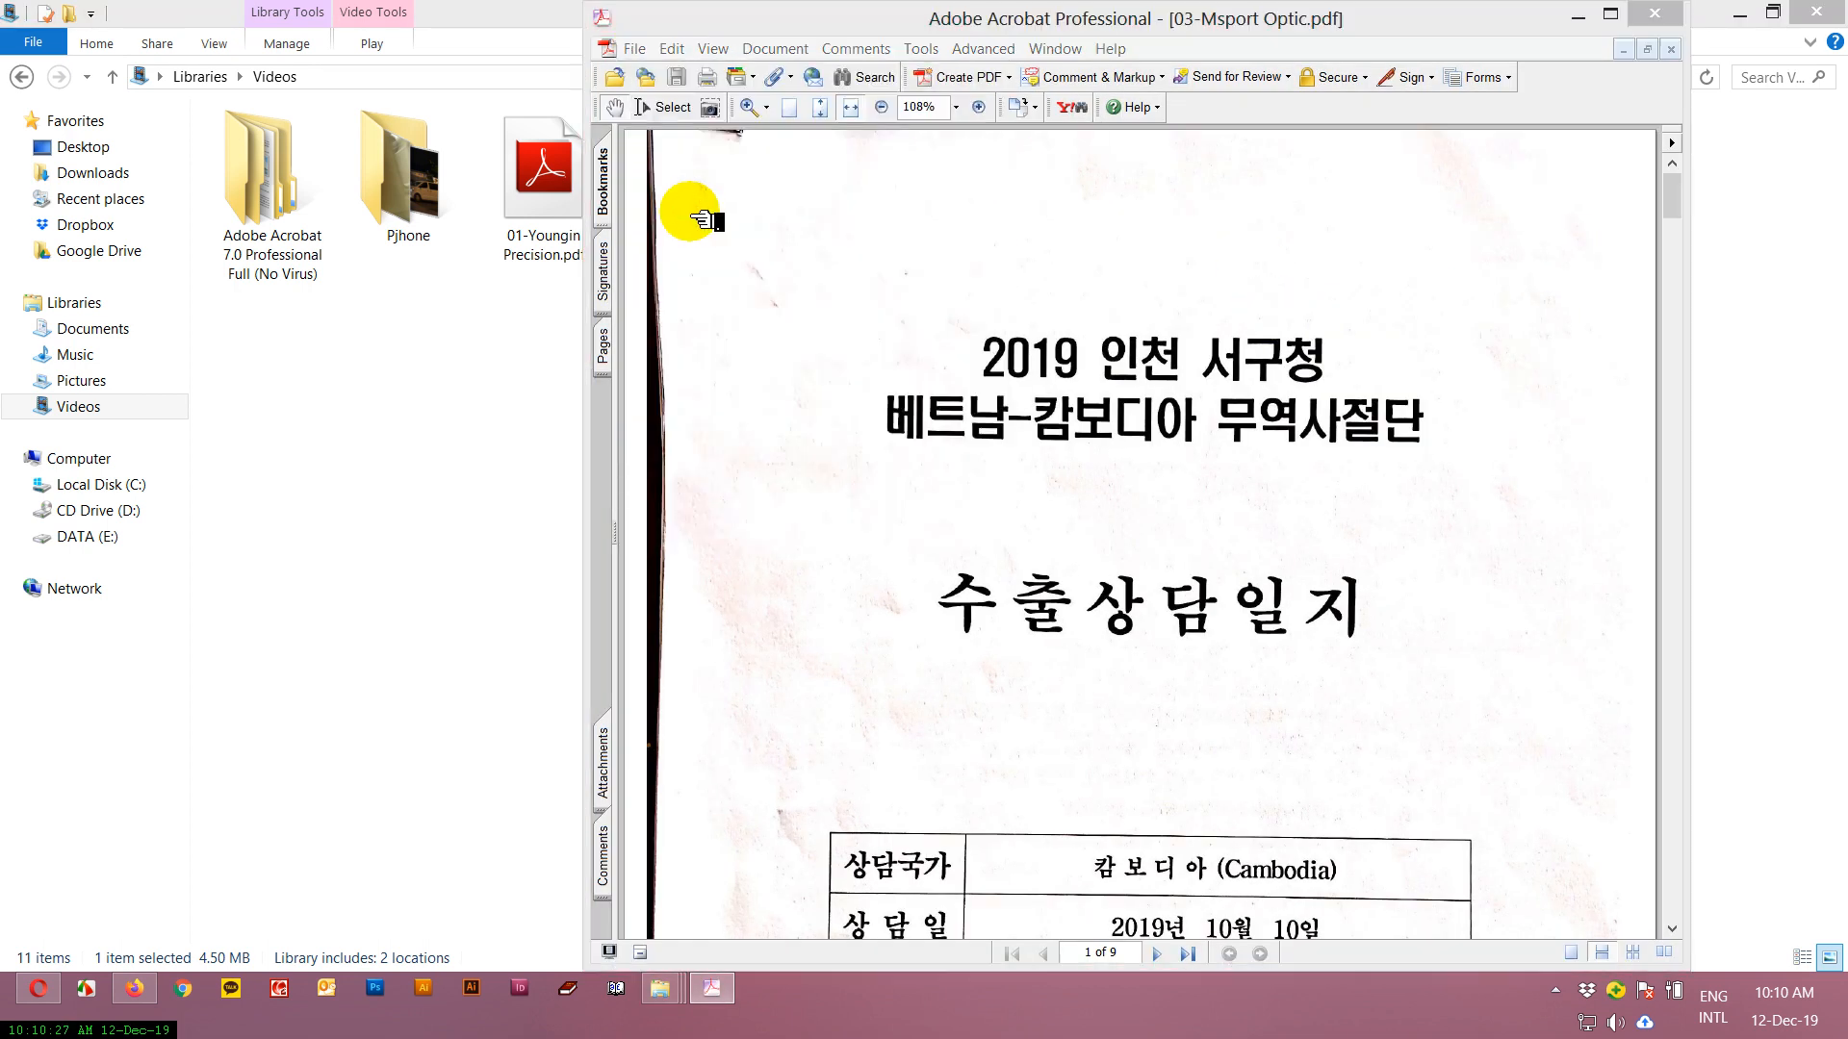
click(943, 566)
click(1417, 708)
Start saving a copy of the document in JPEG format as 03-Msport Optic.jpg in My Videos.
click(634, 48)
click(685, 208)
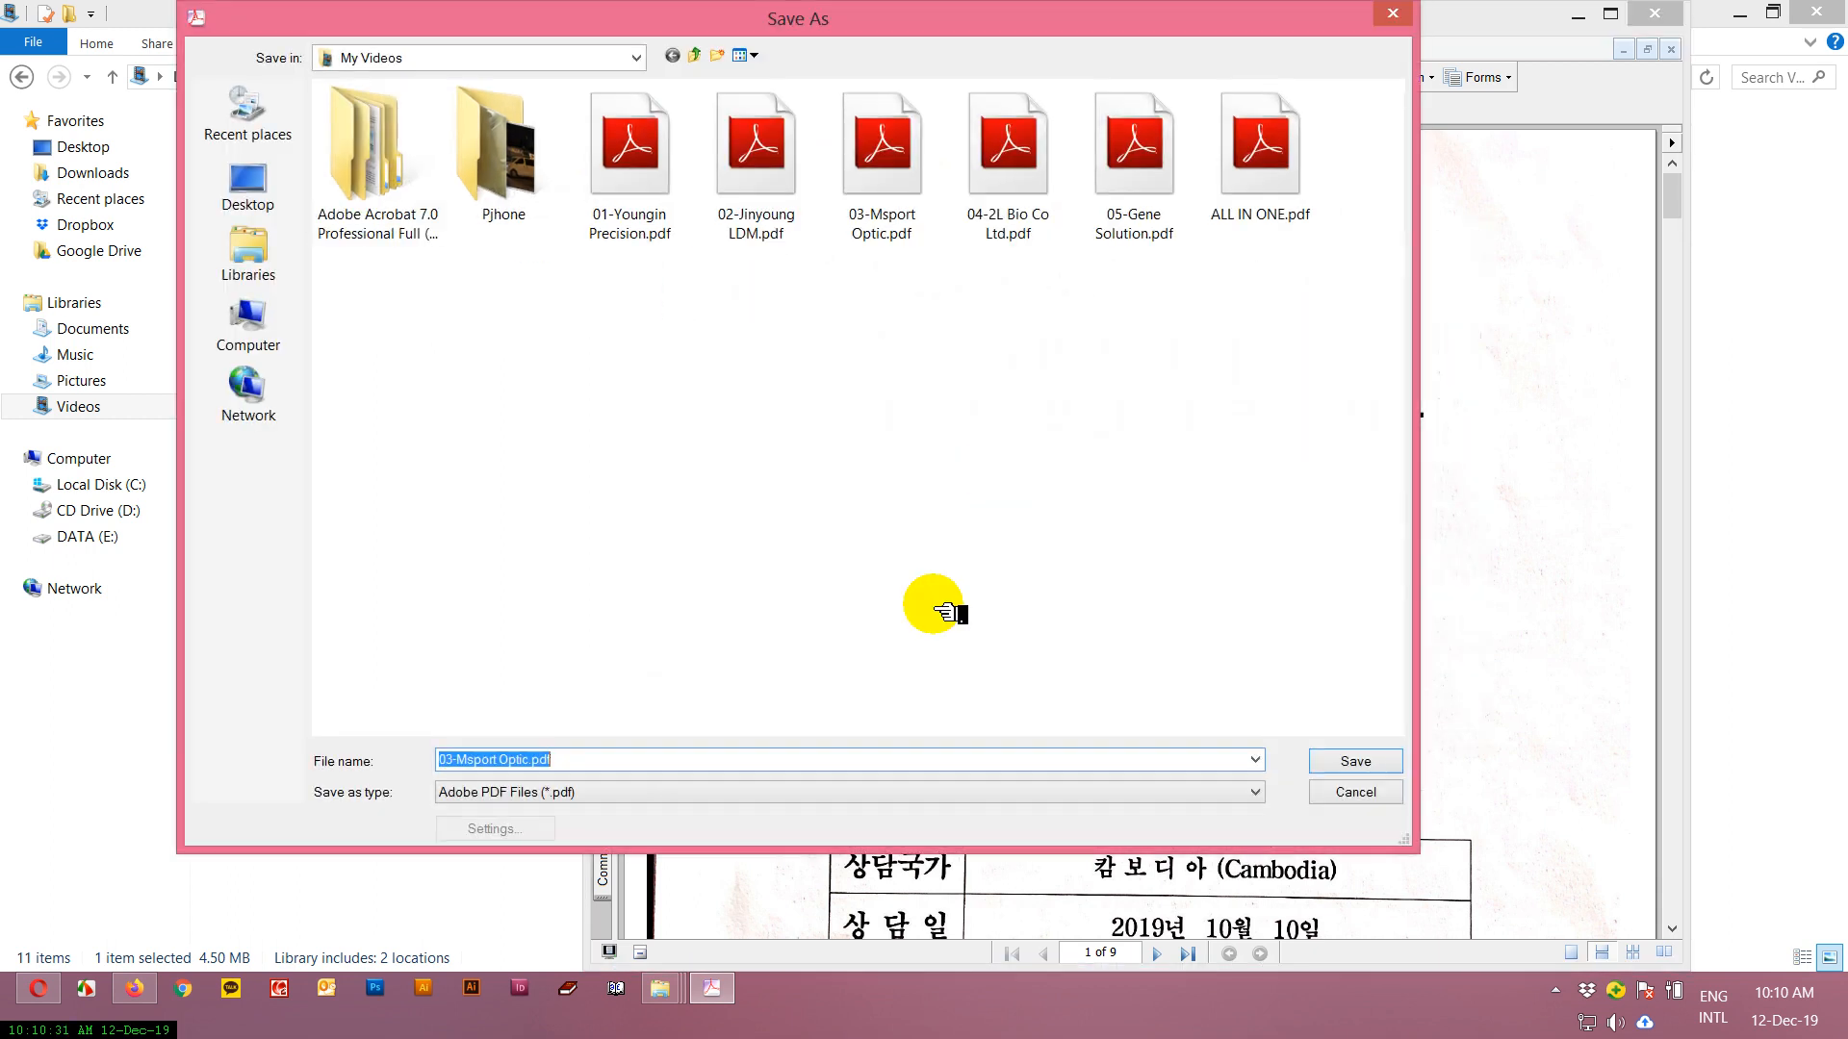
click(610, 799)
click(505, 874)
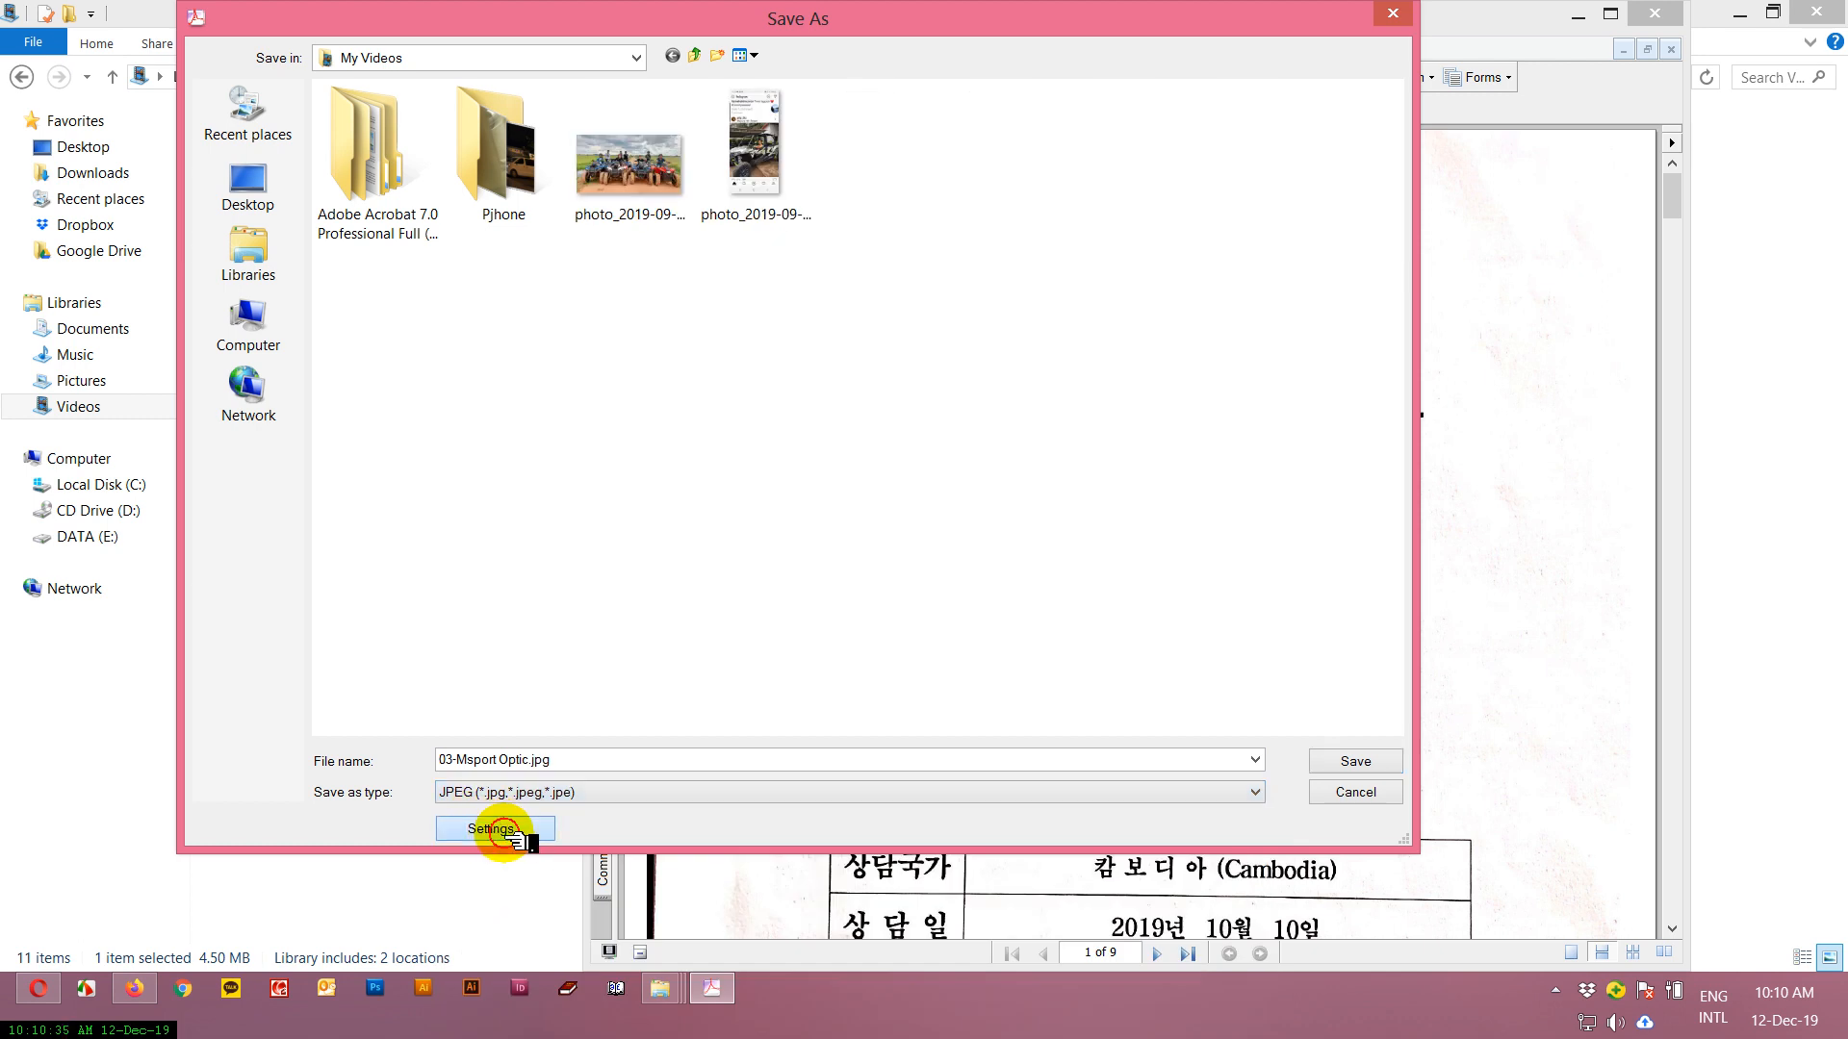
Set the JPEG conversion resolution to 300 pixels/inch, save the pages as images and close Acrobat.
click(495, 829)
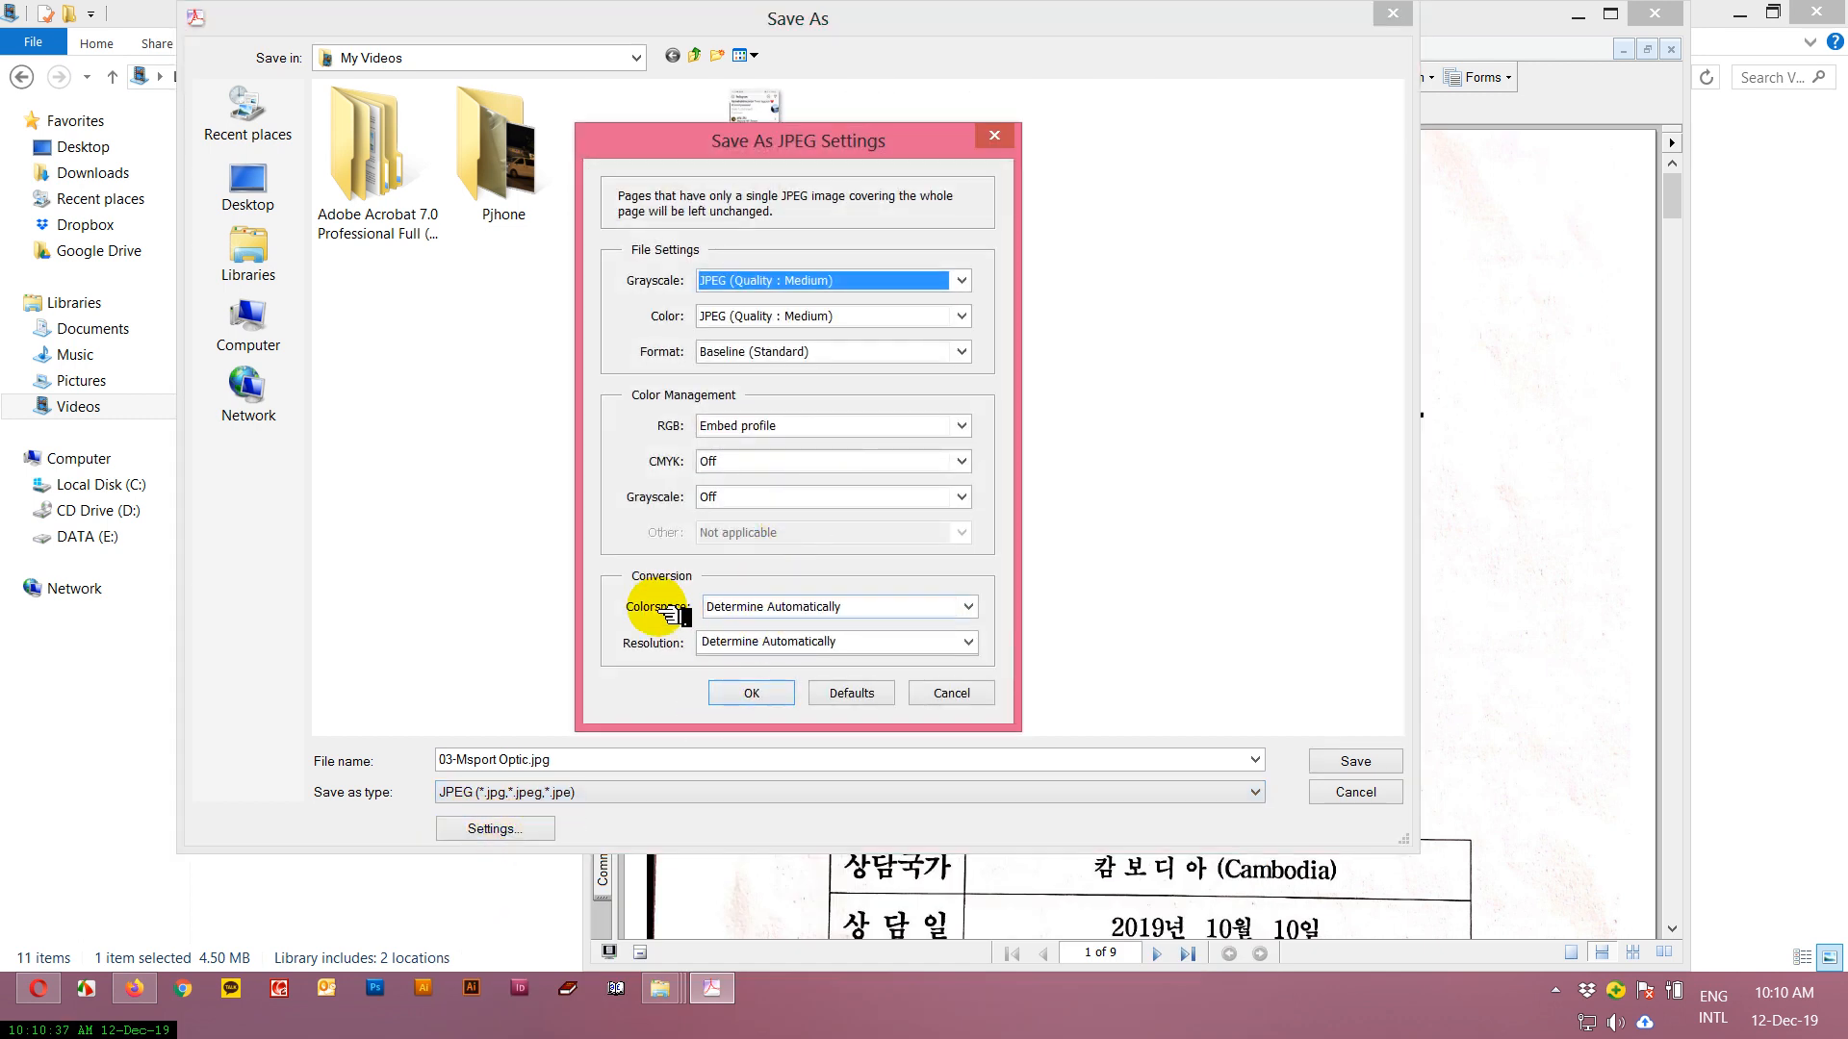
click(737, 649)
click(967, 642)
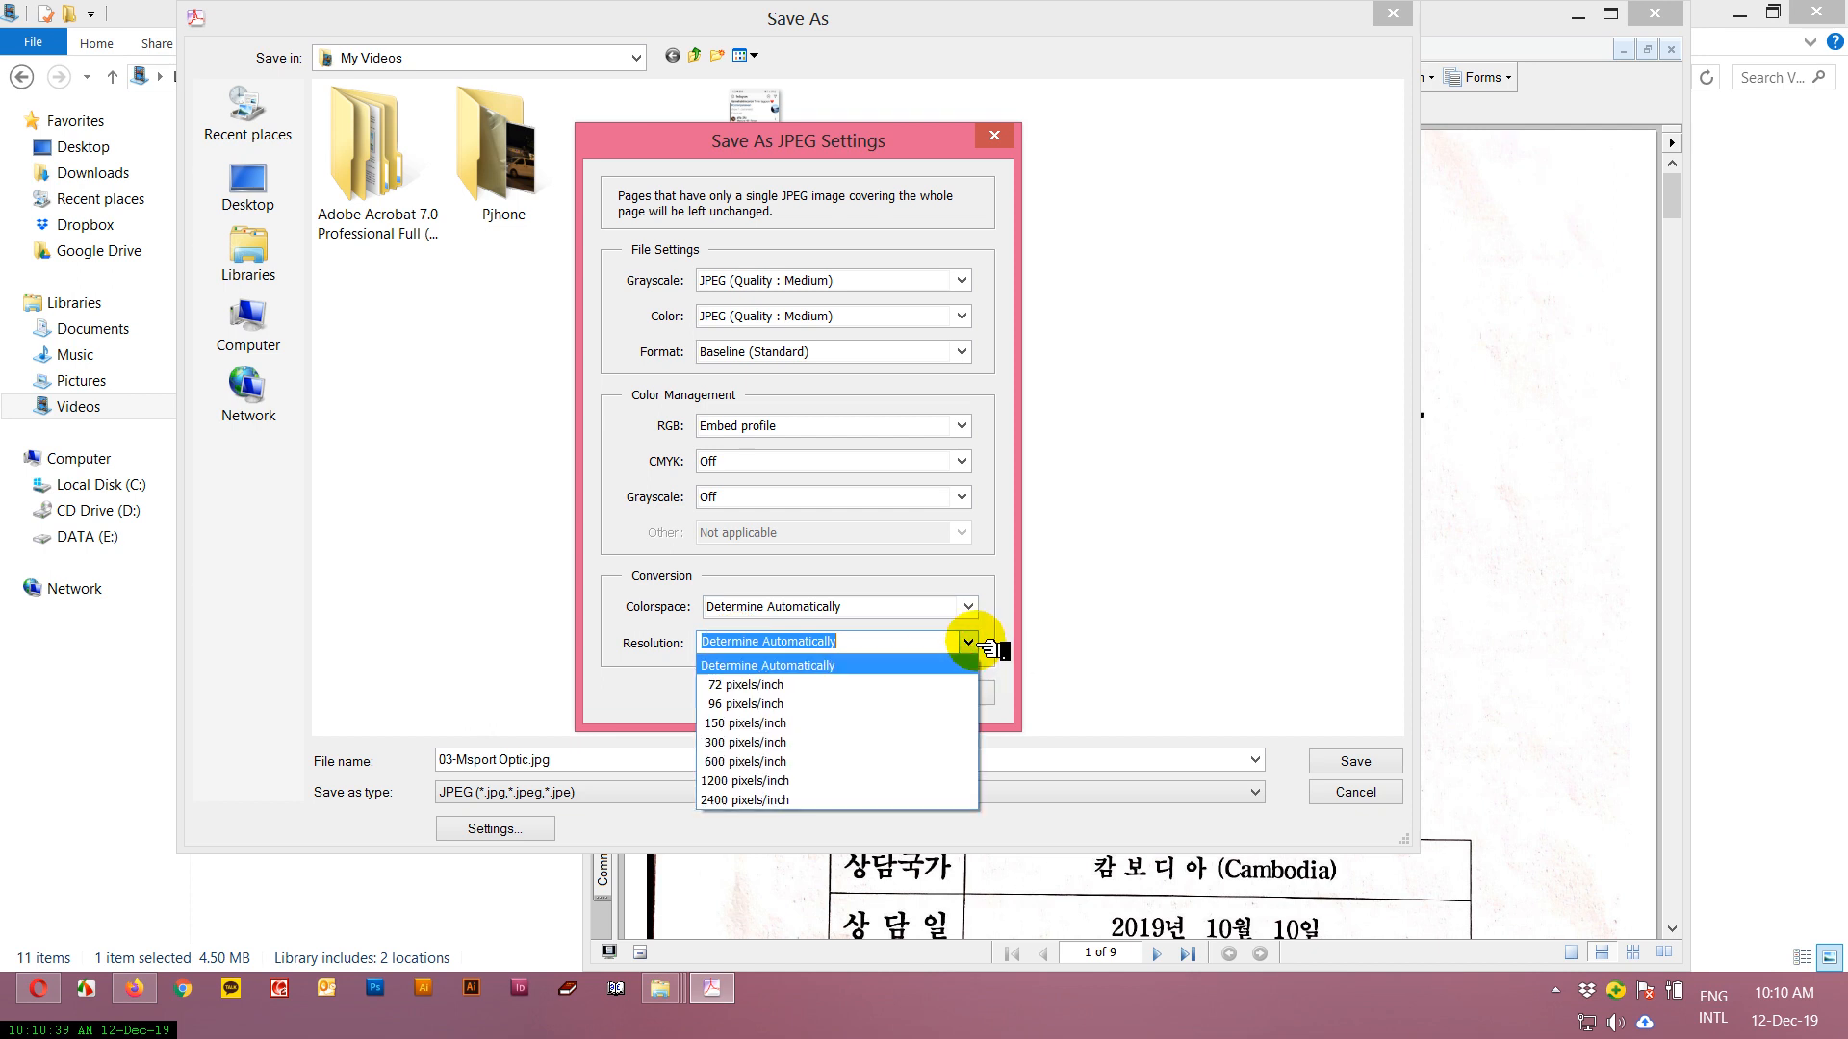
click(749, 743)
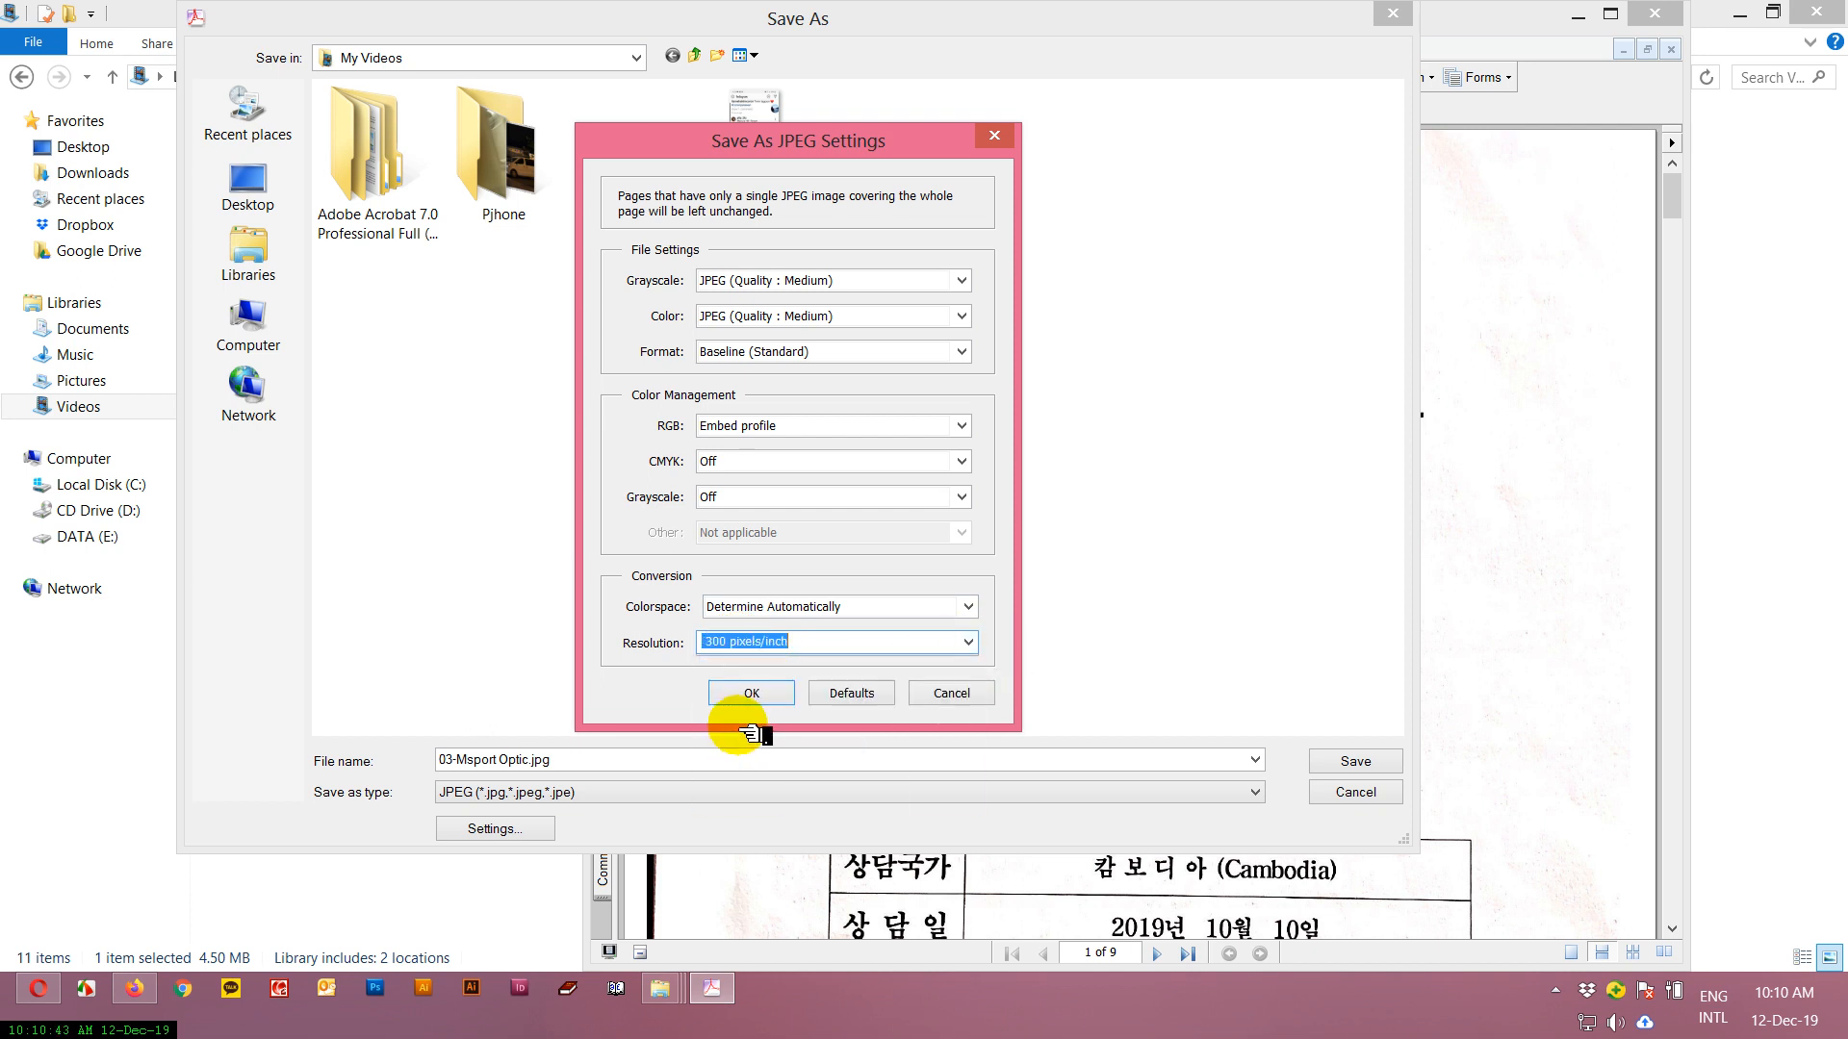
click(746, 692)
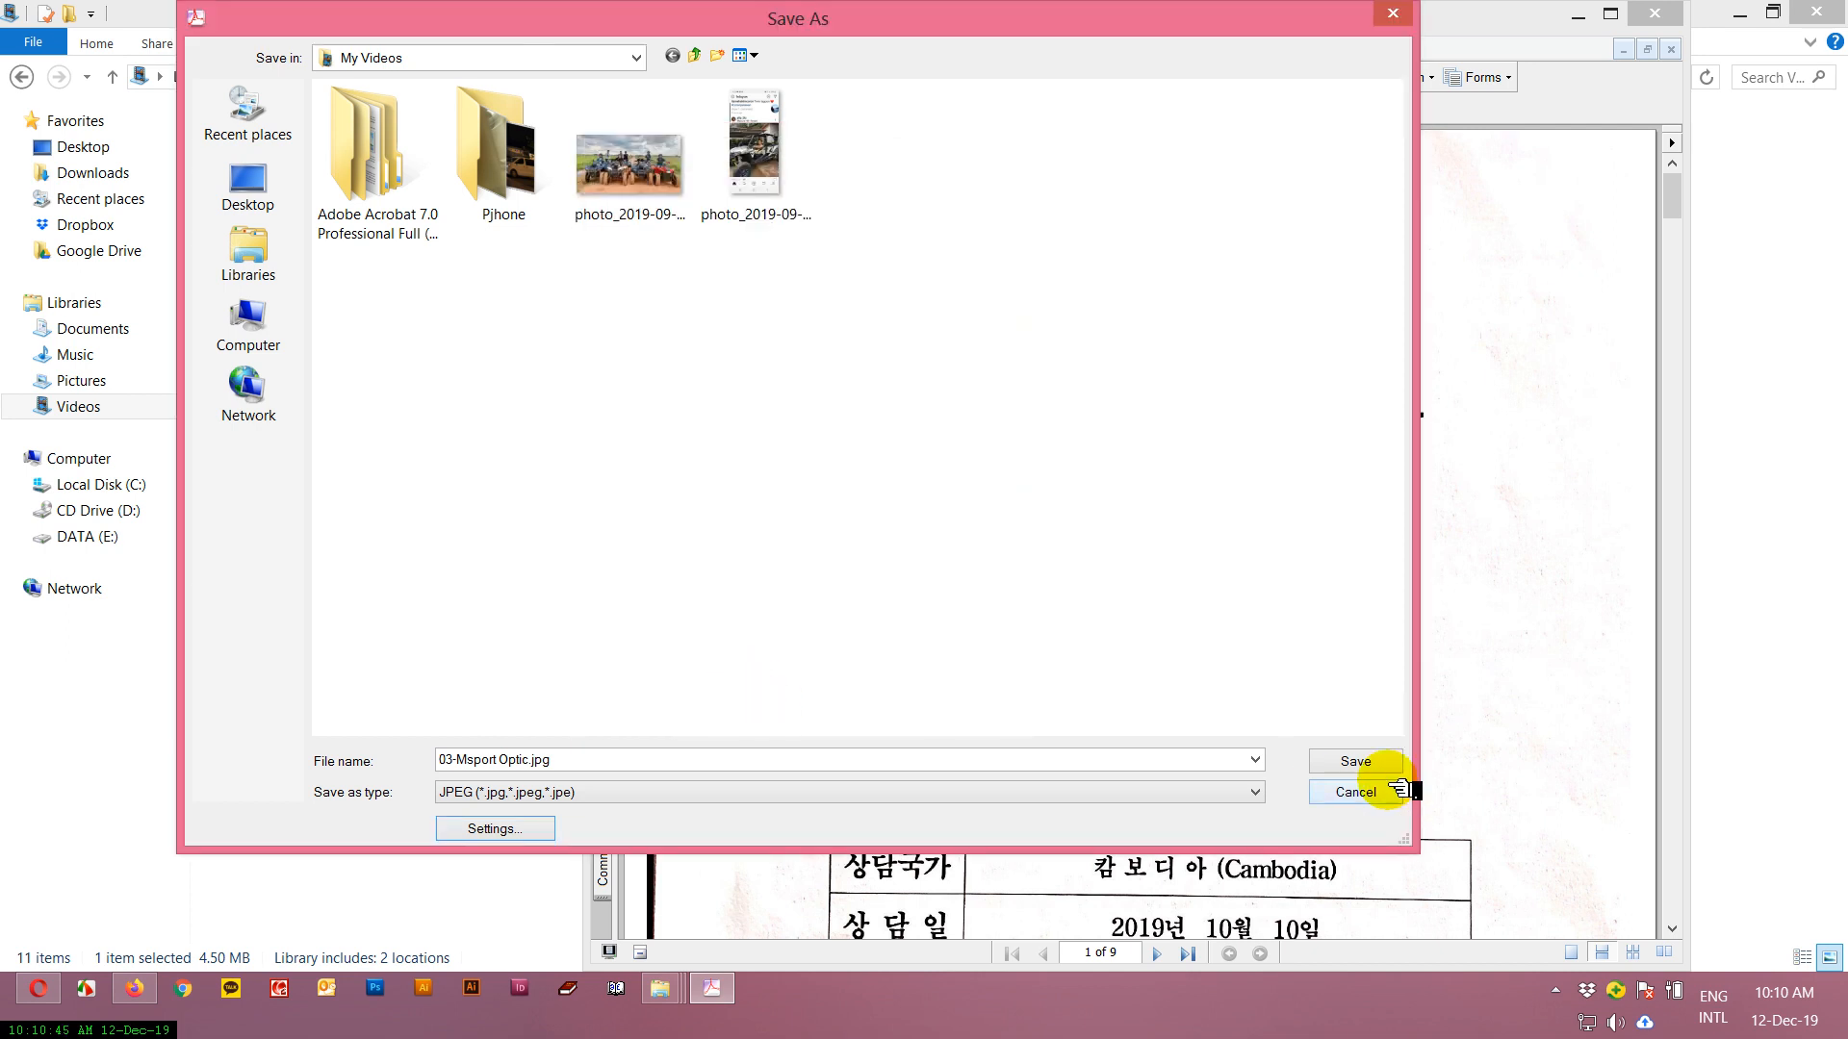
click(1371, 760)
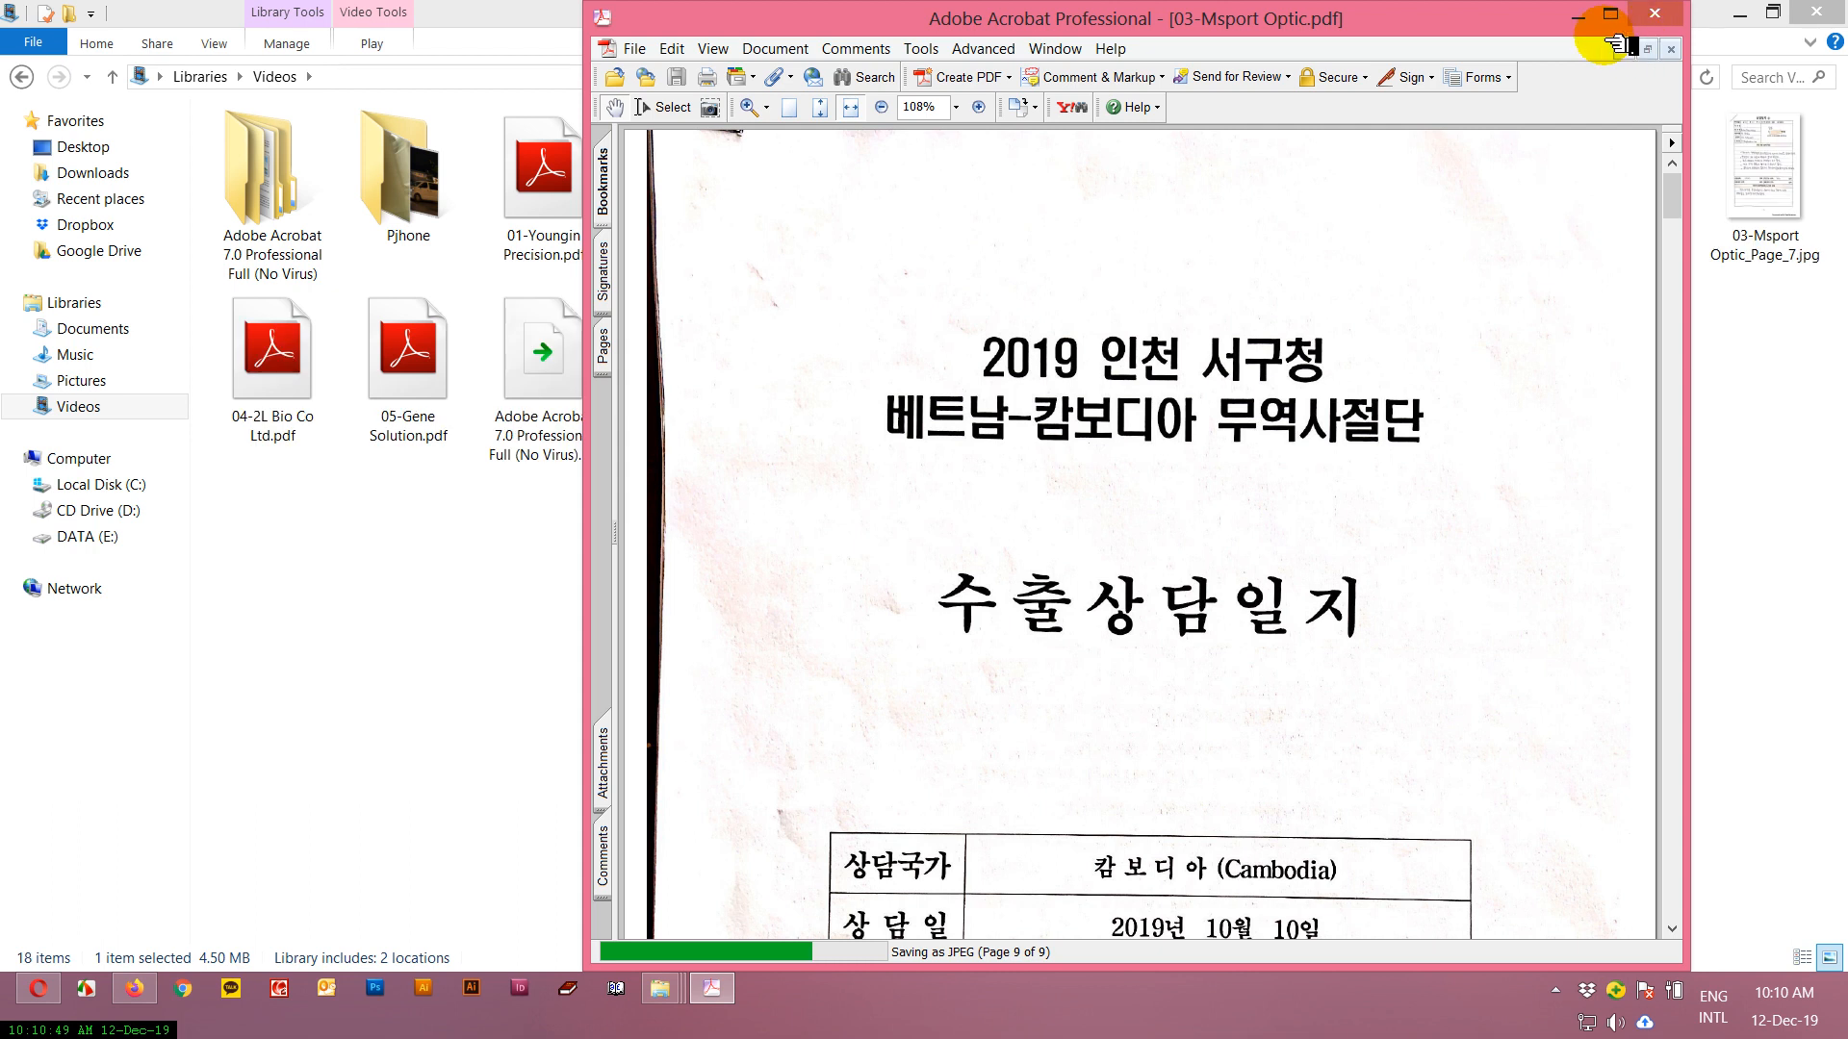
click(1638, 19)
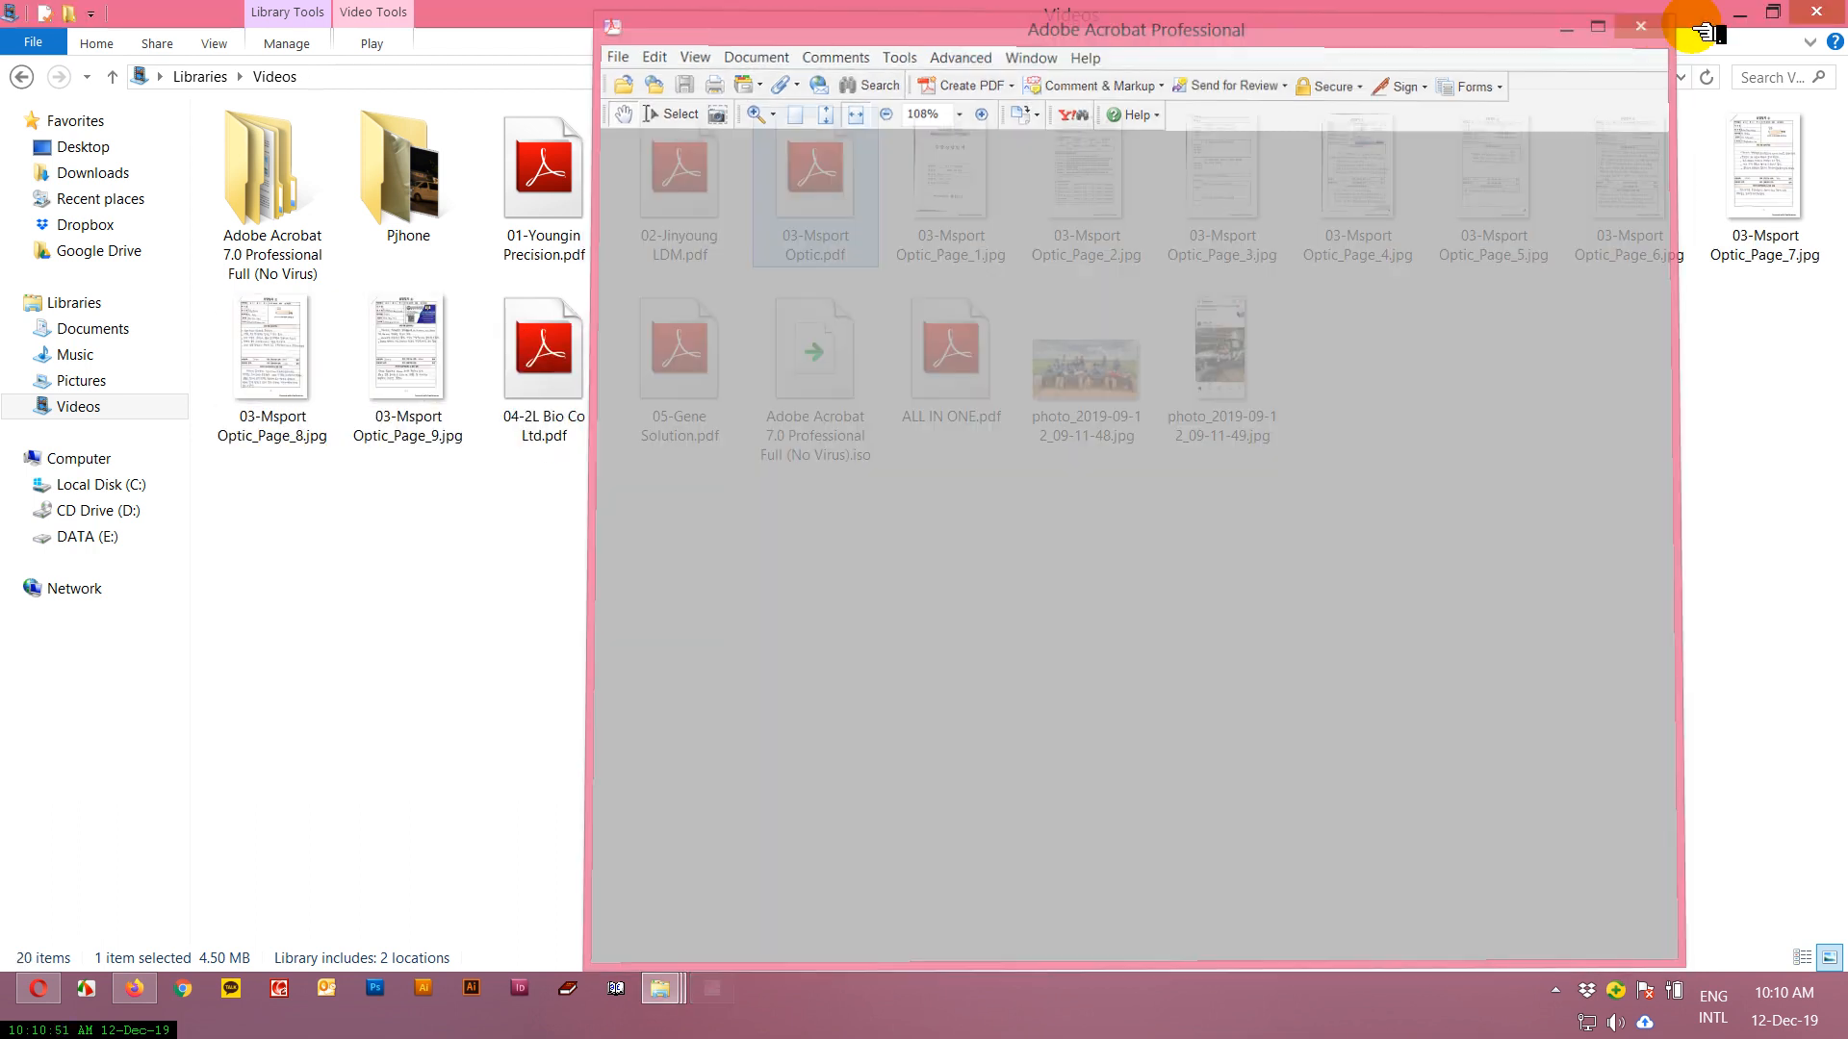
View the exported 03-Msport Optic page images from page 2 to page 5 and close the photo viewer.
click(951, 198)
double_click(1106, 189)
key(Right)
key(Right)
key(Right)
key(Right)
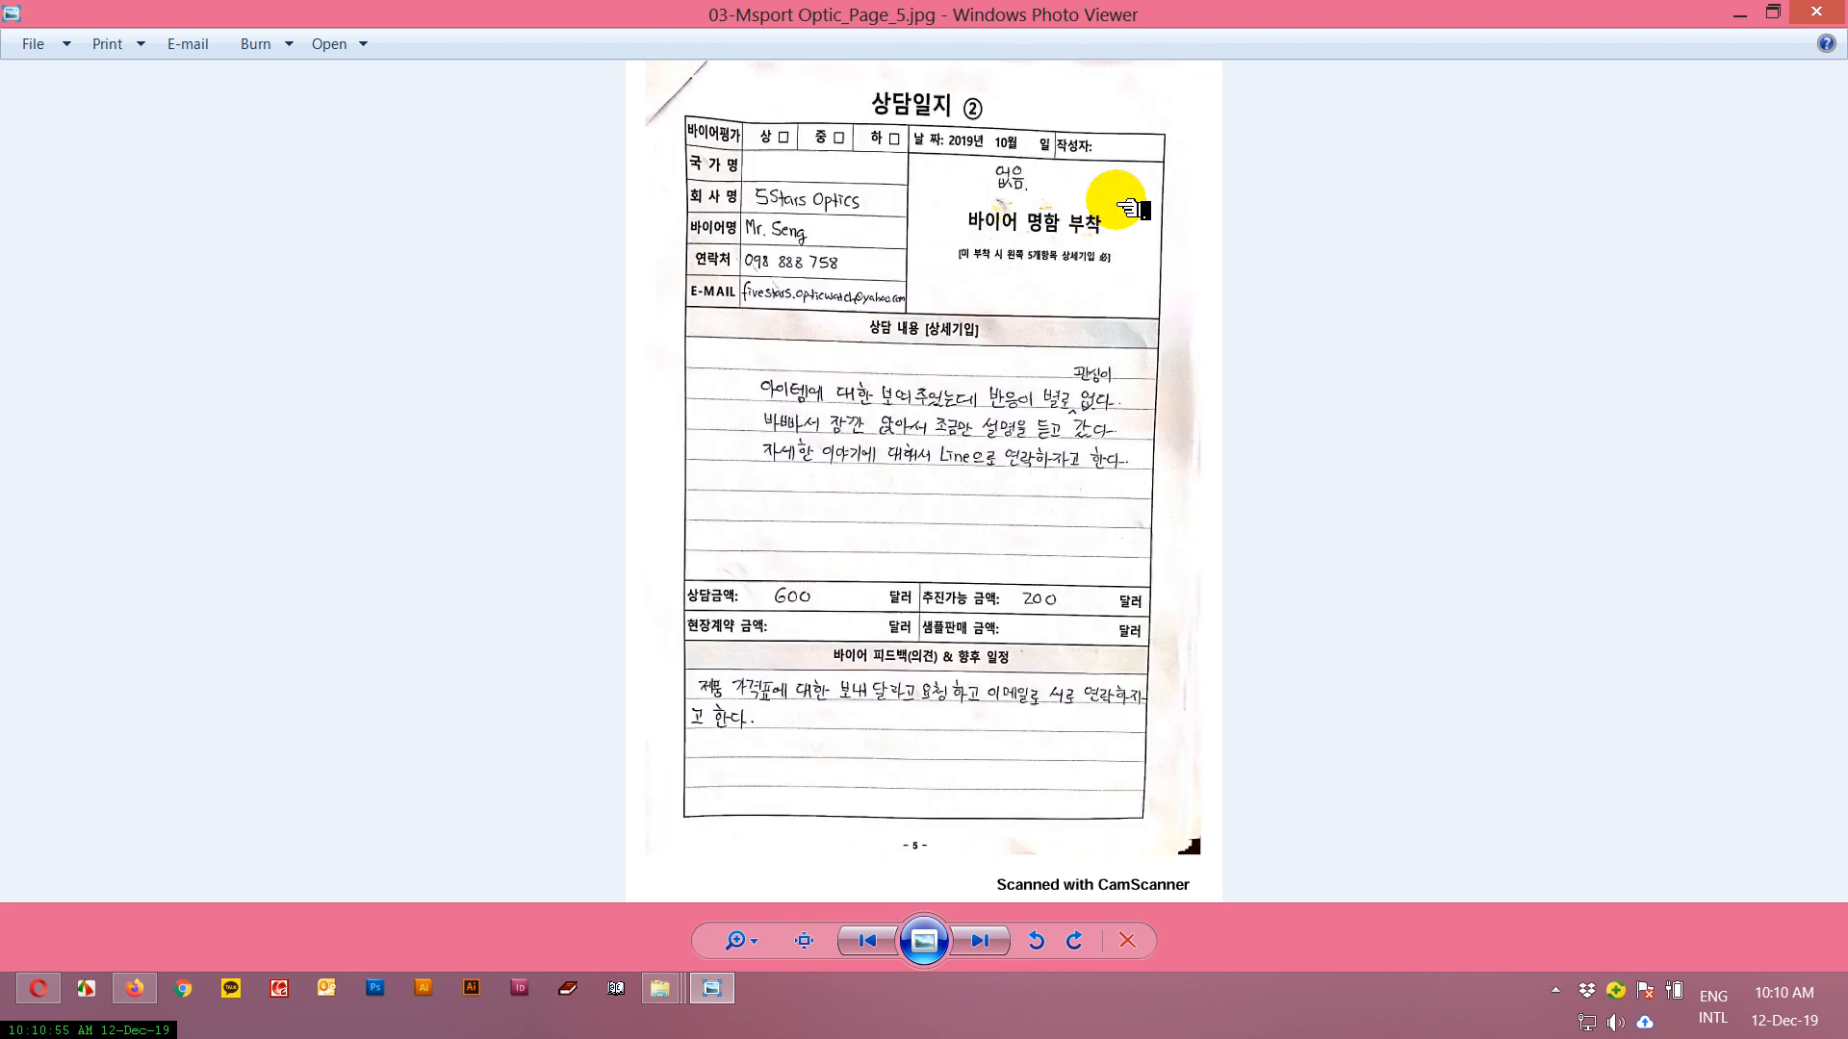
click(1816, 12)
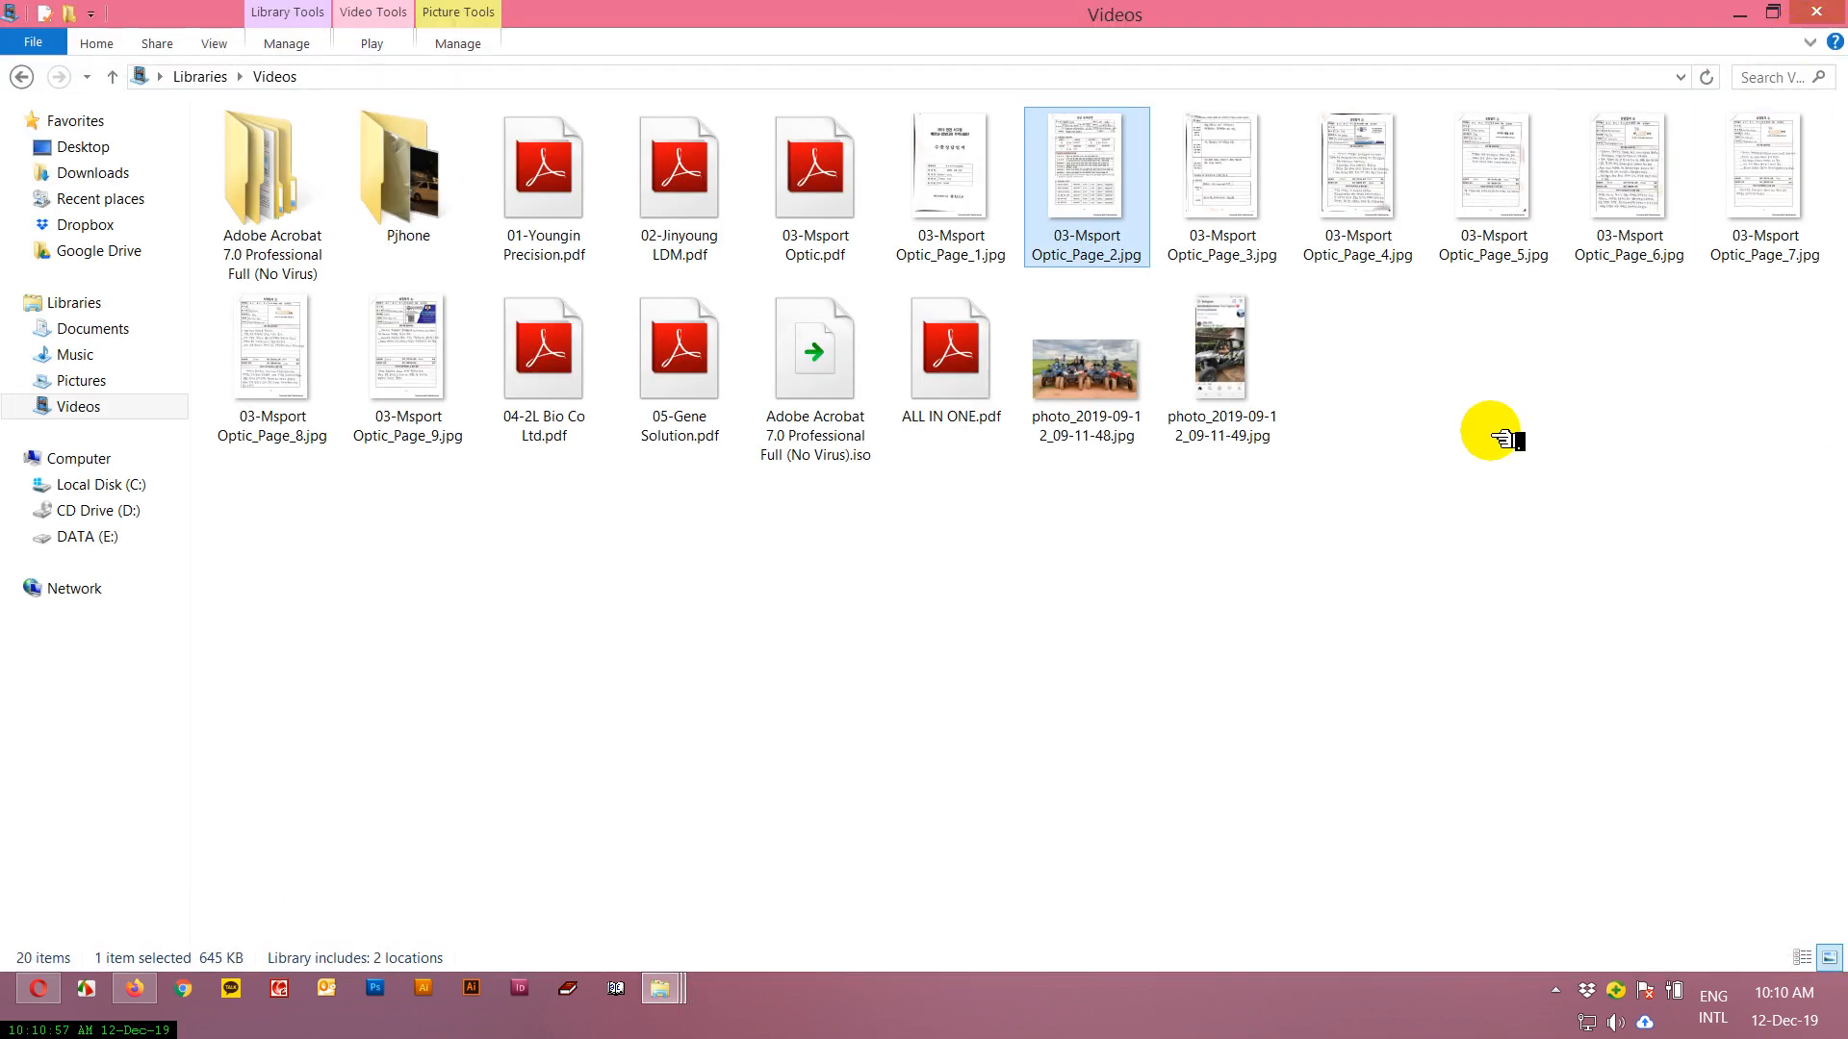
click(1505, 440)
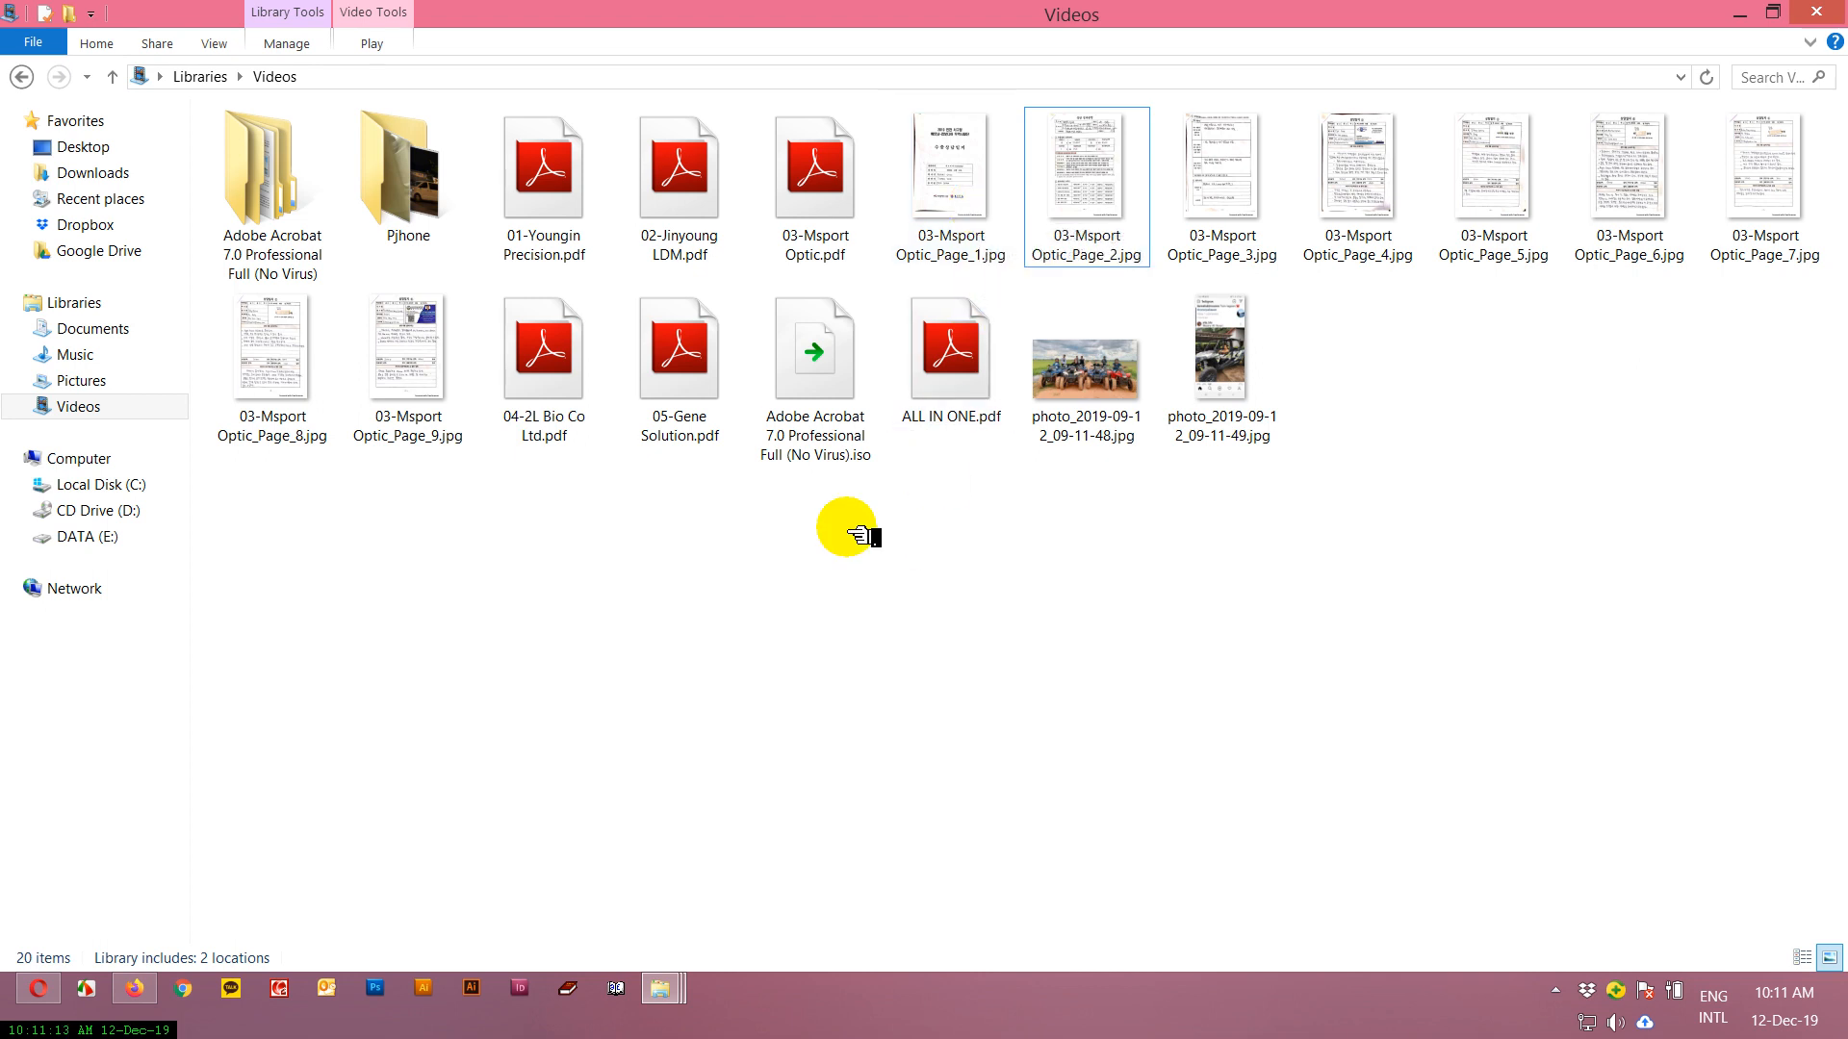
Open 02-Jinyoung LDM.pdf from the Videos folder with Adobe Acrobat 7.0.
right_click(712, 195)
mouse_move(1064, 302)
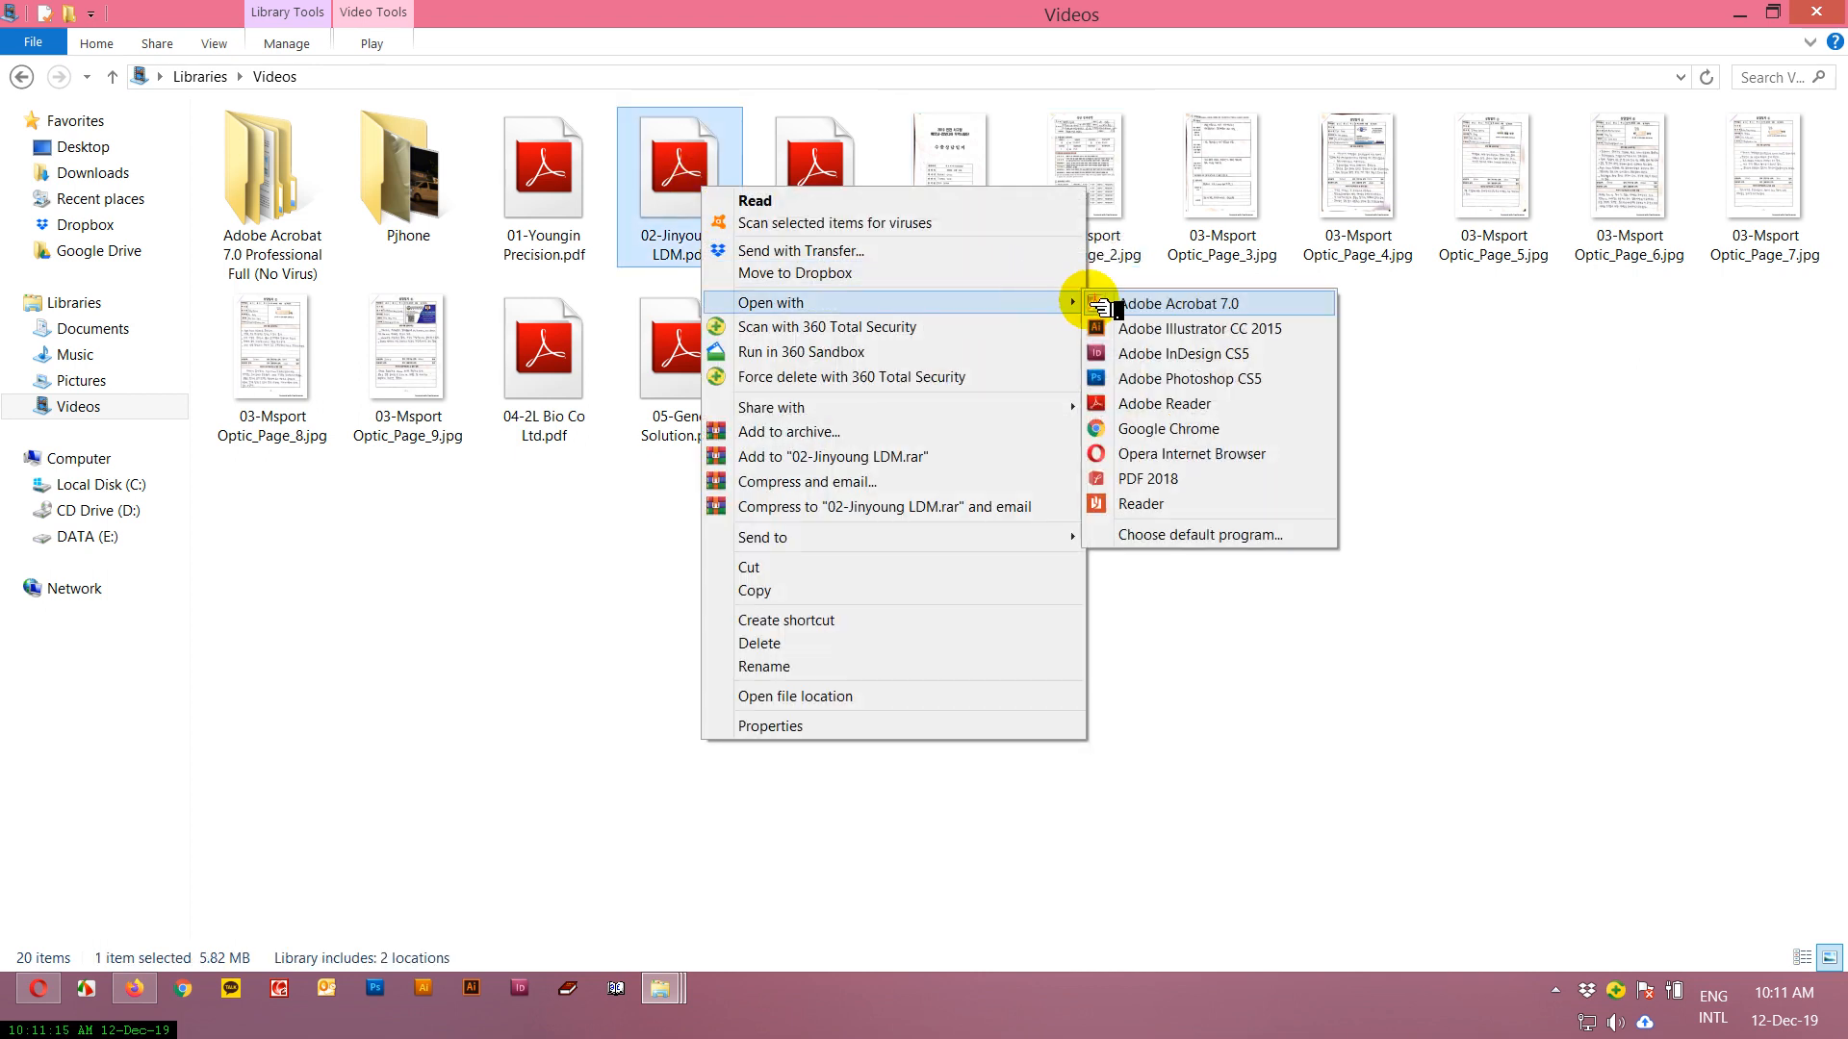
click(1155, 310)
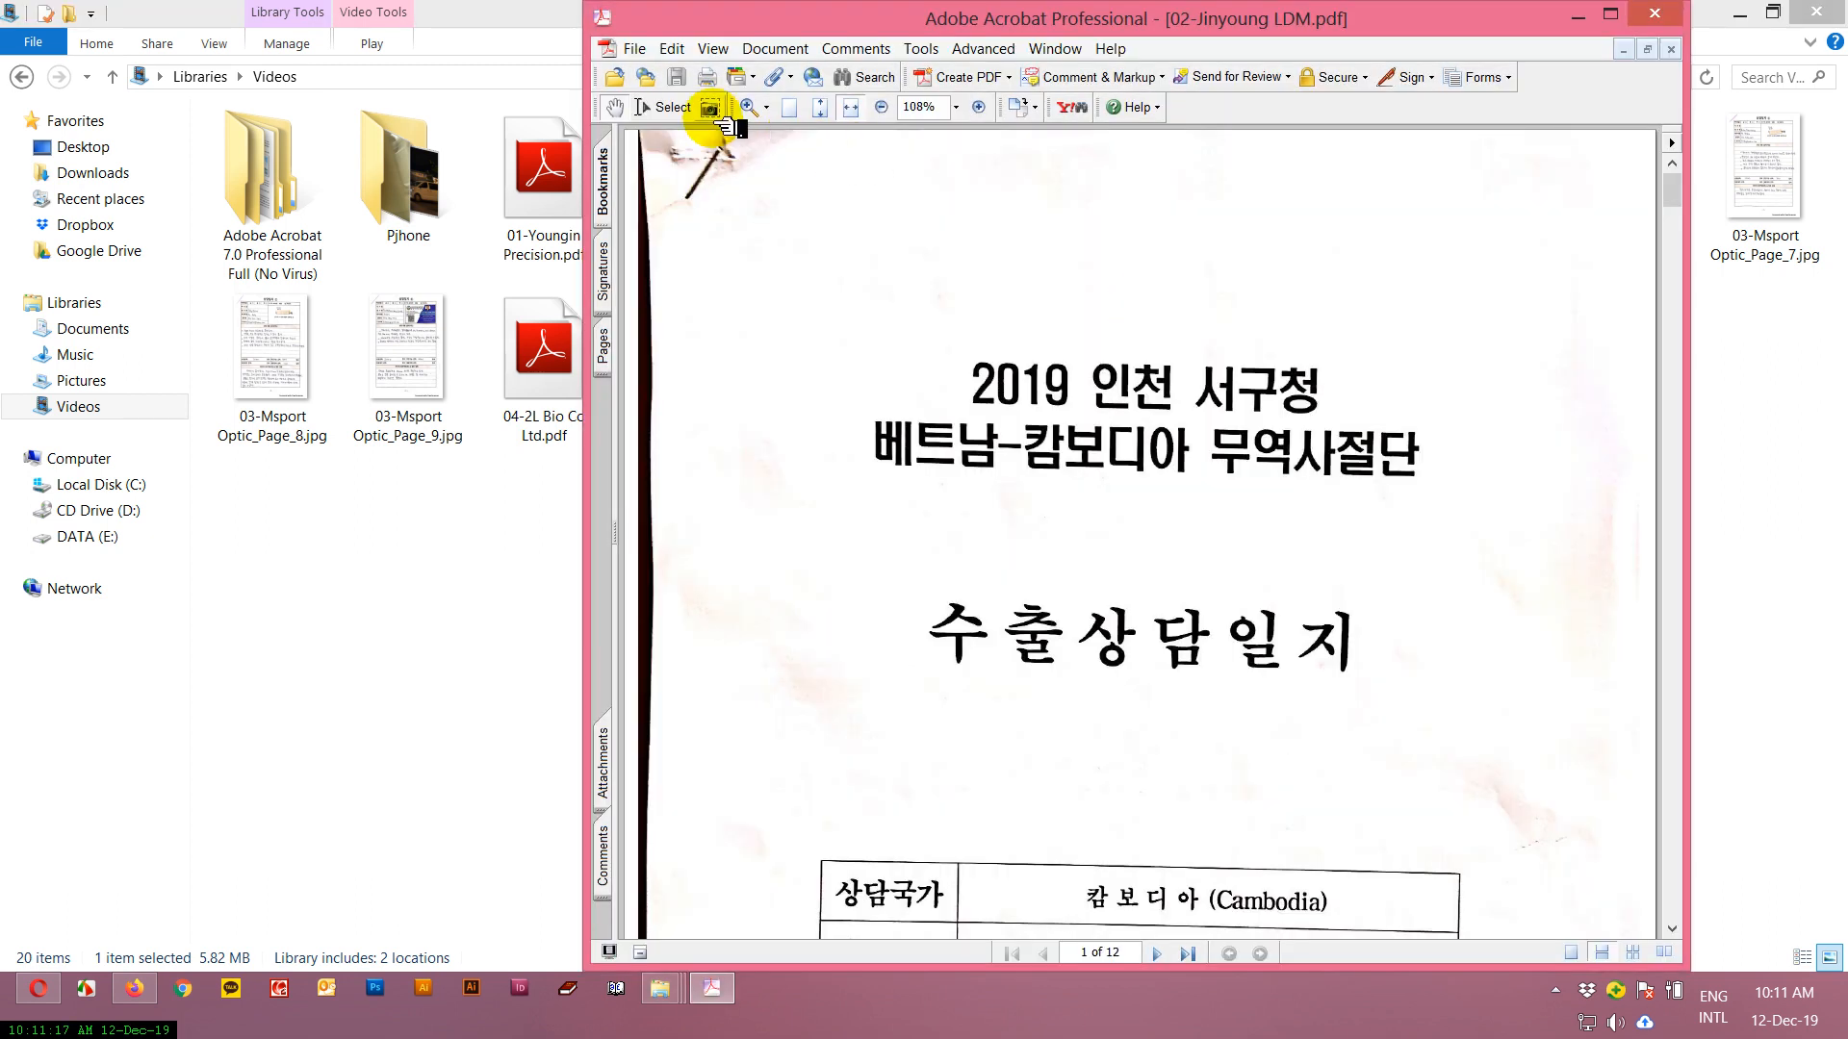
click(640, 48)
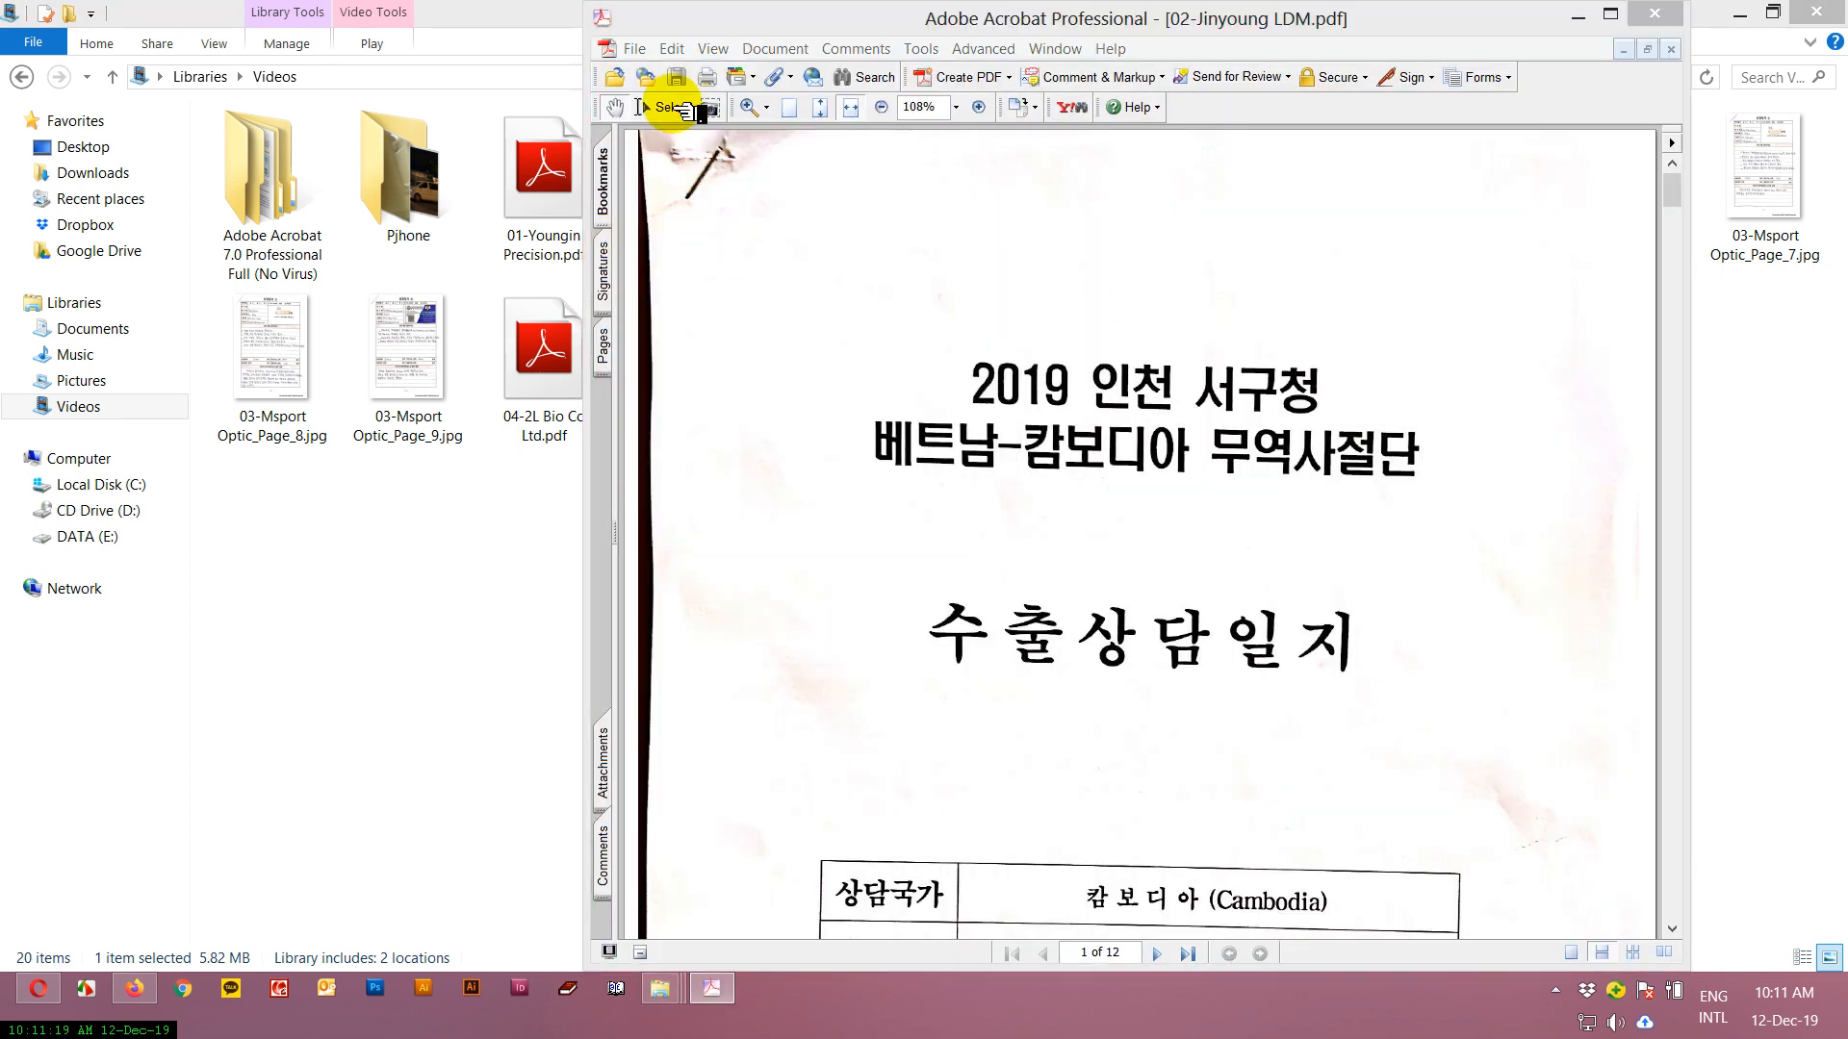
click(1426, 711)
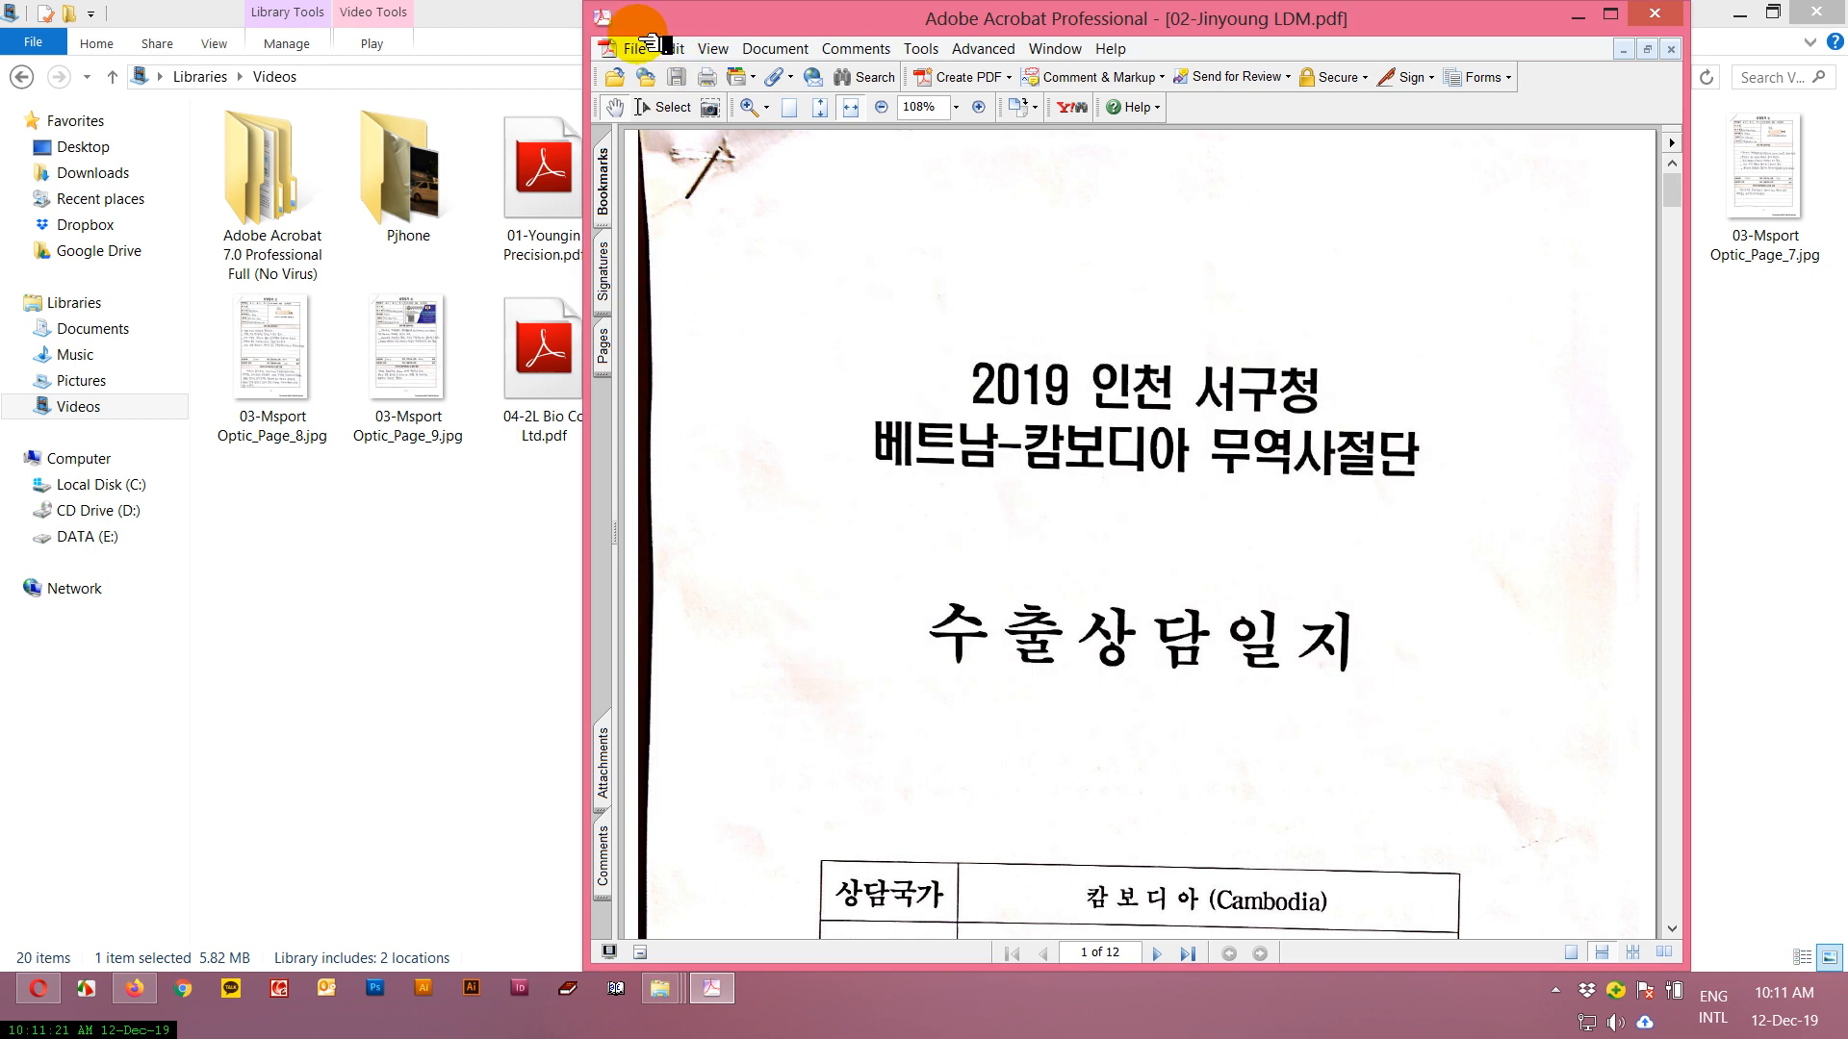
Save the 02-Jinyoung LDM document as JPEG page images at 300 pixels/inch and close Acrobat.
click(634, 48)
click(674, 207)
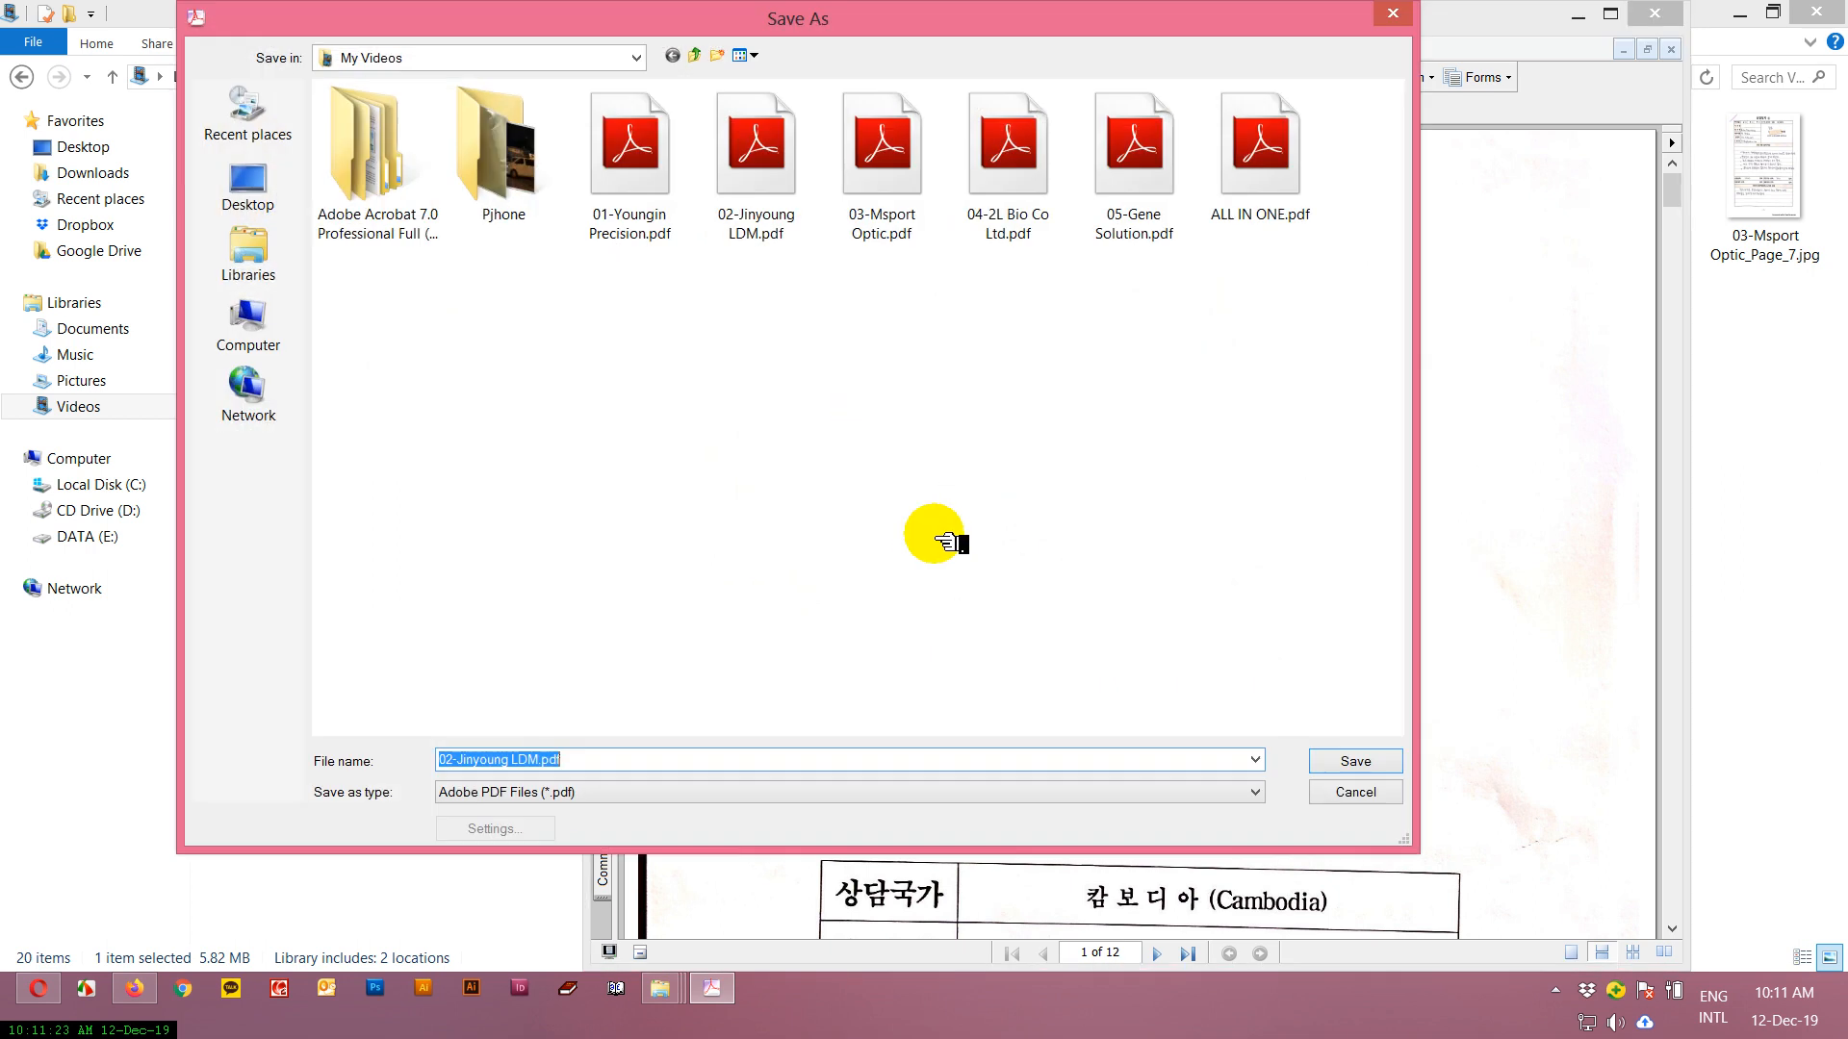
click(536, 792)
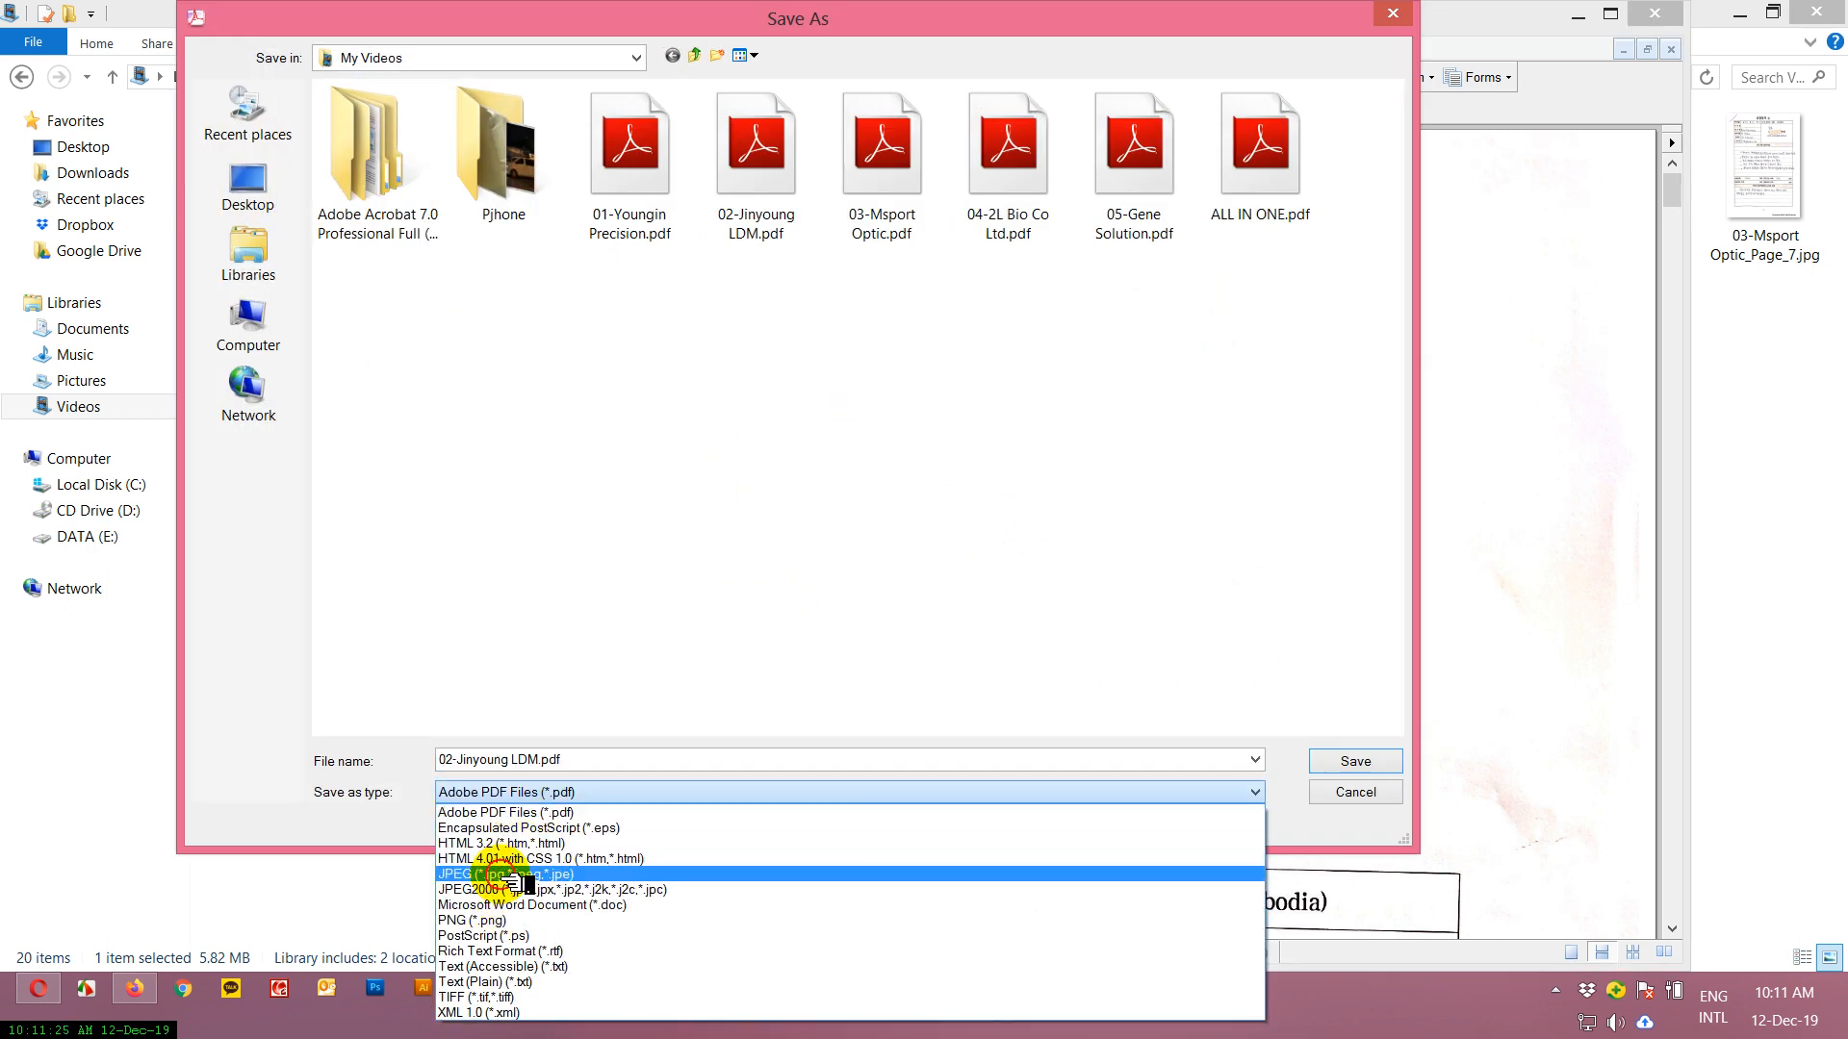
click(500, 874)
click(493, 828)
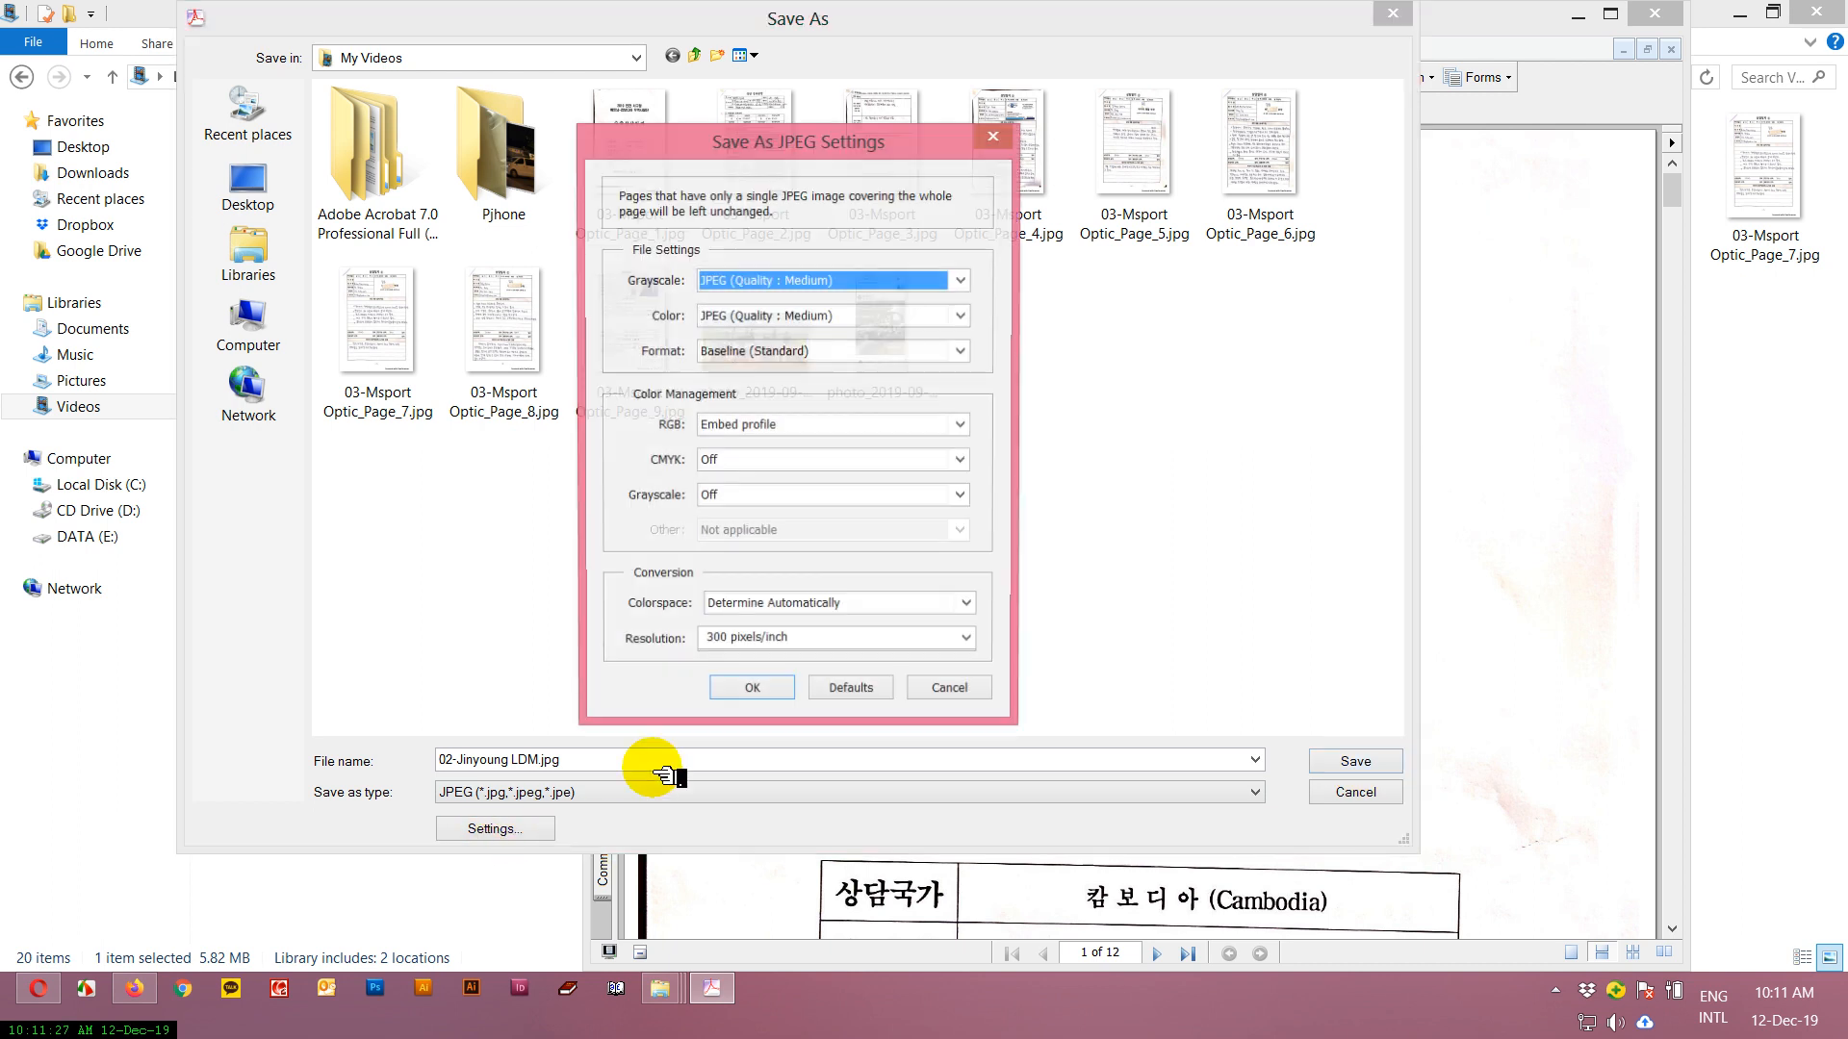
click(770, 692)
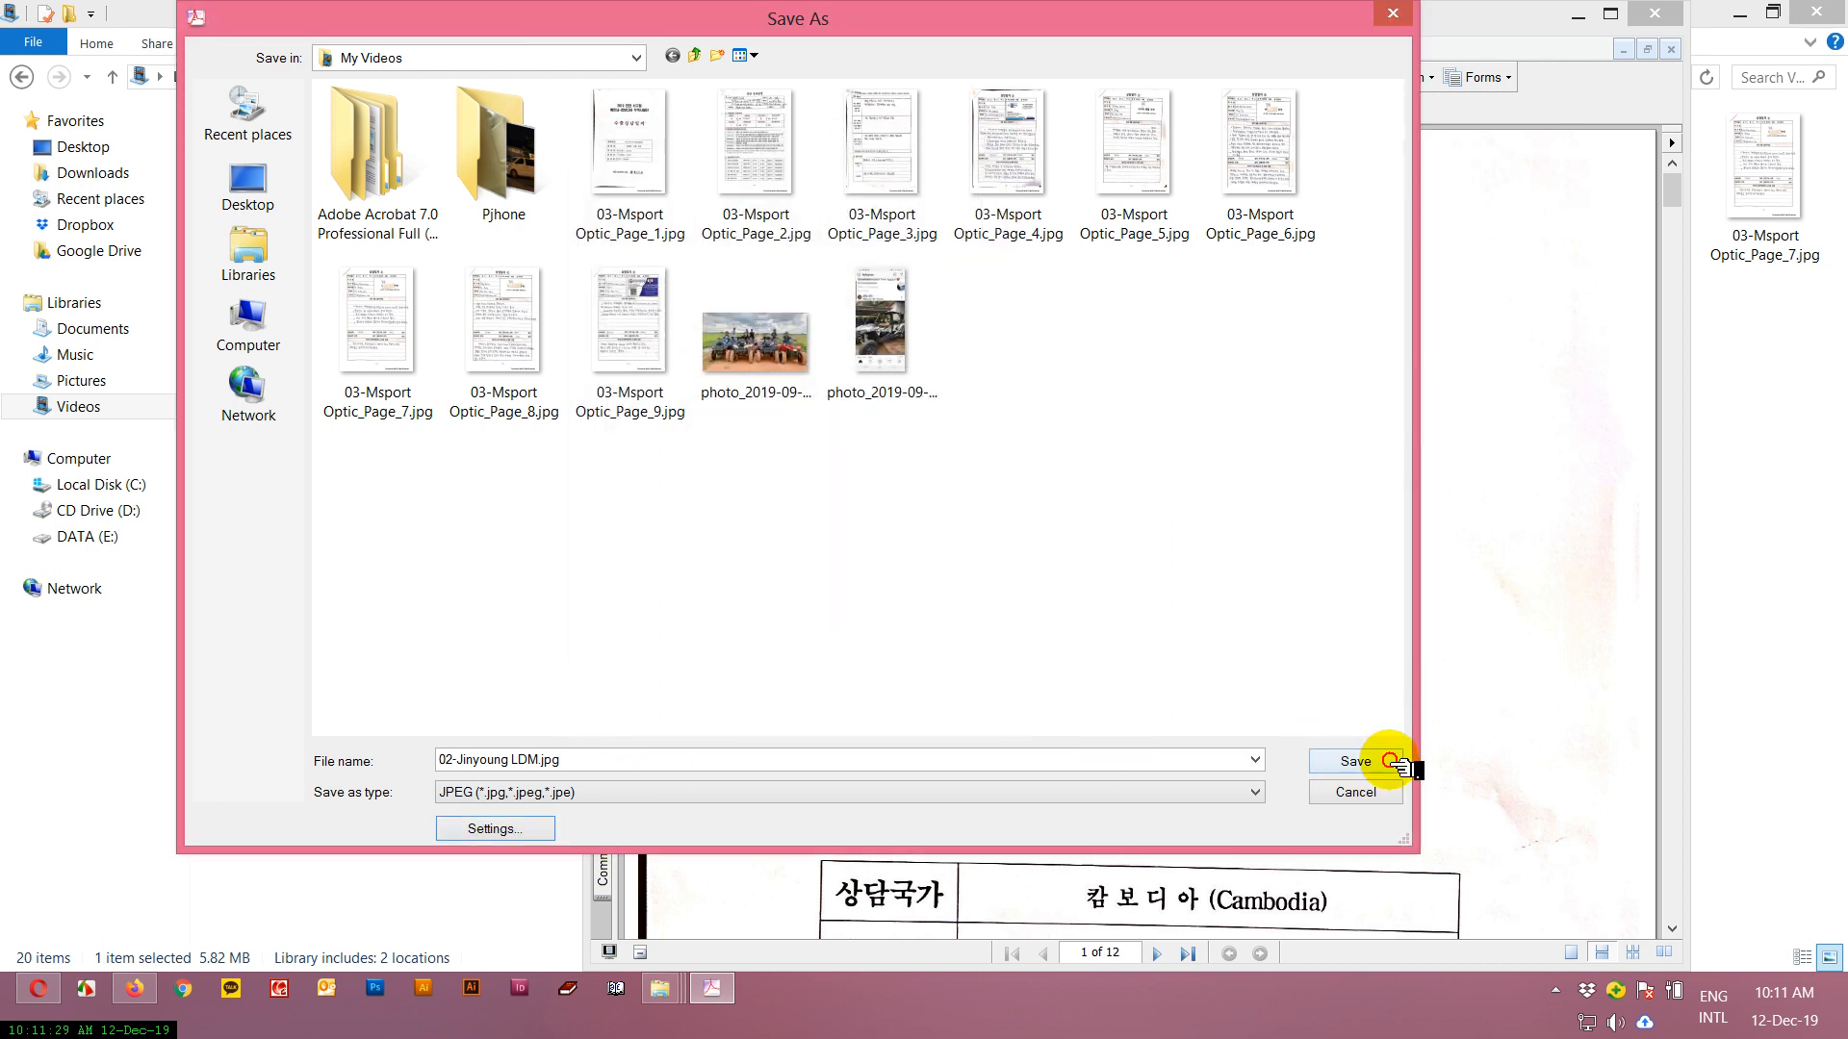
click(1391, 762)
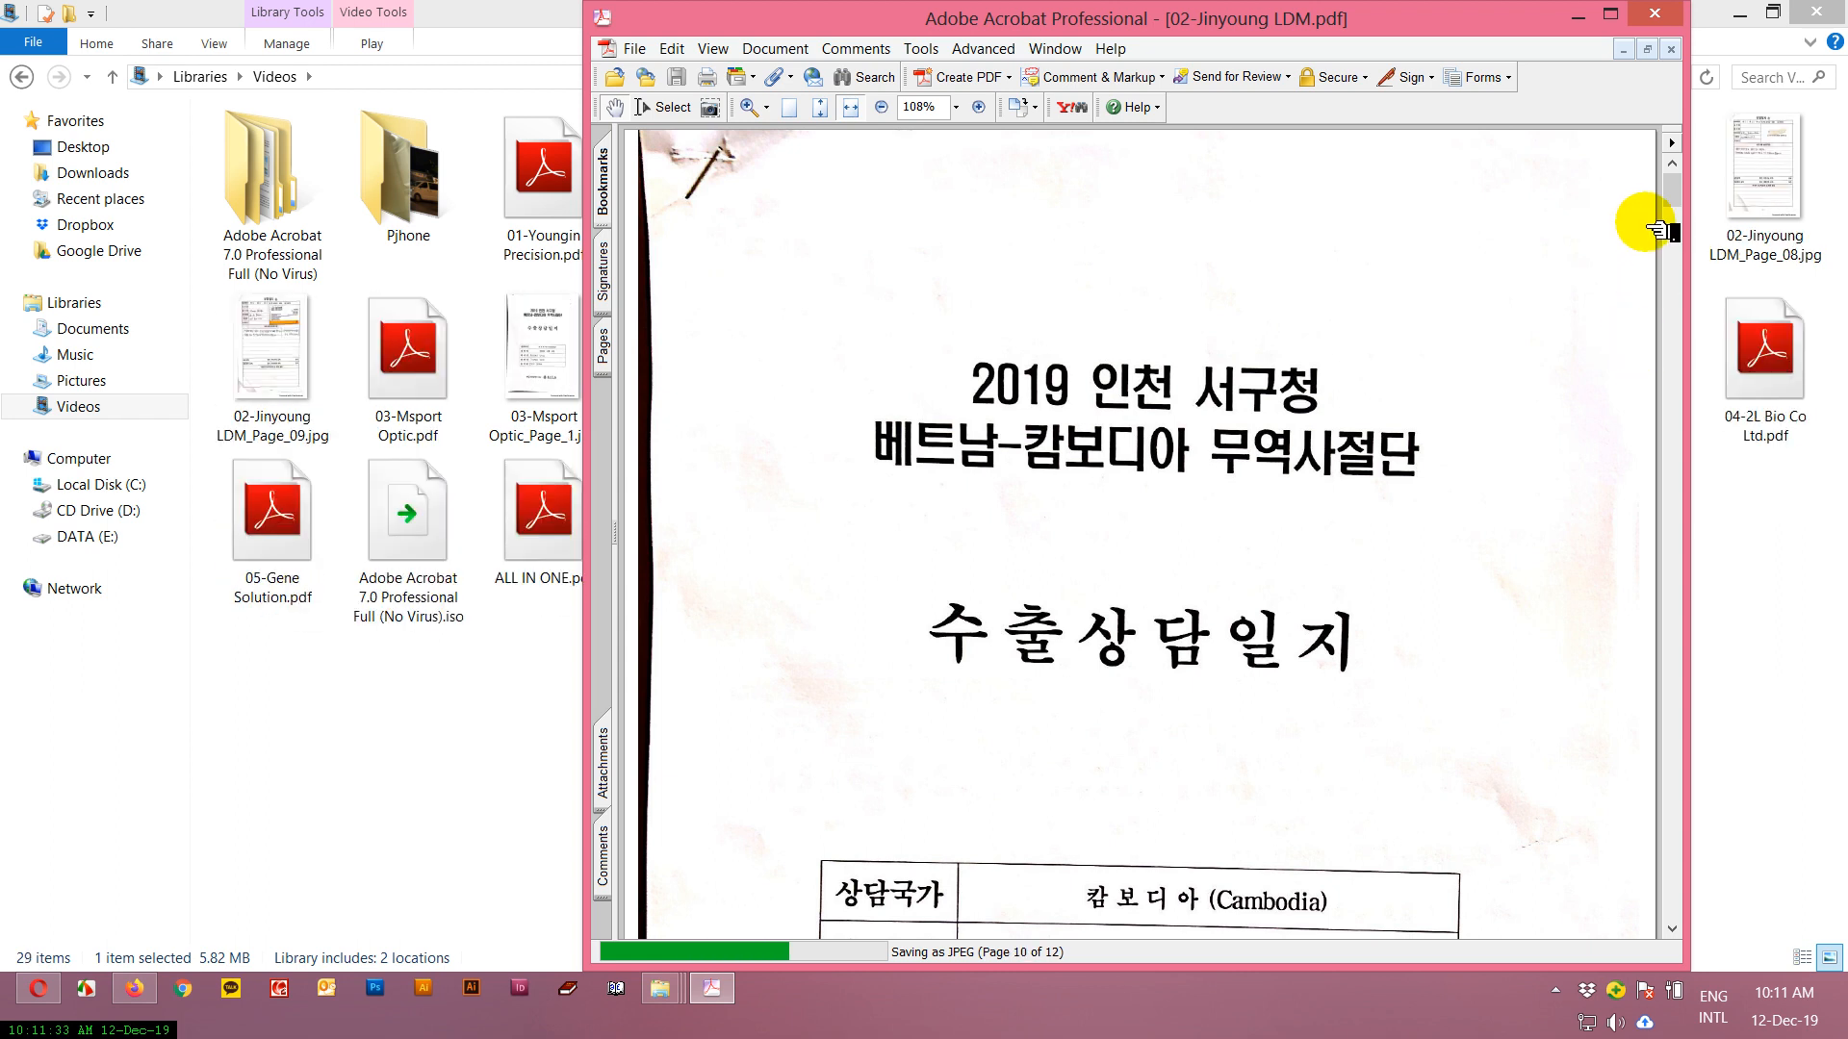
click(1657, 15)
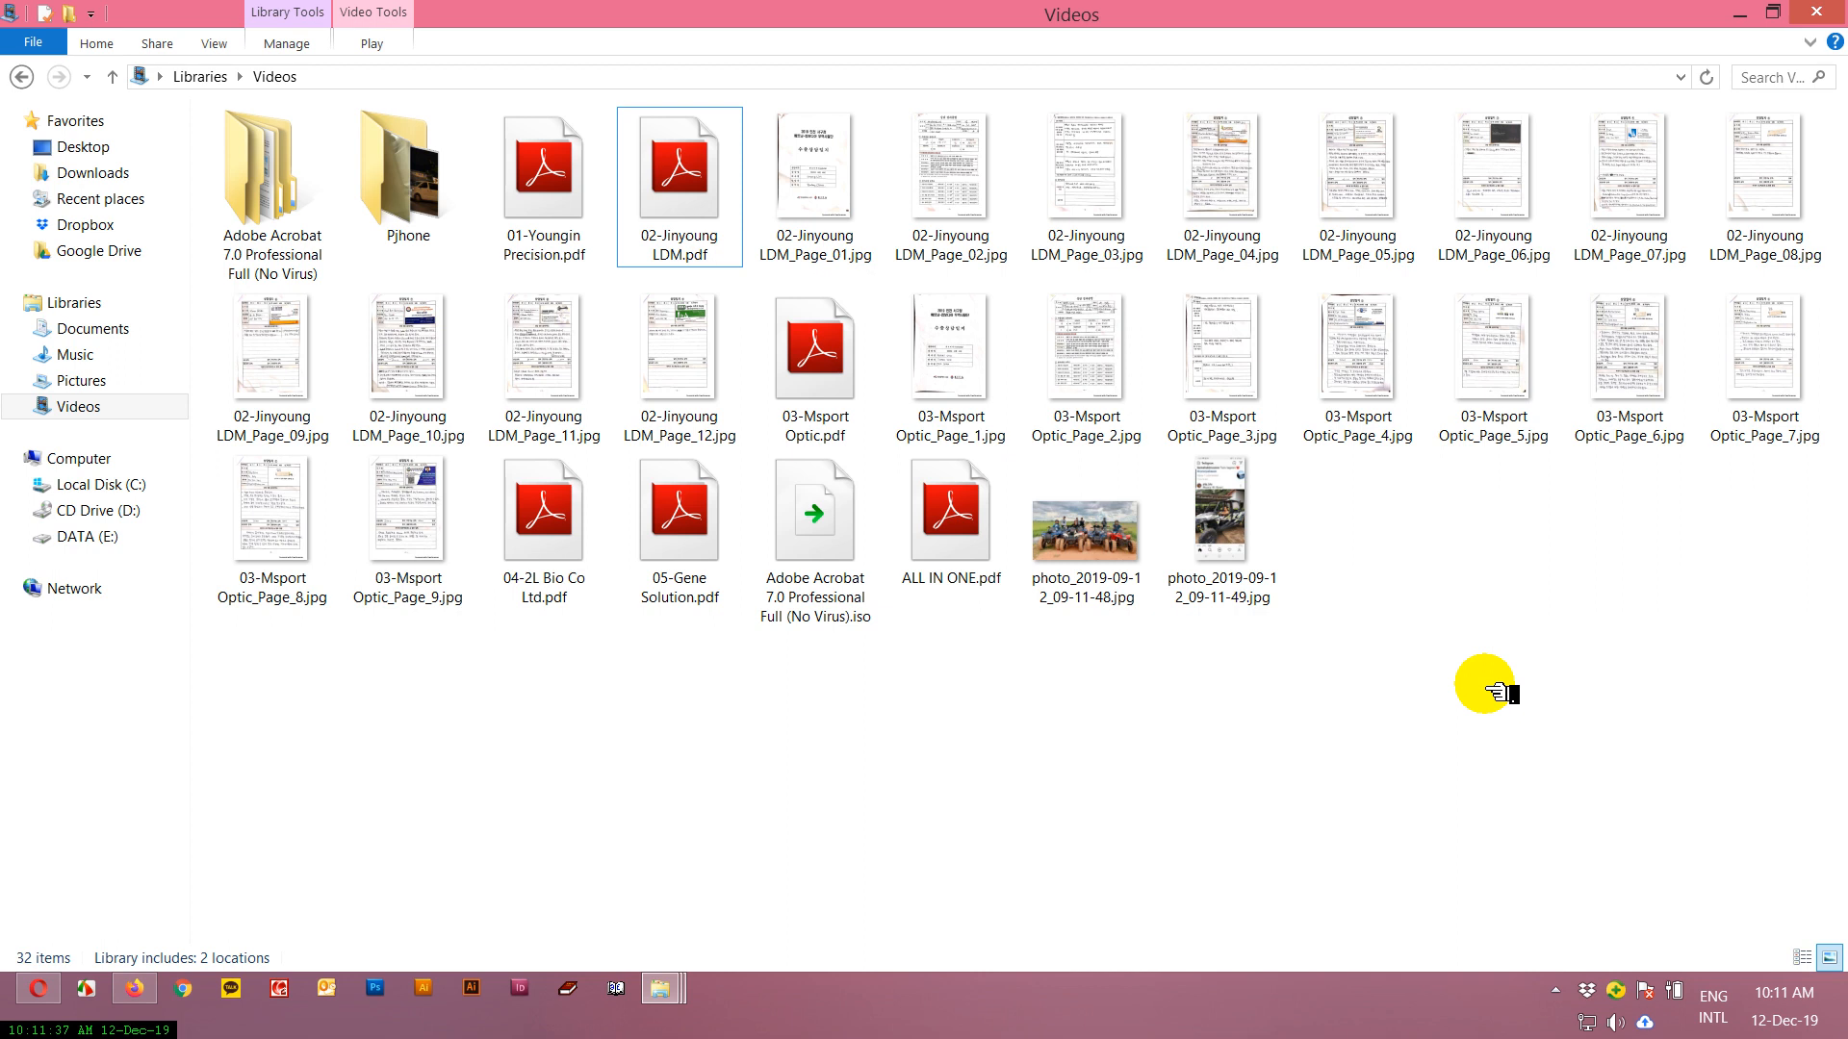
Refresh the Videos folder and create a new folder named KEEP in it.
right_click(1486, 685)
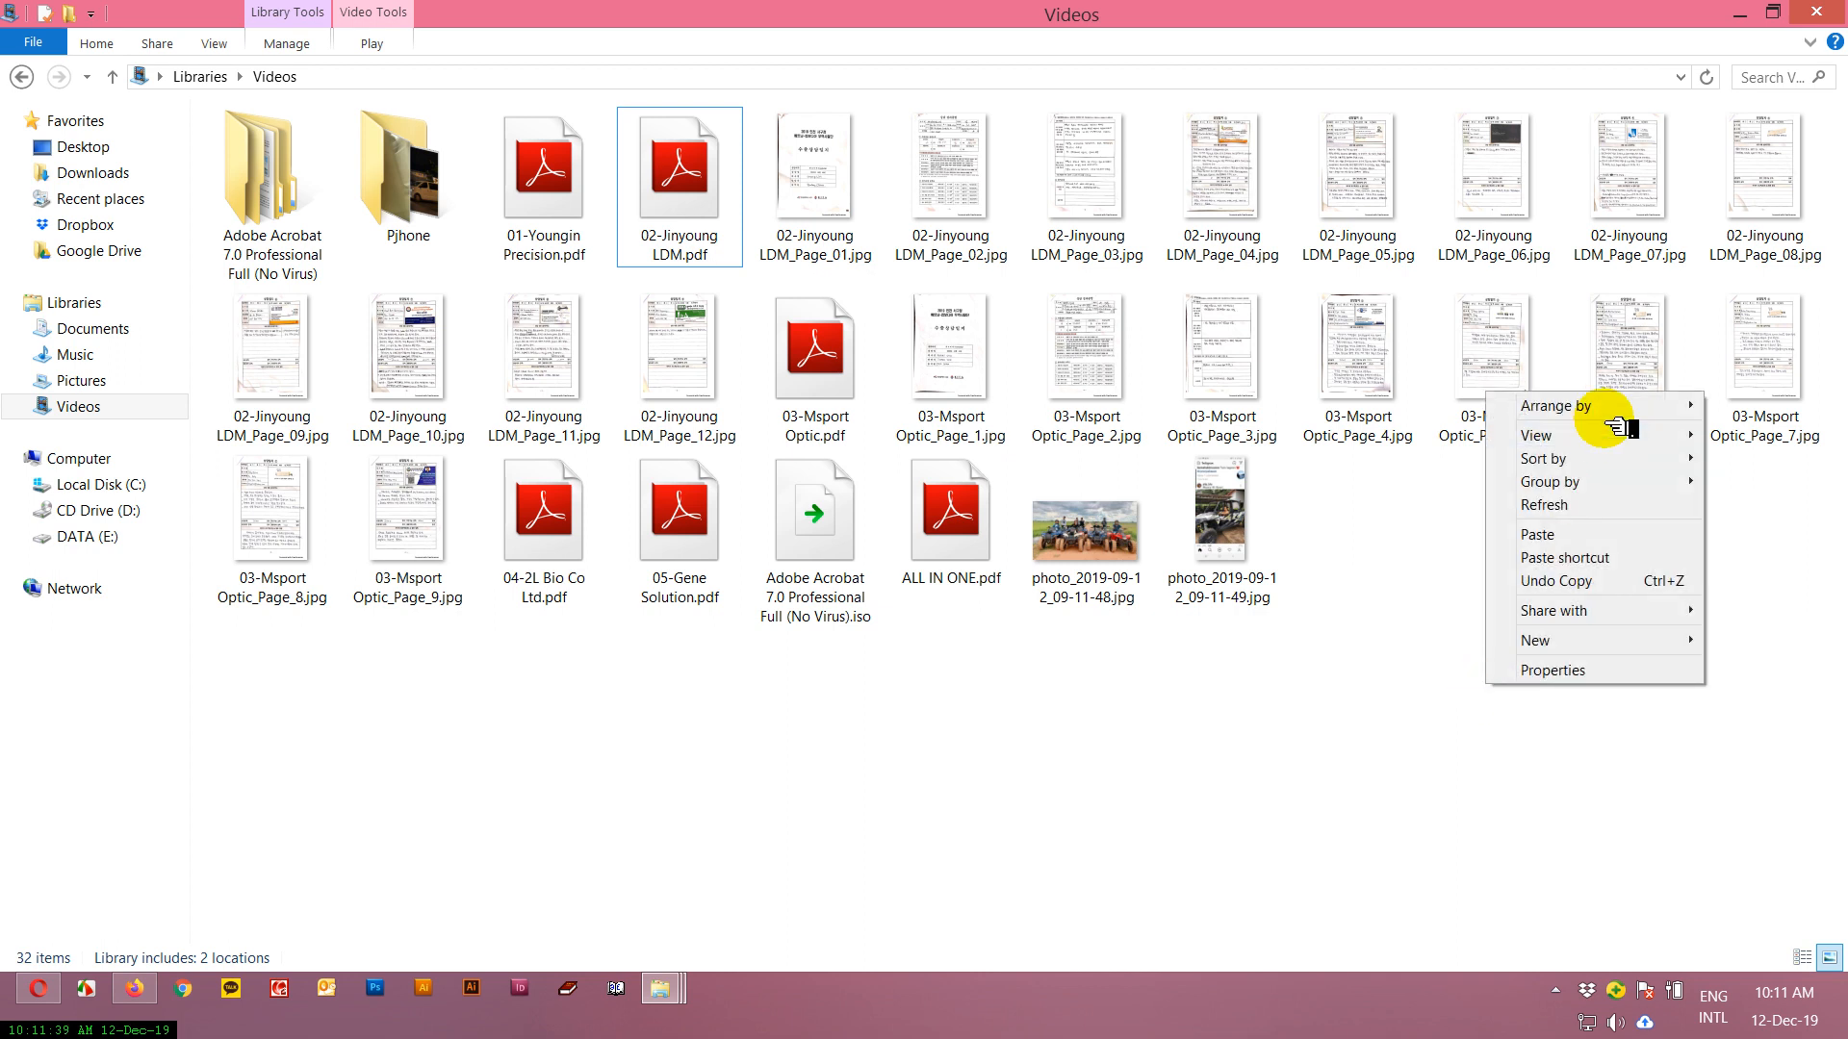
click(1569, 505)
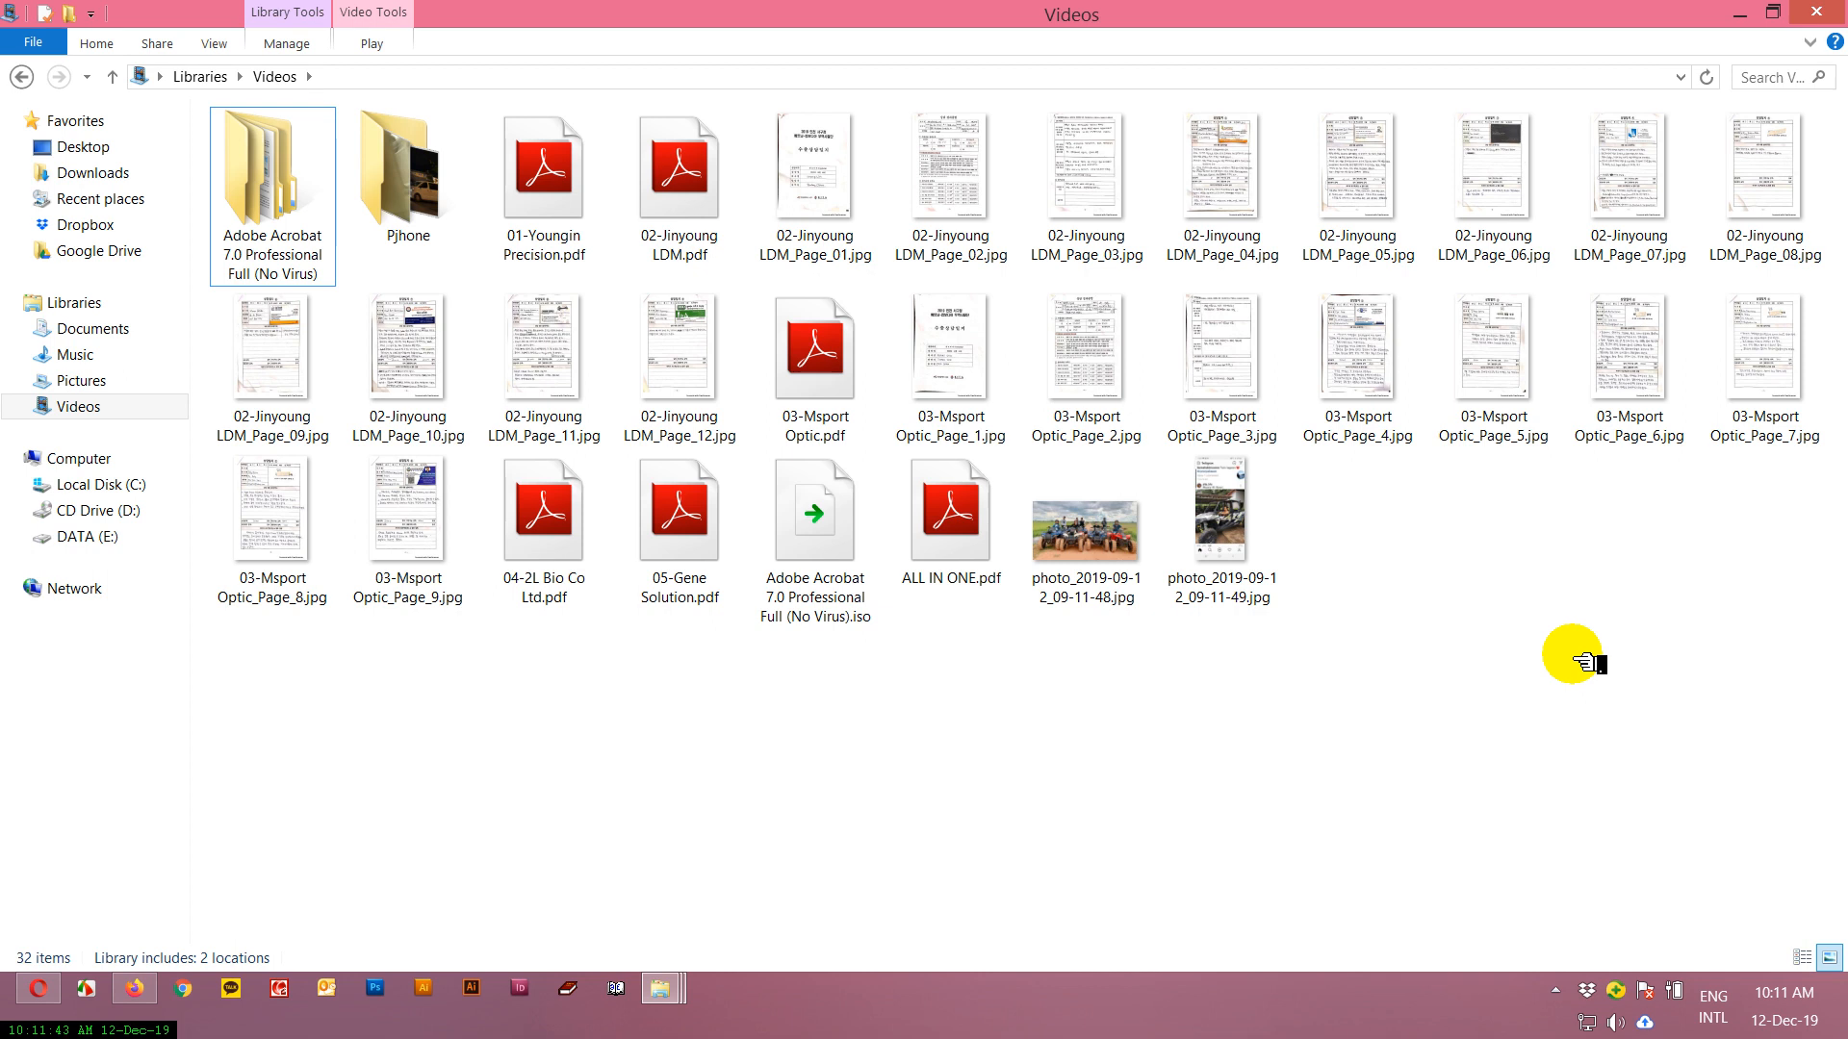
click(824, 184)
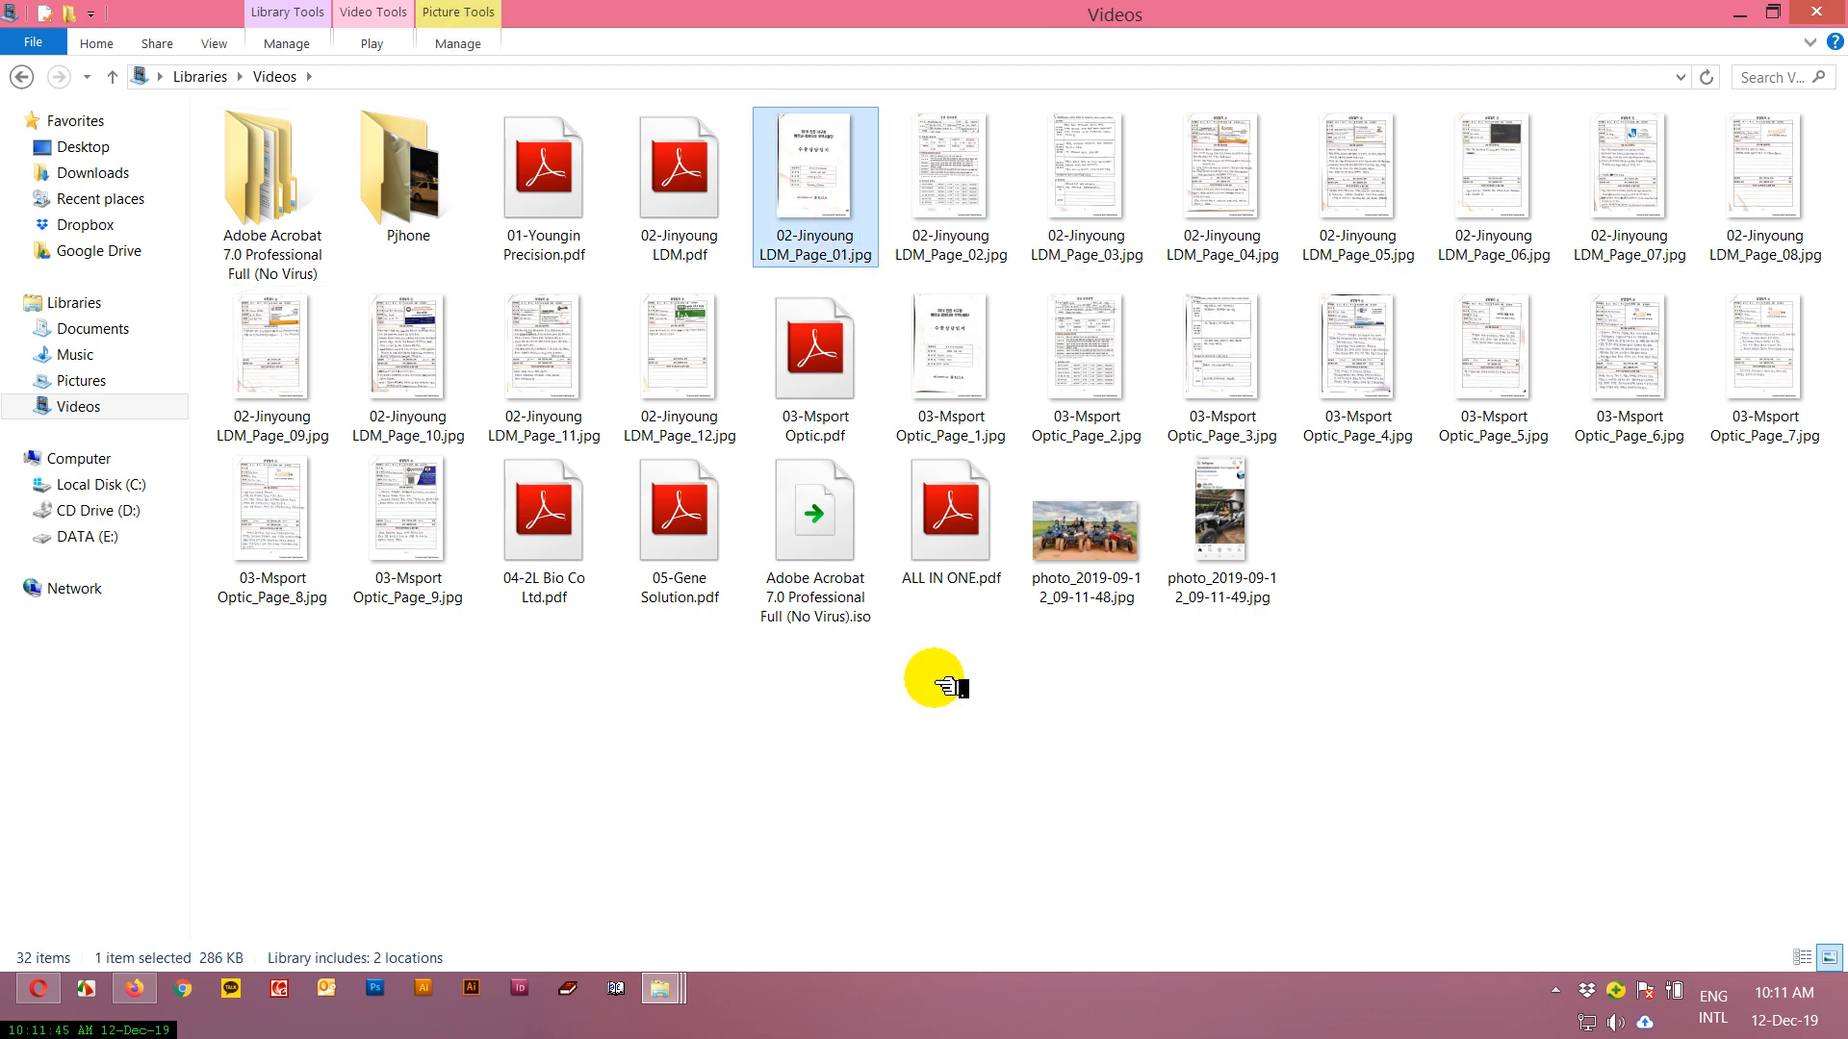
right_click(928, 741)
mouse_move(1078, 696)
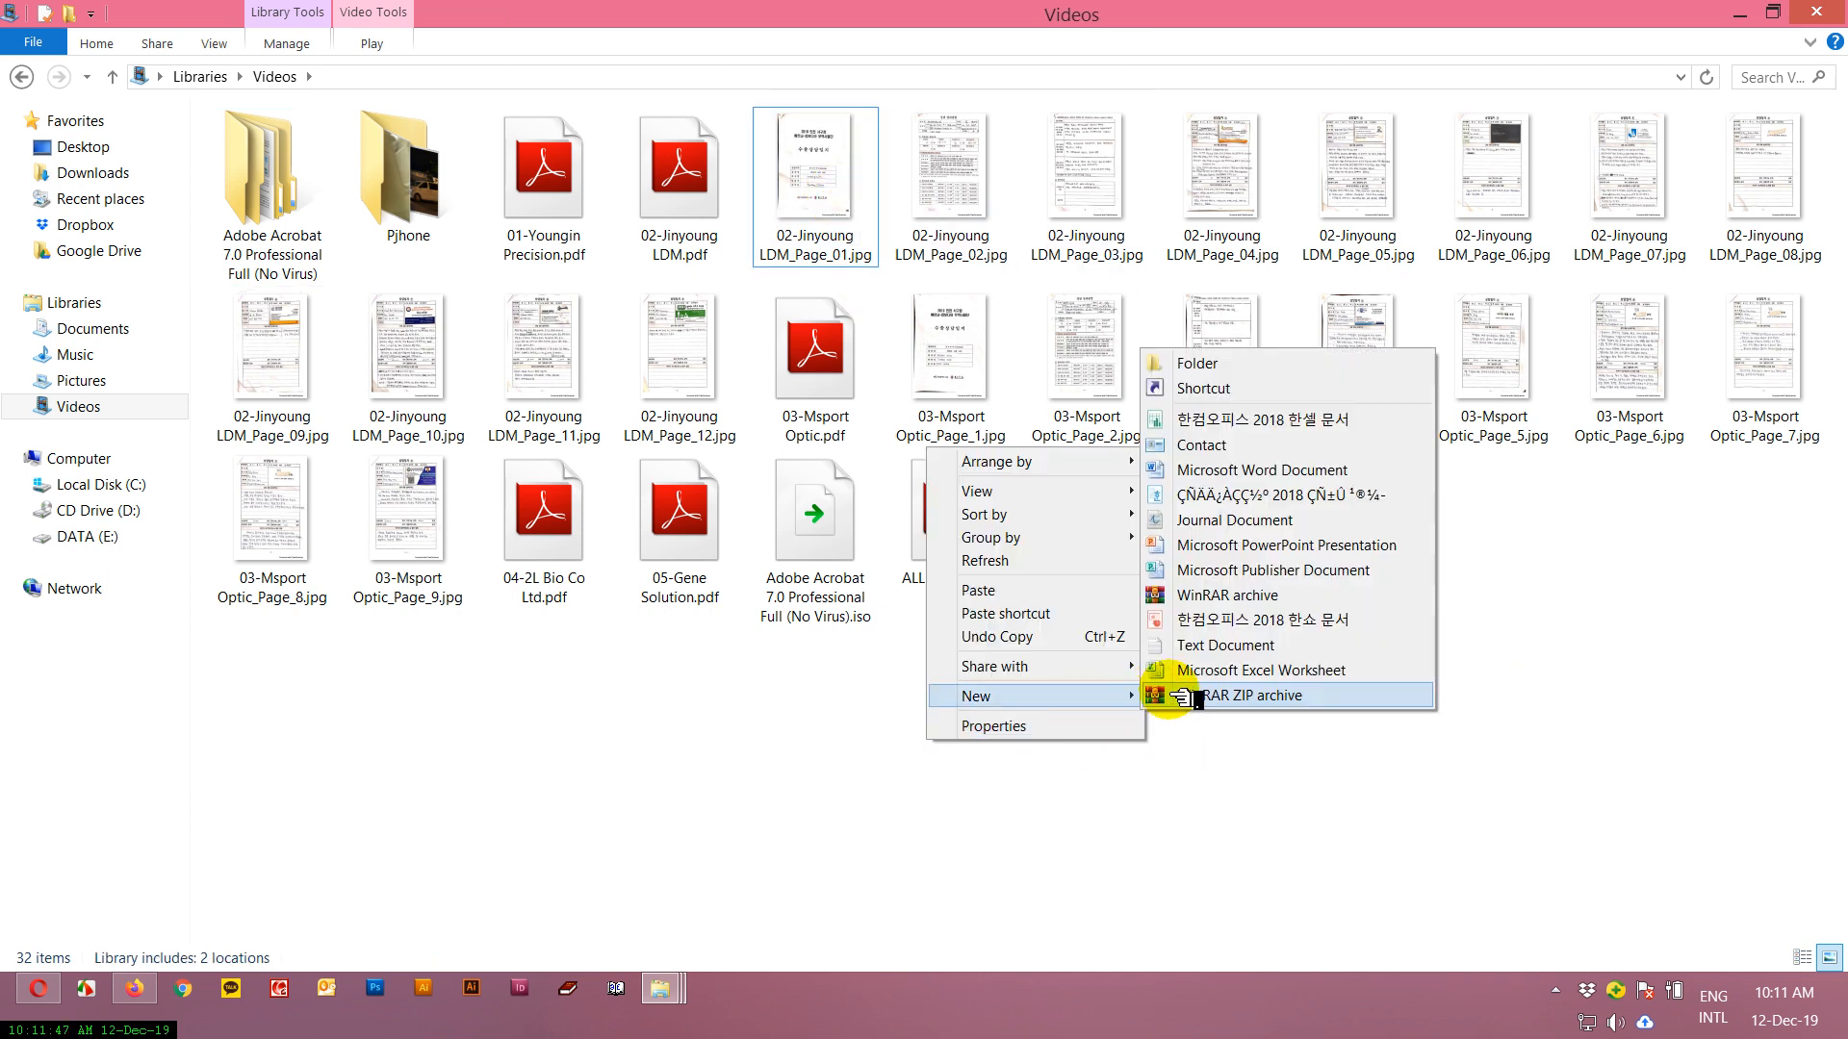
click(1225, 369)
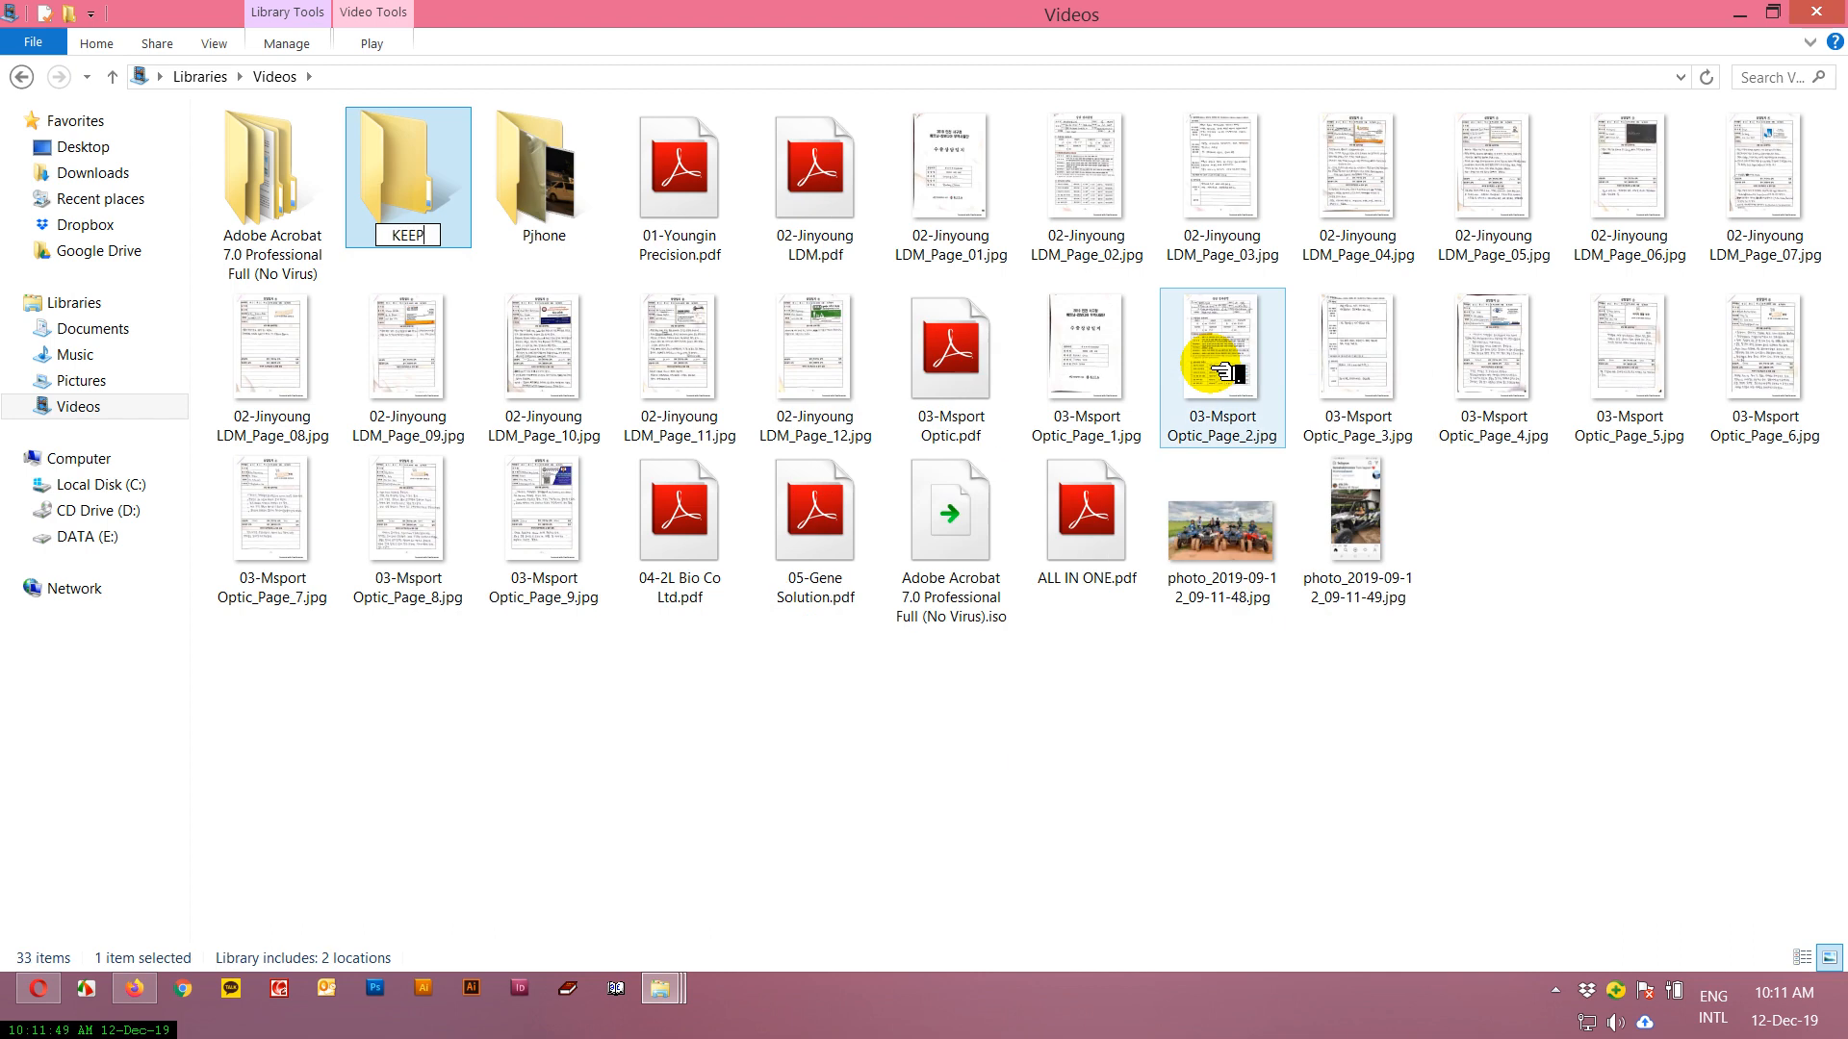
Move all the PDFs, the Acrobat ISO file and the two photos into the KEEP folder, and refresh the view.
drag(1534, 682, 617, 449)
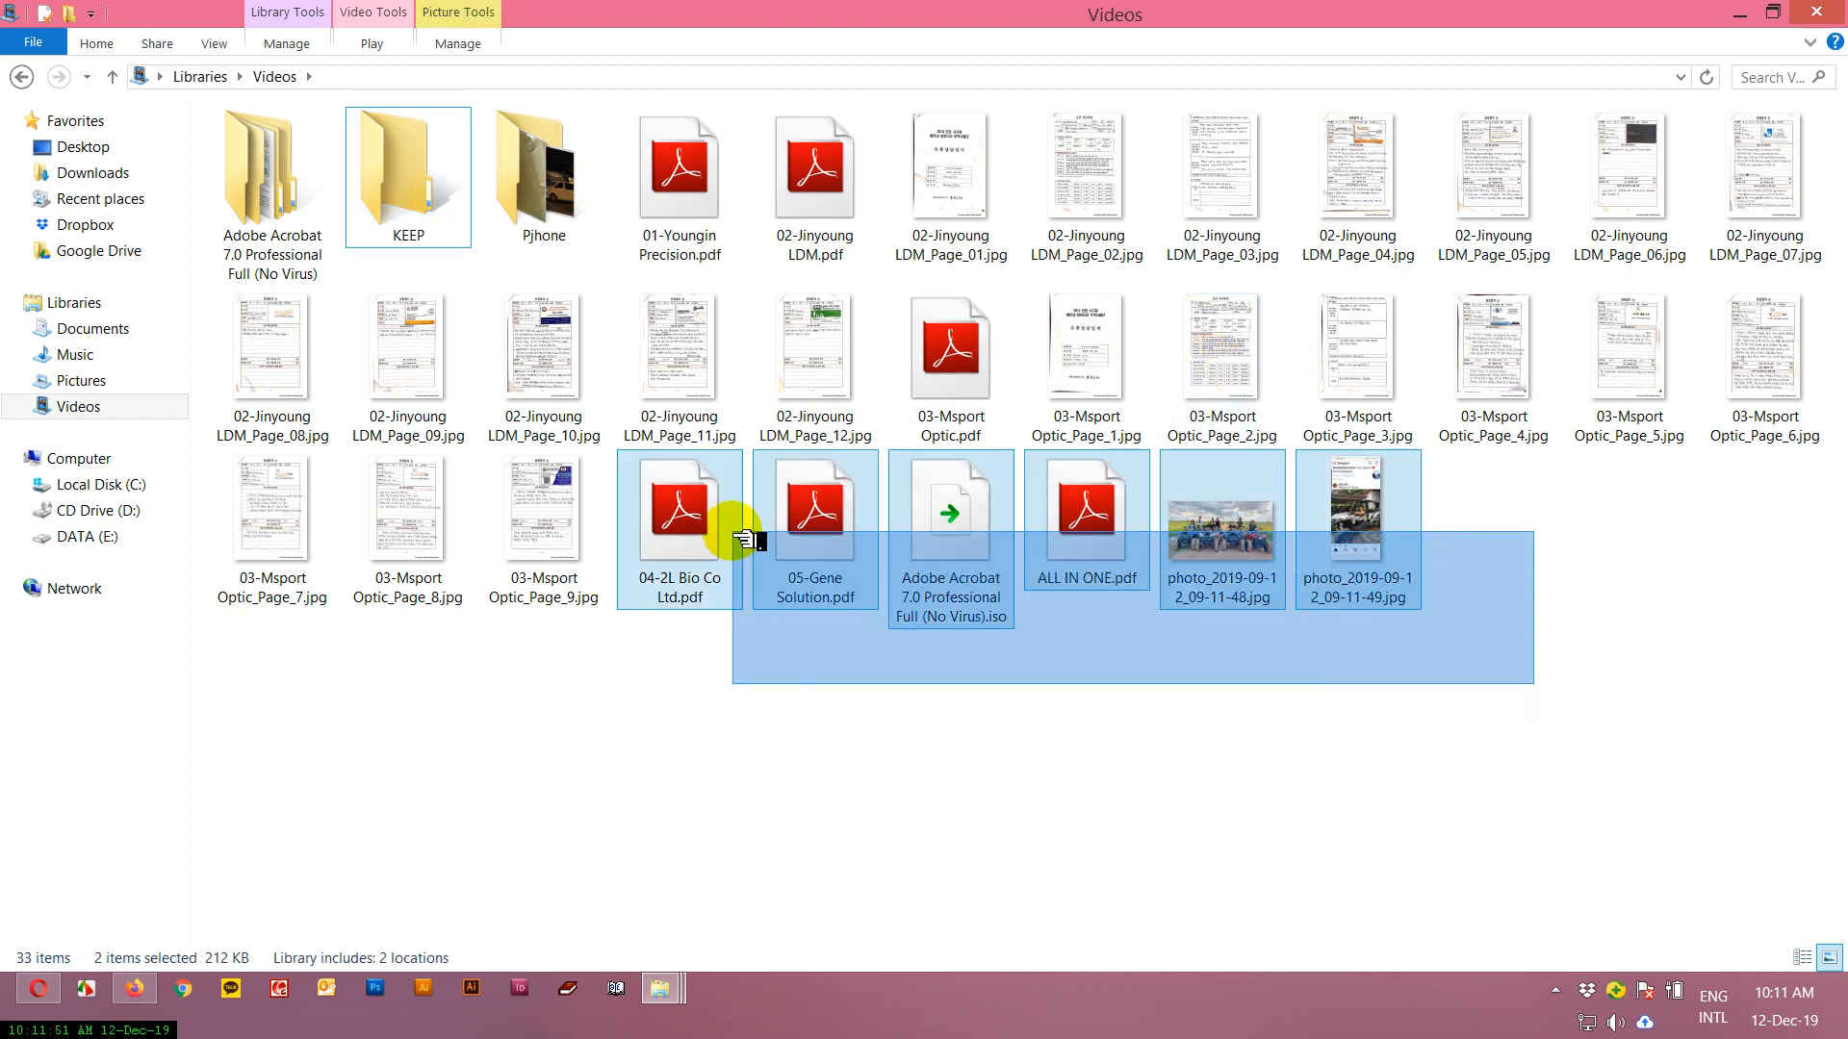
ctrl+click(1006, 356)
ctrl+click(838, 231)
ctrl+click(732, 188)
drag(732, 188, 554, 207)
right_click(1015, 631)
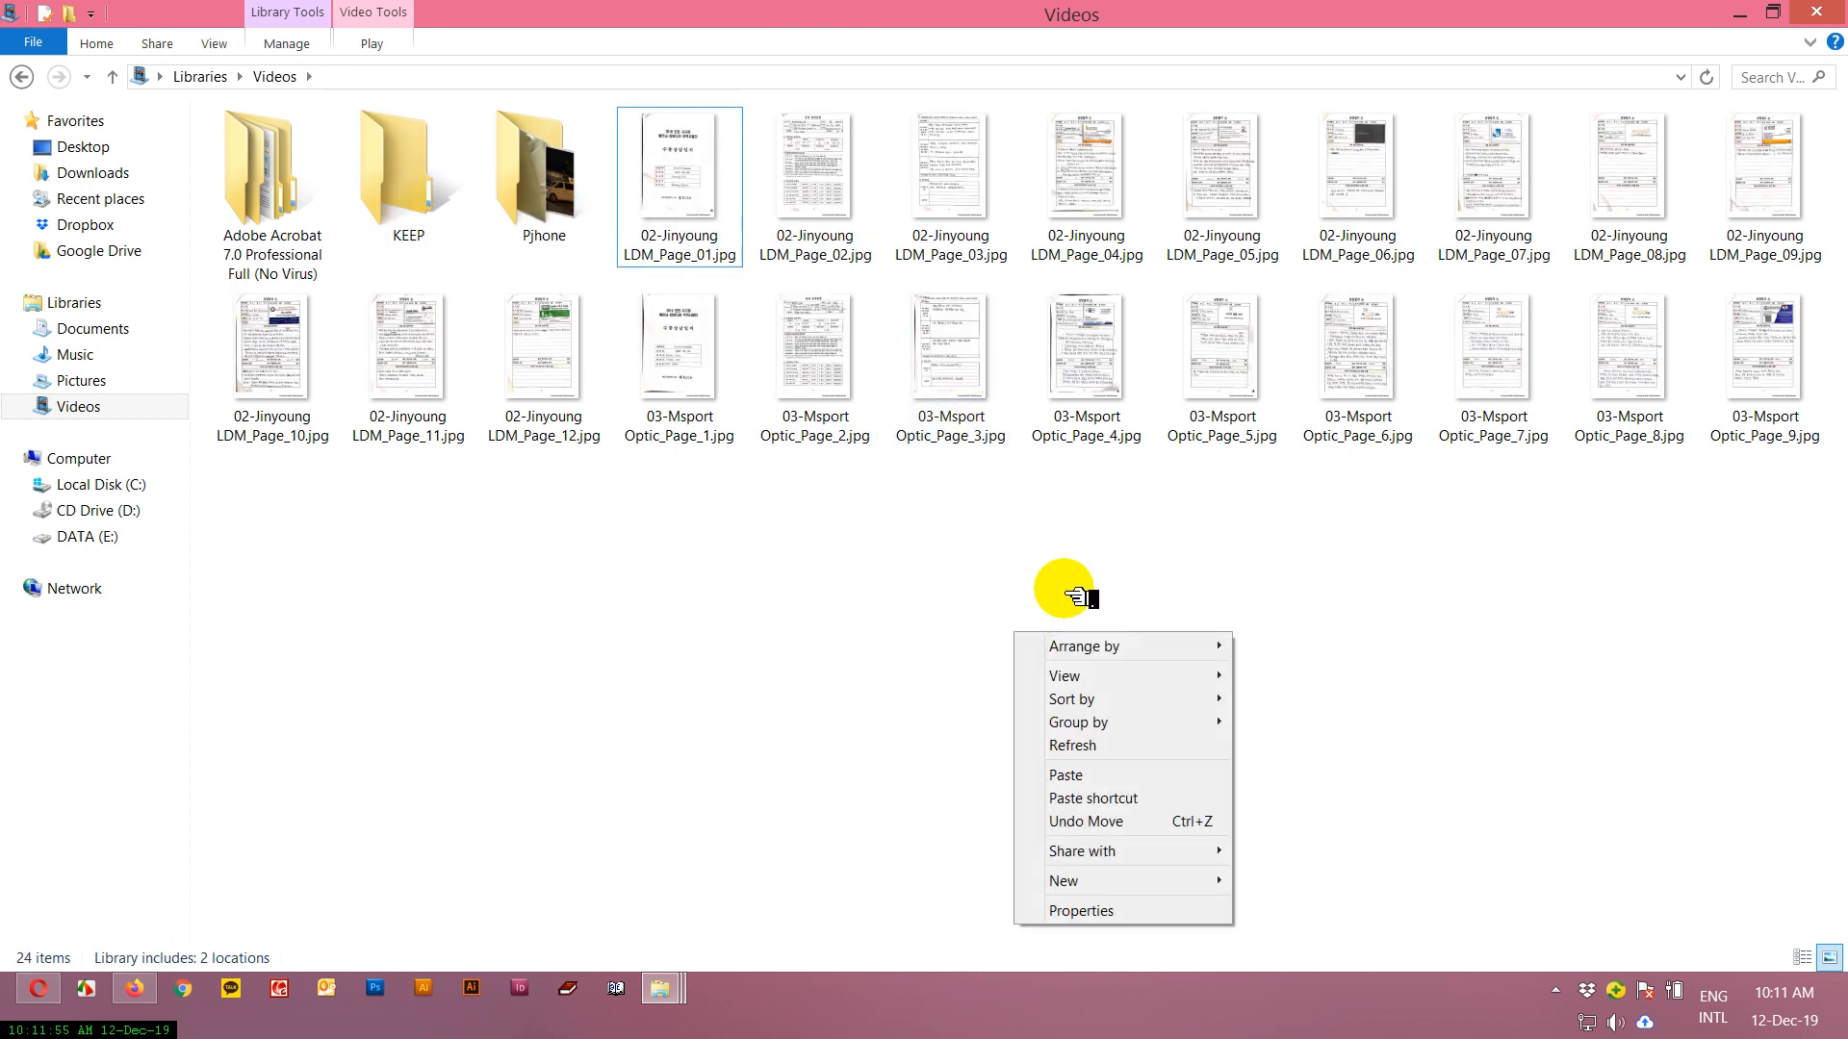
click(1095, 743)
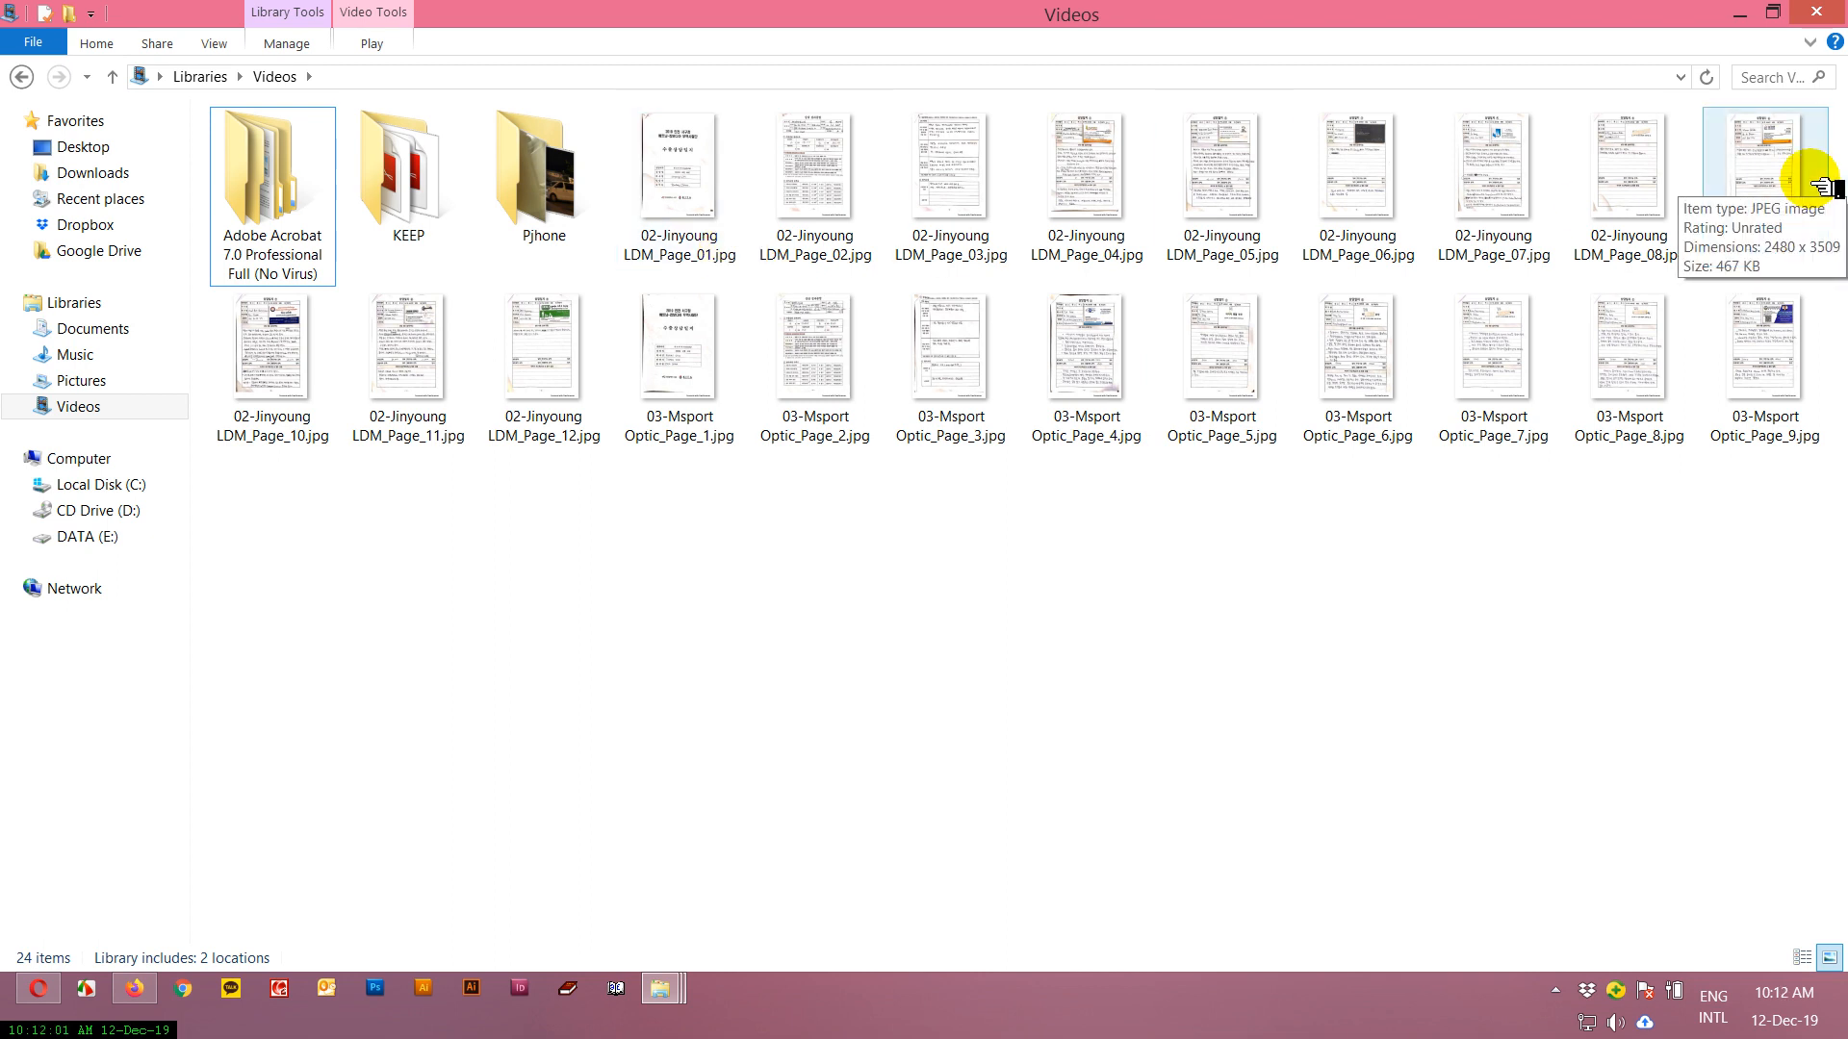
Select all the 02-Jinyoung LDM and 03-Msport Optic JPEG page images in the Videos folder, and clear the selection.
drag(1792, 589, 691, 228)
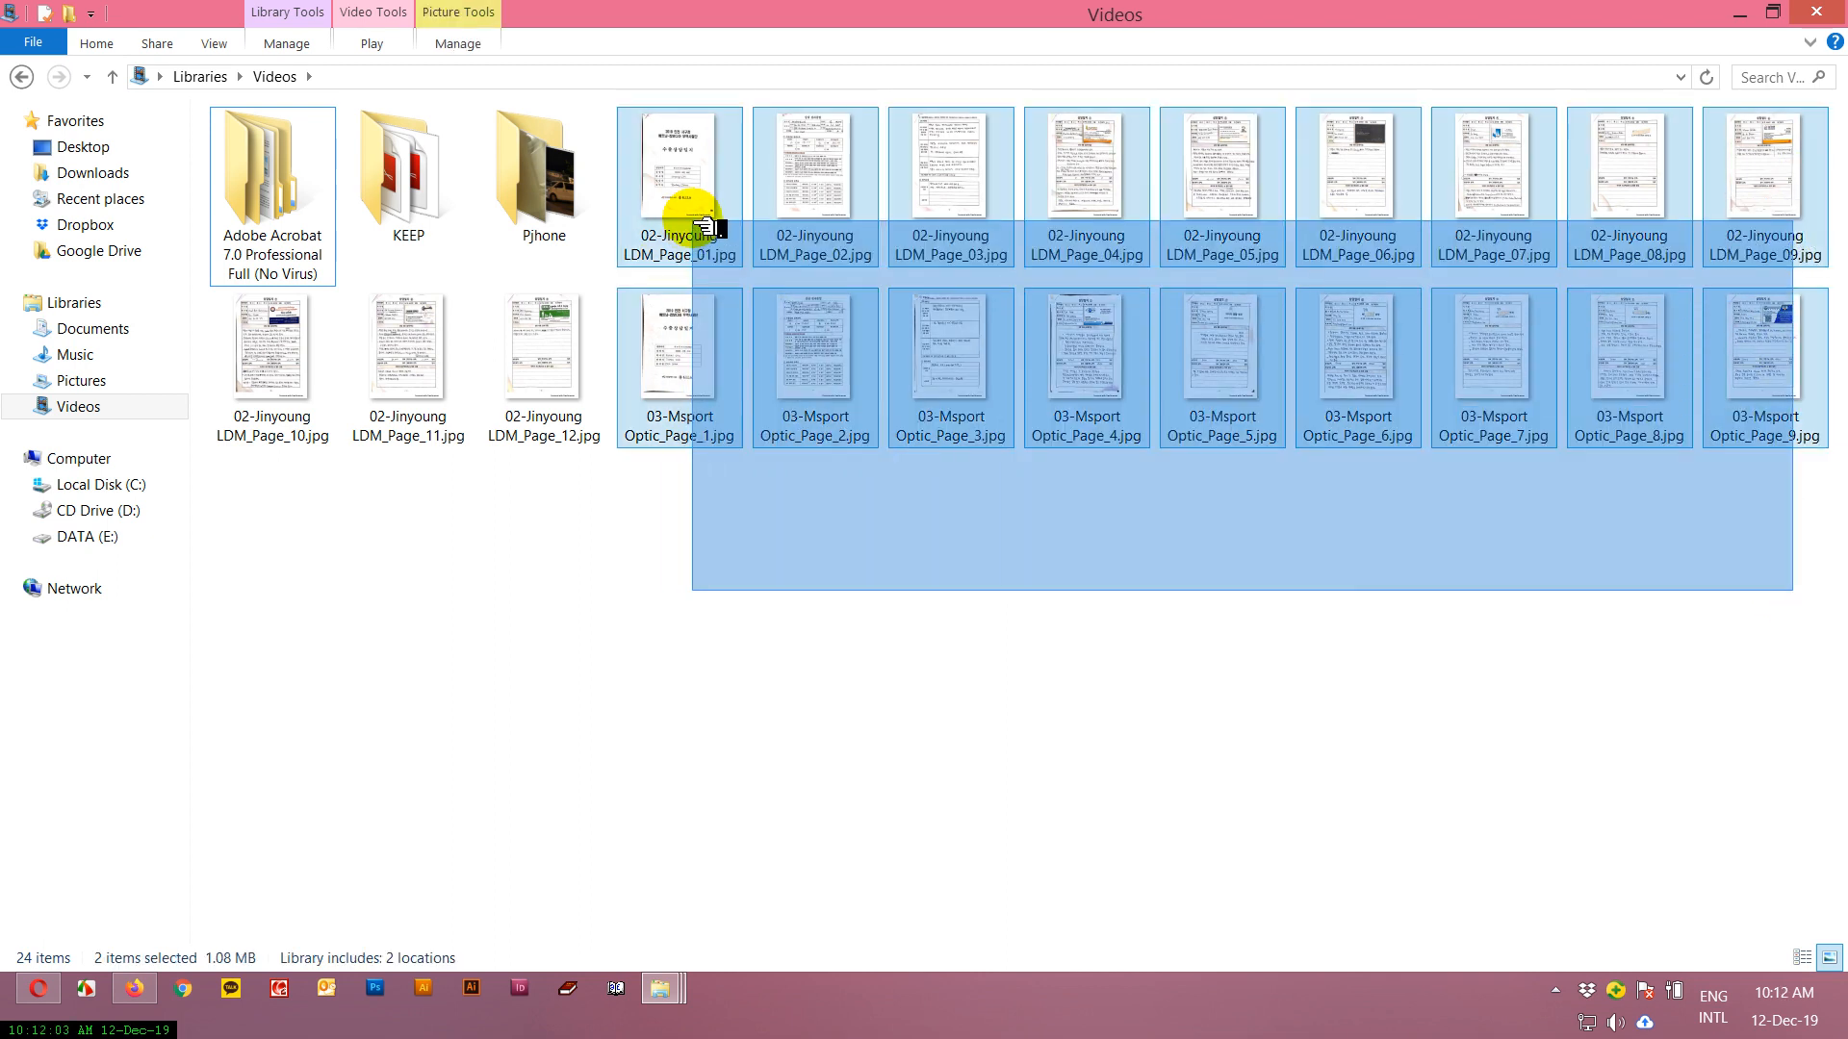
ctrl+click(537, 363)
ctrl+click(408, 356)
ctrl+click(273, 356)
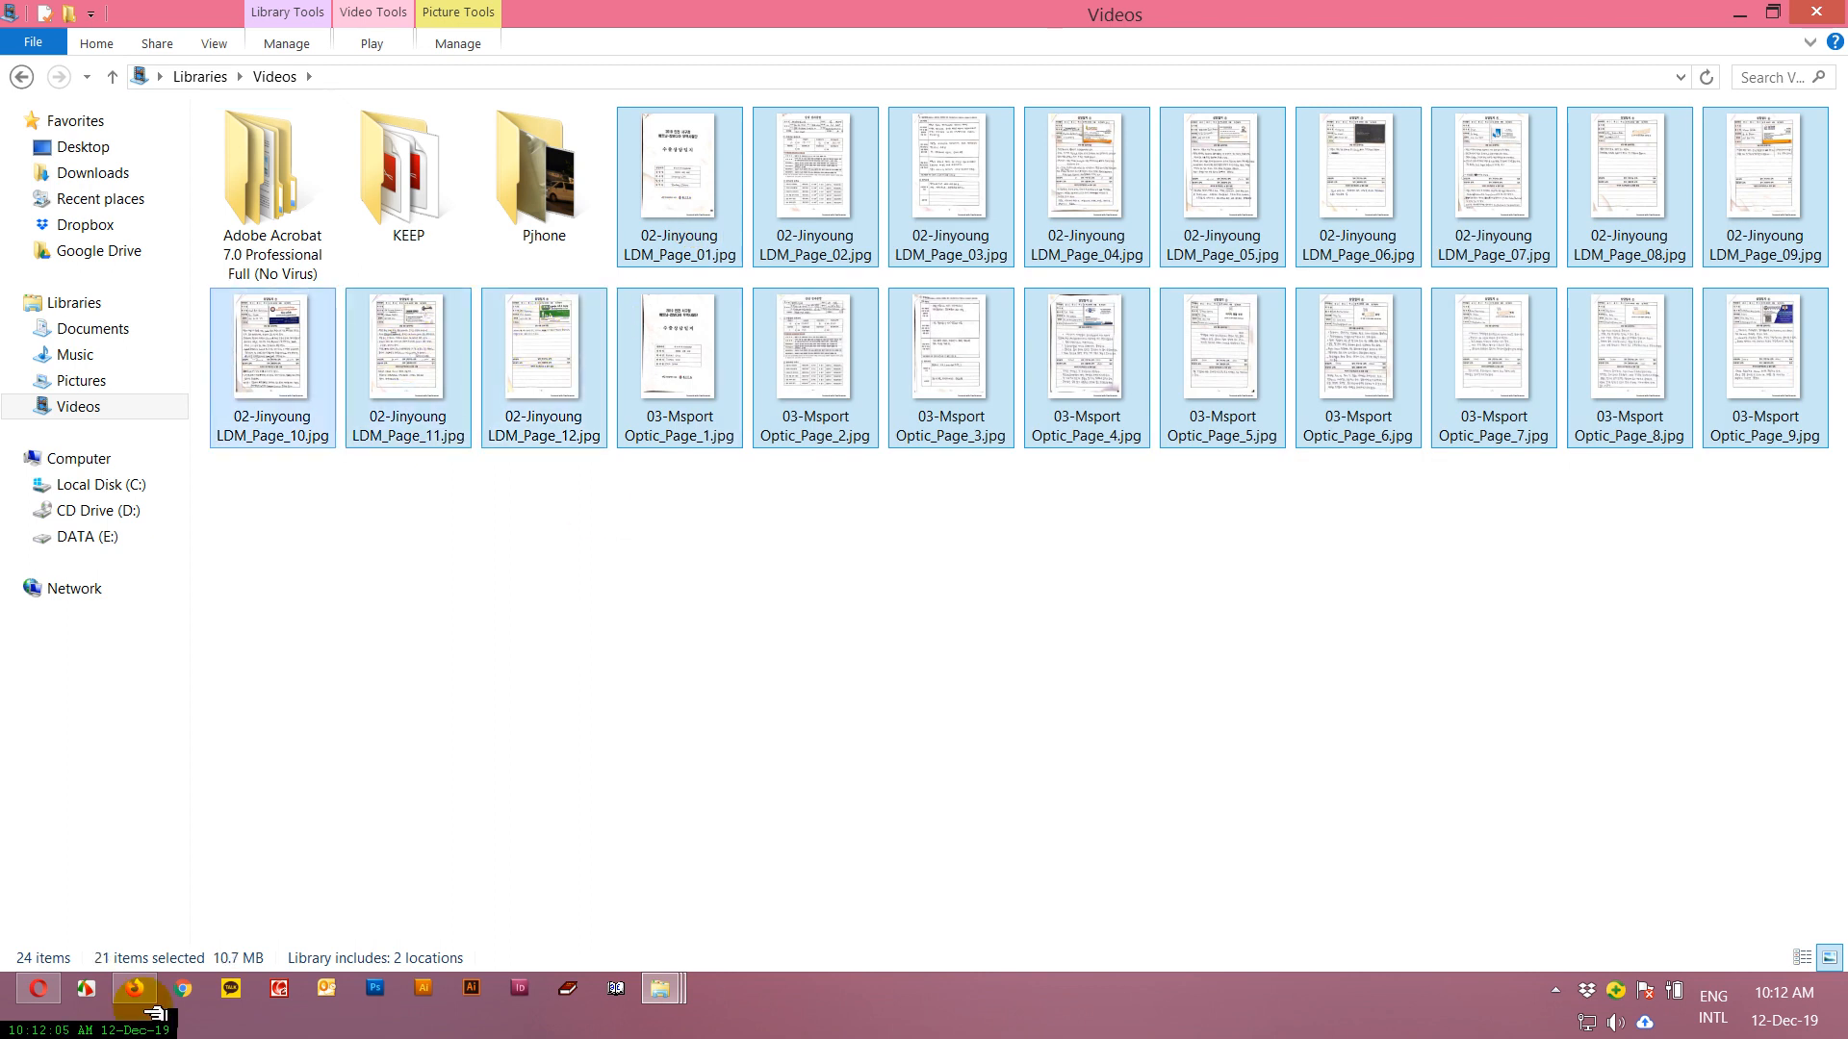
click(905, 597)
View 02-Jinyoung LDM_Page_01.jpg and its print options in the photo viewer, and close it without printing.
double_click(723, 197)
key(ctrl+p)
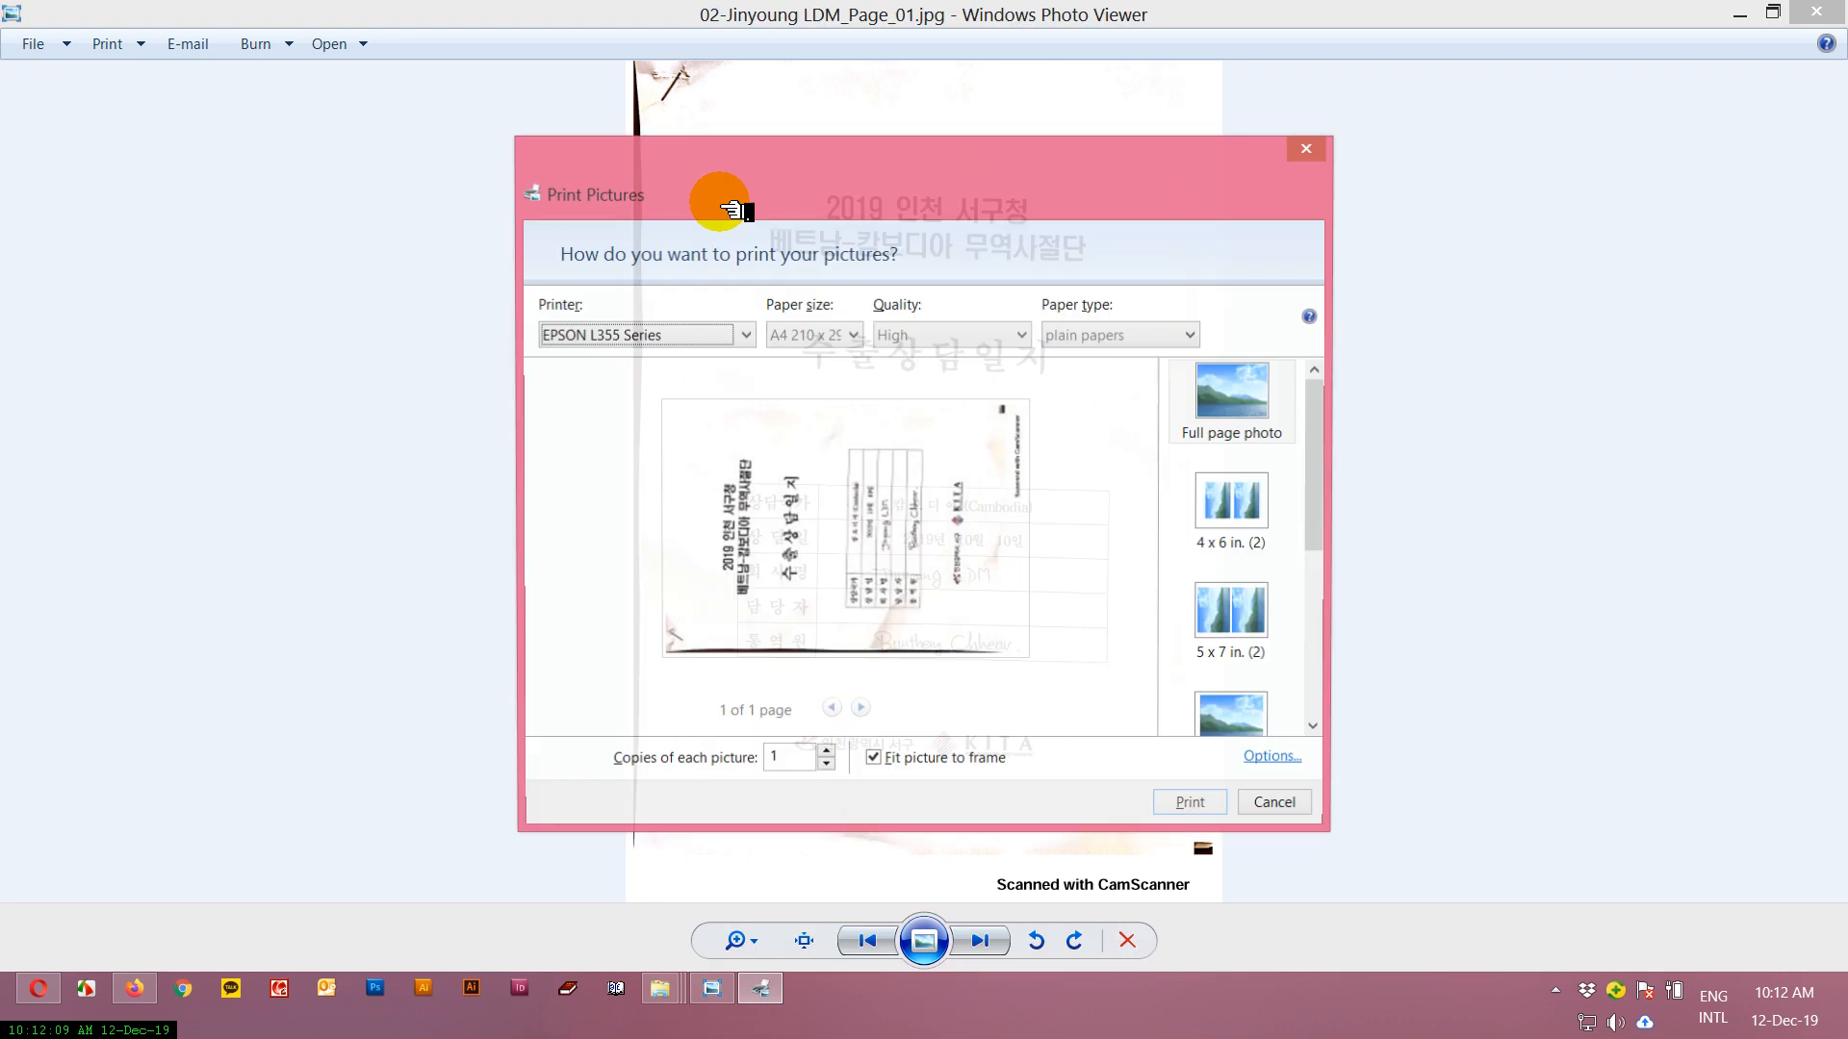
click(1321, 162)
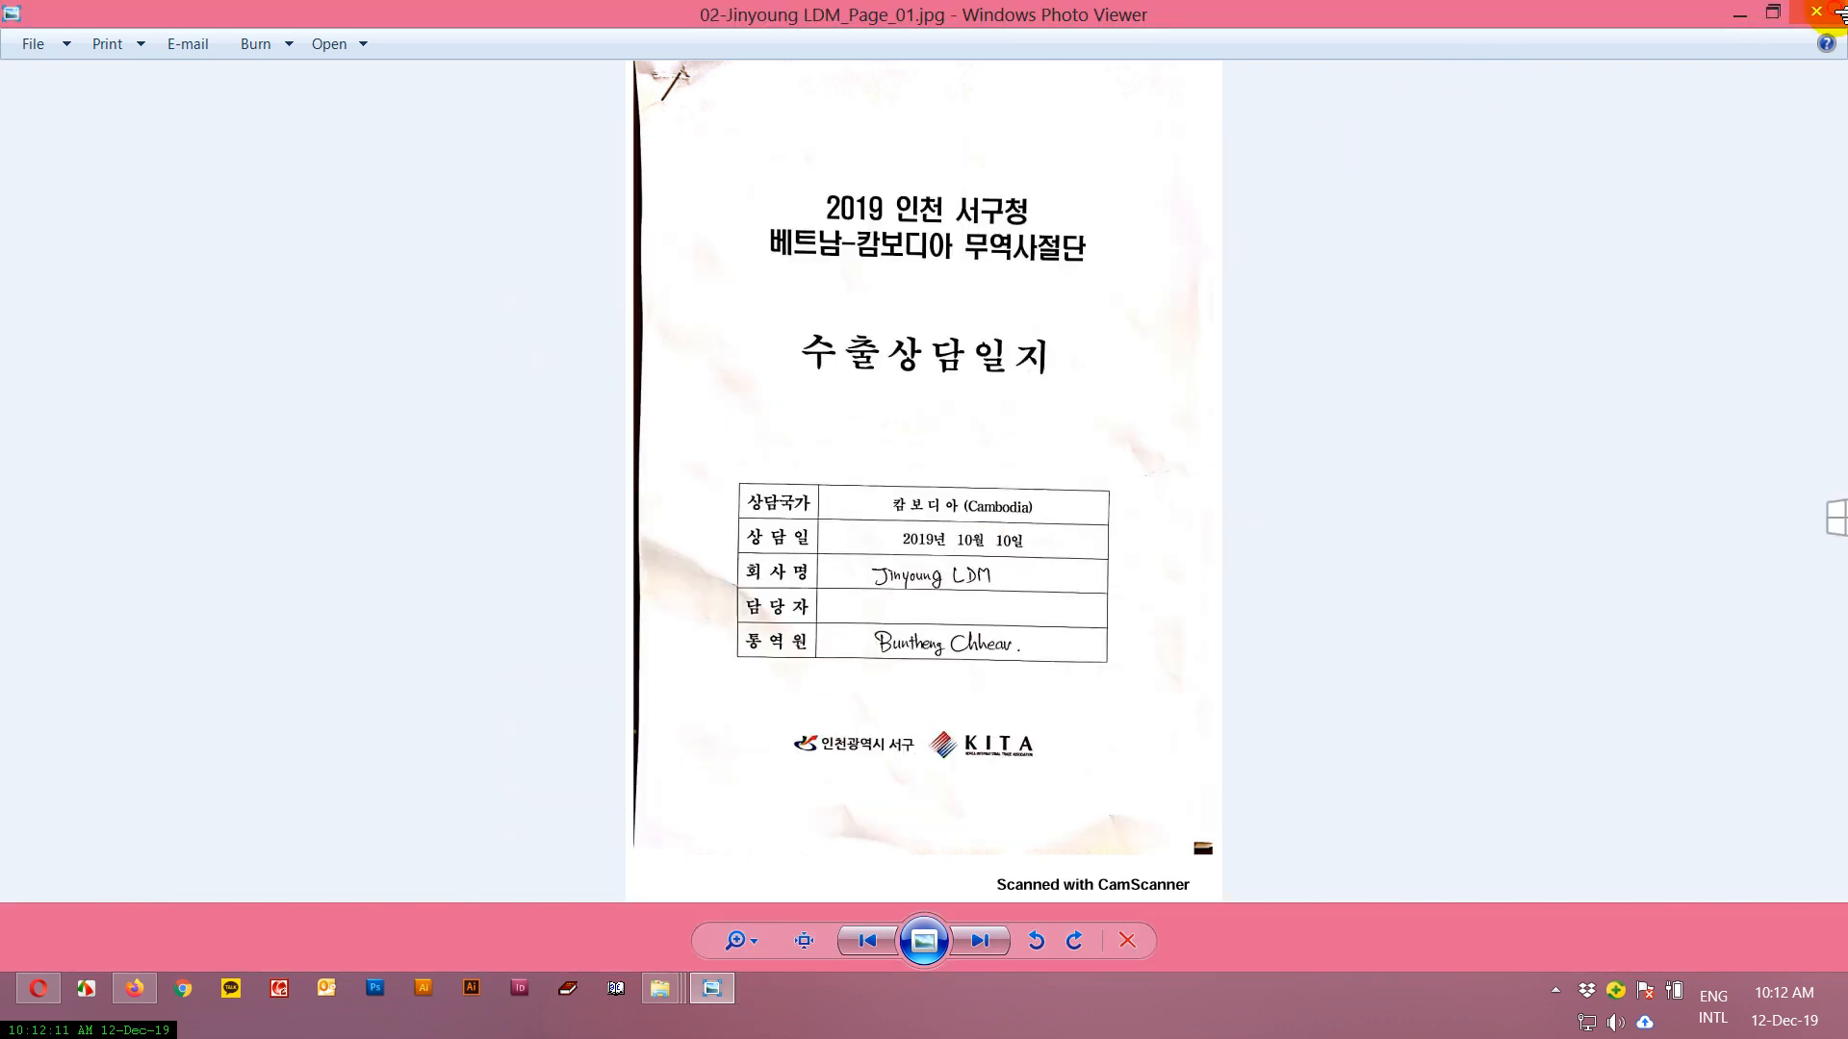
click(1816, 11)
Open 02-Jinyoung LDM_Page_01.jpg with Adobe Acrobat 7.0, dismiss the picture tasks notice and set the registration to Remind me later.
right_click(690, 192)
mouse_move(1065, 454)
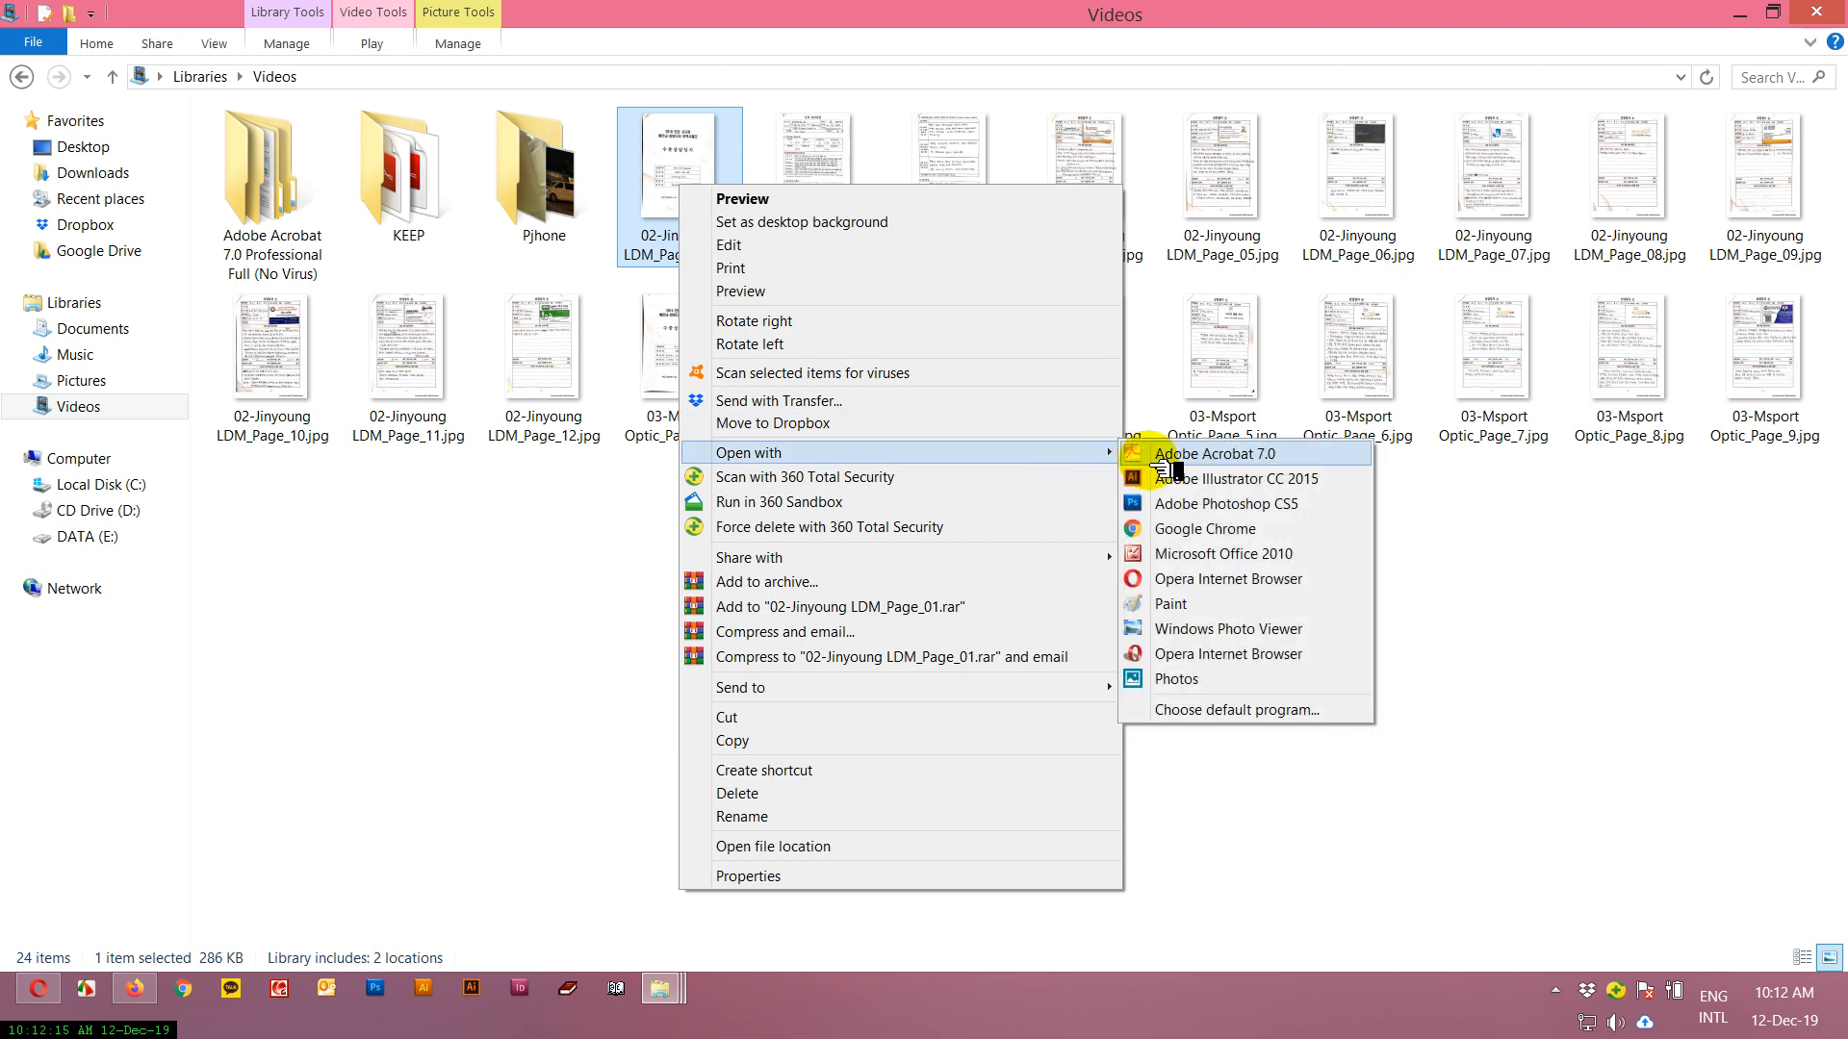
click(1181, 466)
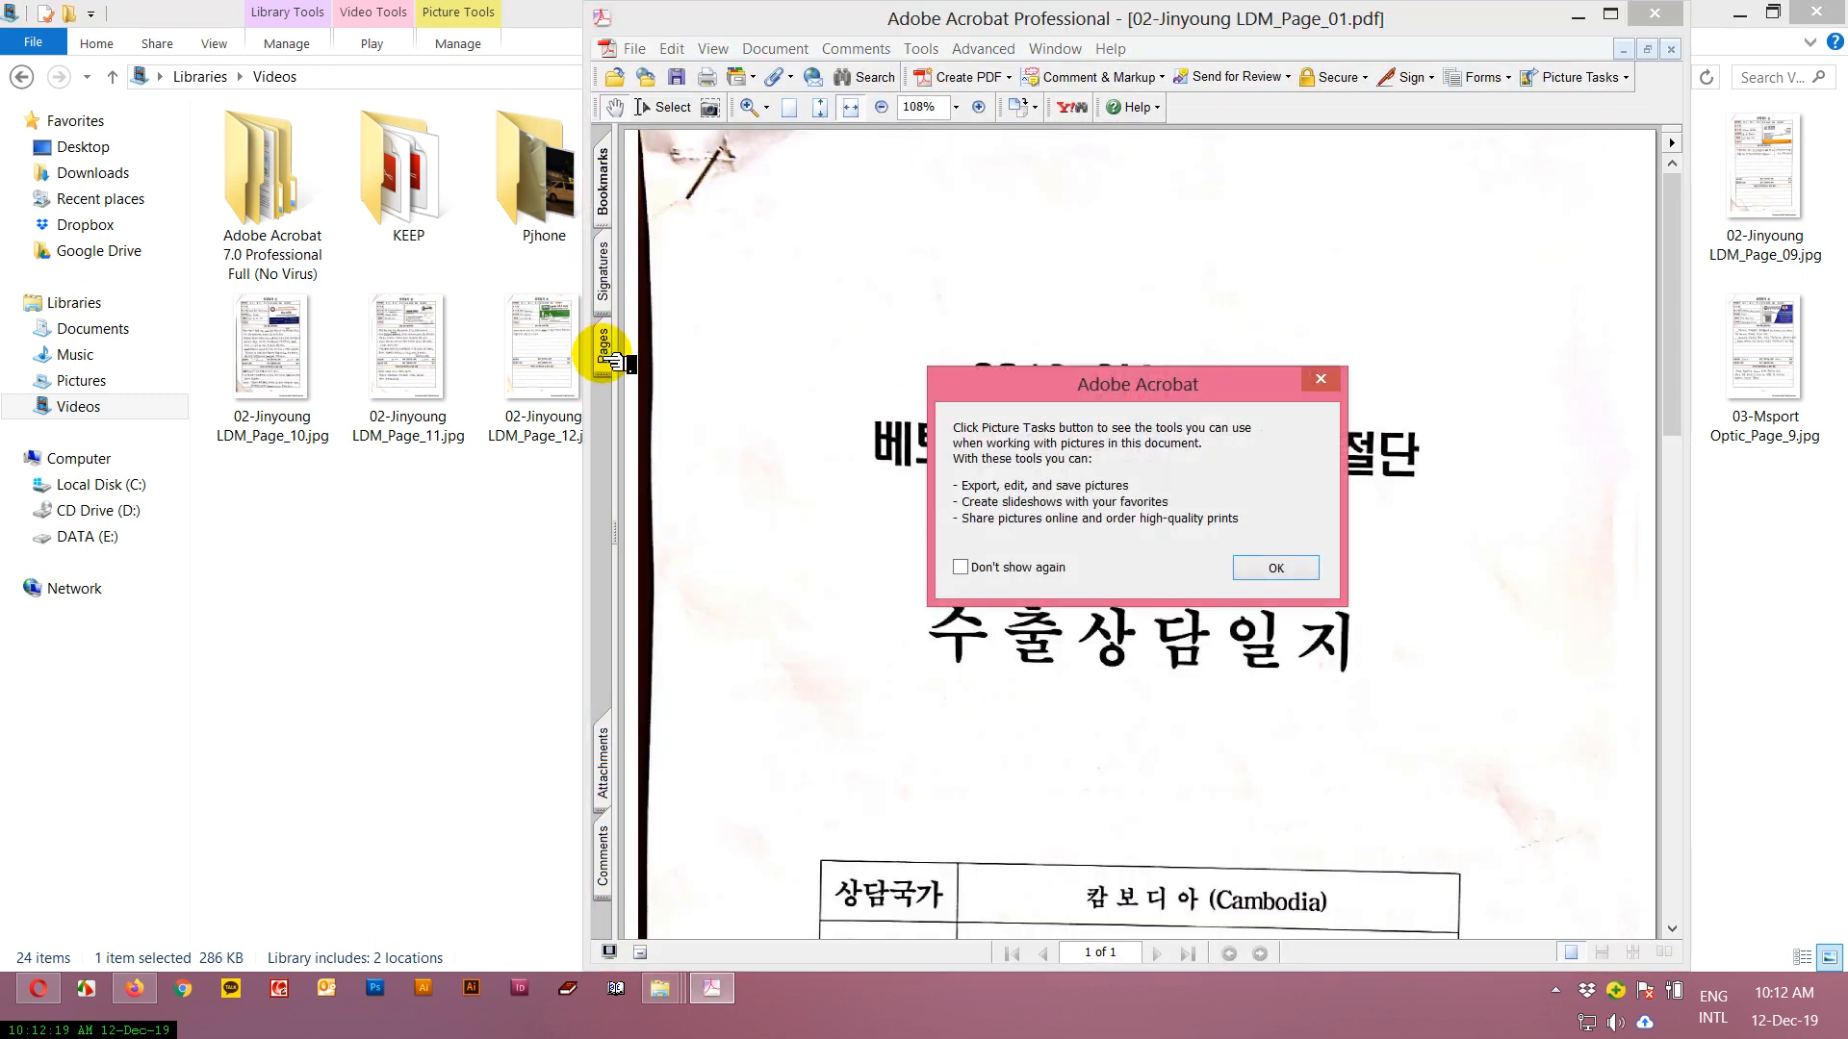
click(1251, 568)
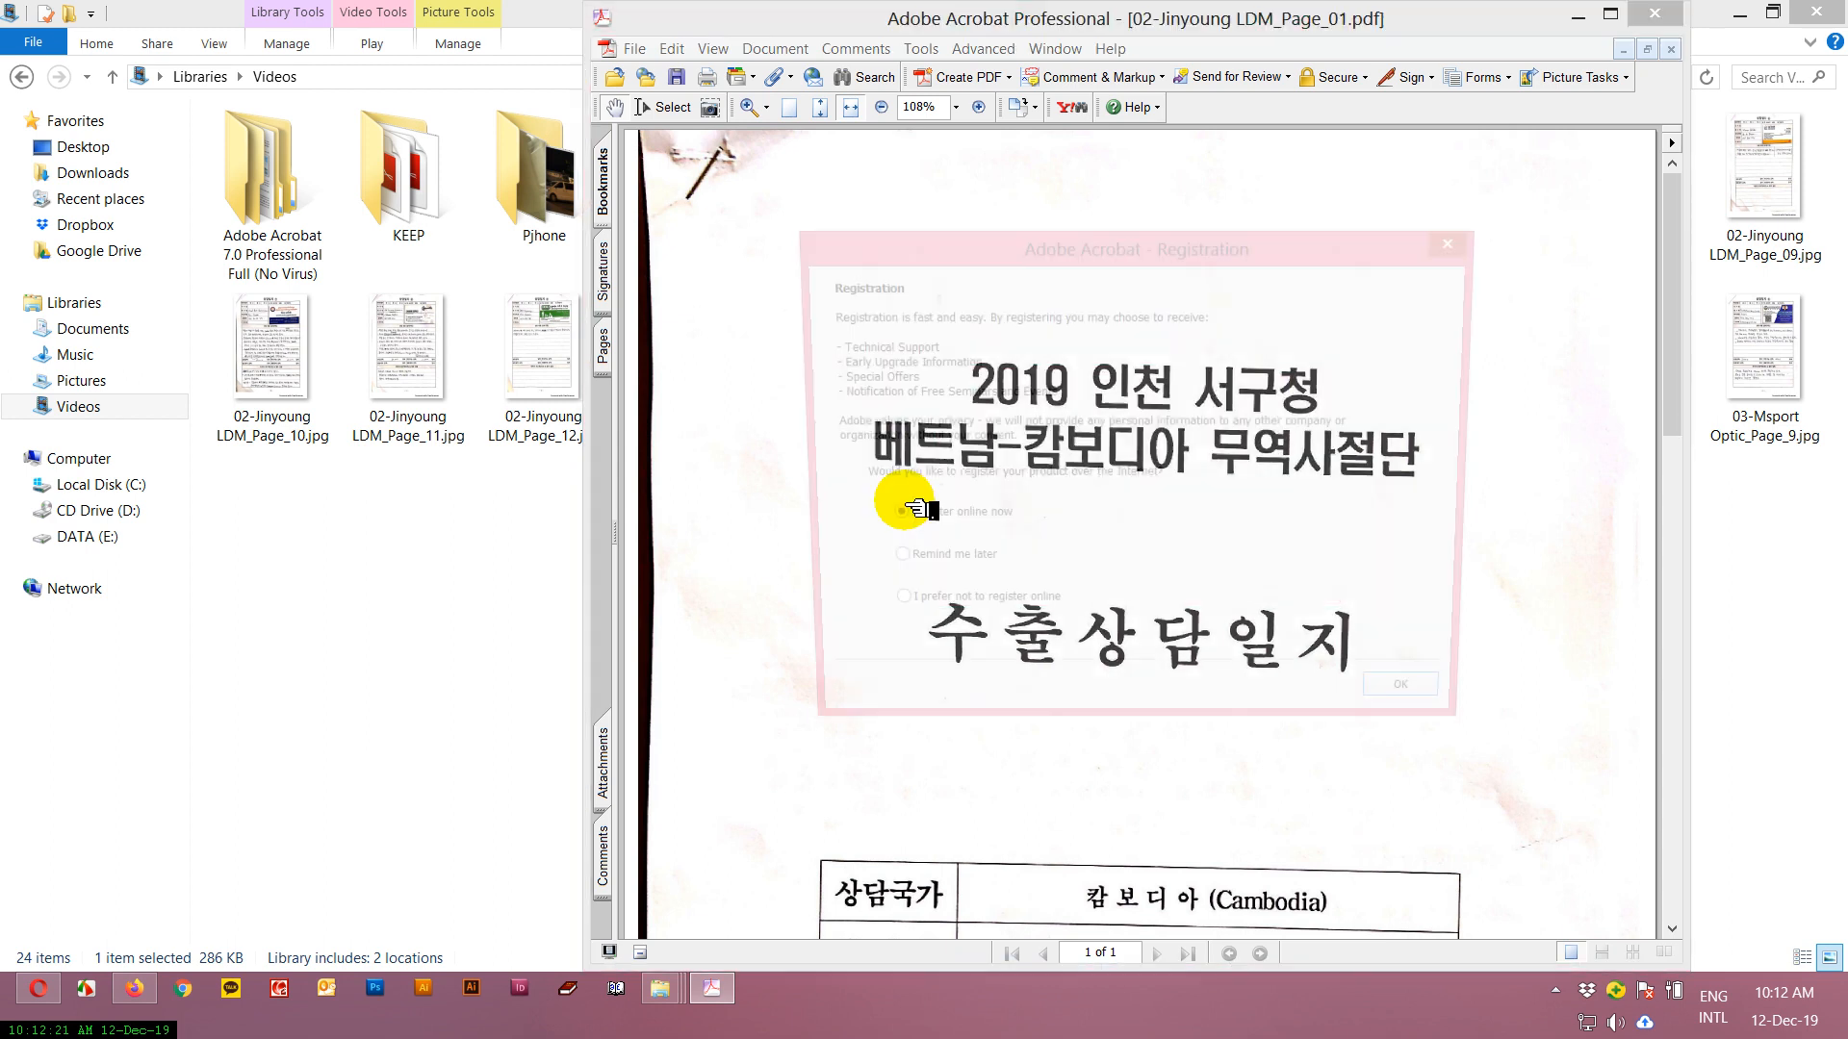
click(946, 566)
click(1426, 710)
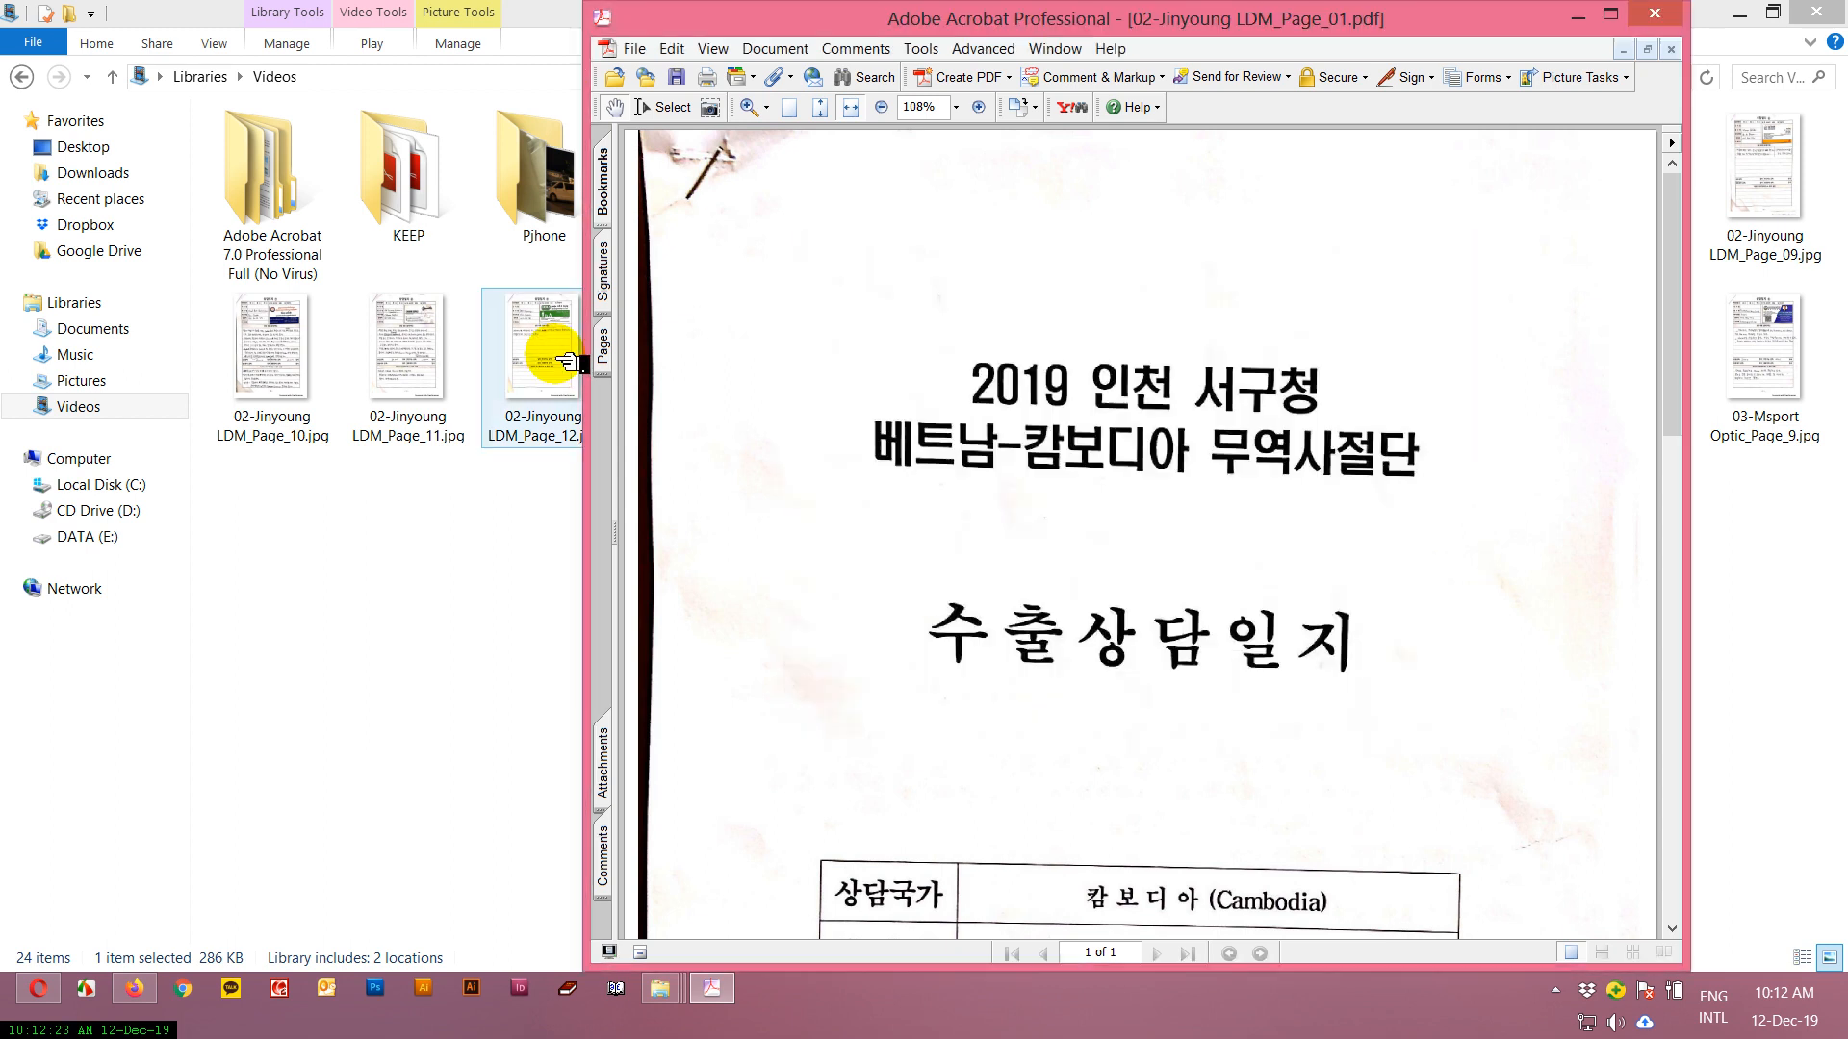
Show the page thumbnails of the open document.
click(601, 349)
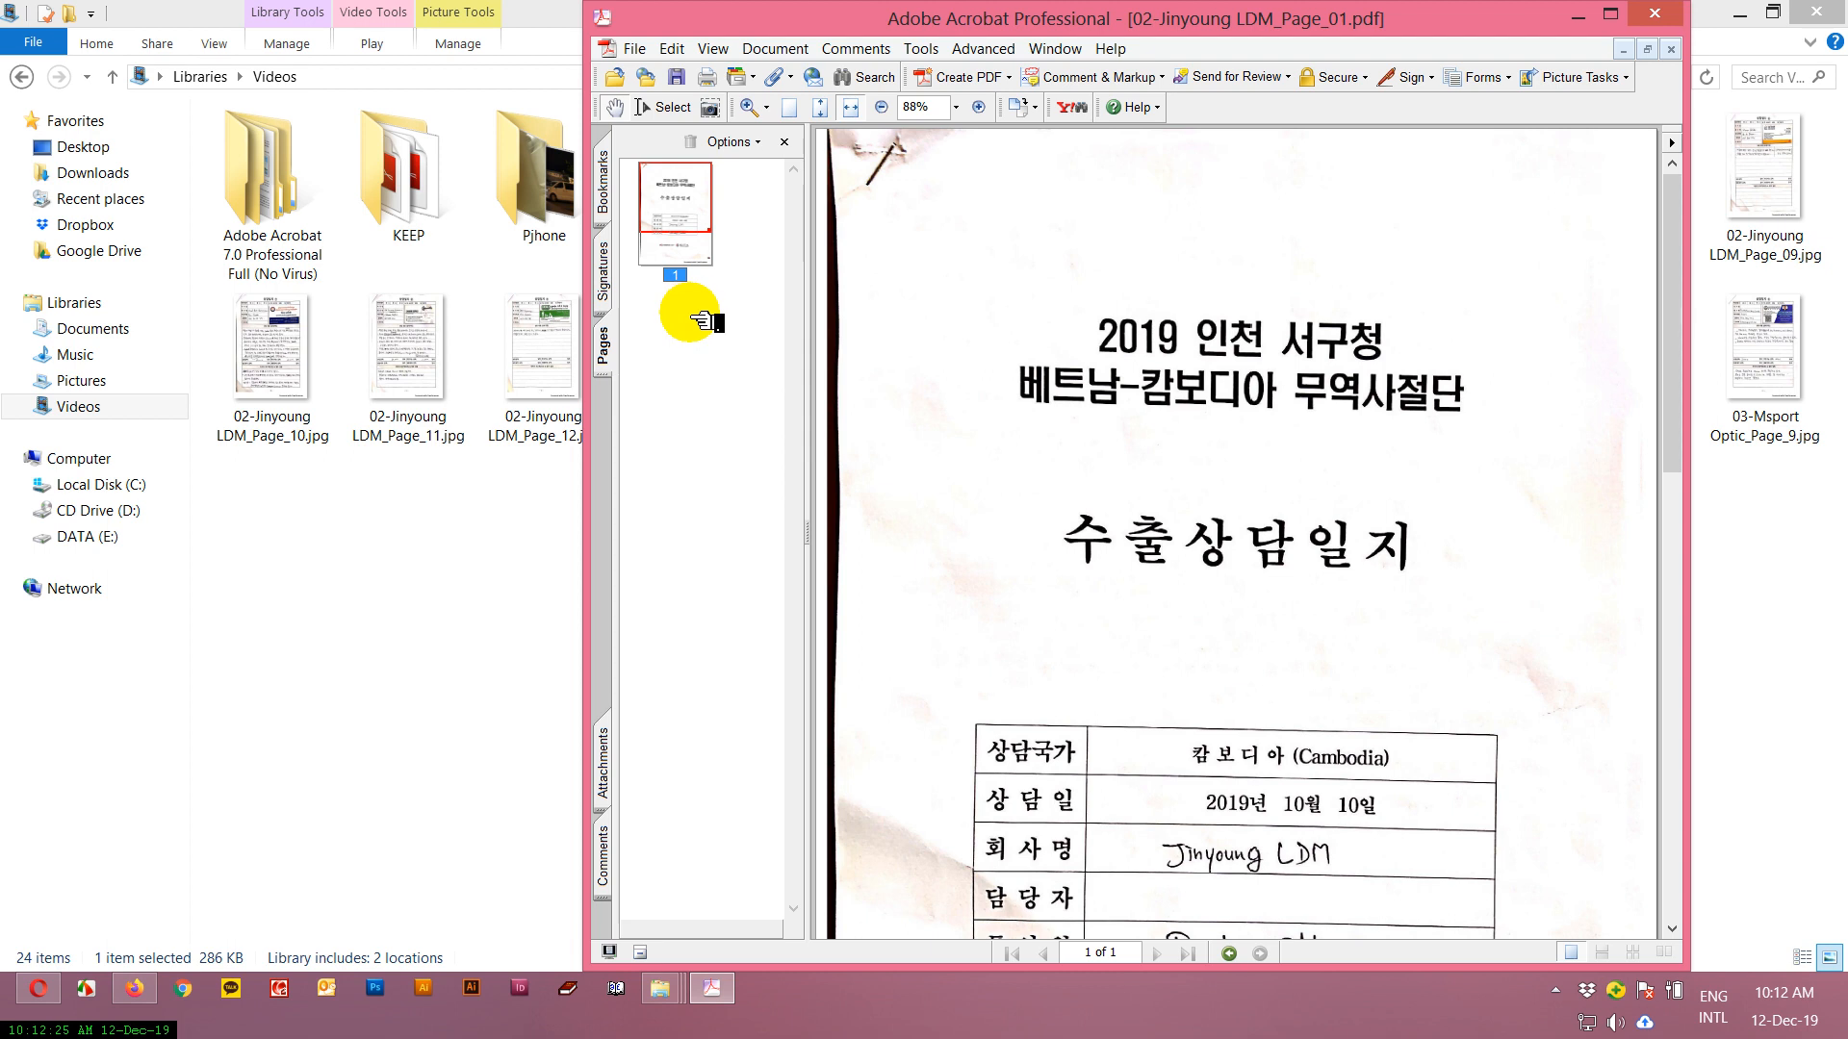
right_click(702, 319)
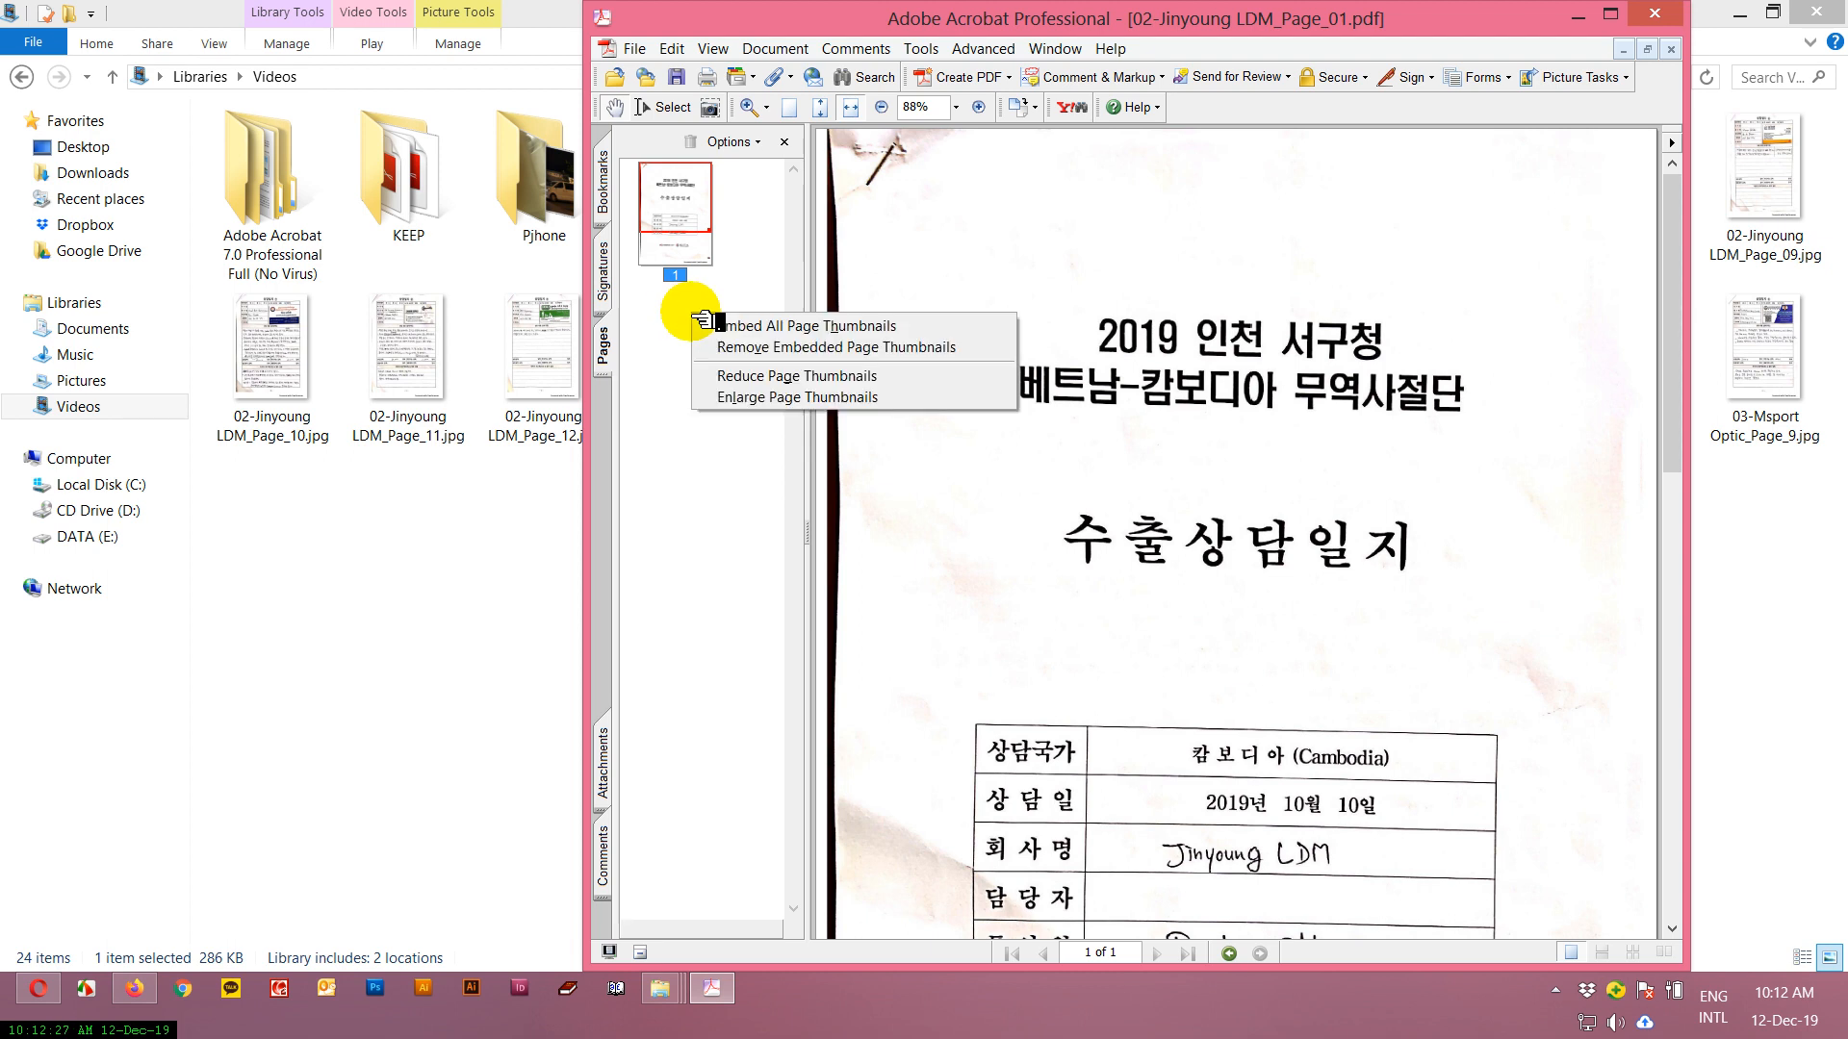
click(674, 324)
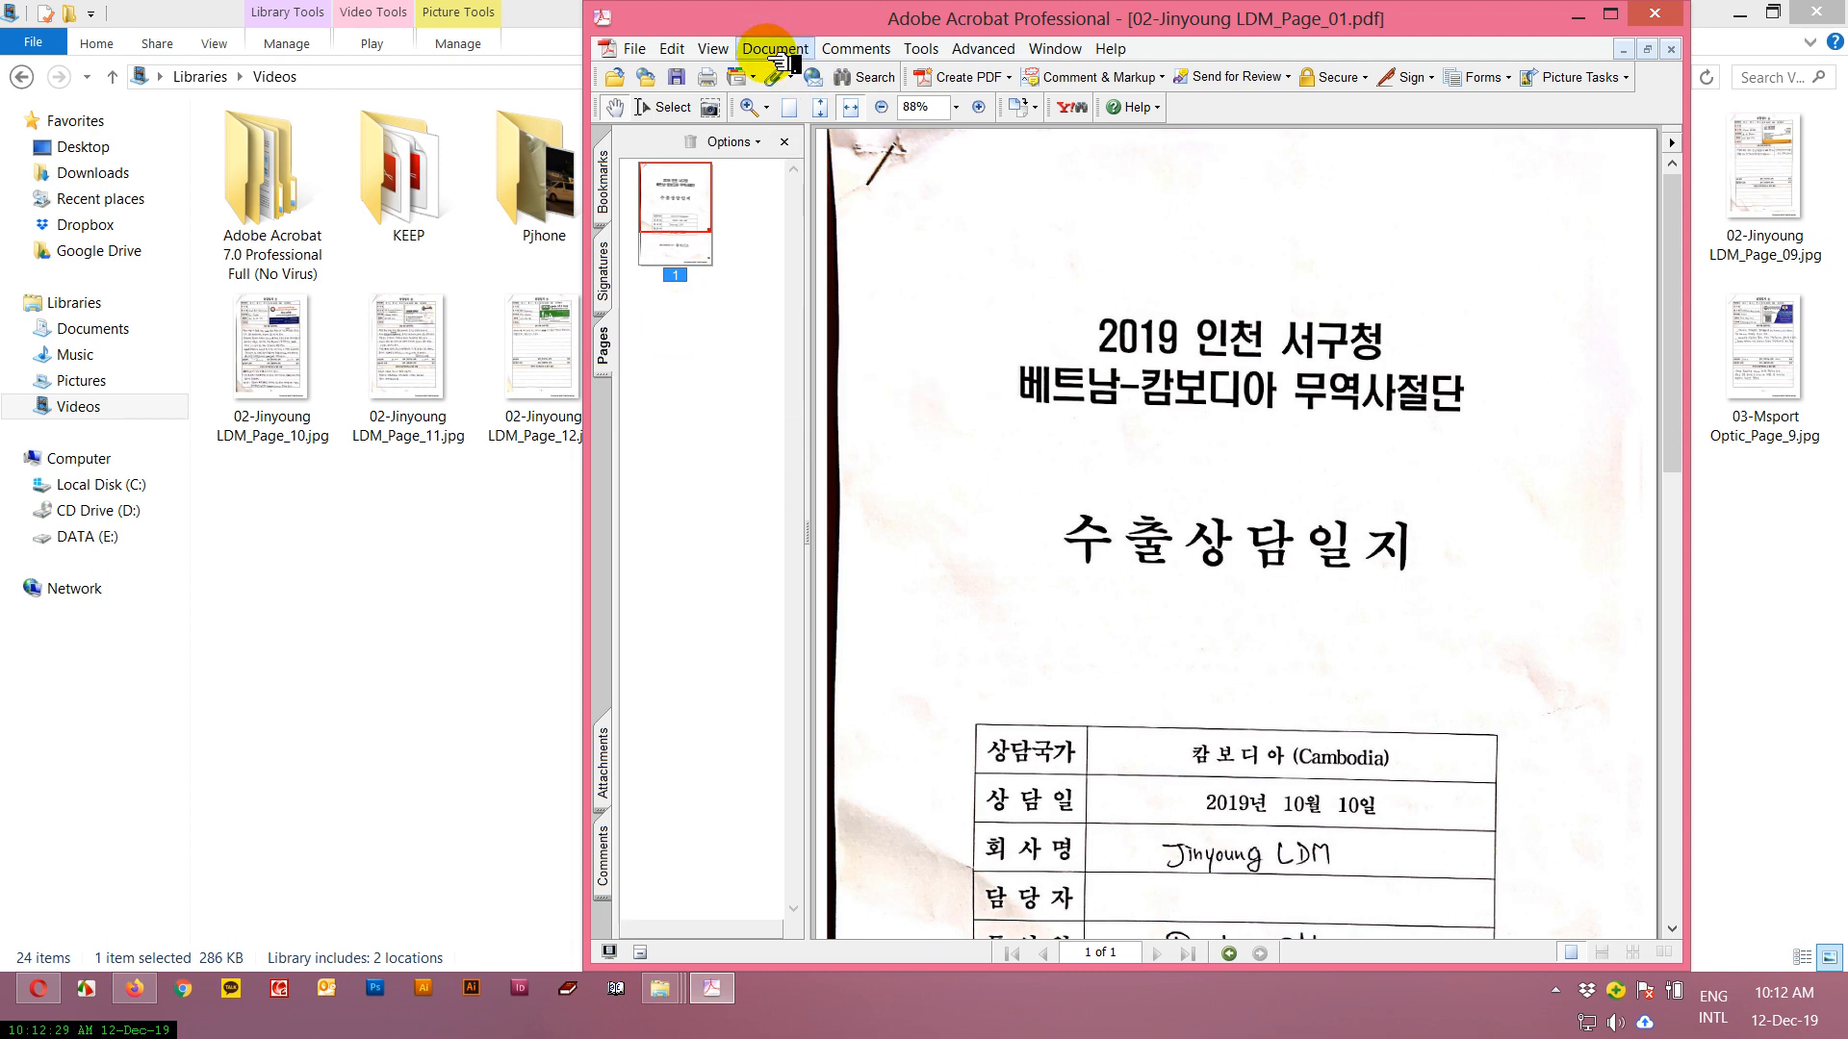
Start inserting pages into the document, browsing the Videos library for files of type JPEG.
click(775, 50)
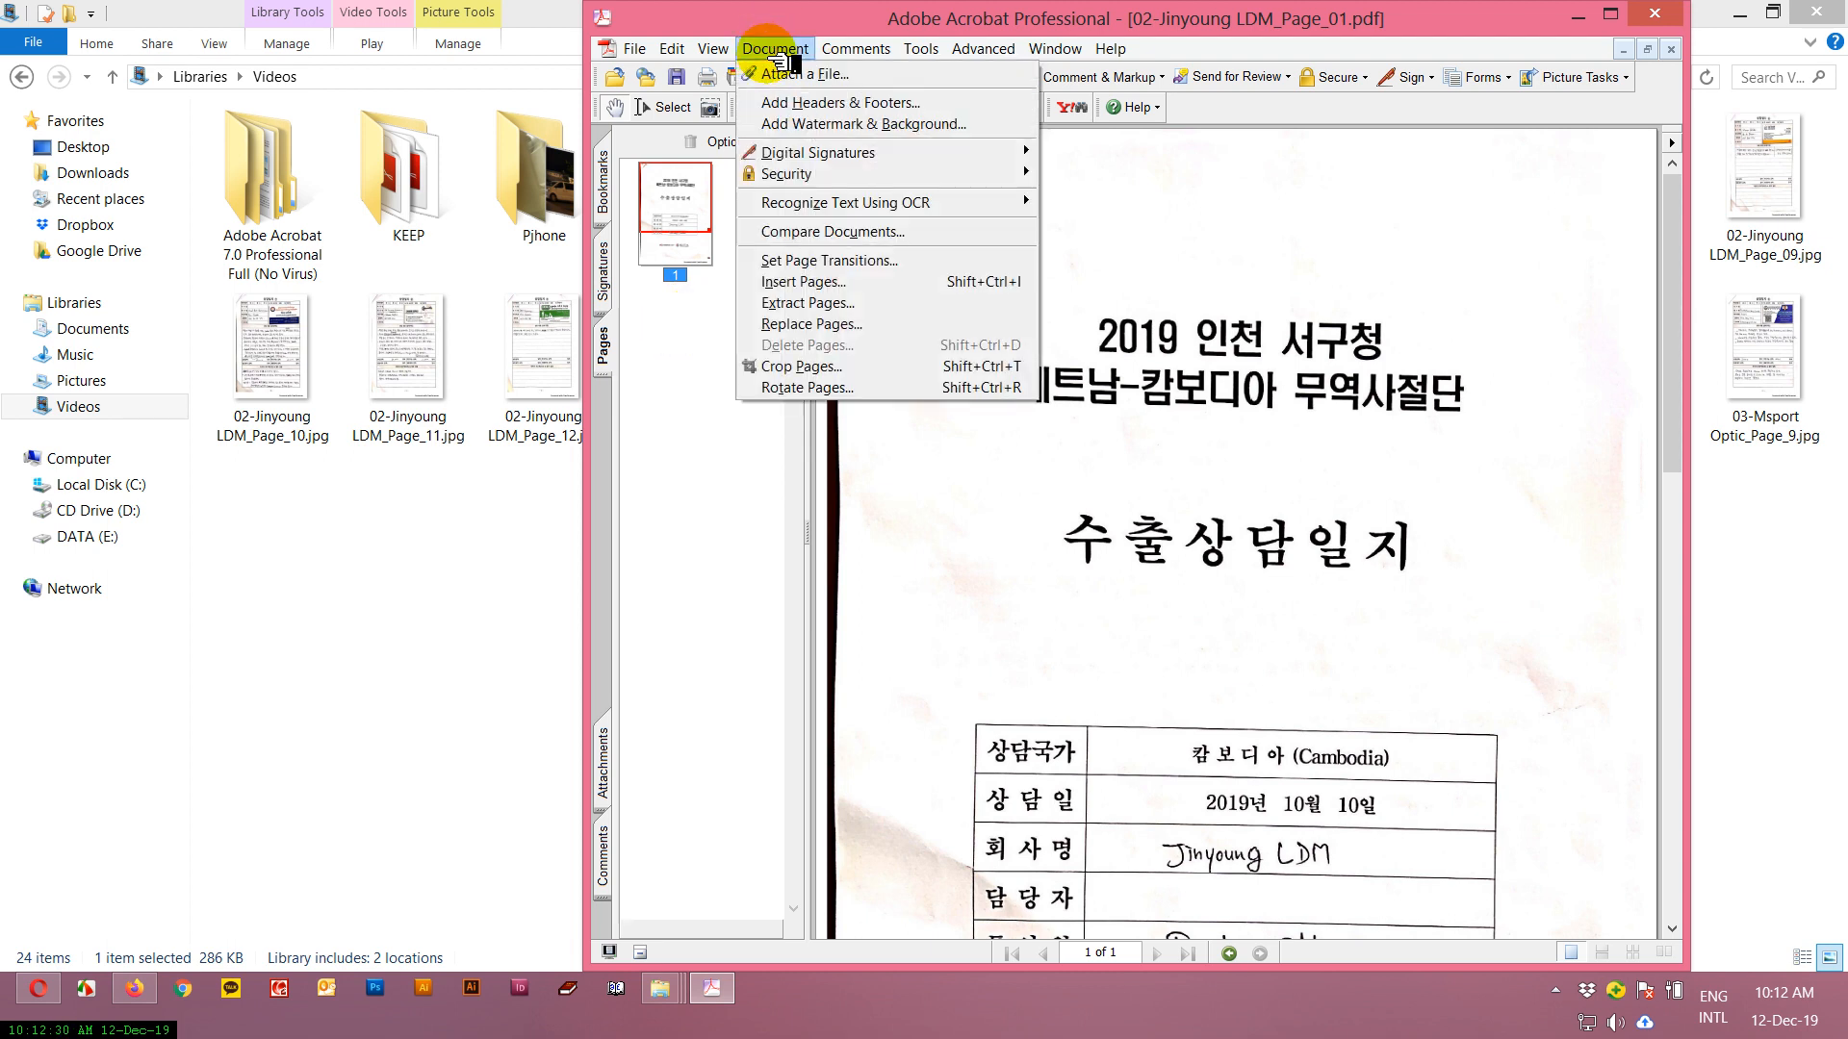
click(851, 289)
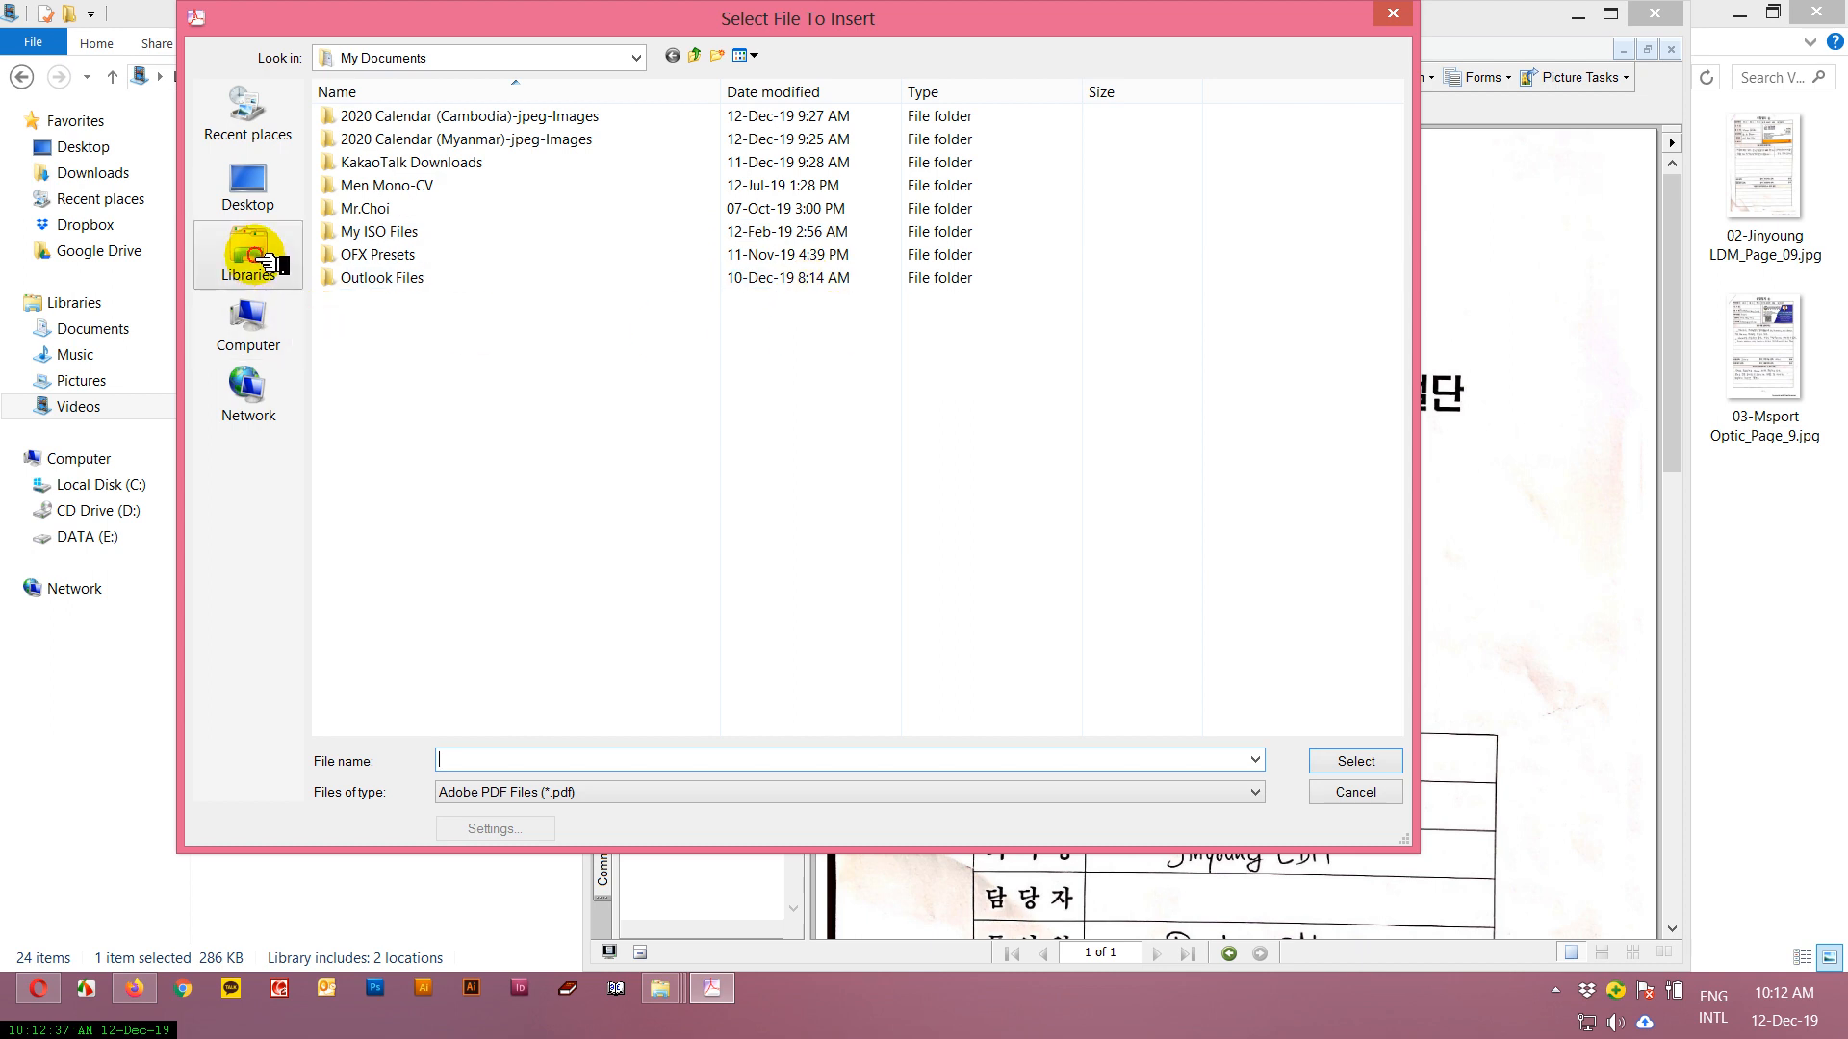
click(252, 258)
double_click(1169, 139)
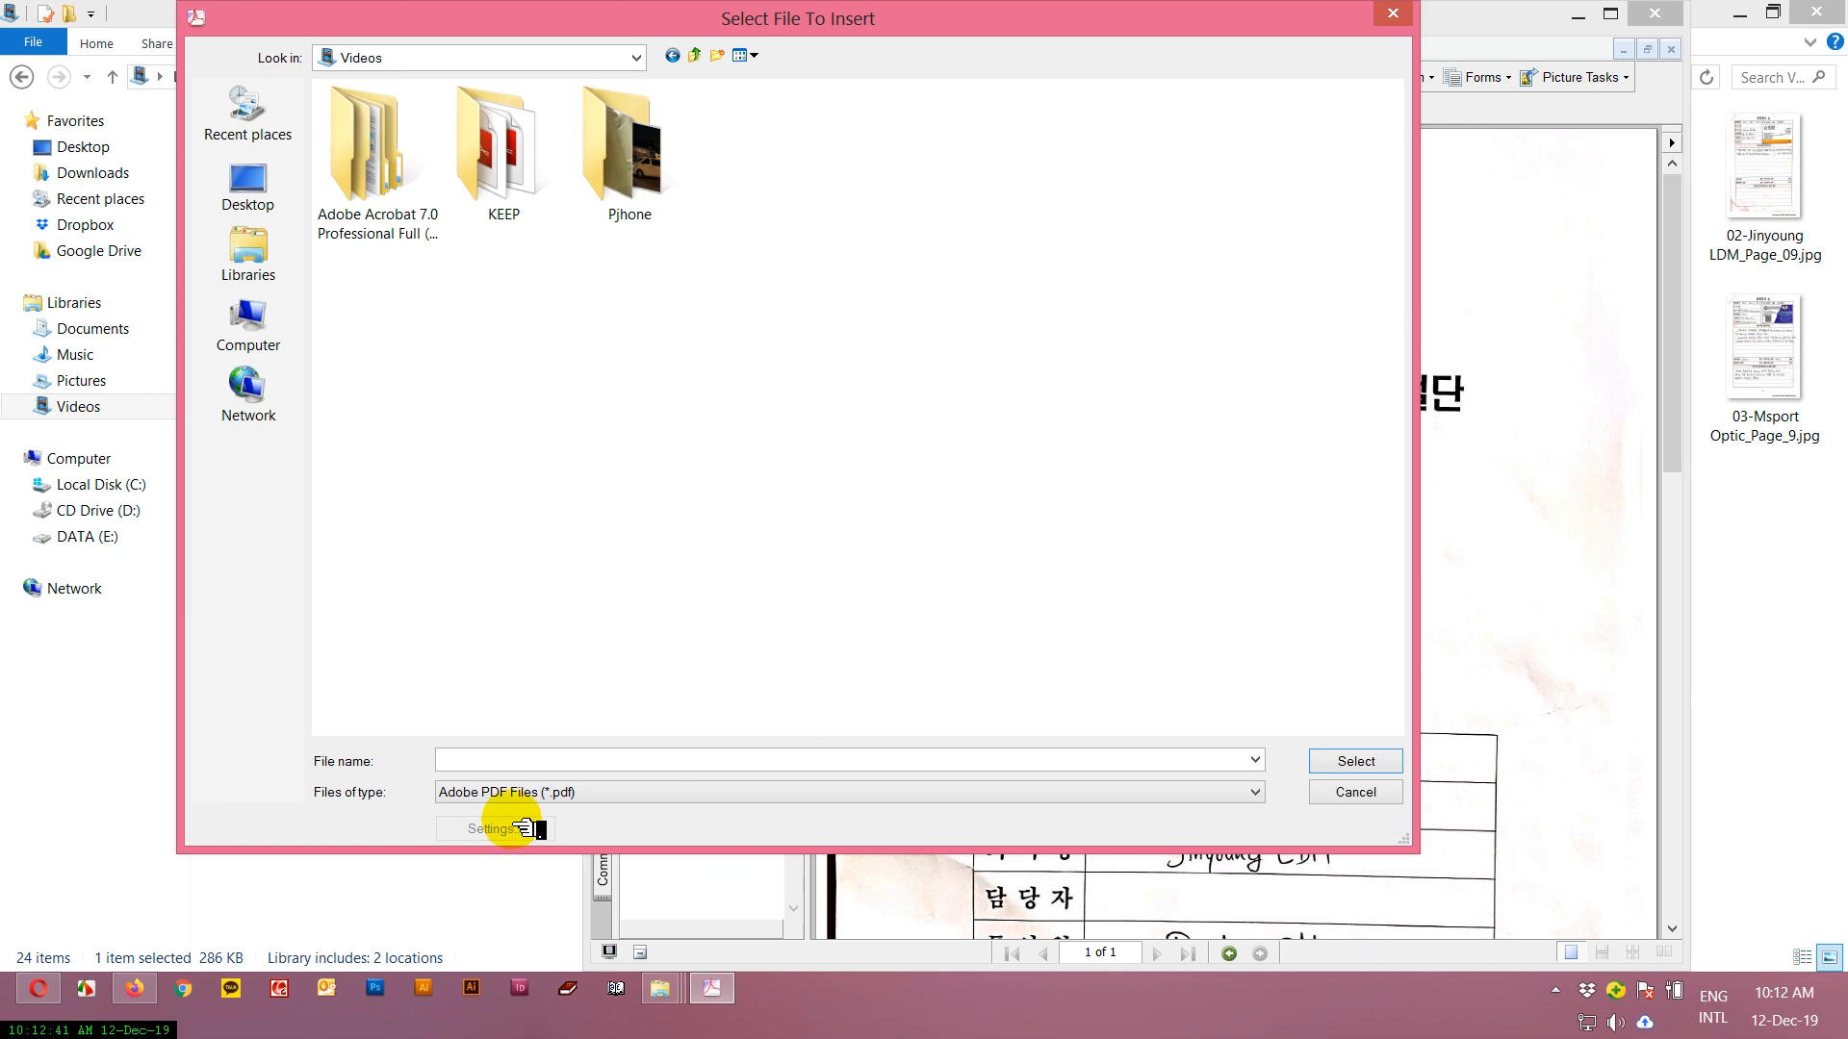
click(527, 797)
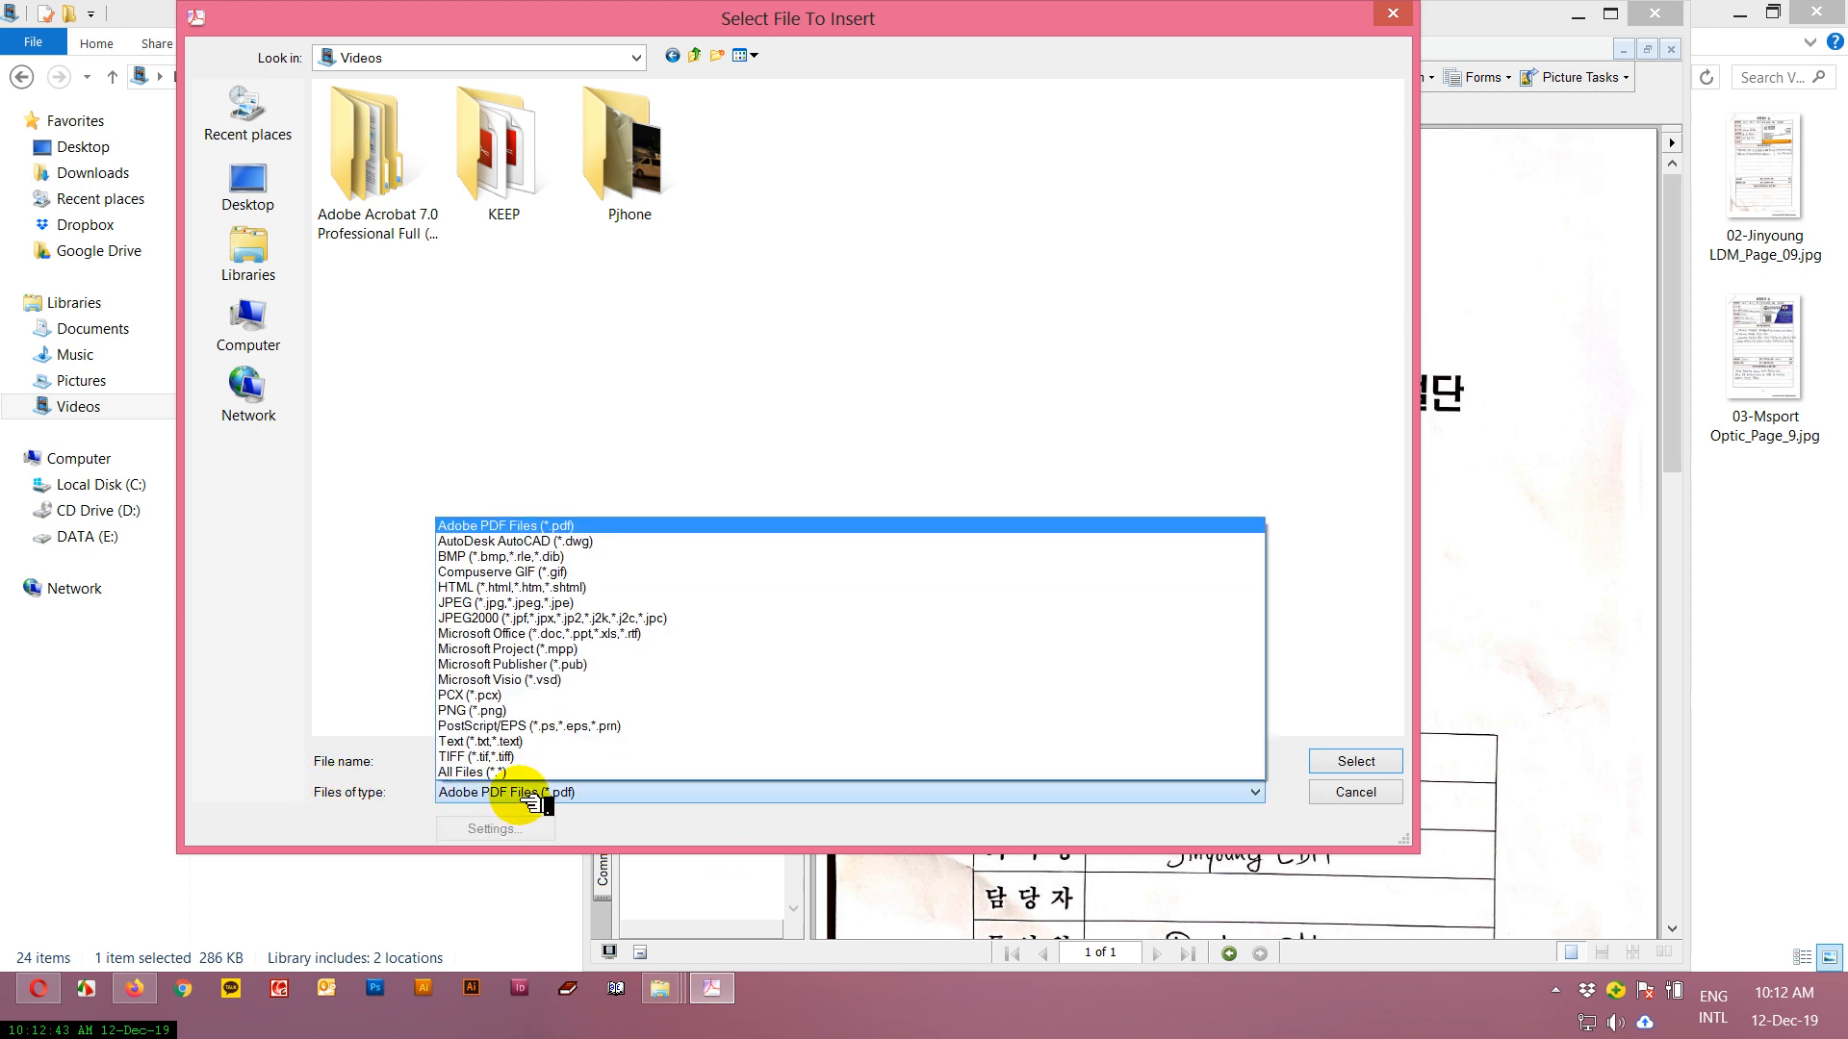
click(512, 603)
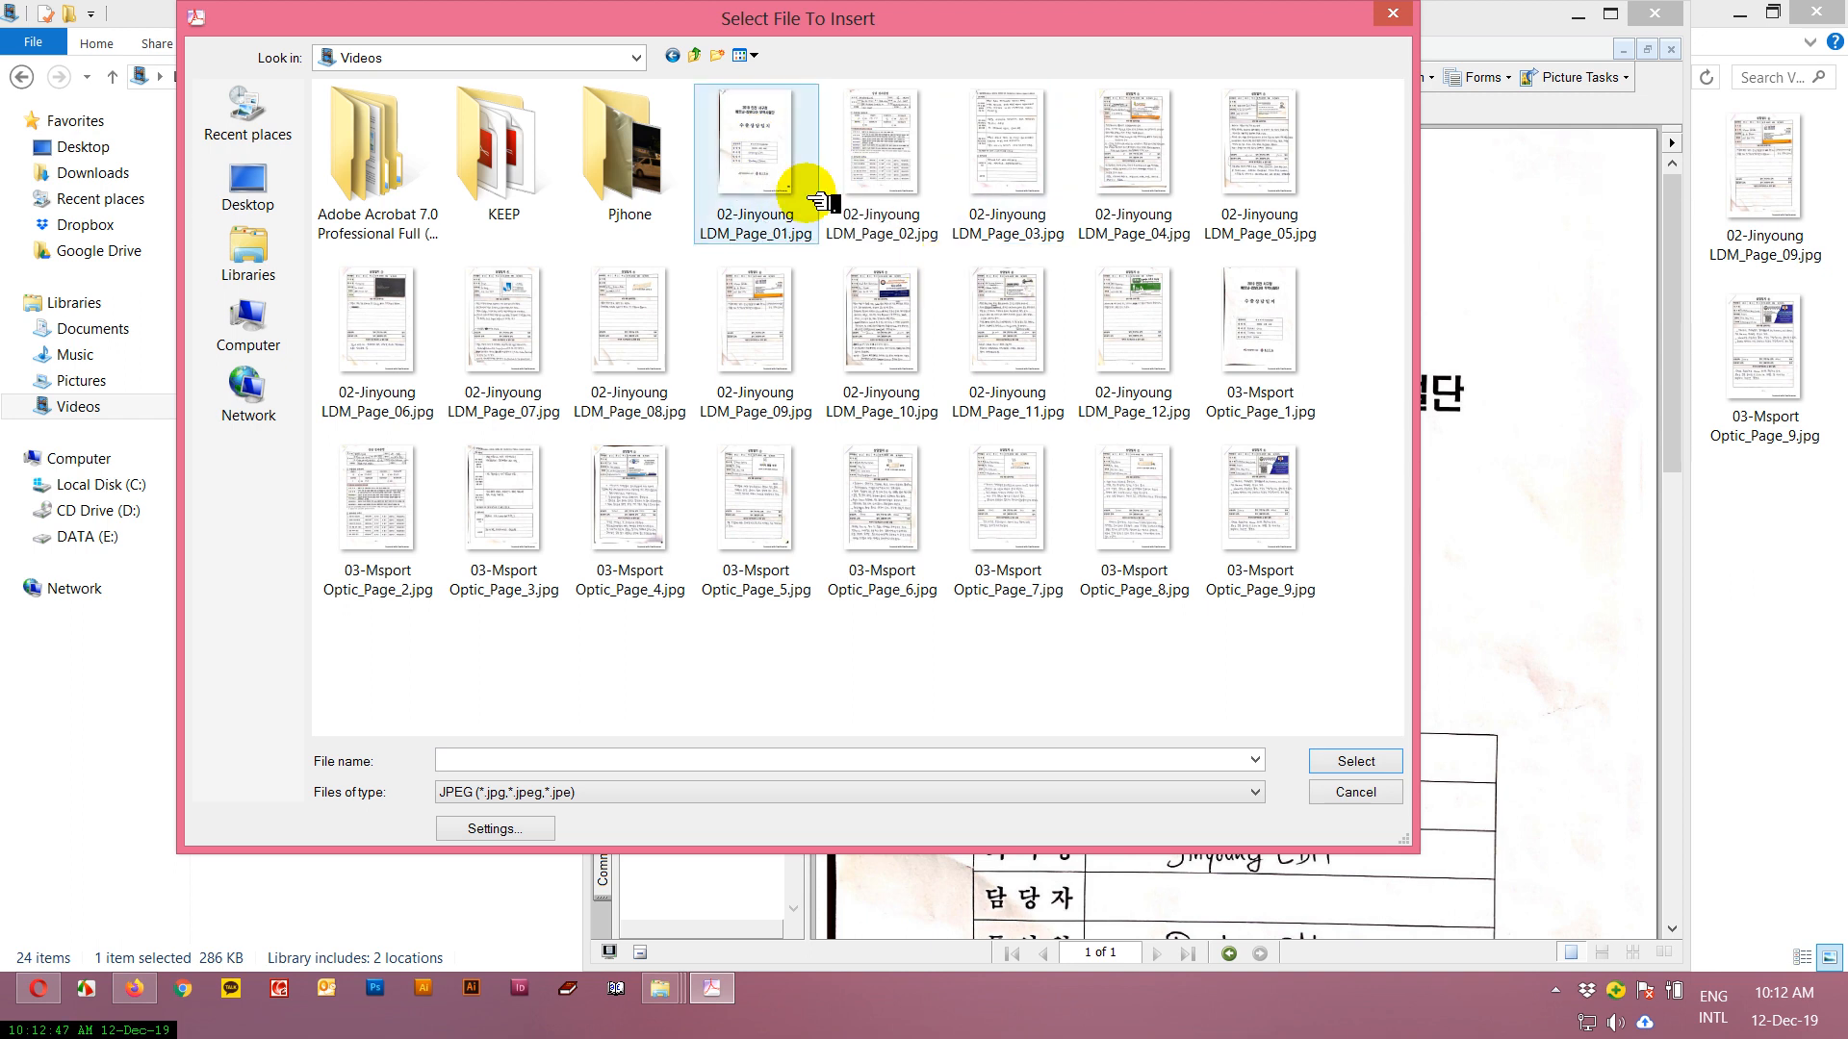
Insert the images from 02-Jinyoung LDM_Page_02.jpg through 03-Msport Optic_Page_9.jpg after page 1.
click(881, 154)
shift+click(1251, 525)
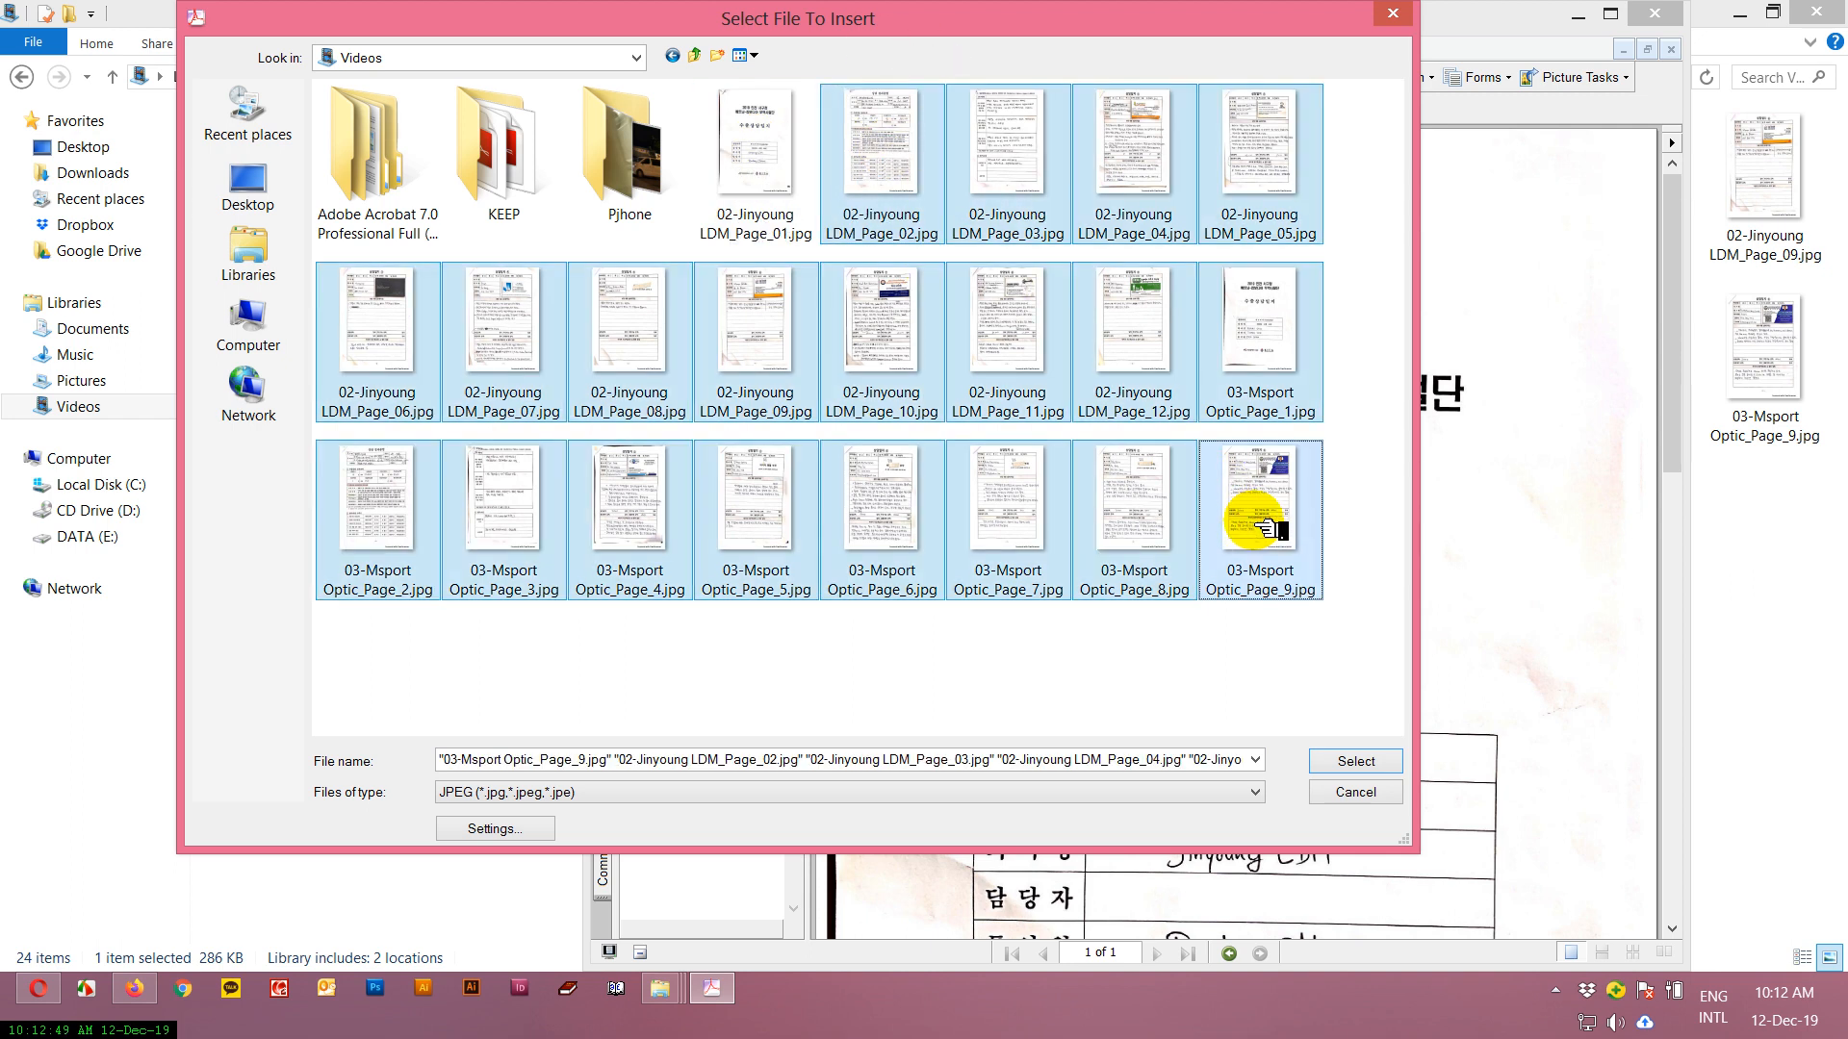
click(1352, 762)
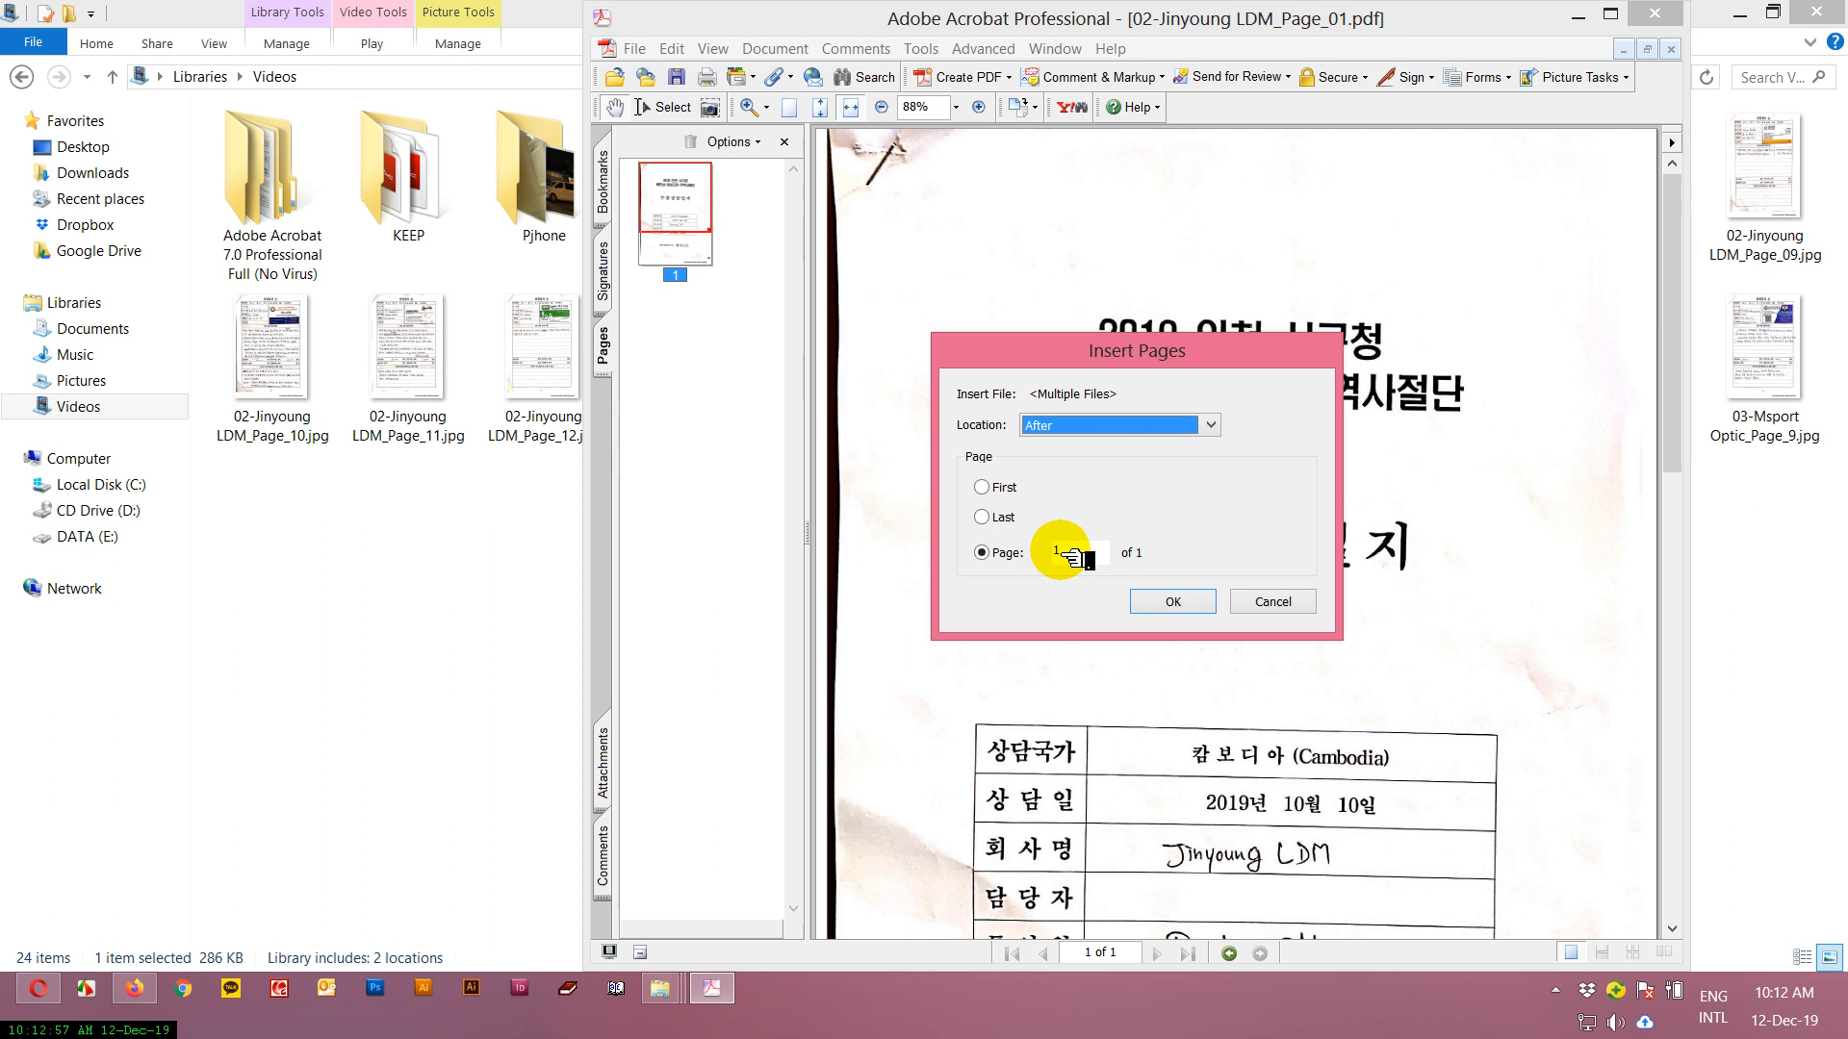
click(1178, 603)
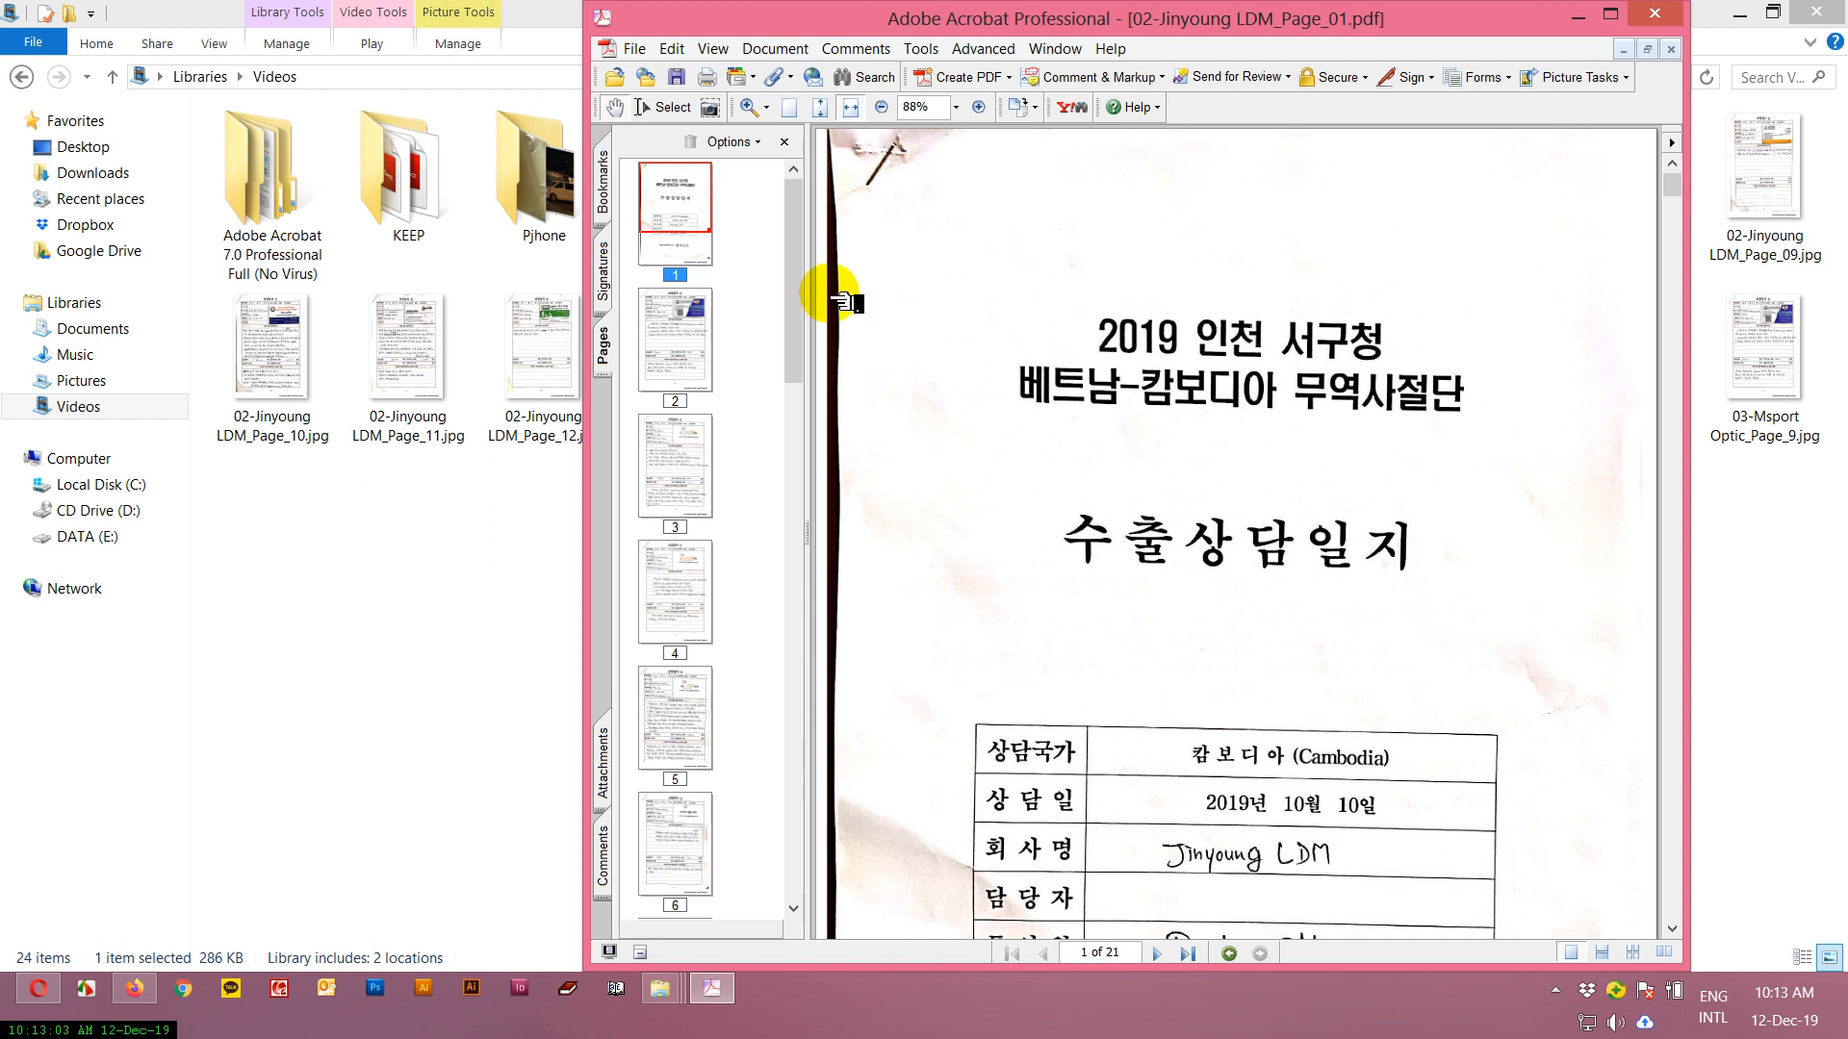
Save the combined document as a PDF named "ALL in one for print" in My Videos and close Acrobat.
drag(792, 206, 791, 804)
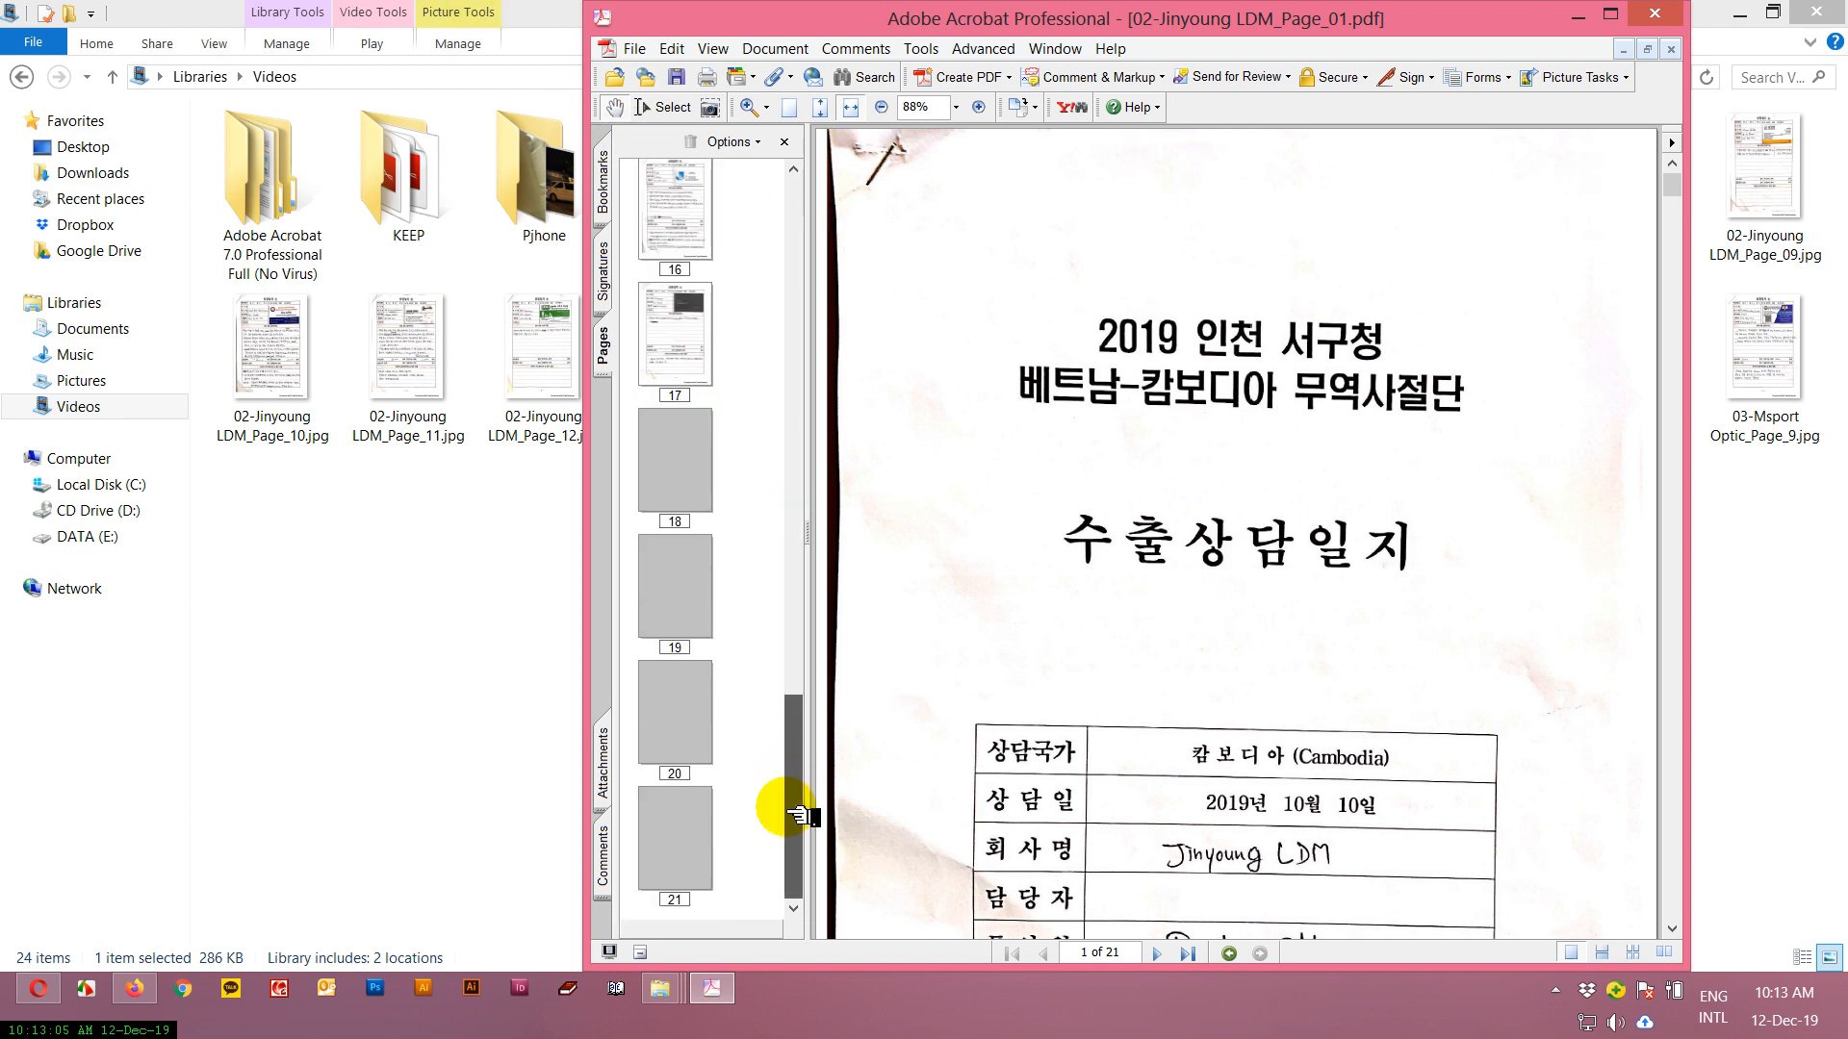
click(637, 49)
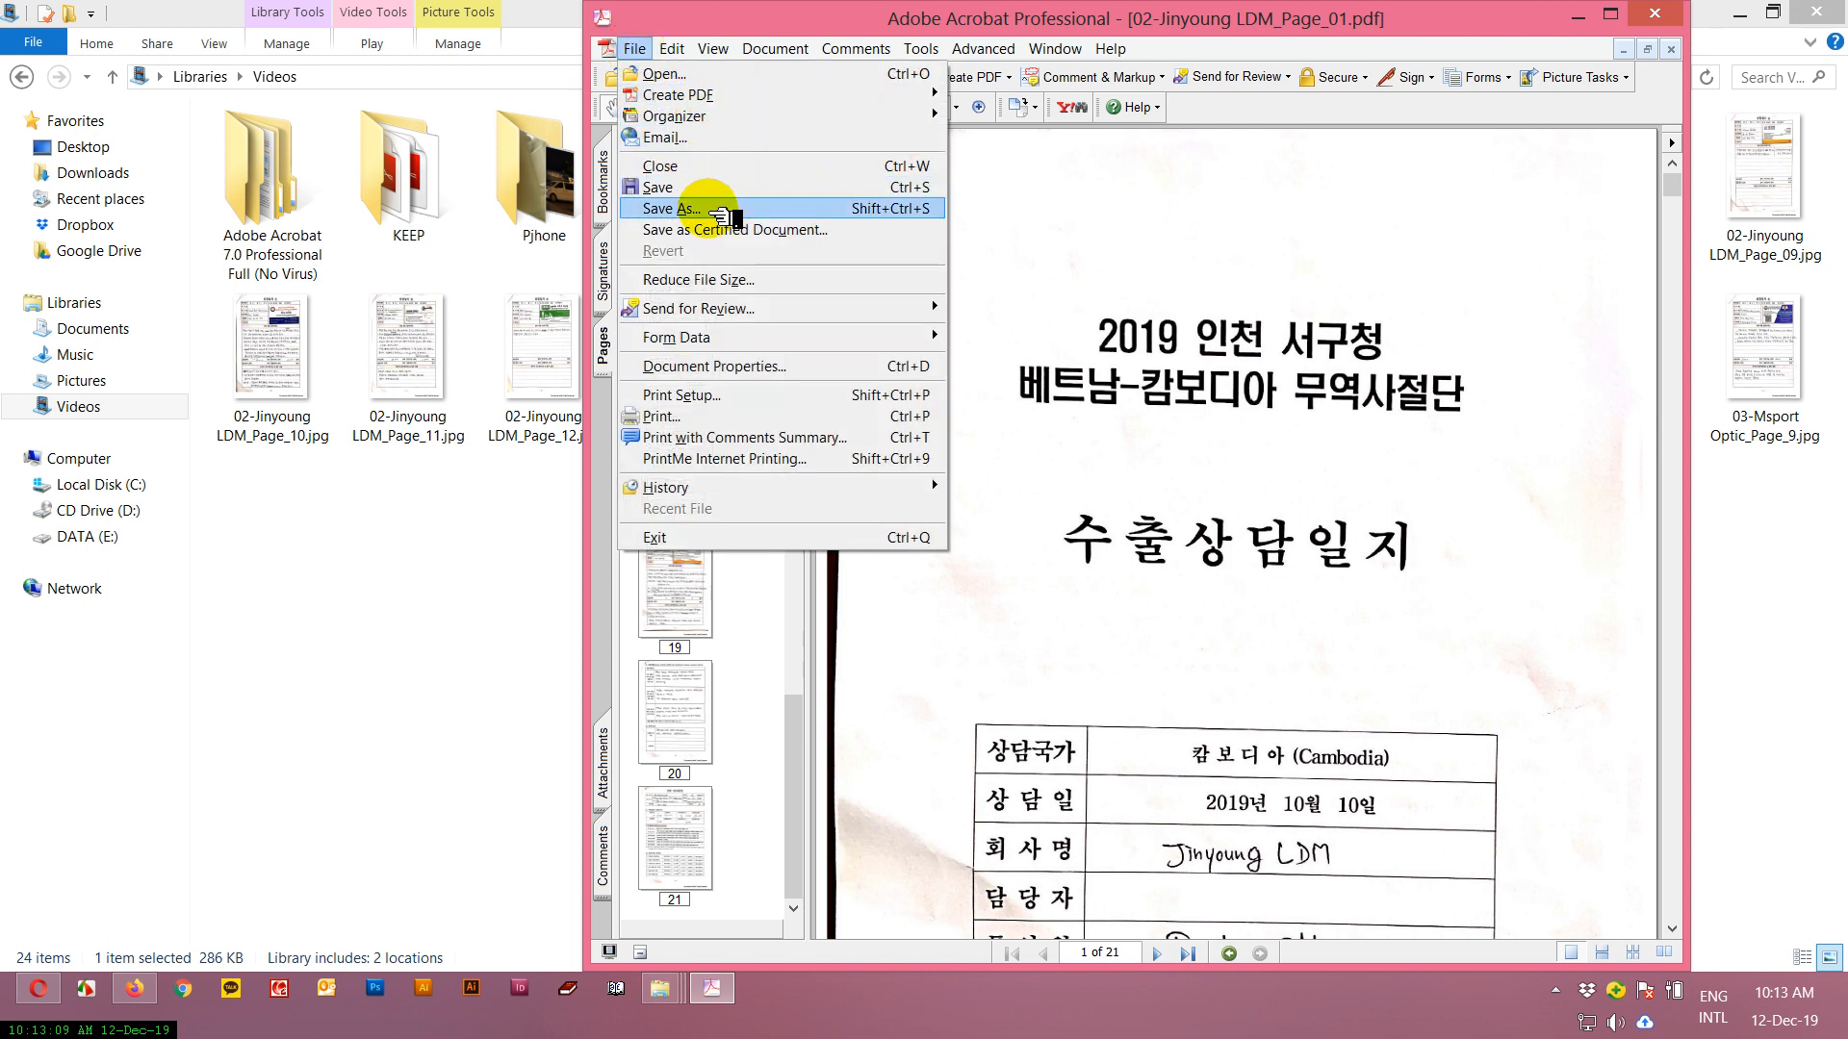
click(717, 209)
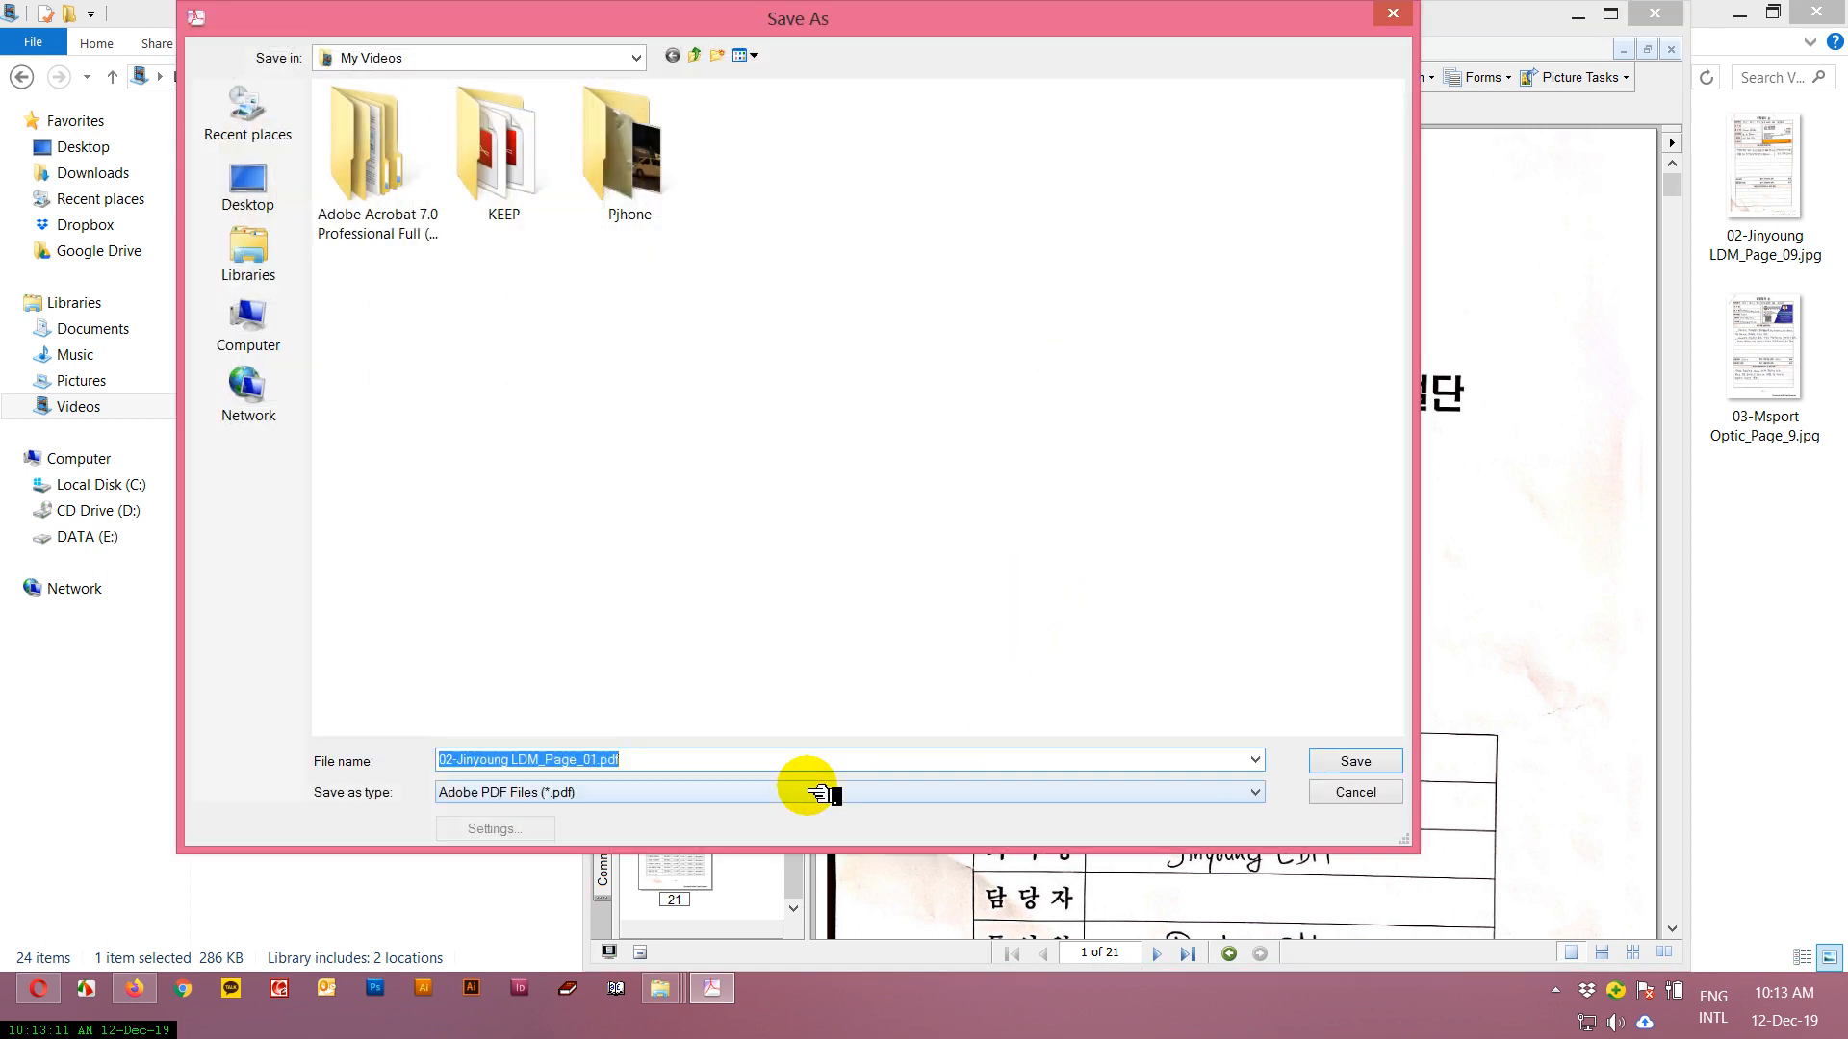
text(ALL in one fo)
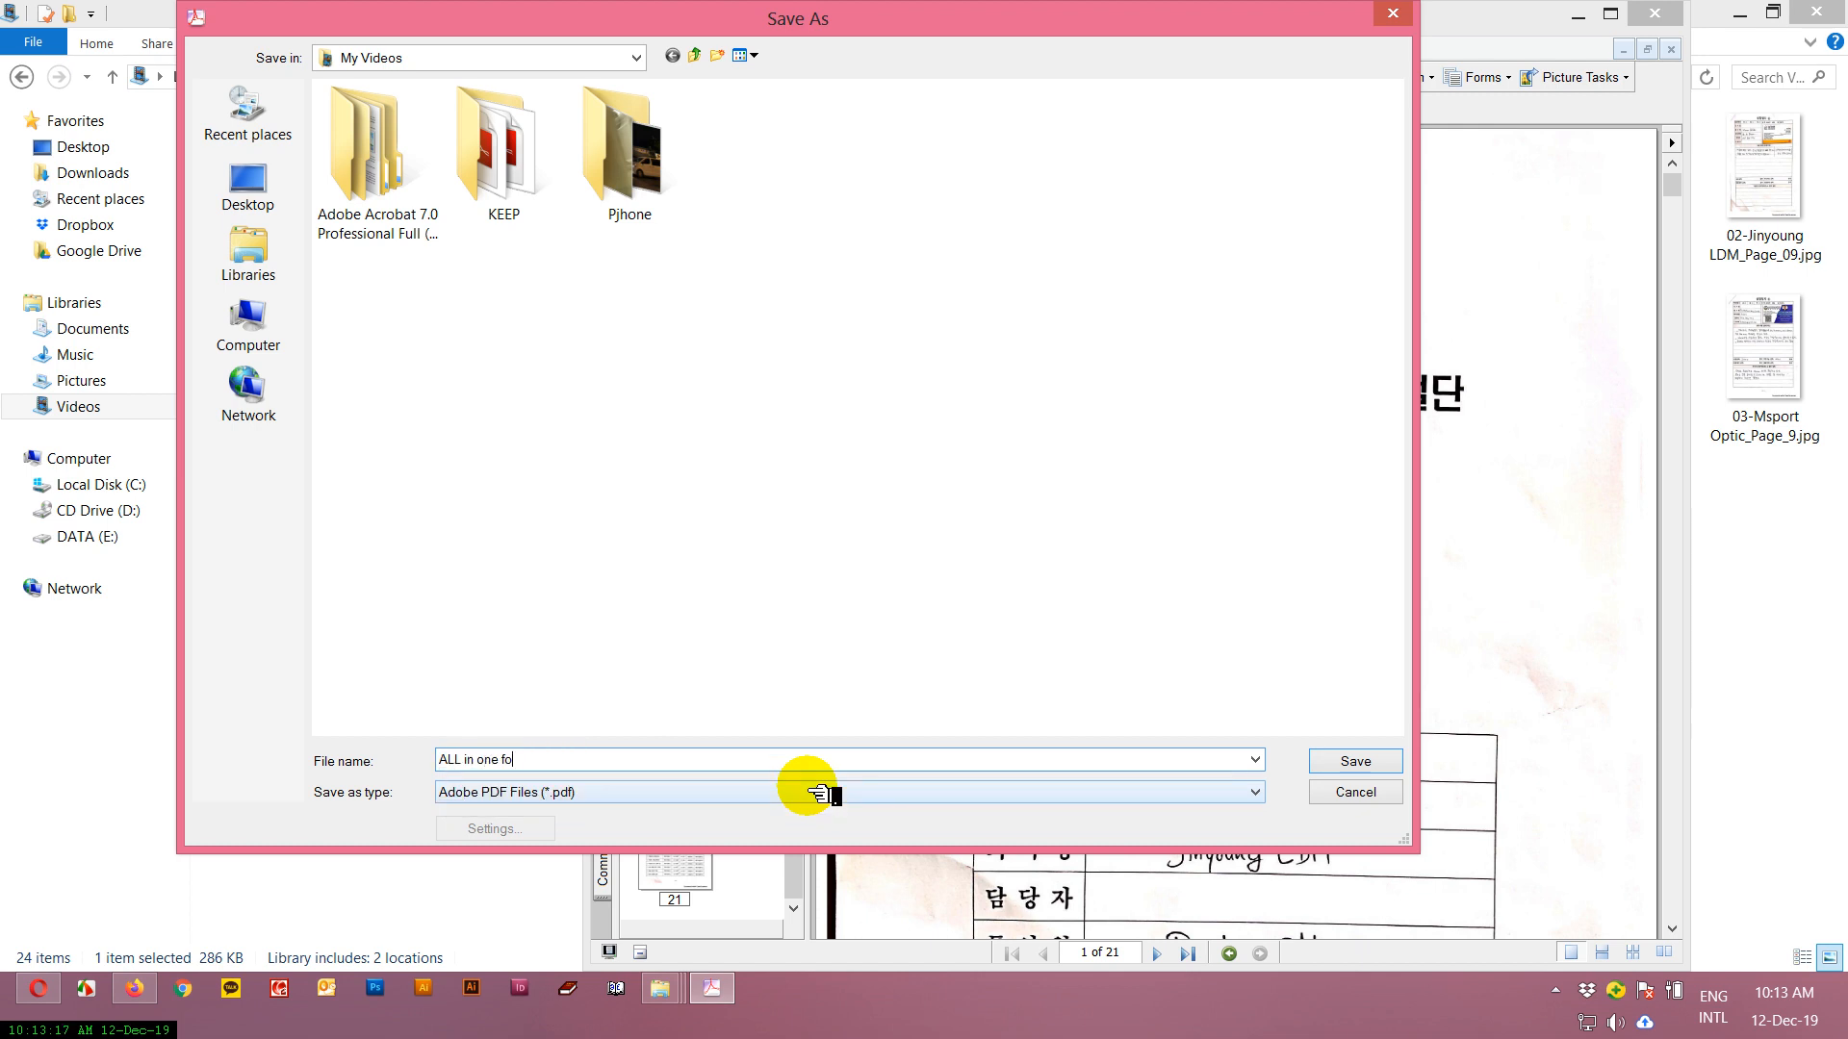
text(r print)
key(Return)
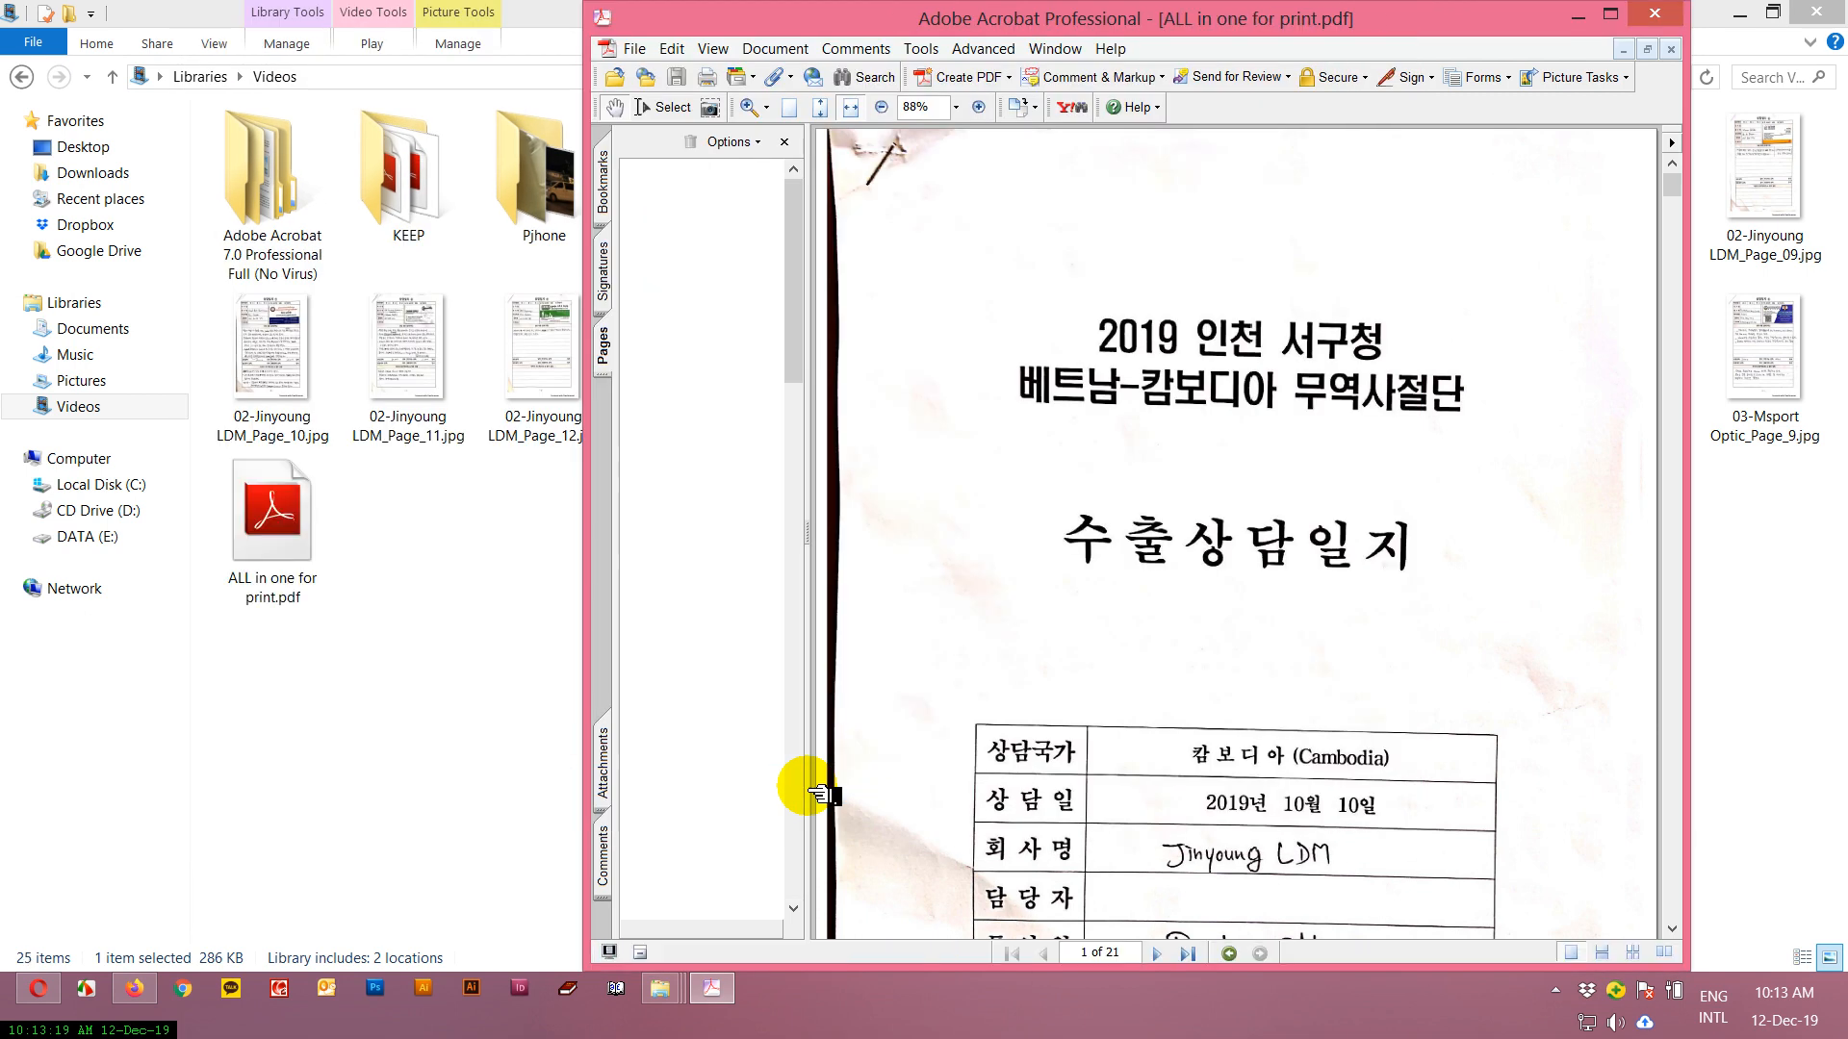
click(1654, 12)
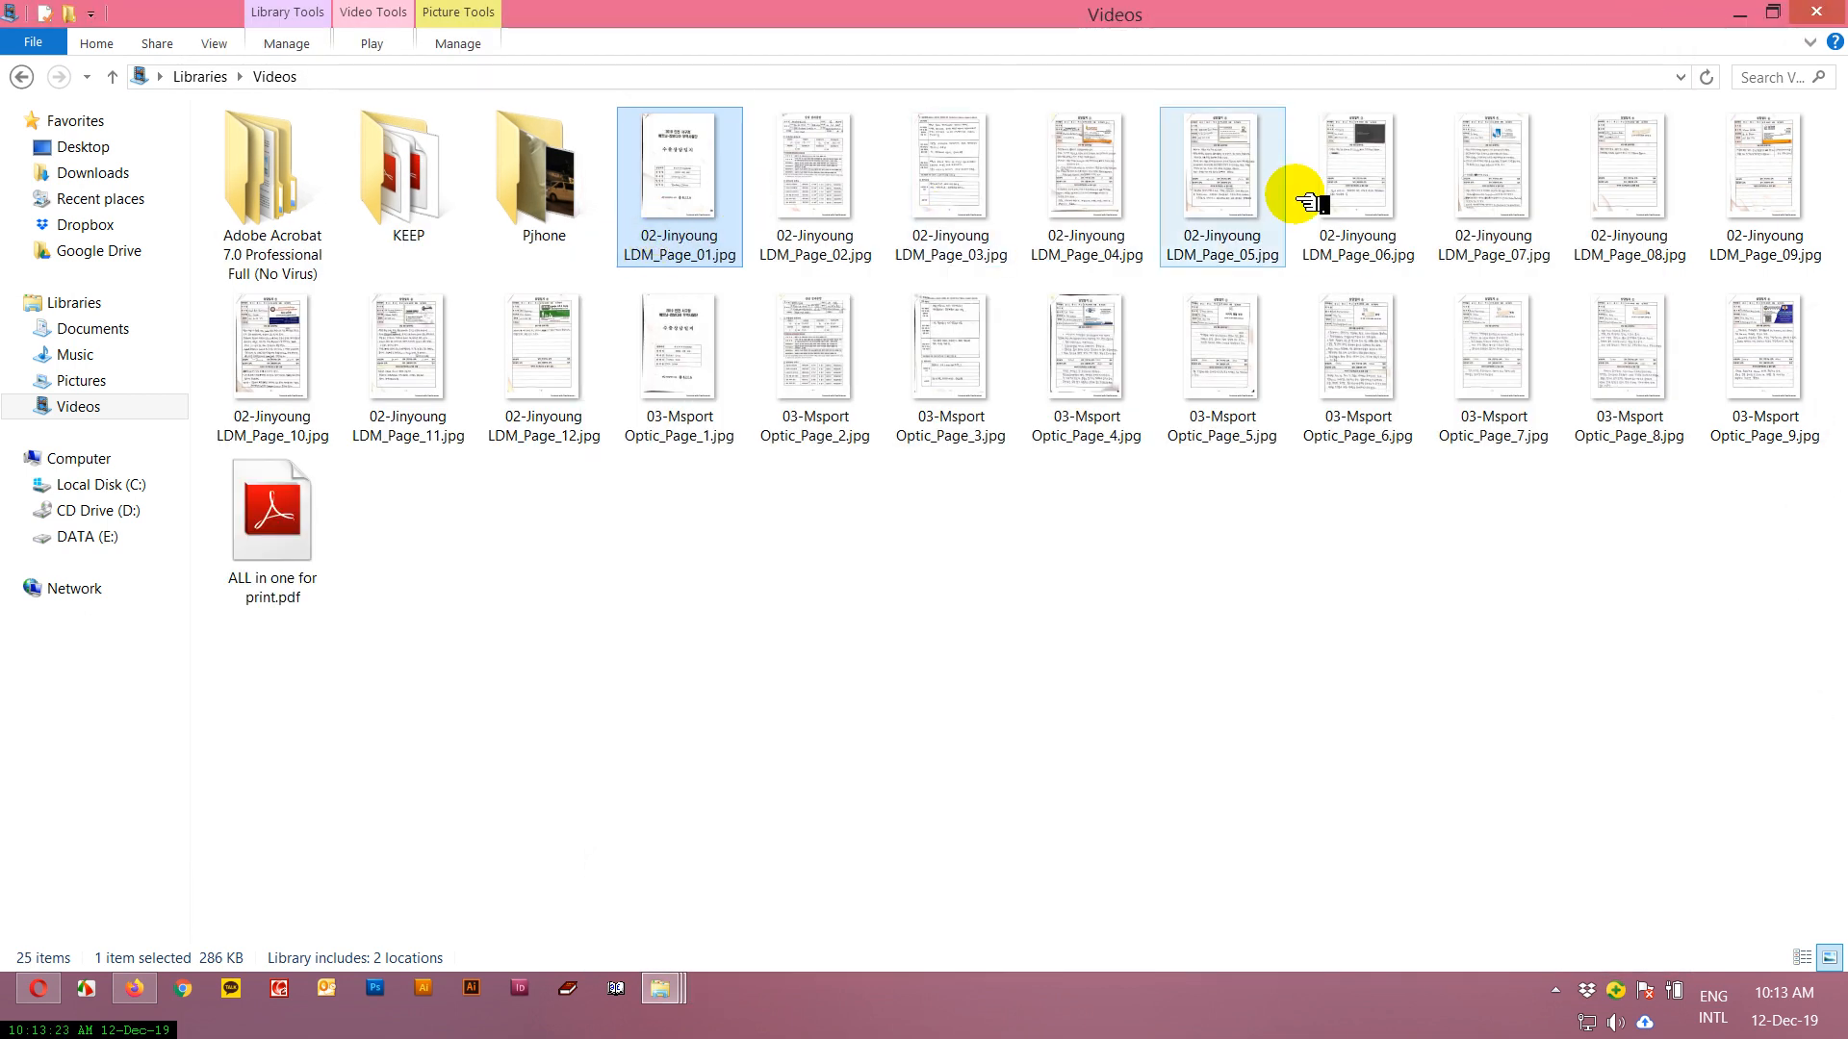
Open ALL in one for print.pdf in Adobe Reader, look through its page thumbnails and close it.
double_click(238, 539)
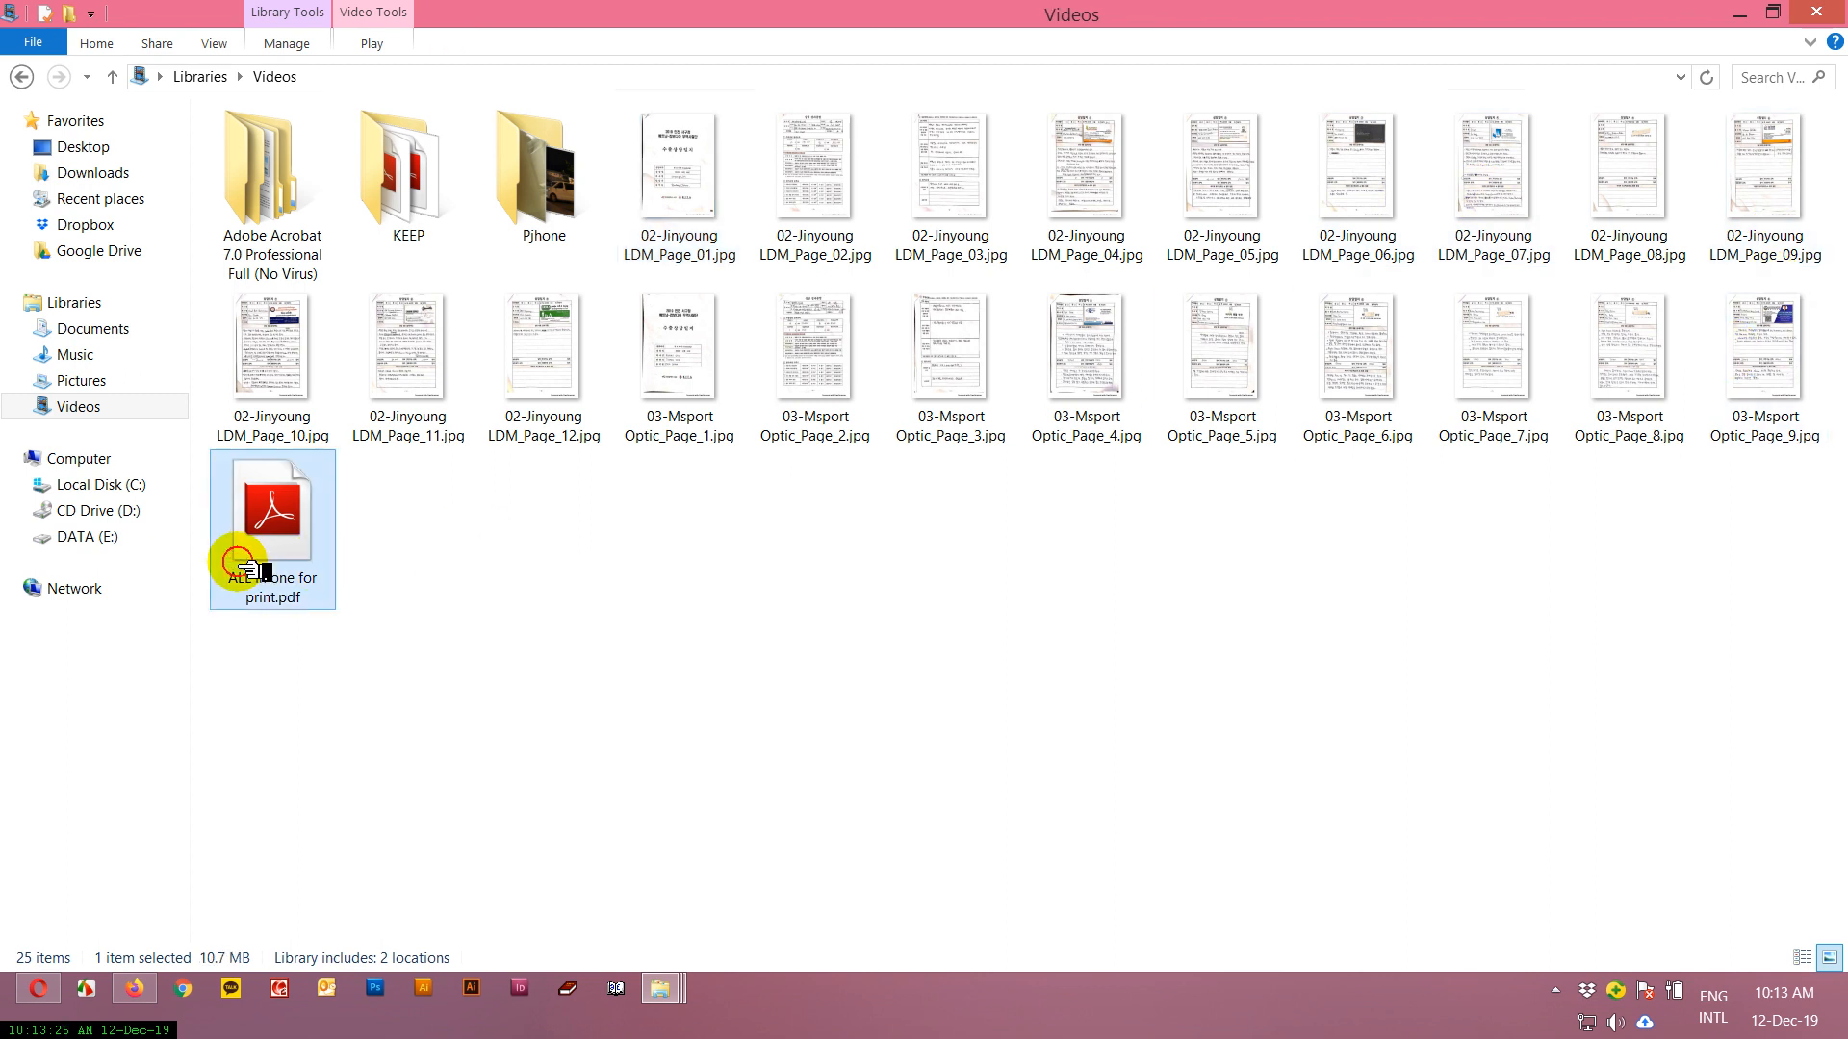
click(544, 71)
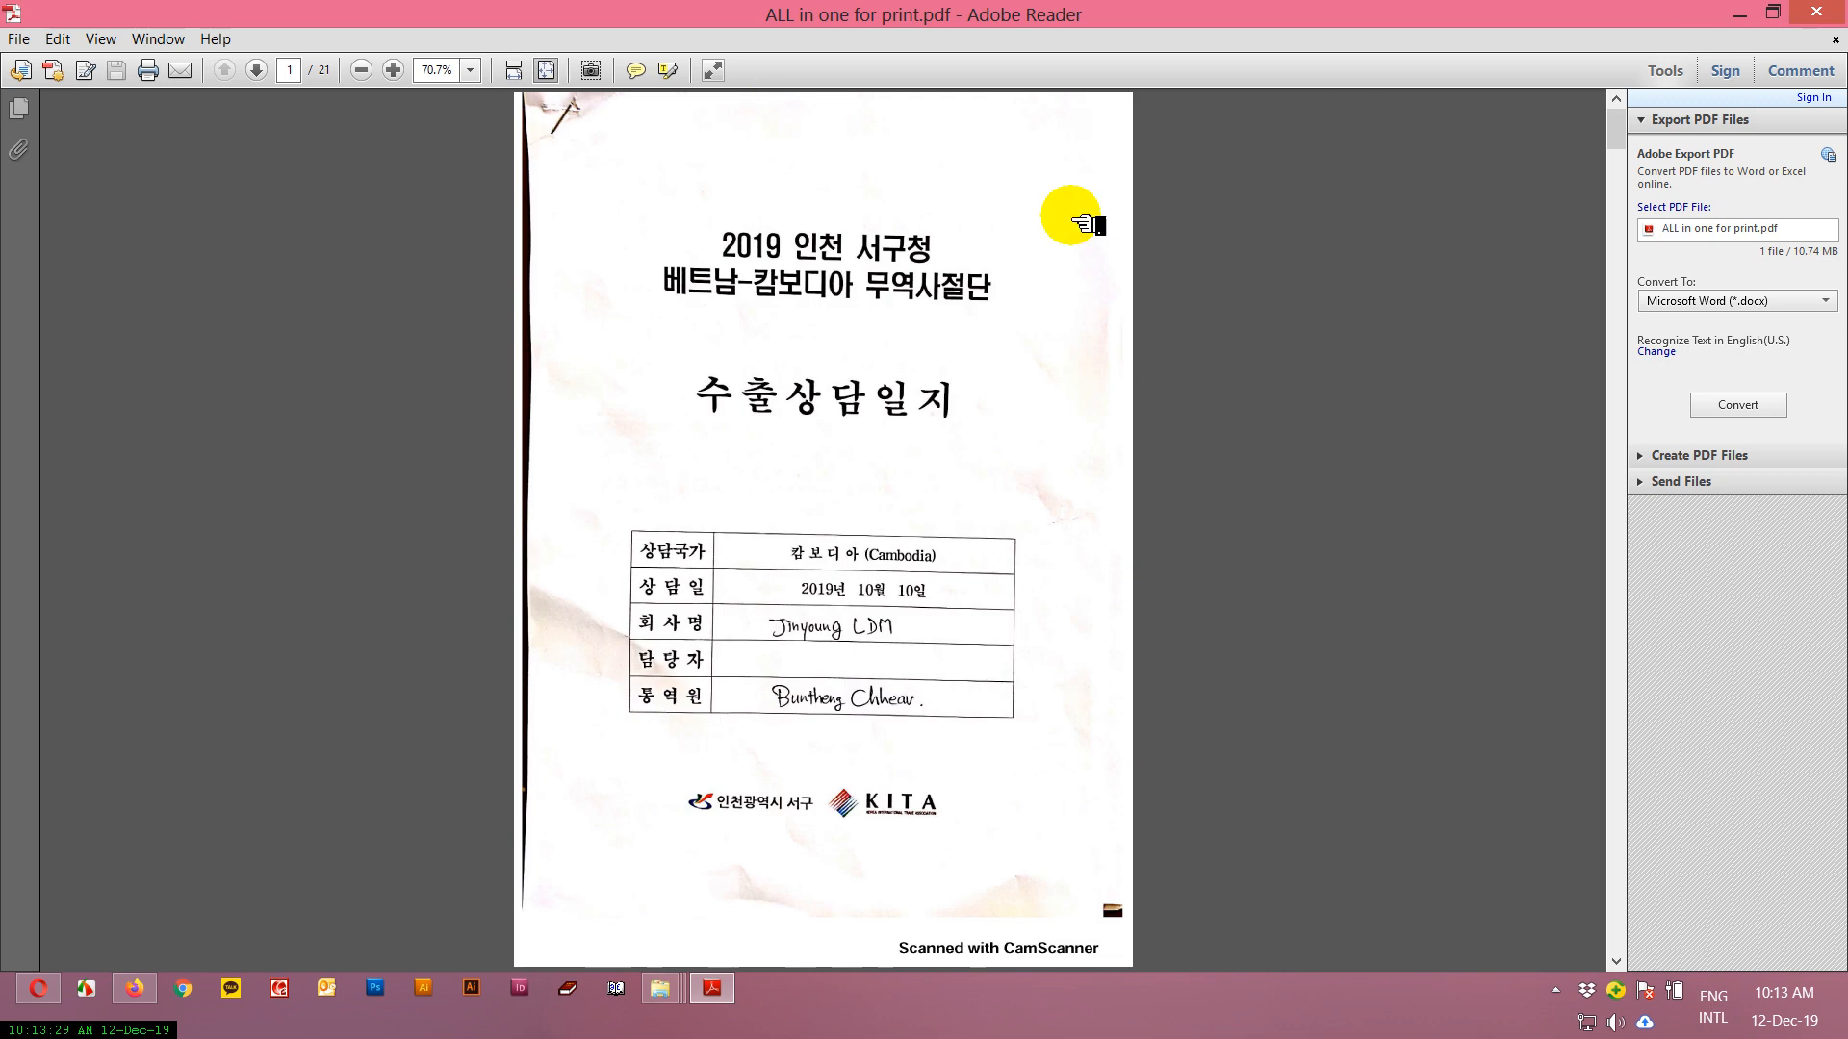
click(18, 111)
scroll(153, 452, down, 10)
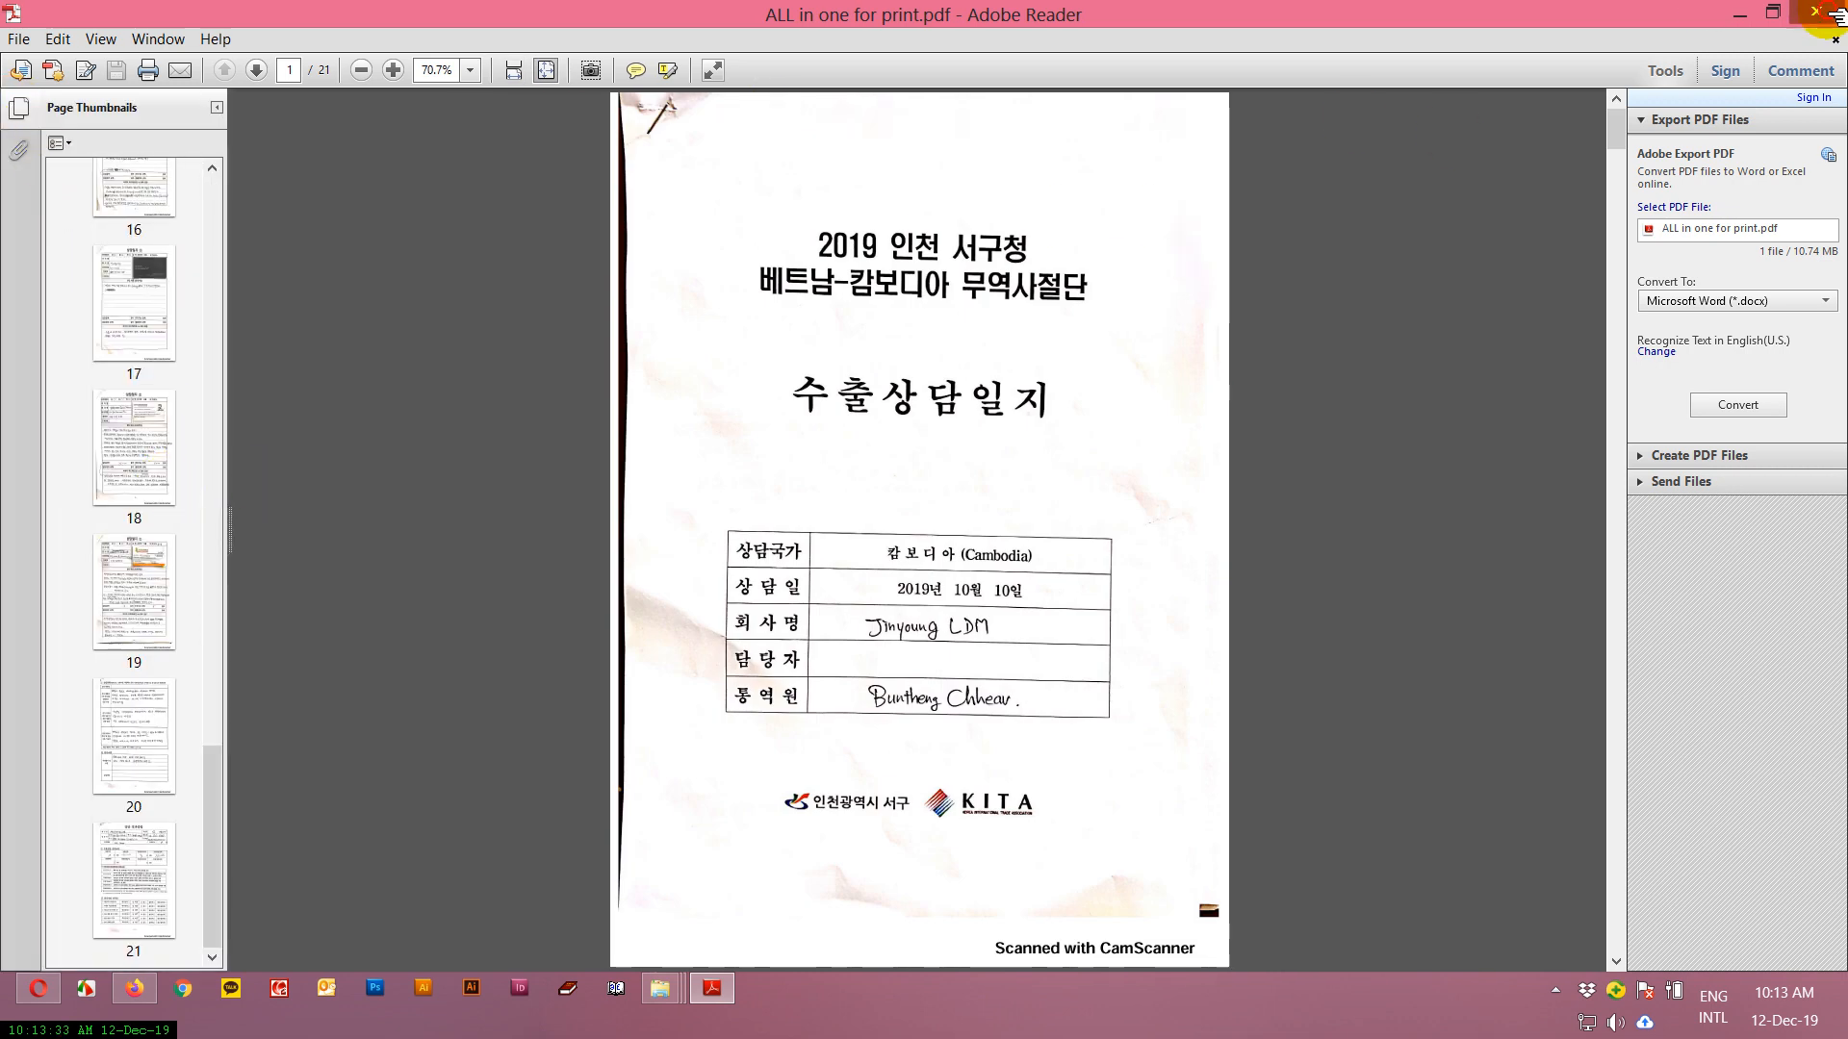
key(alt+F4)
right_click(276, 510)
mouse_move(641, 532)
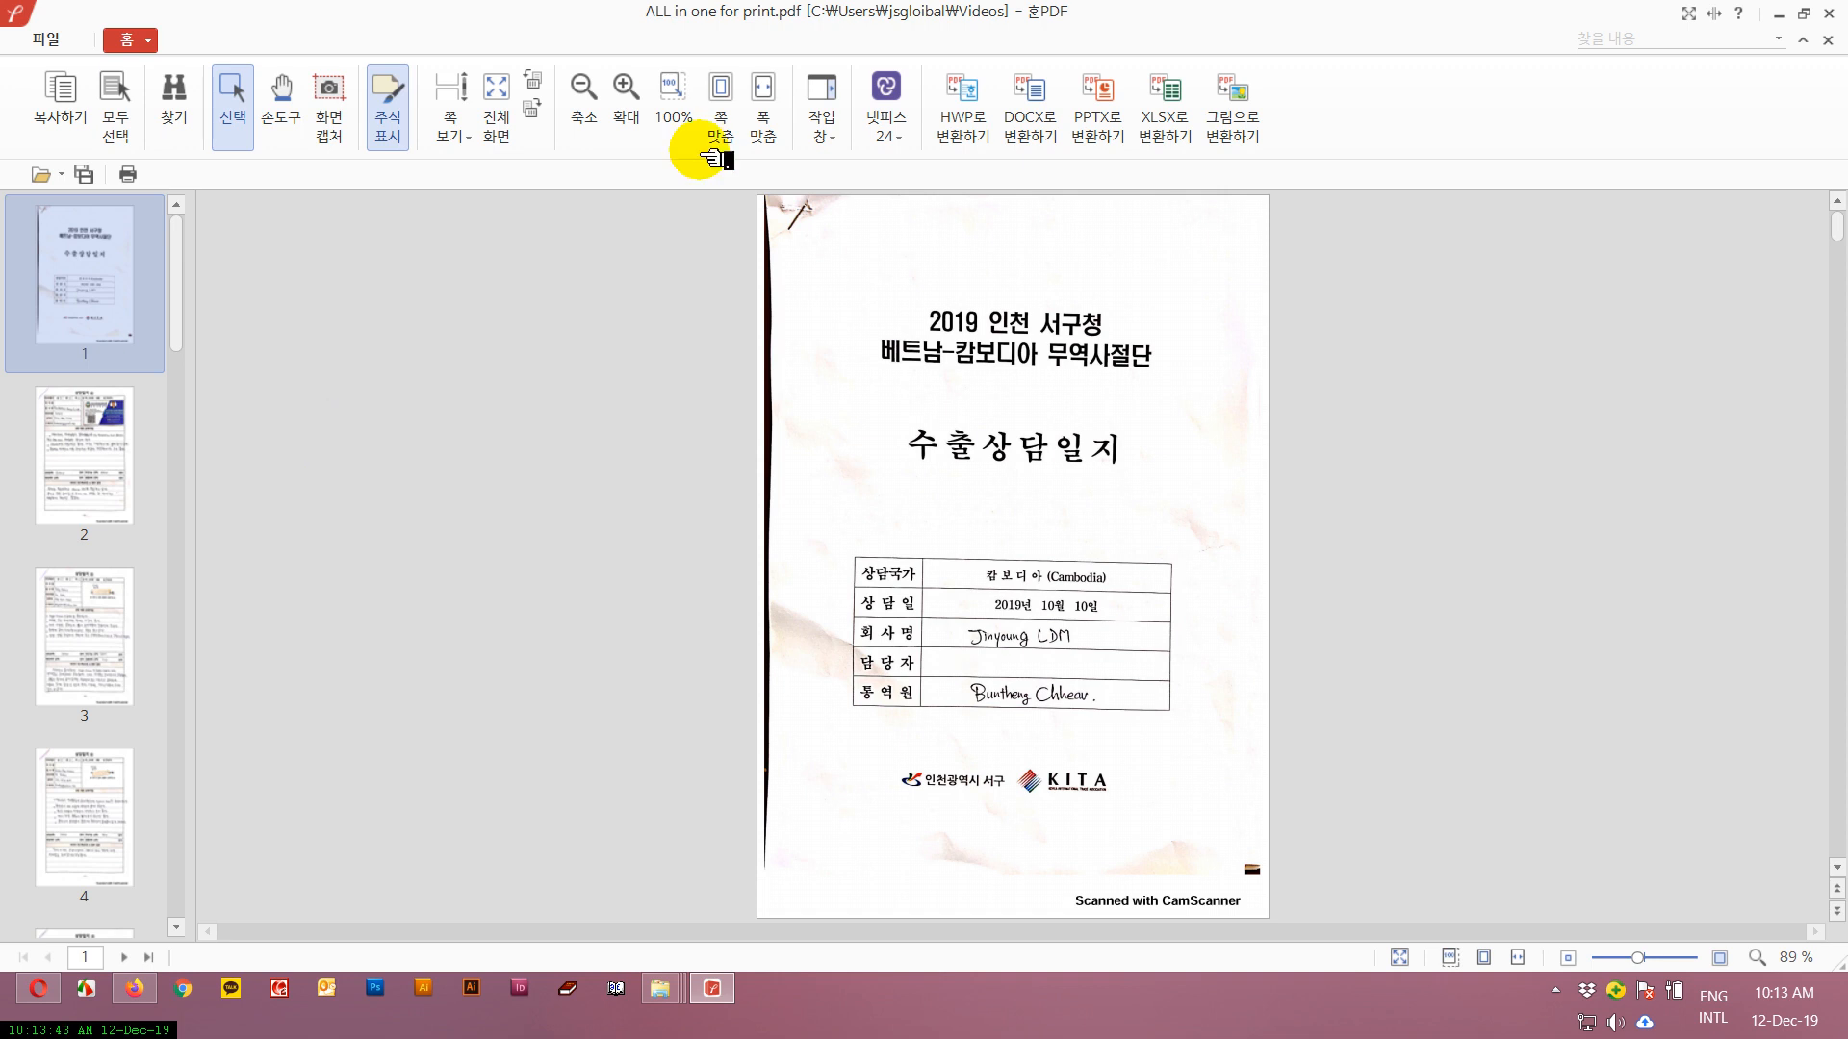
click(1829, 16)
Open ALL in one for print.pdf with Adobe Acrobat 7.0.
right_click(330, 508)
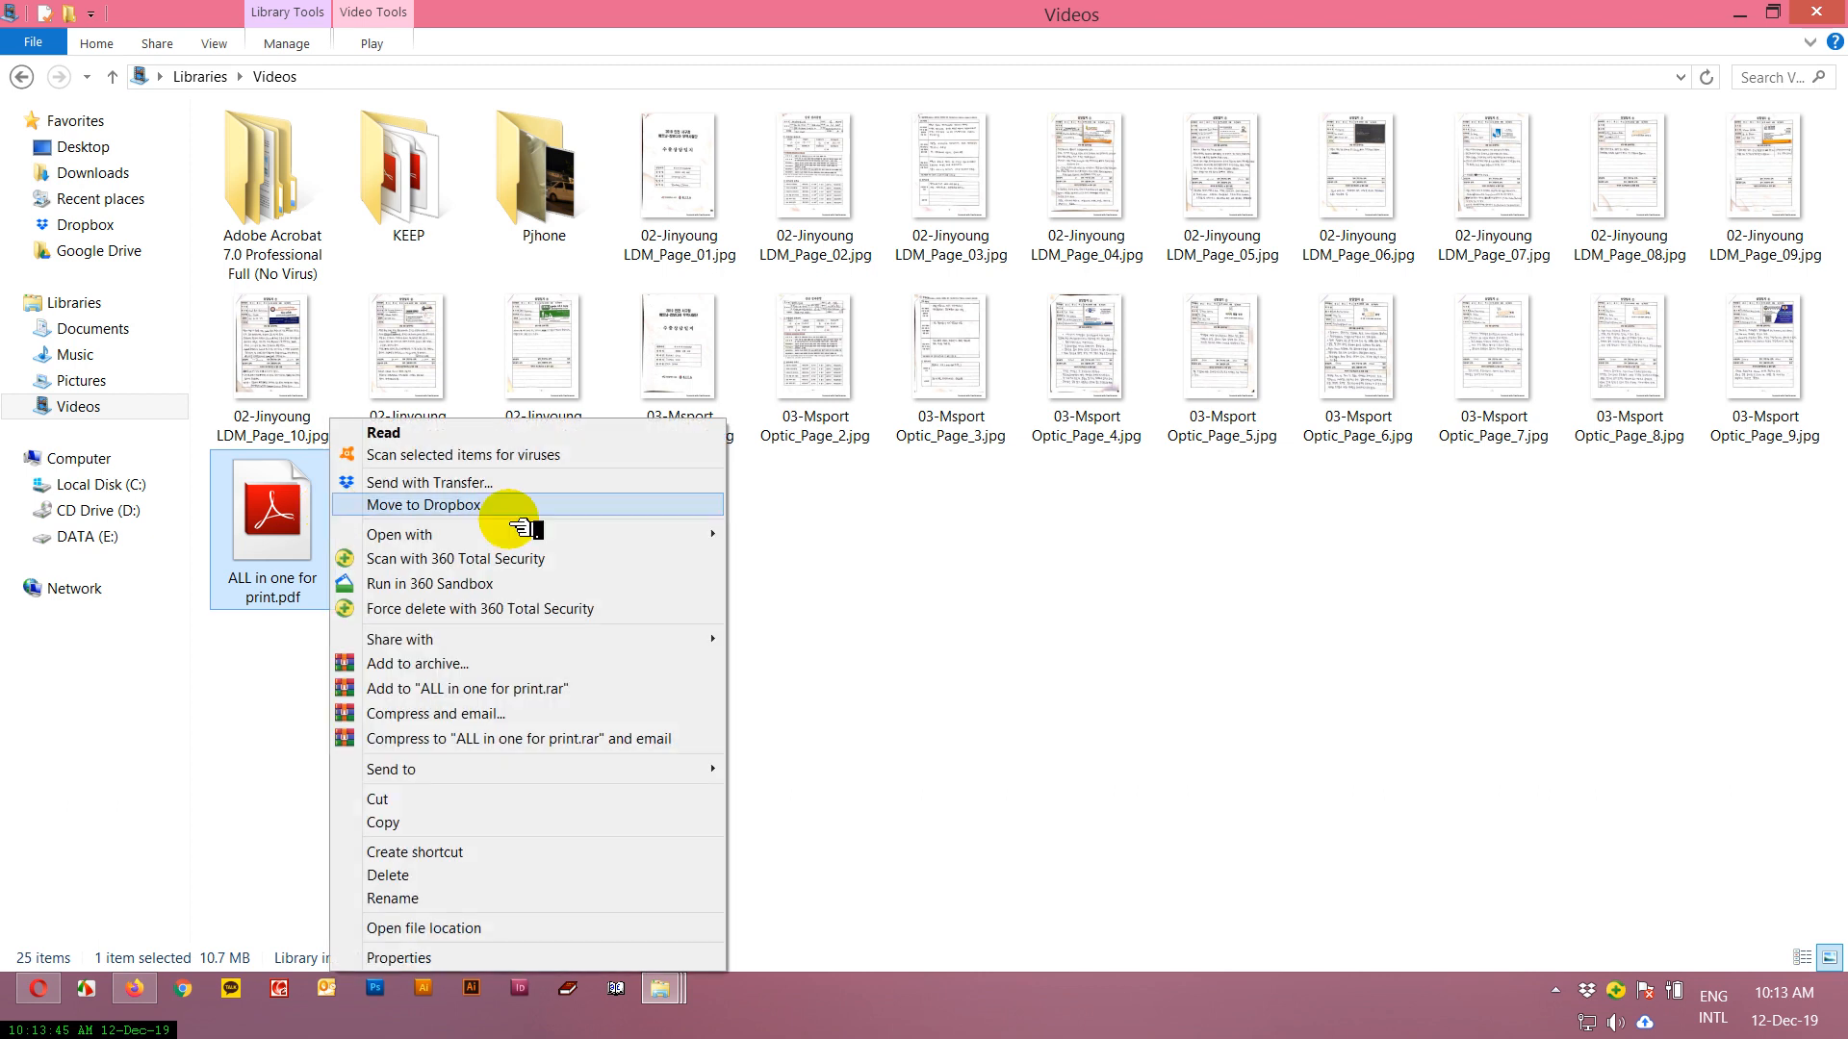
mouse_move(582, 535)
click(814, 532)
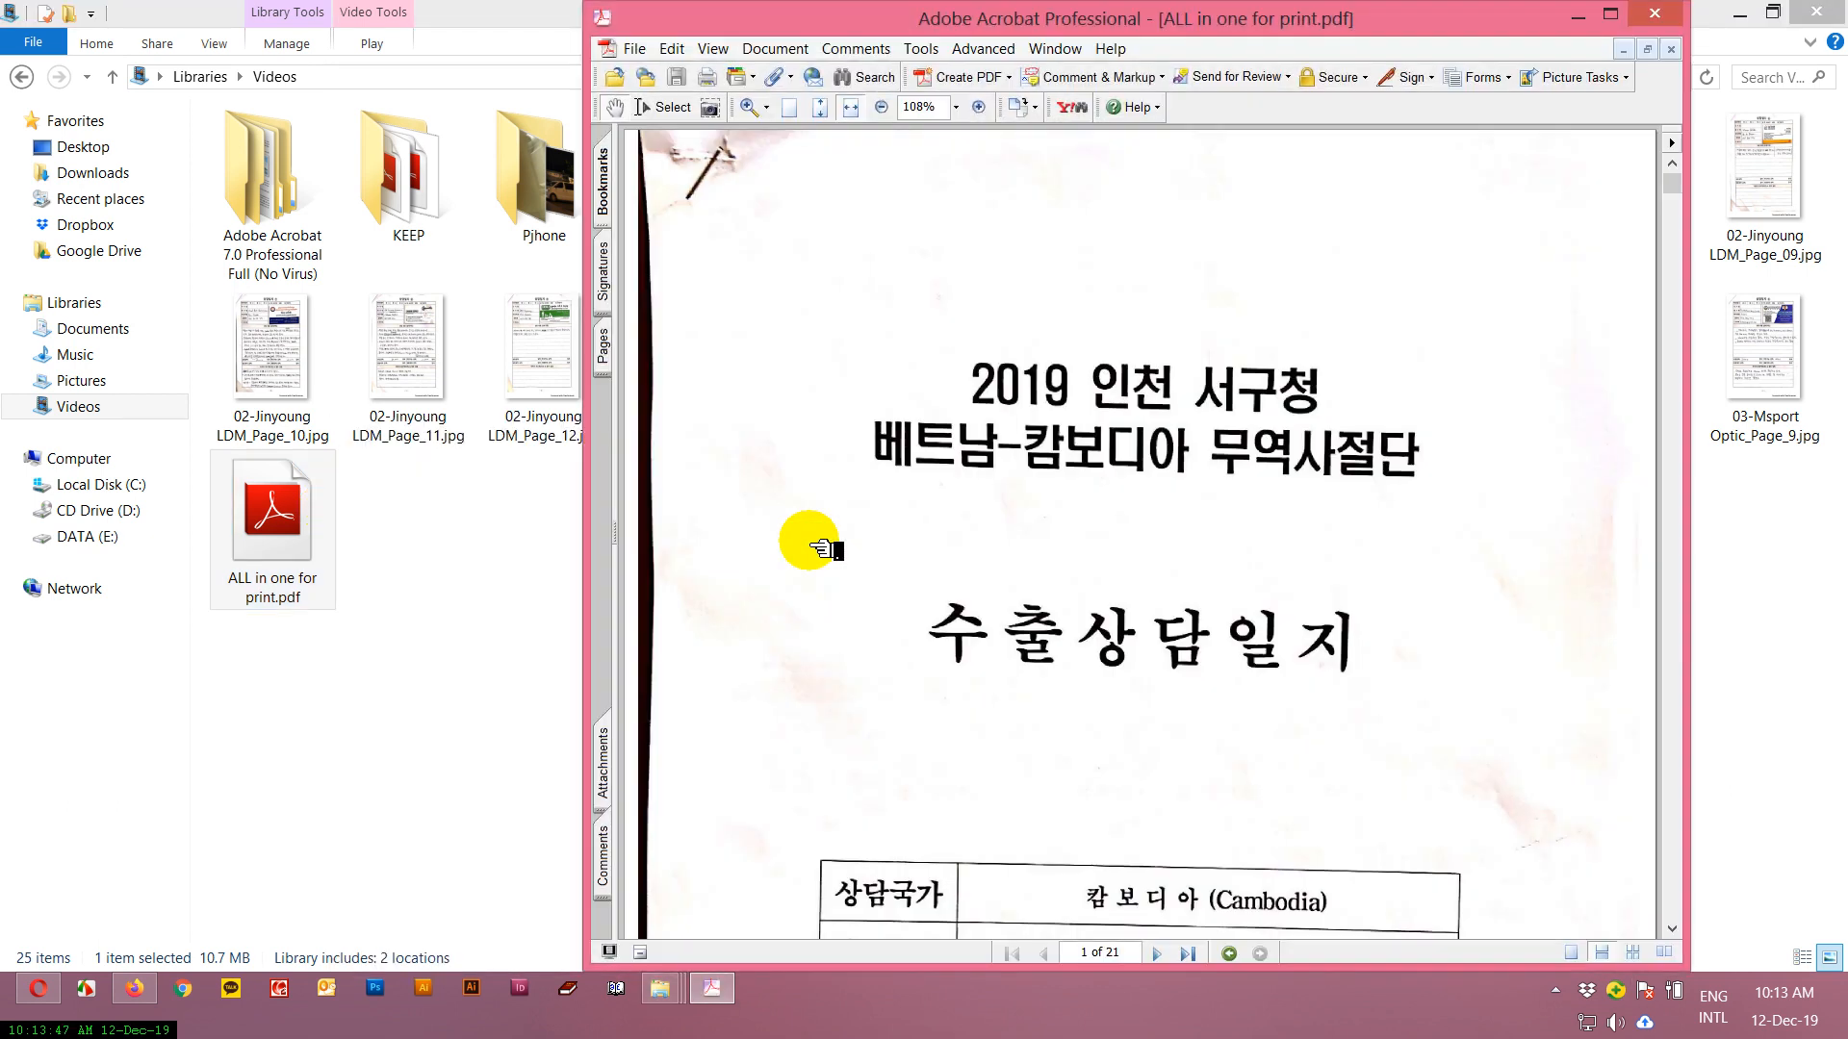
Bring up the print settings for the document, dismissing the picture tasks notice and choosing Remind me later for registration.
key(ctrl+p)
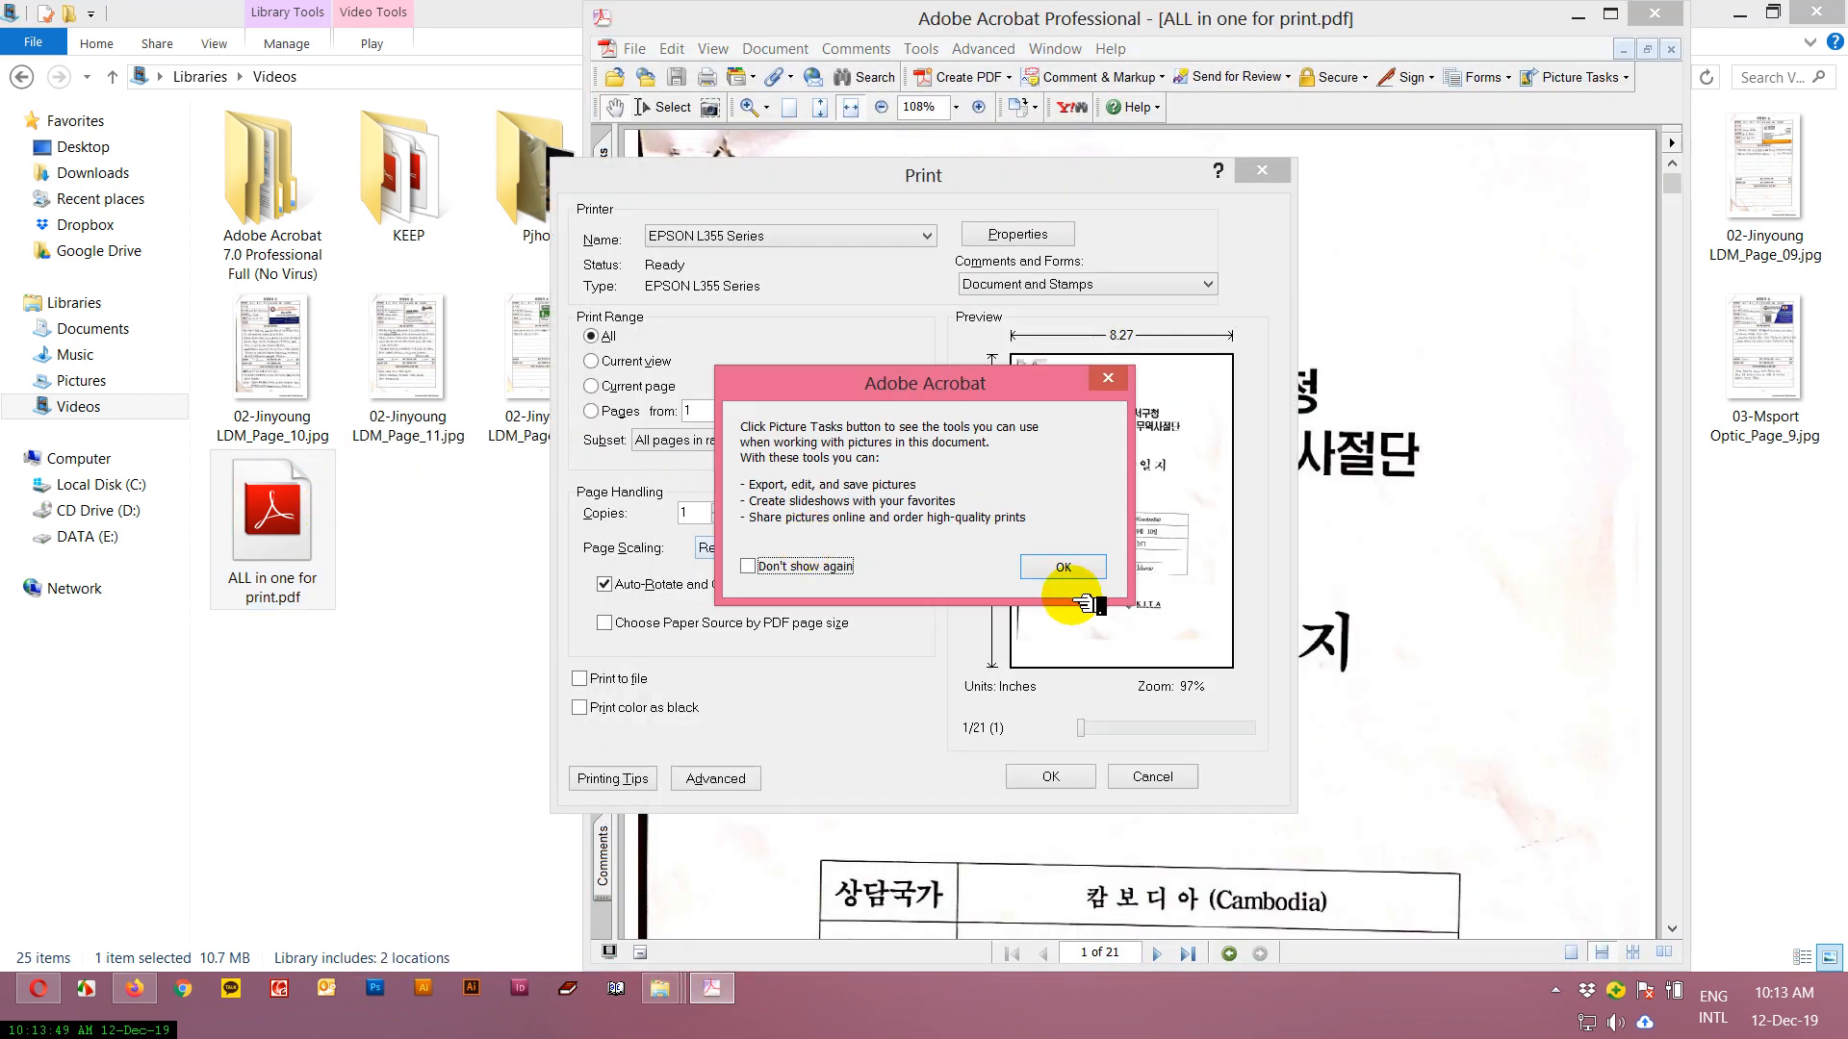
click(787, 568)
click(1057, 567)
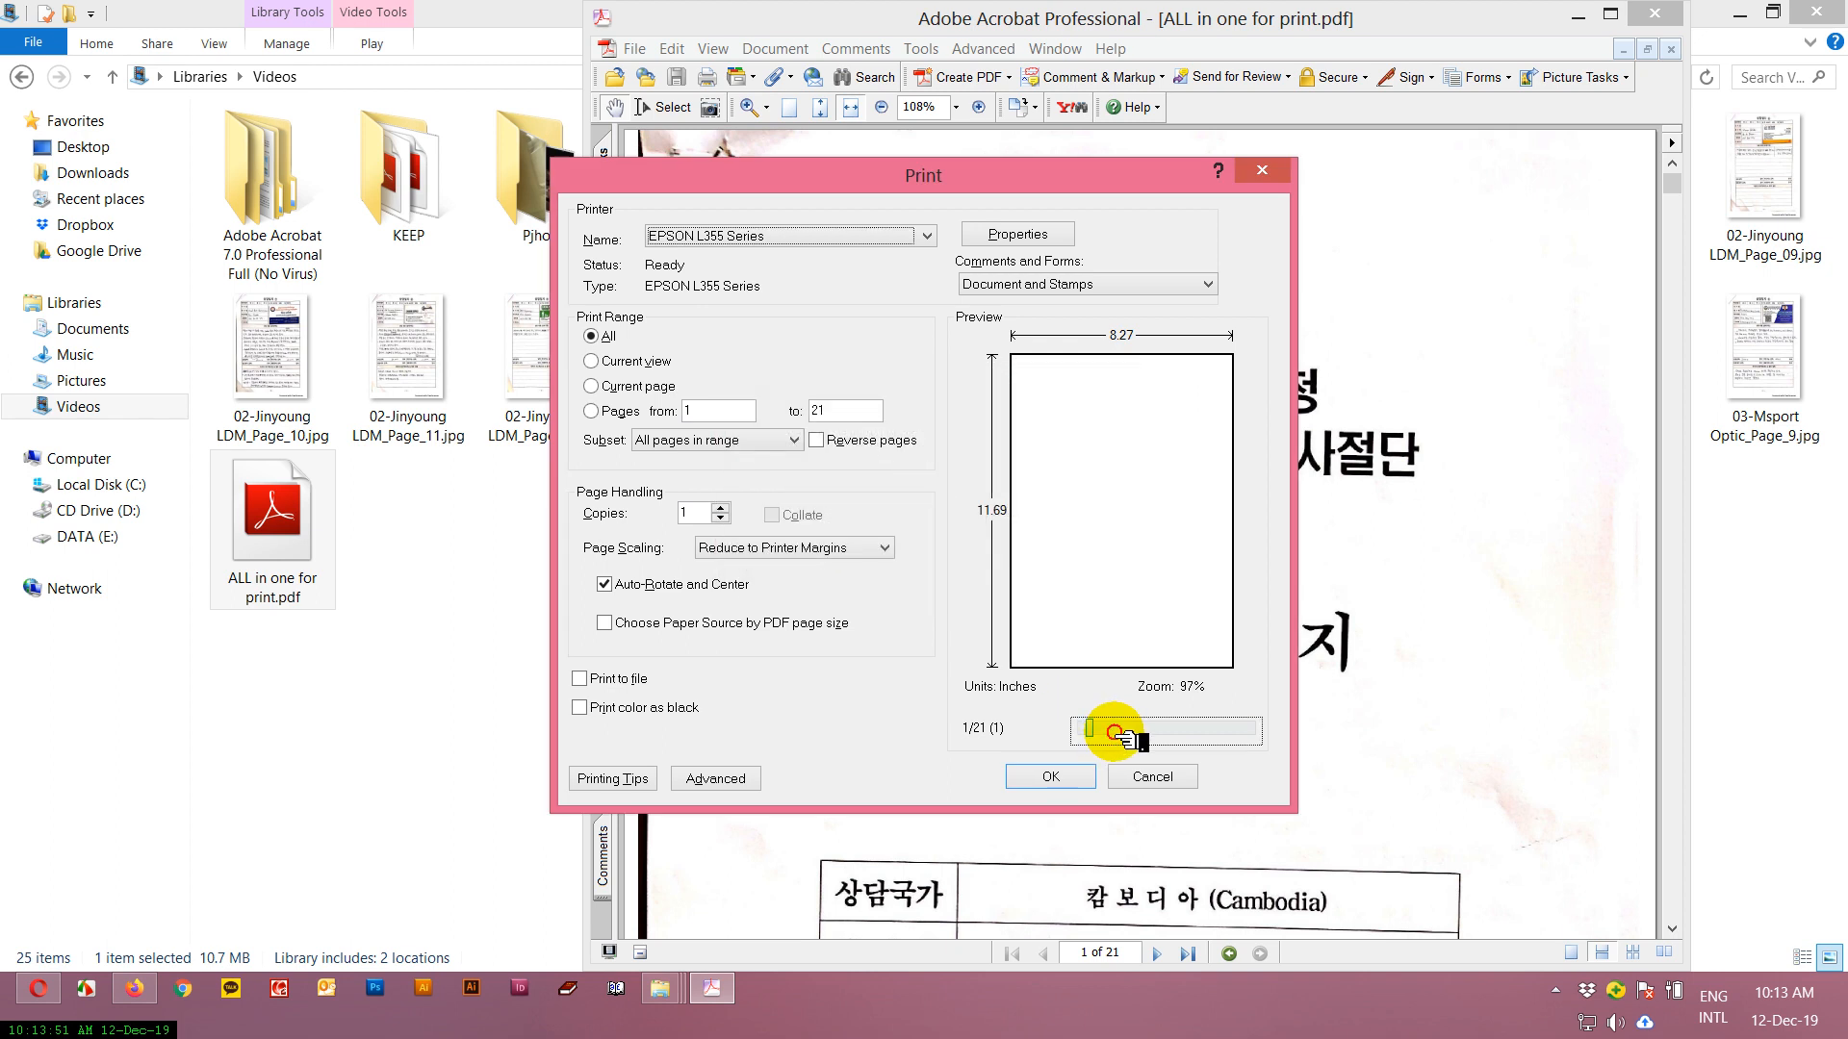
click(760, 601)
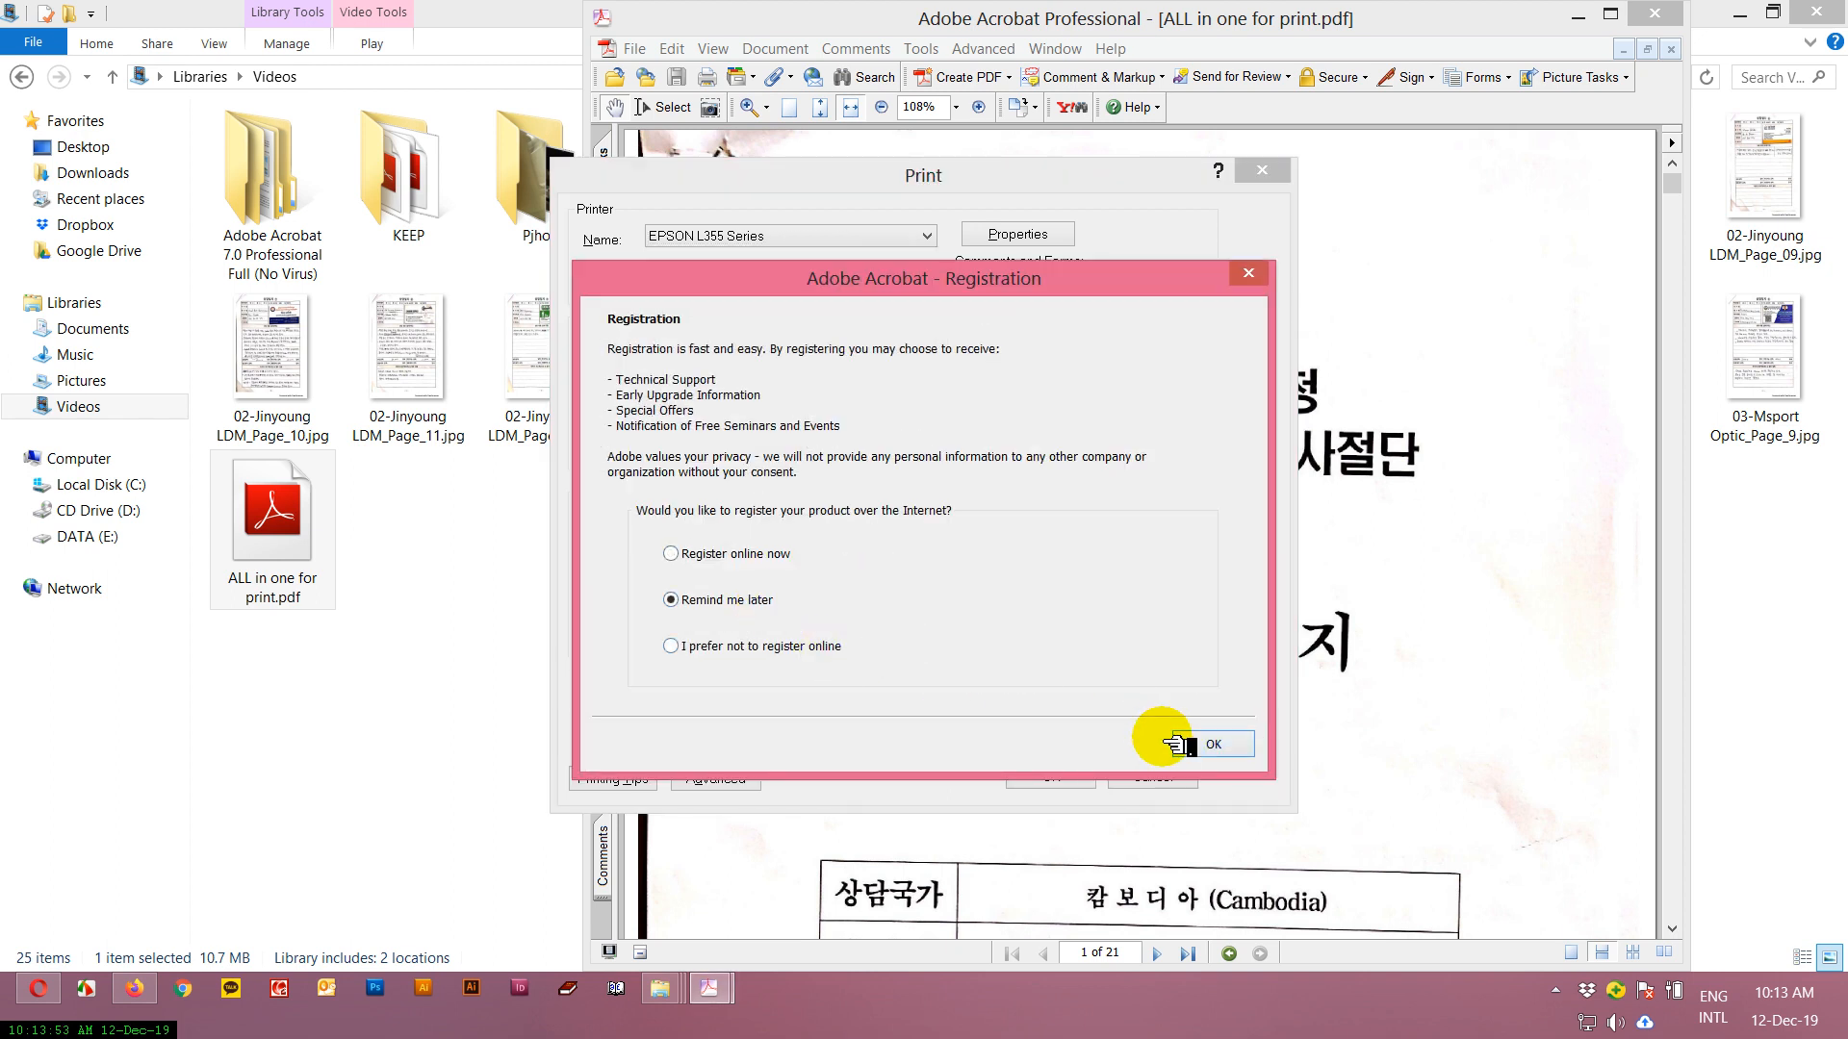
click(1198, 744)
Dismiss the registration notice, browse the document's pages in the print preview, cancel printing and close Acrobat.
click(1134, 729)
click(1187, 729)
click(1220, 729)
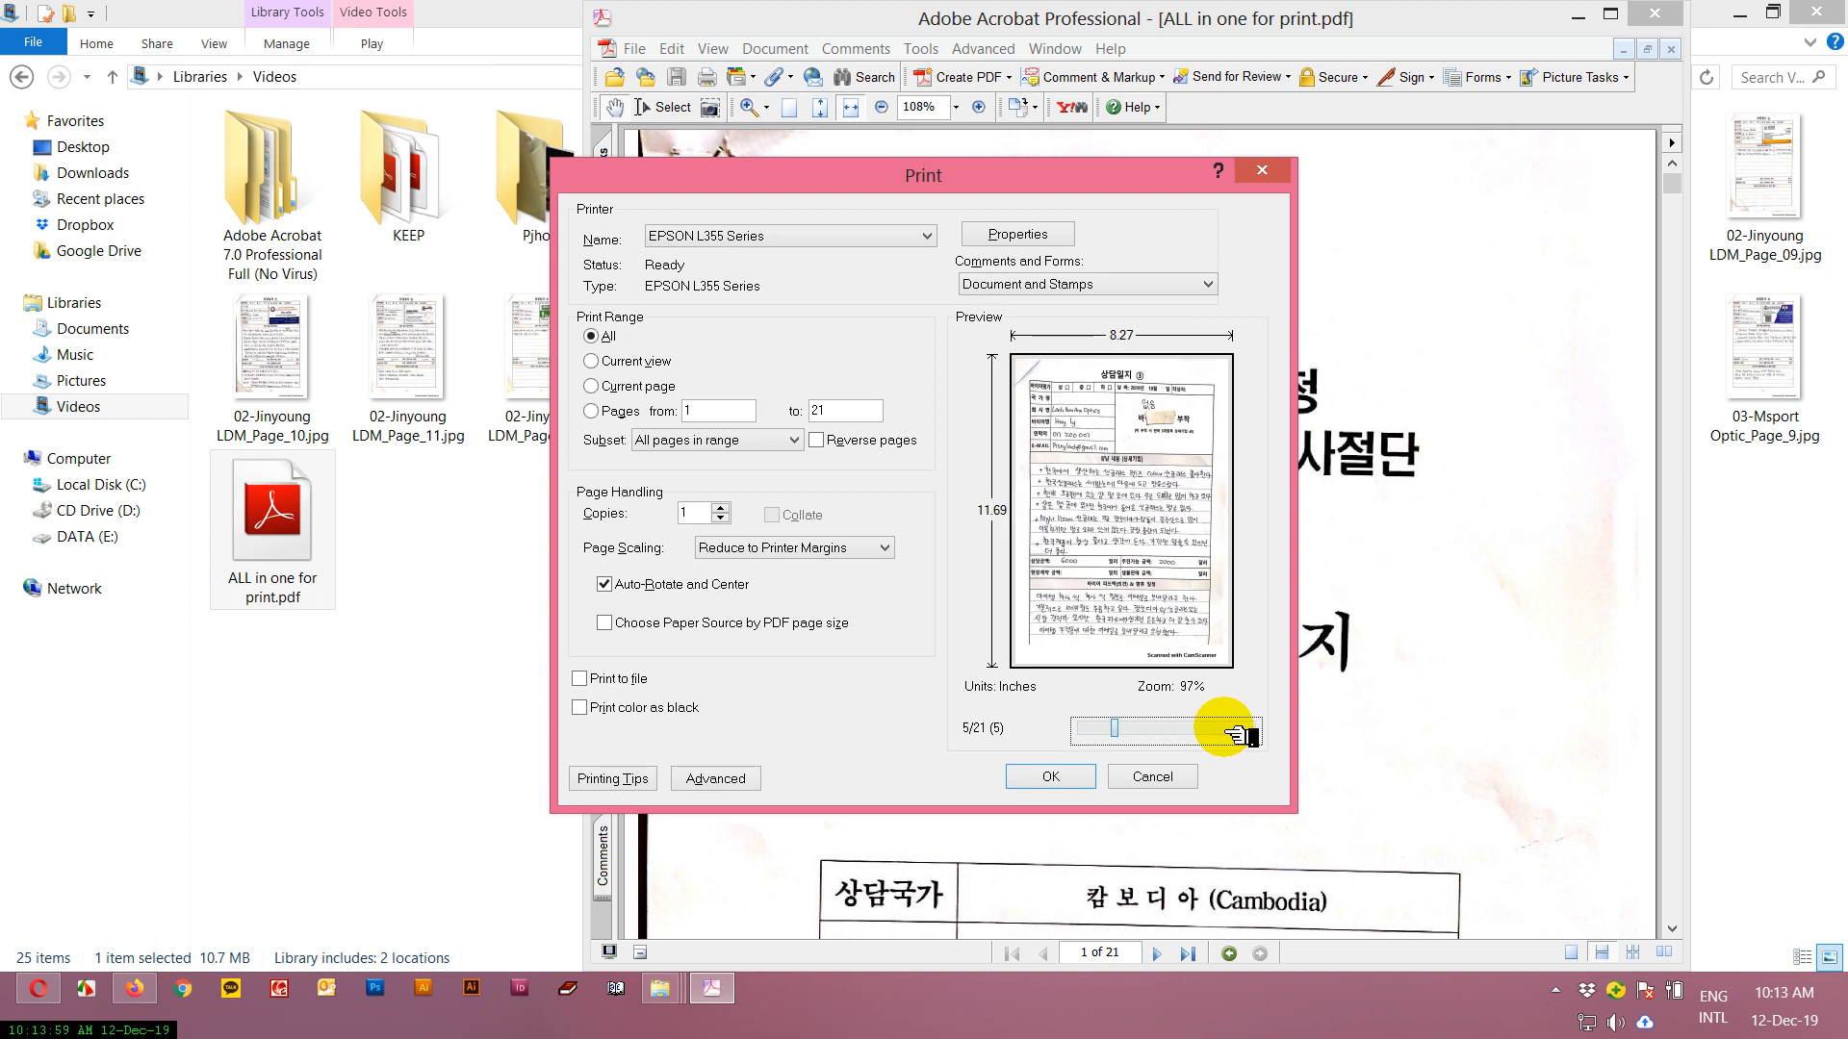
click(1163, 778)
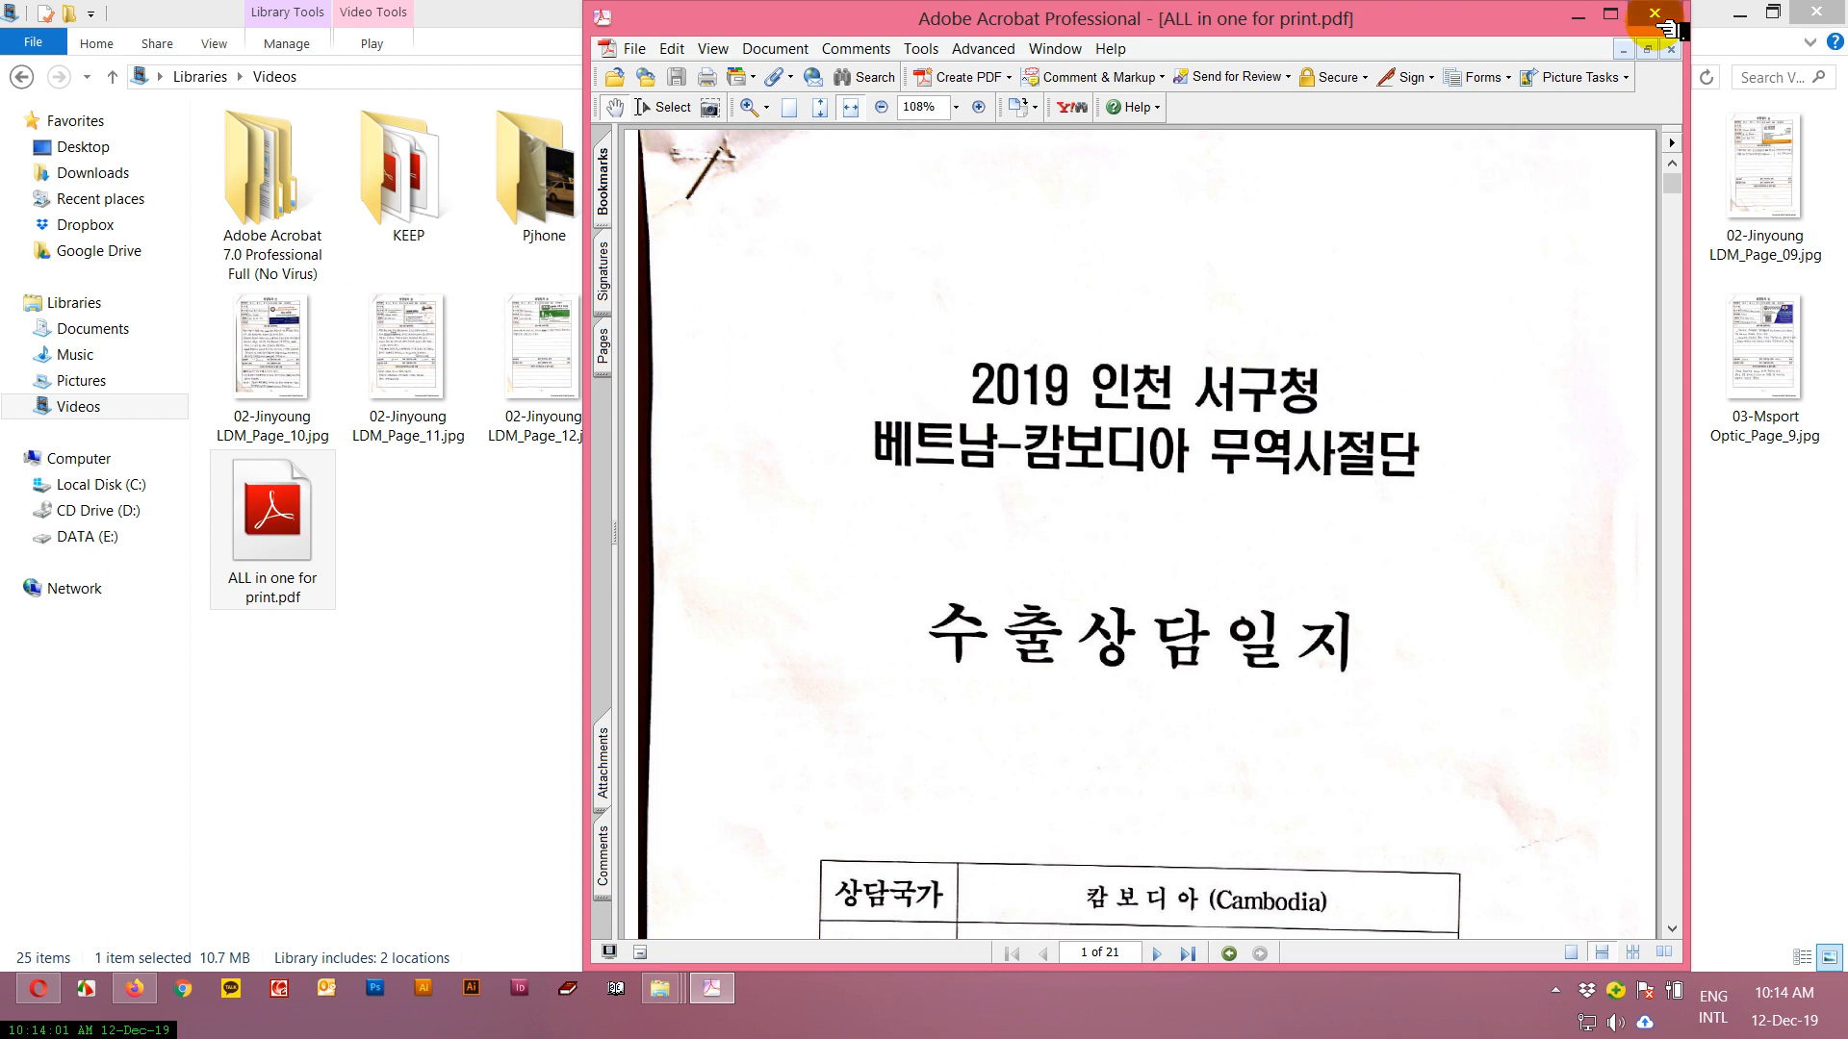
click(1656, 18)
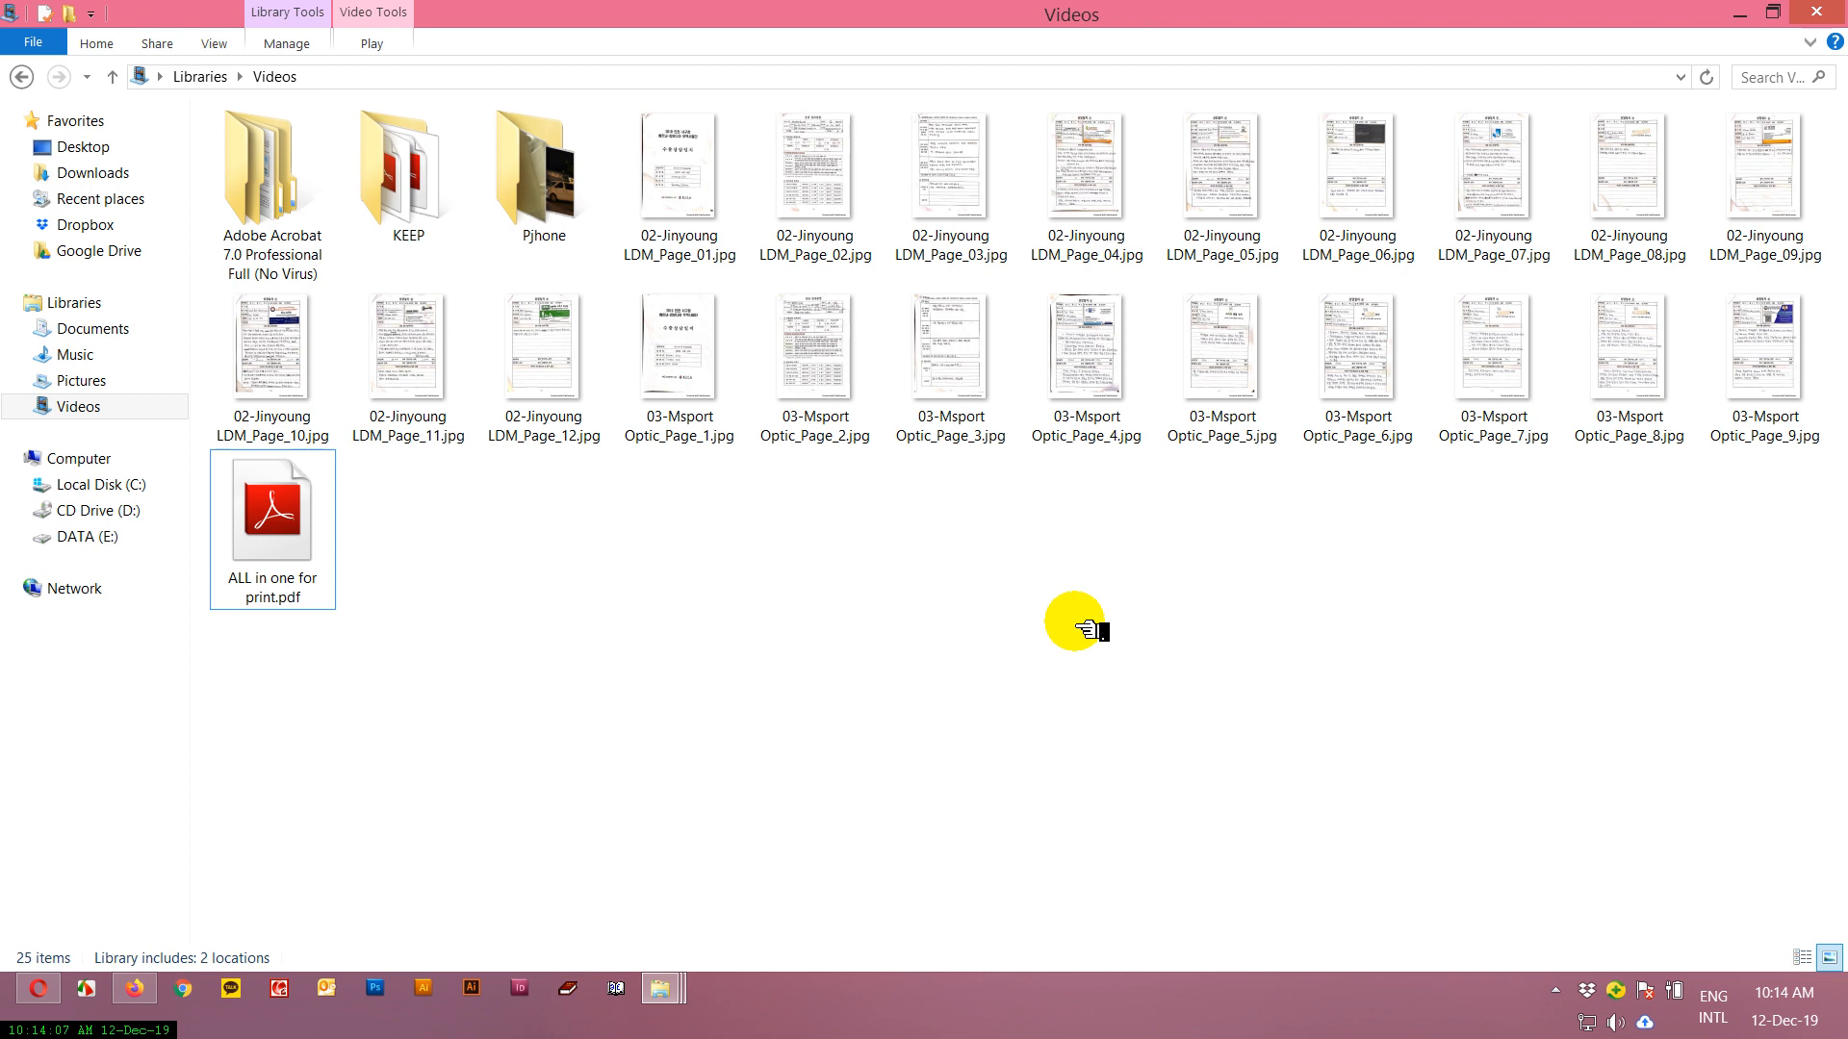
Open ALL in one for print.pdf in Adobe Acrobat 7.0 with its page thumbnails shown, dismissing the registration notice.
right_click(278, 520)
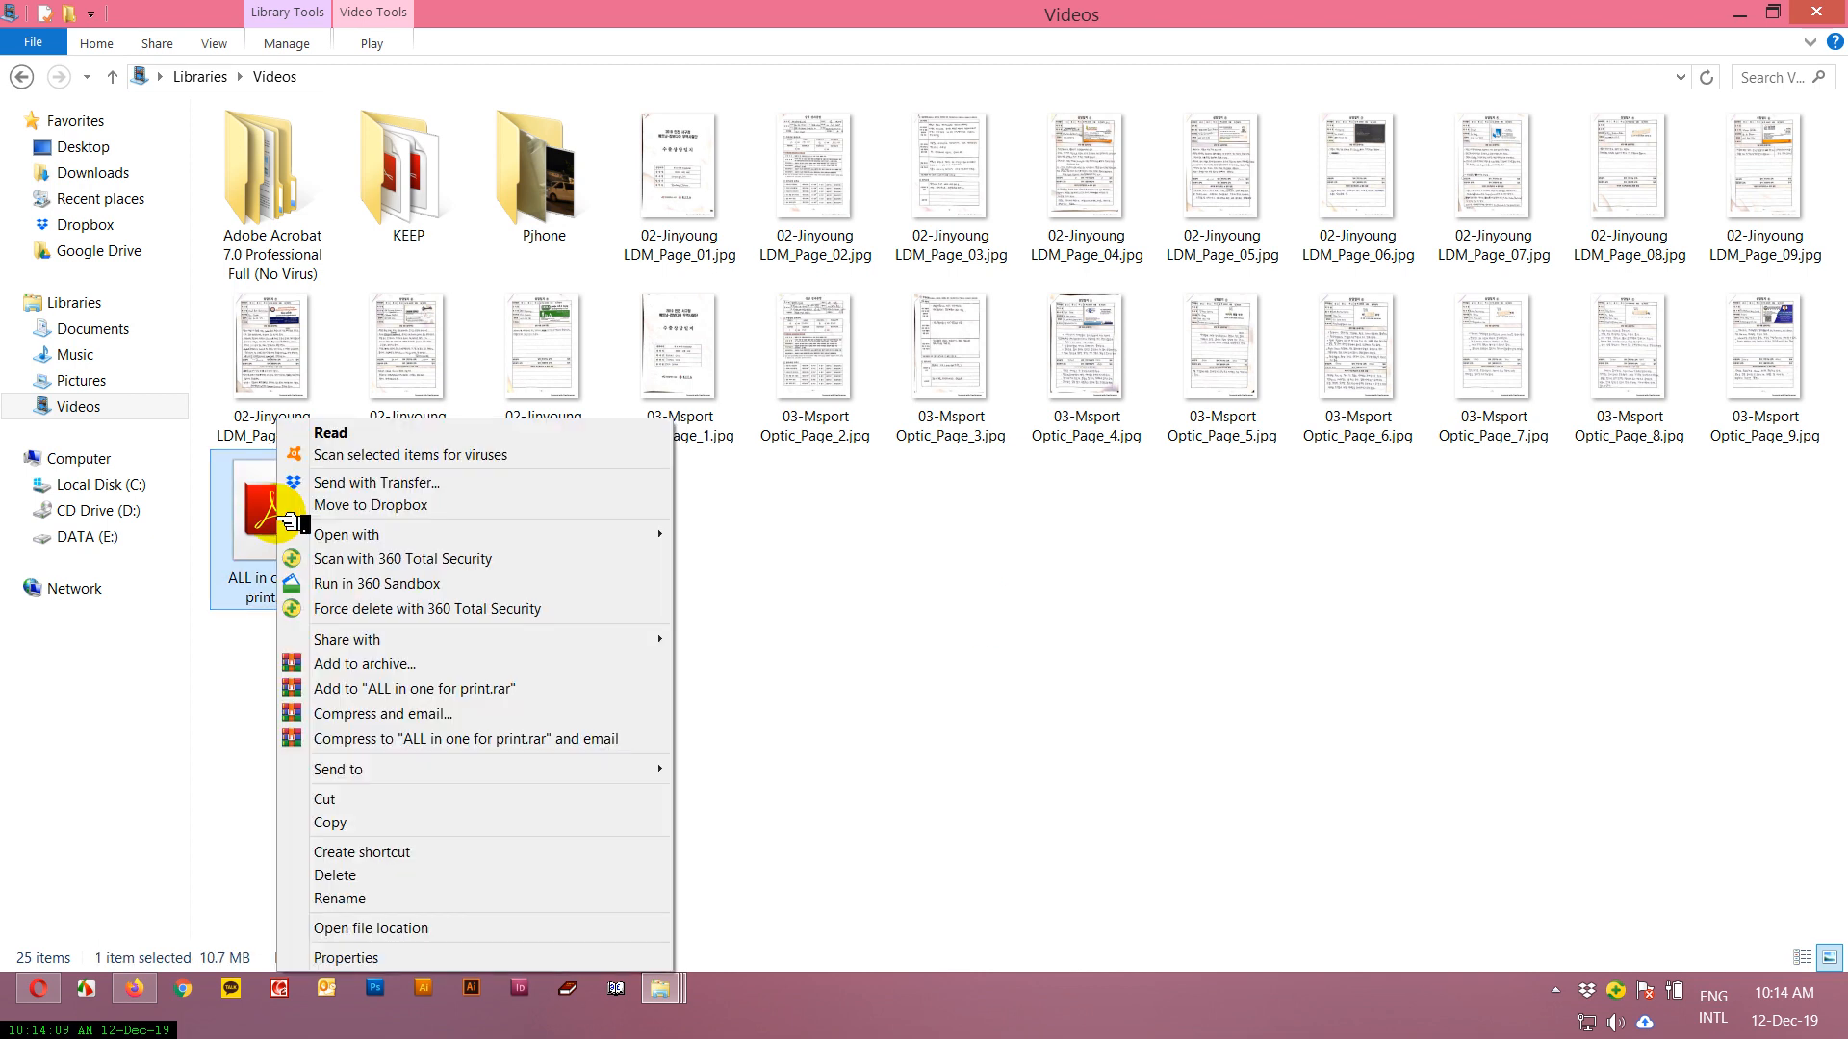
mouse_move(630, 547)
click(707, 535)
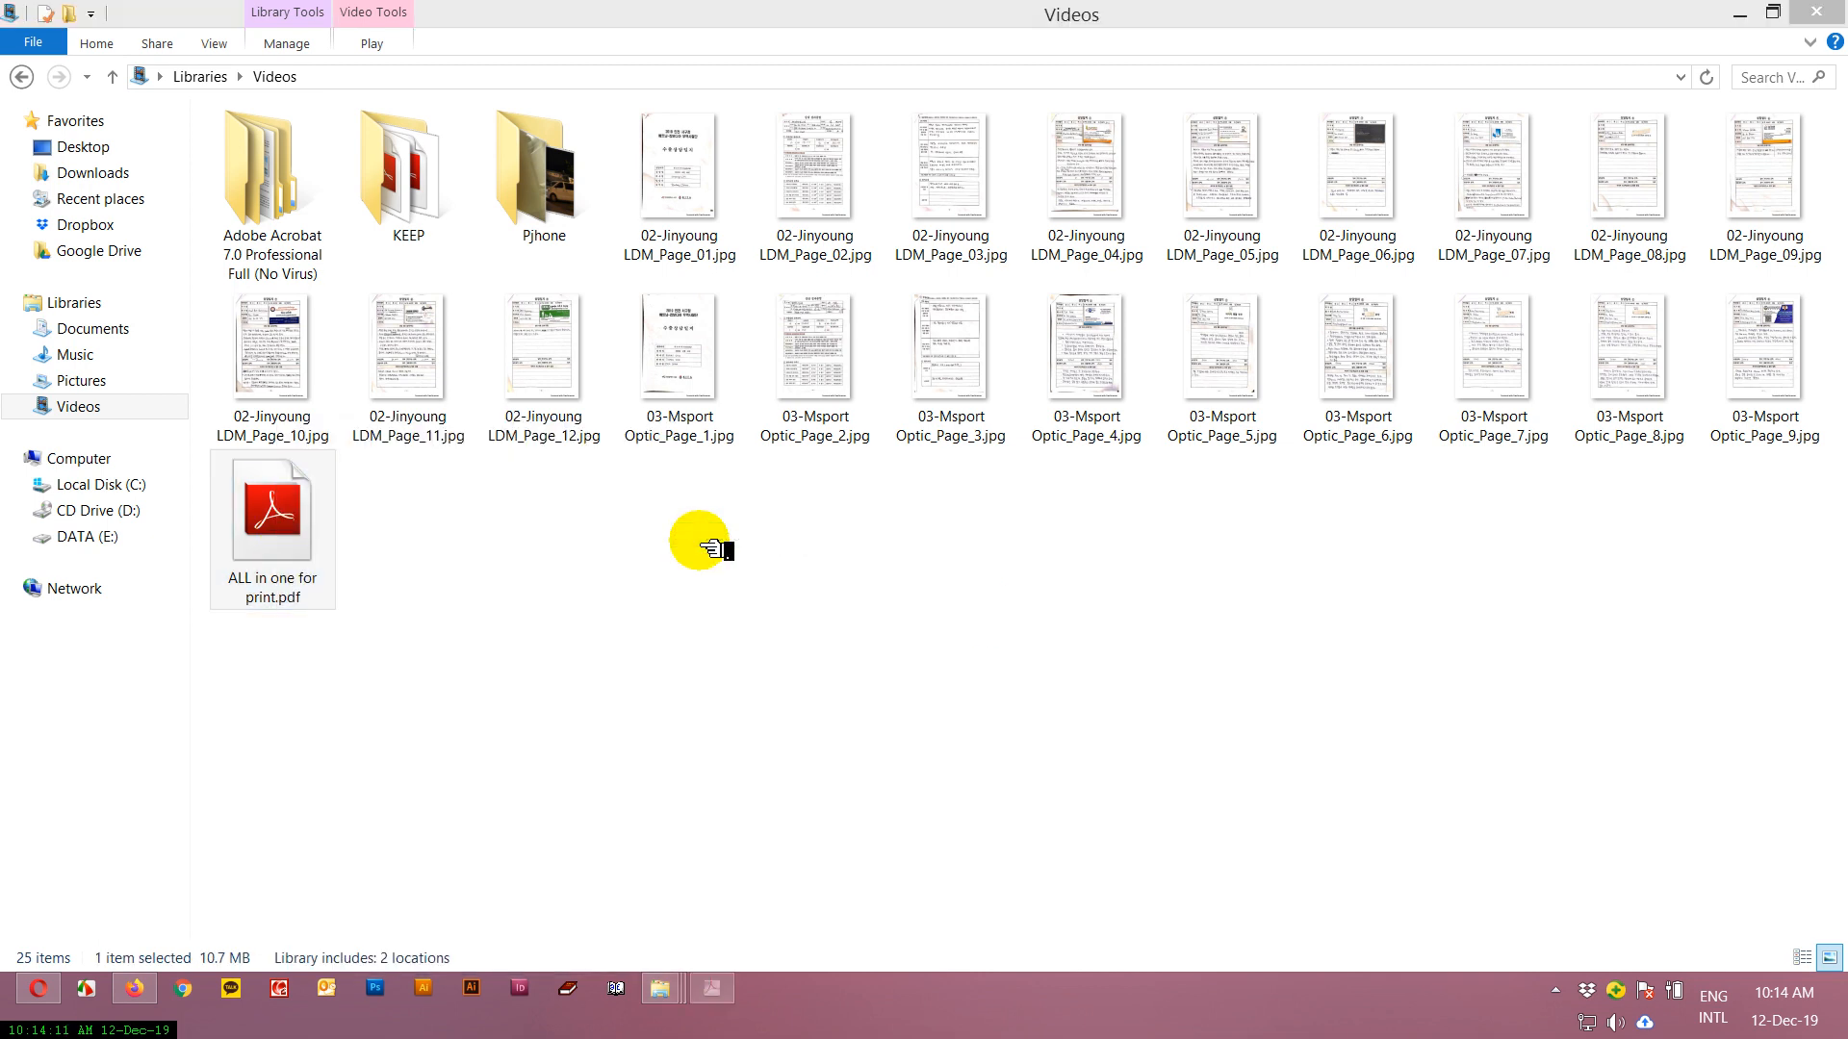
click(616, 376)
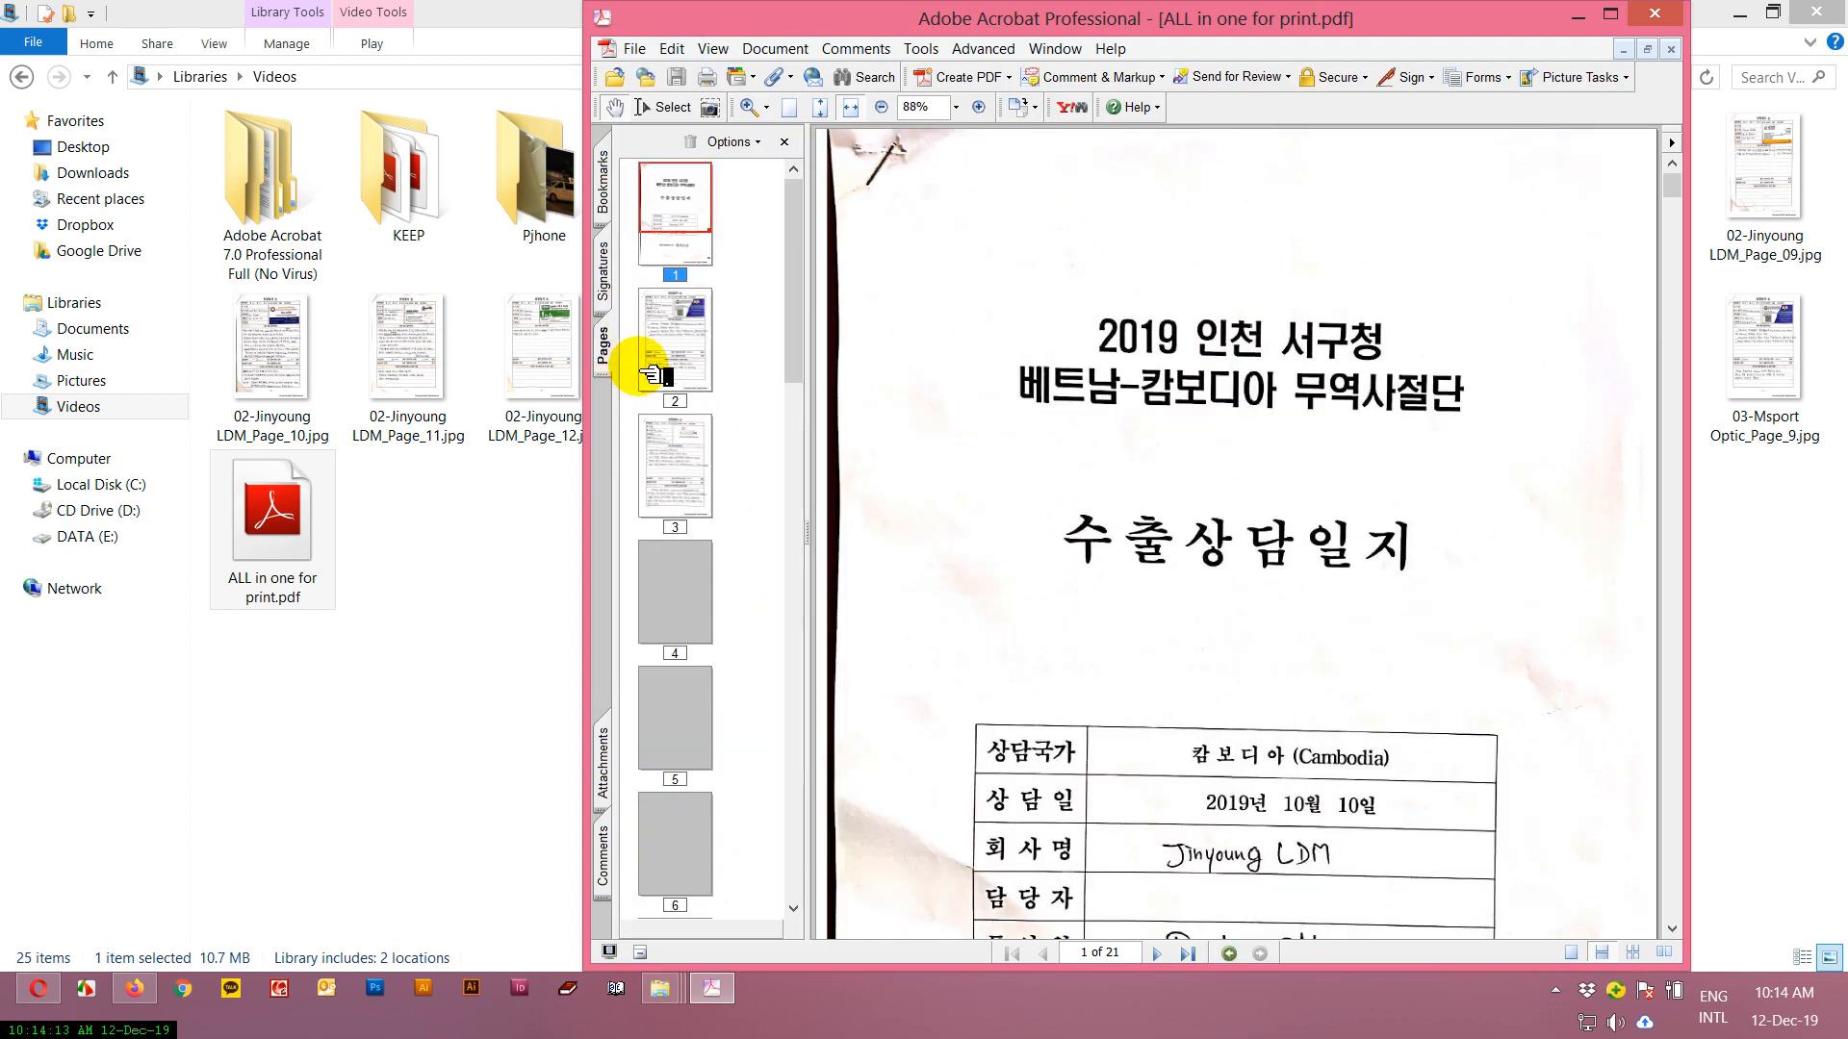
click(674, 366)
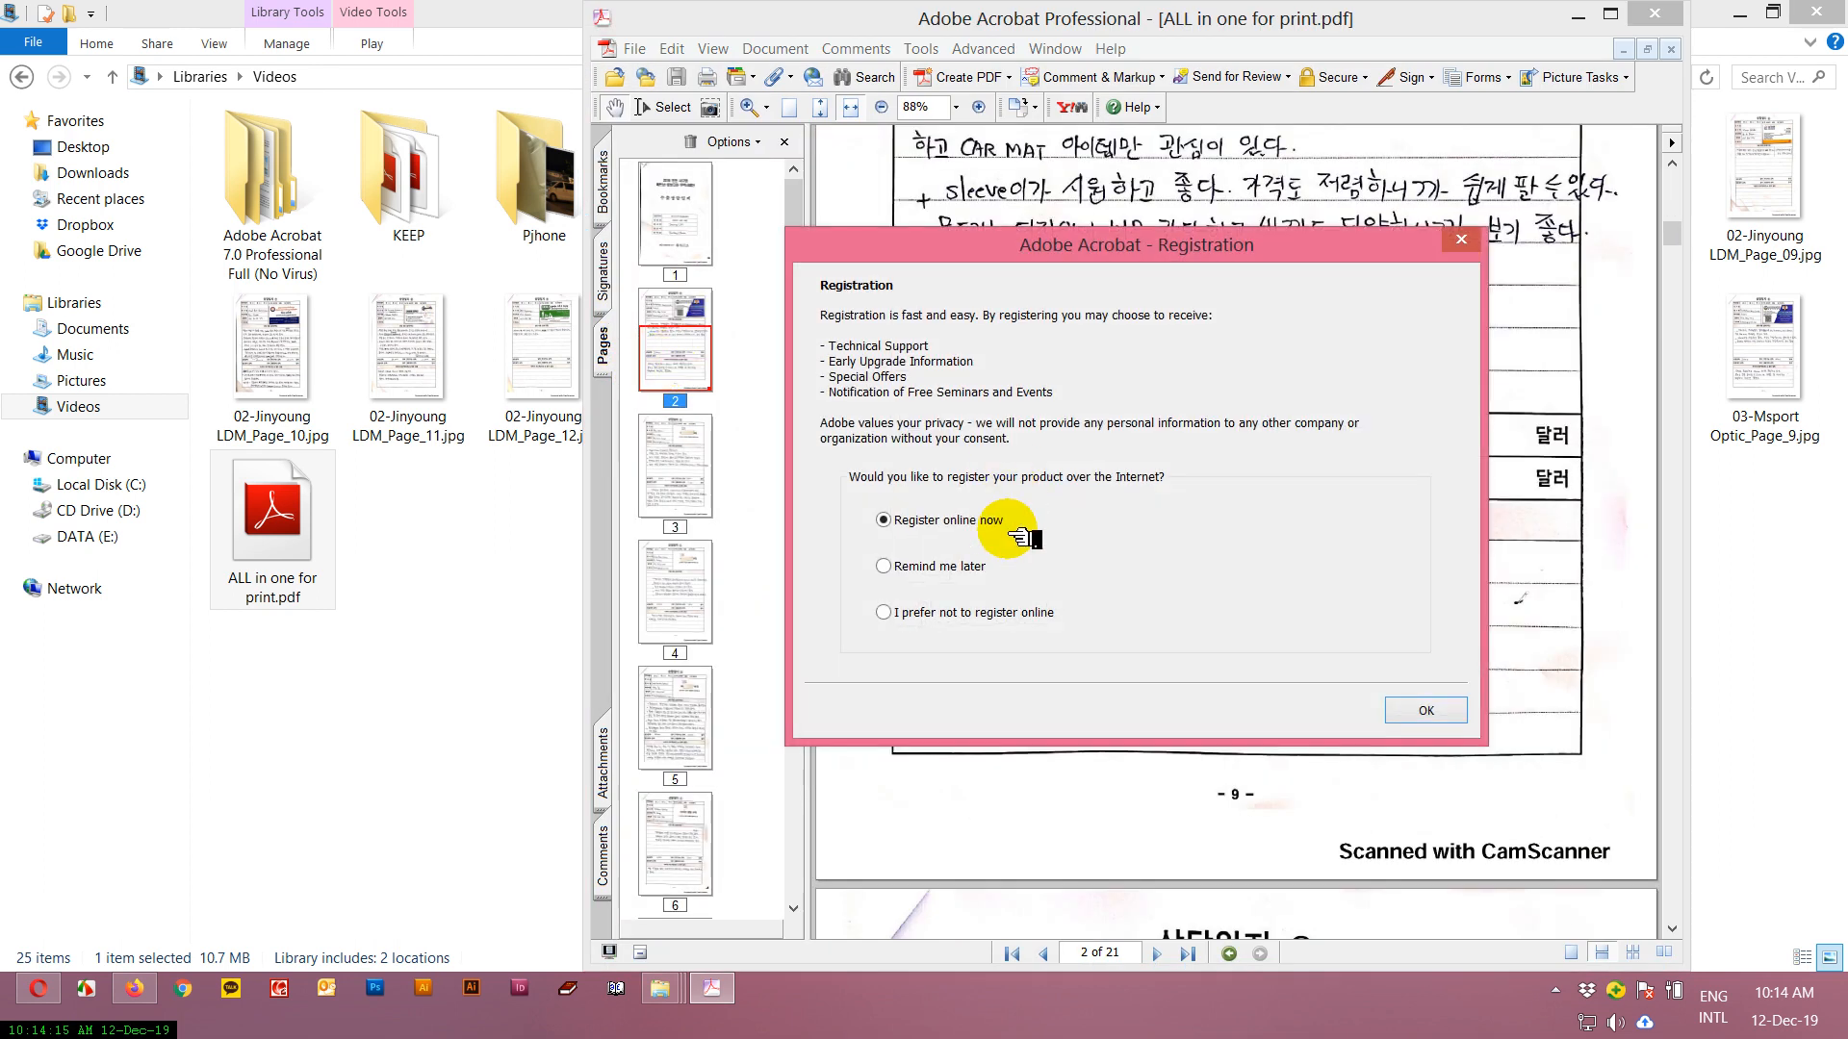
click(1415, 711)
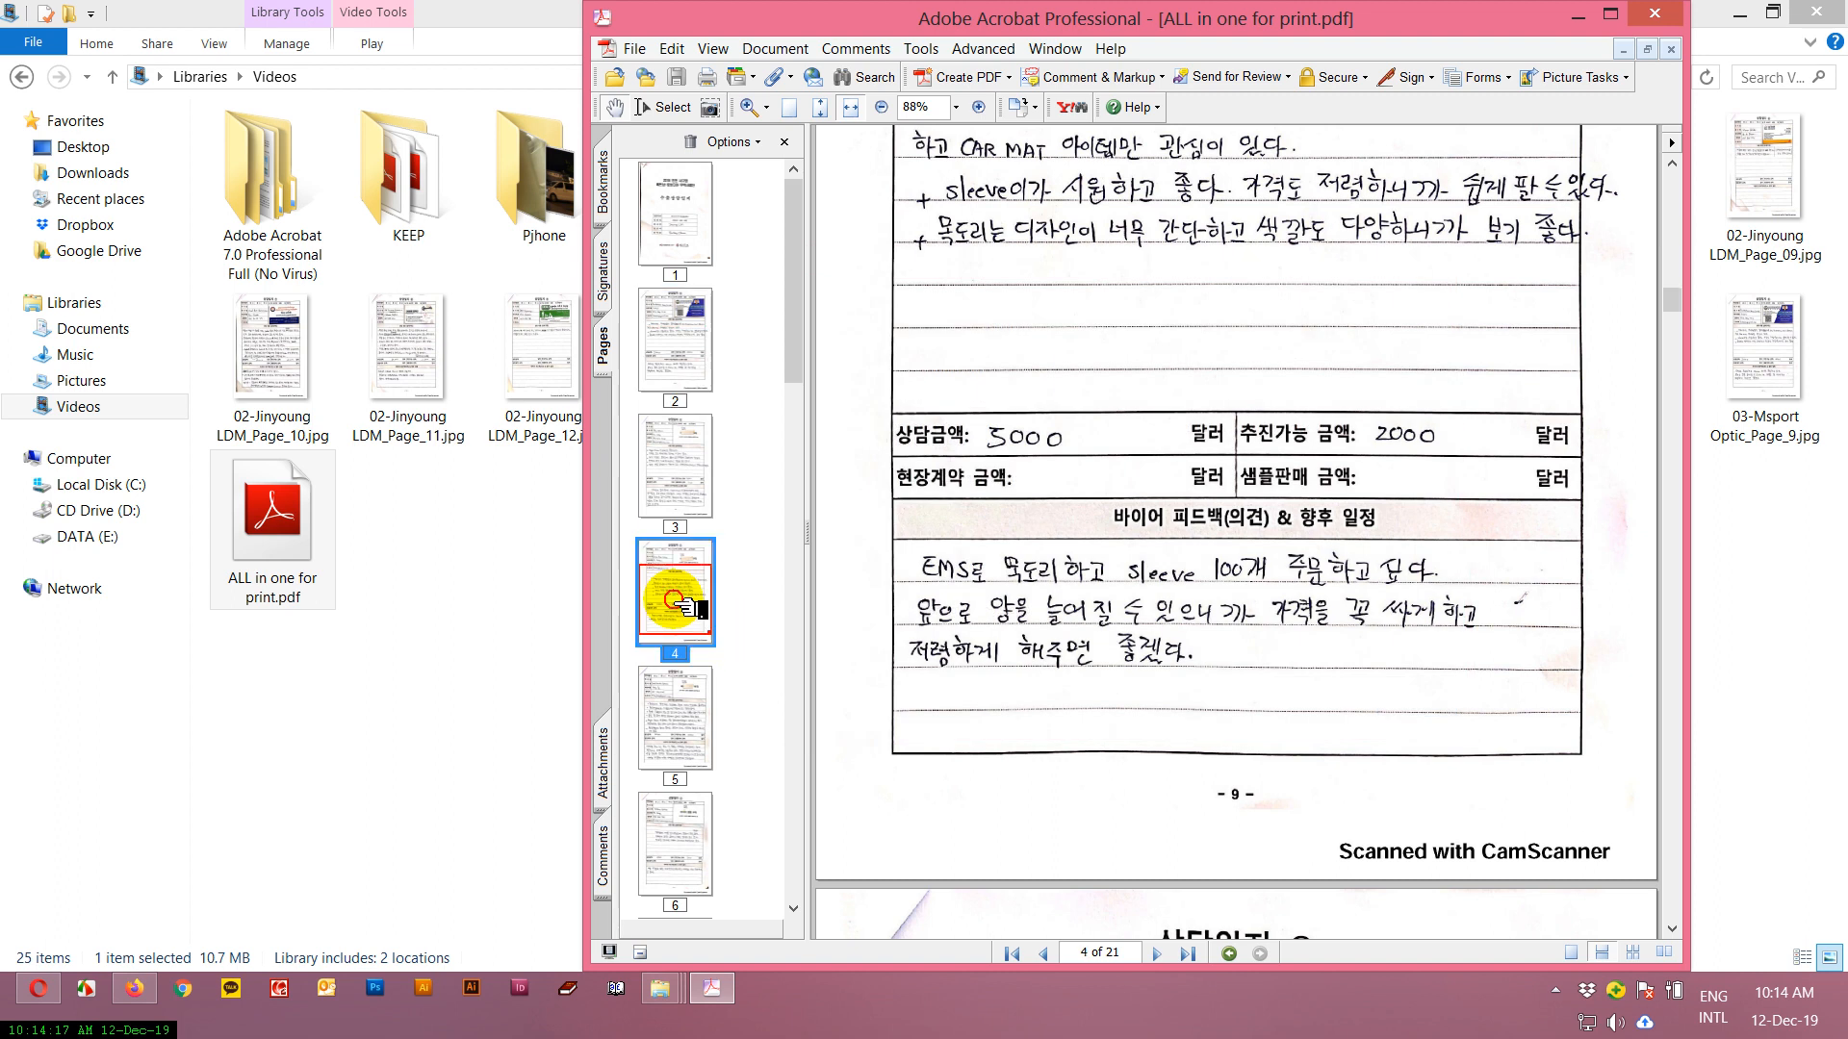
Look through the page thumbnails and delete page 8 from the document.
click(674, 592)
click(678, 636)
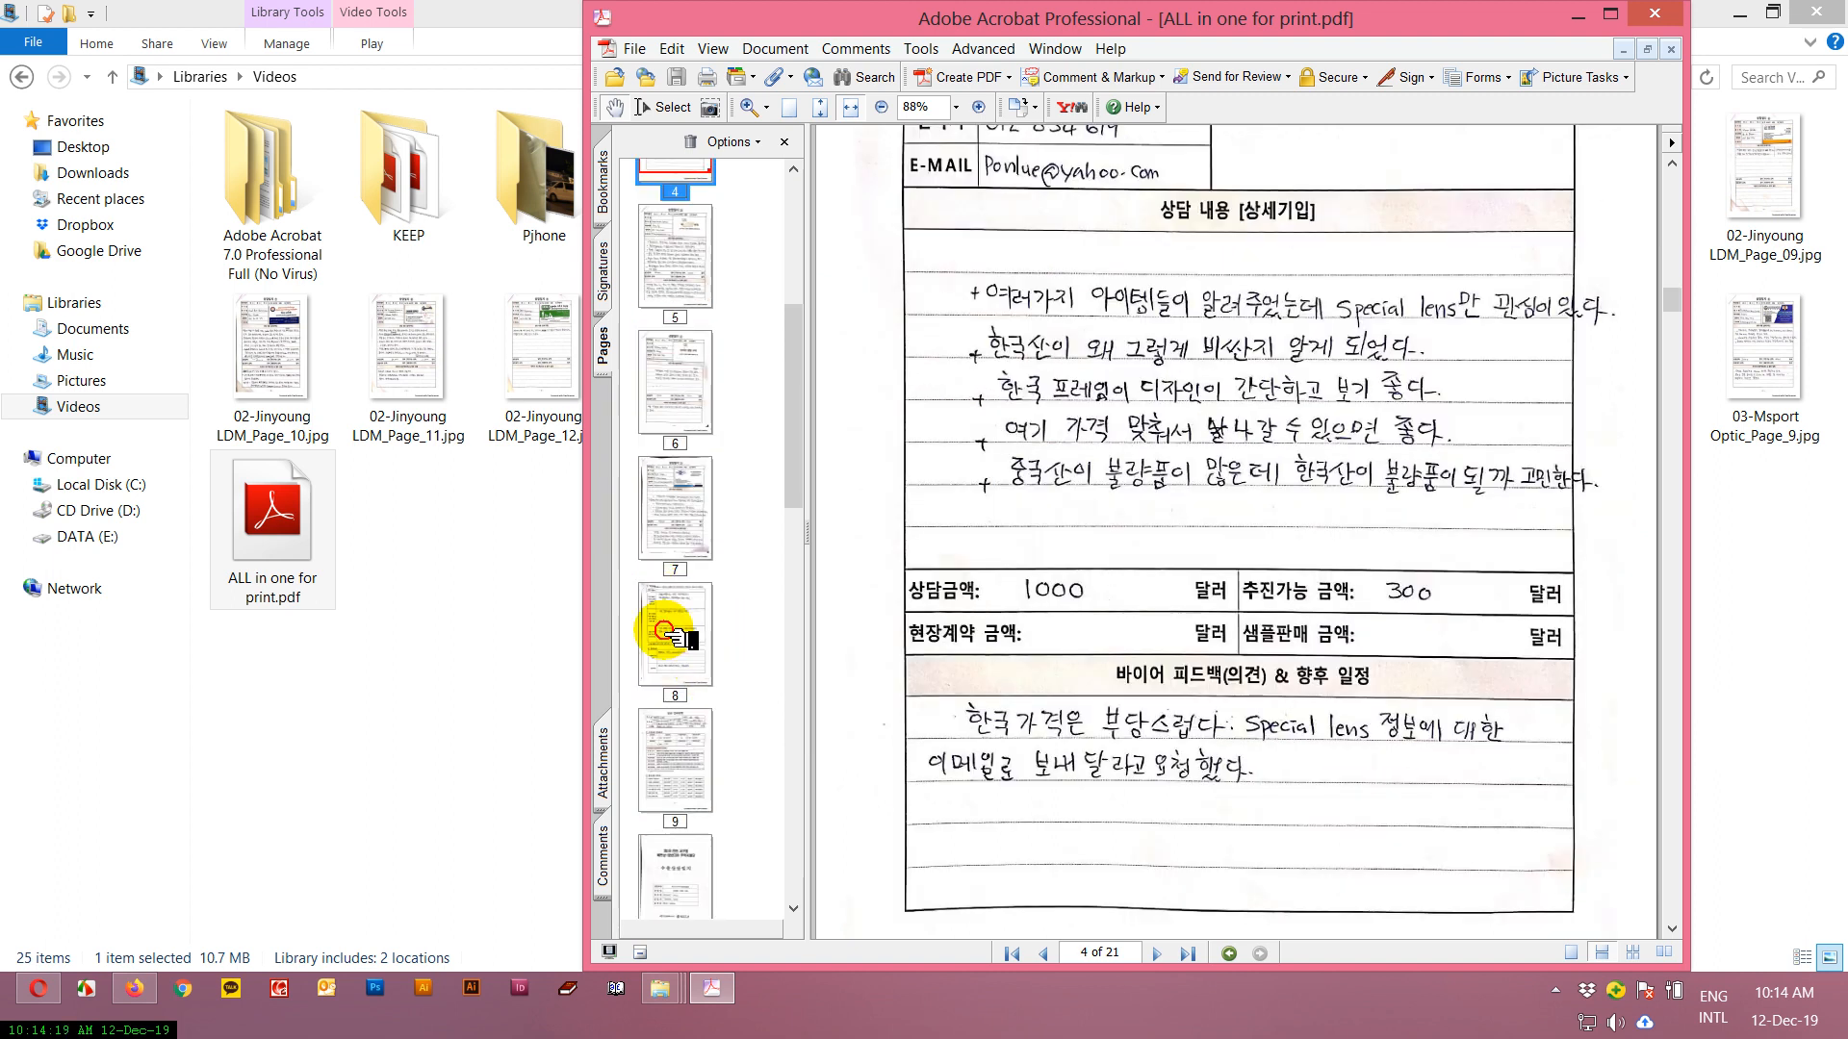
drag(792, 371, 807, 963)
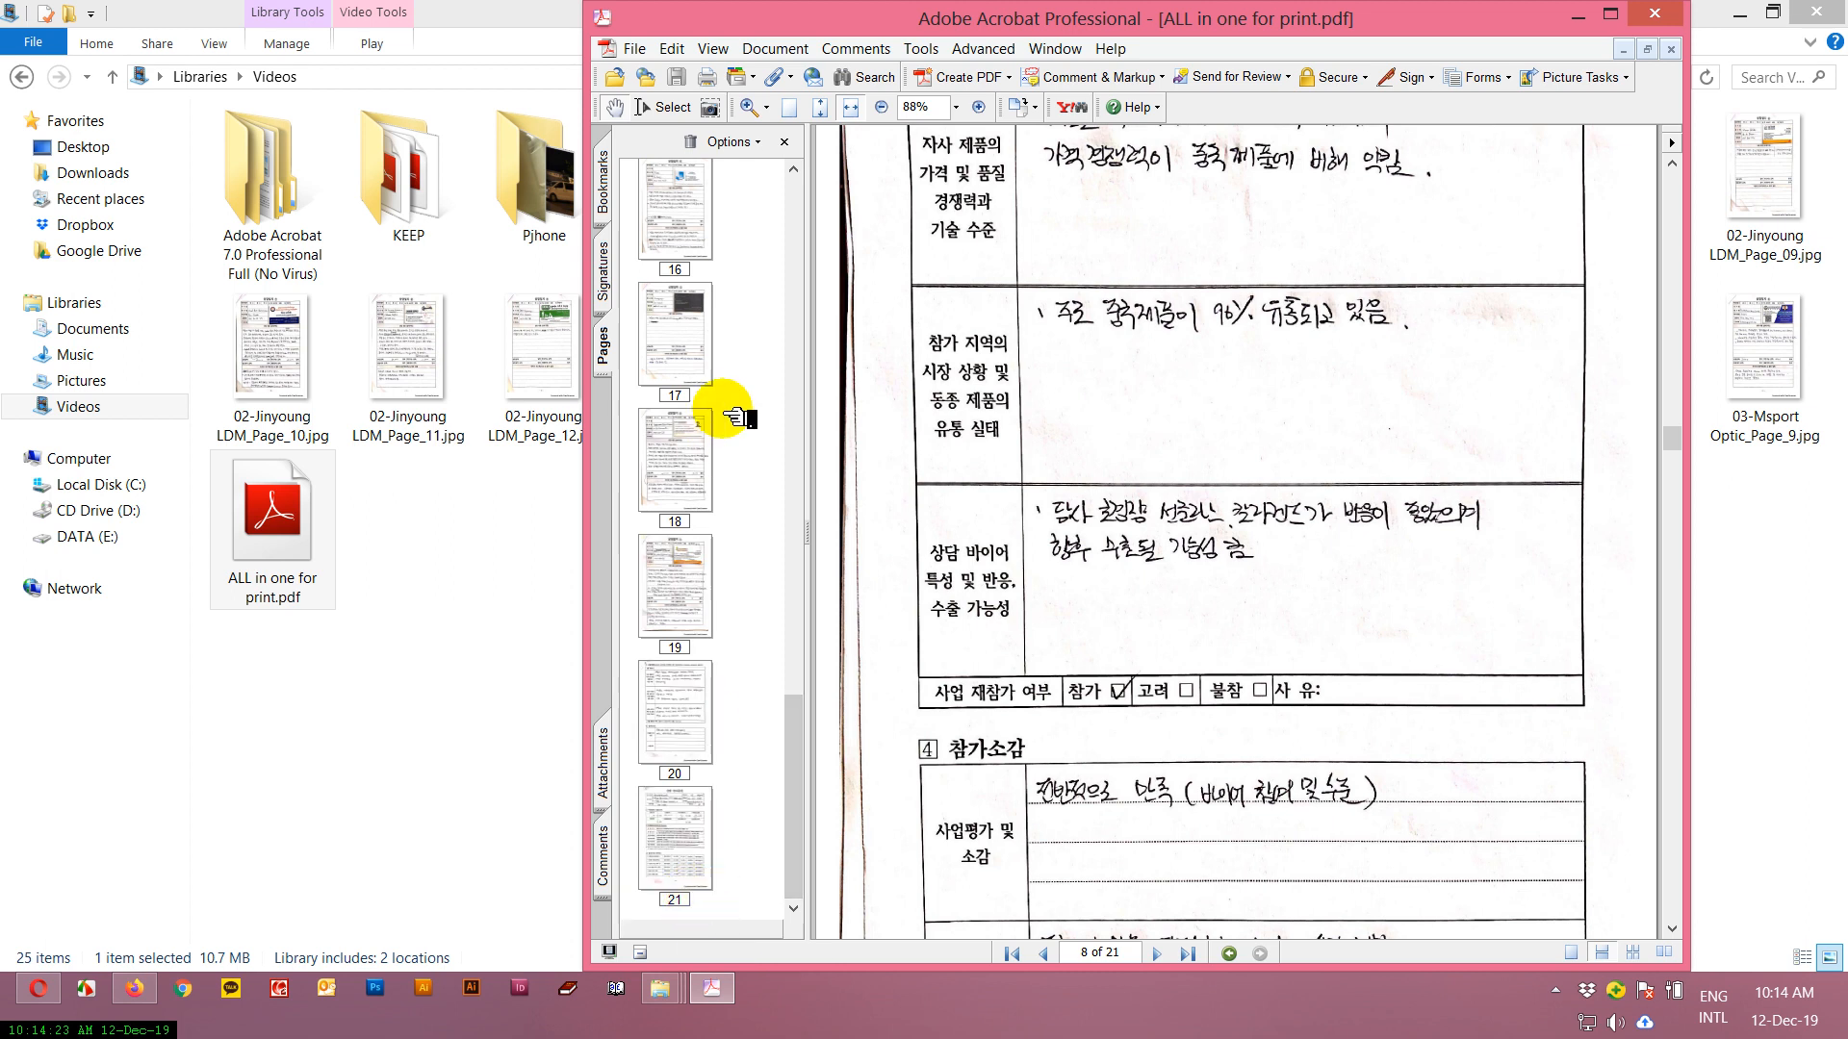
scroll(787, 558, up, 1)
scroll(731, 505, up, 10)
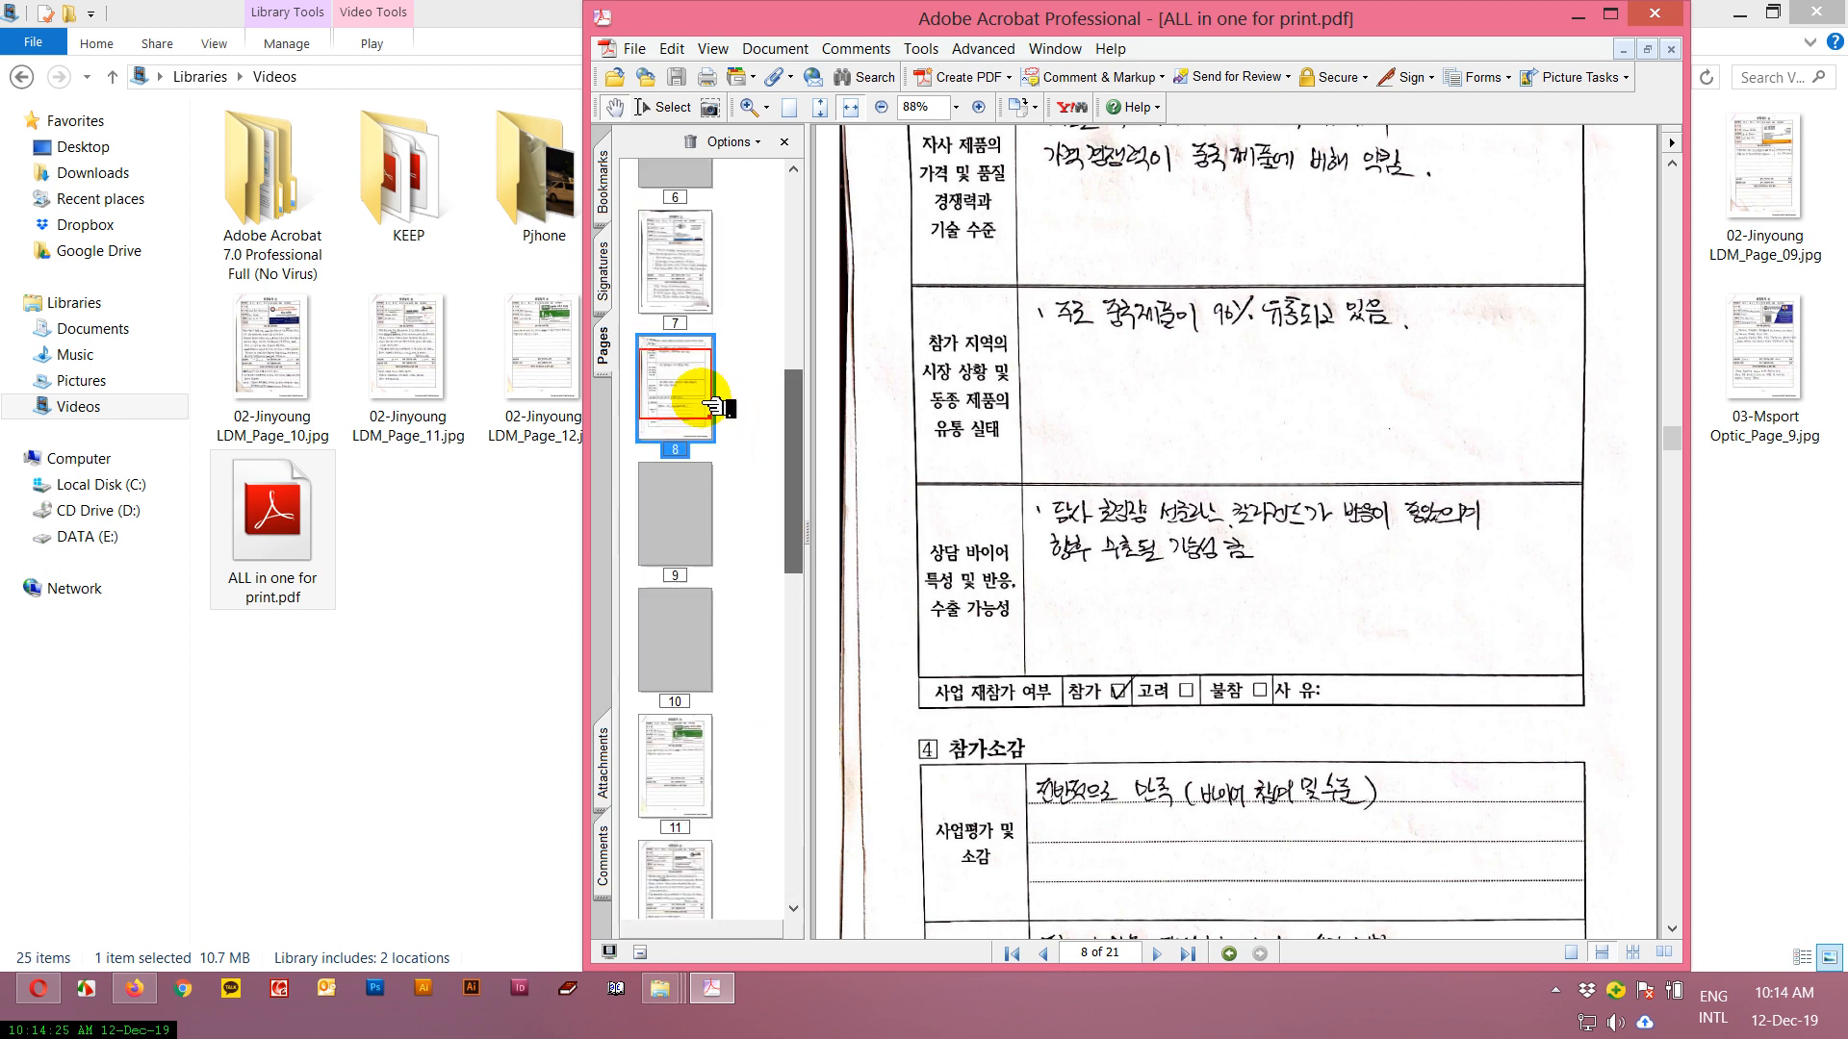
right_click(698, 399)
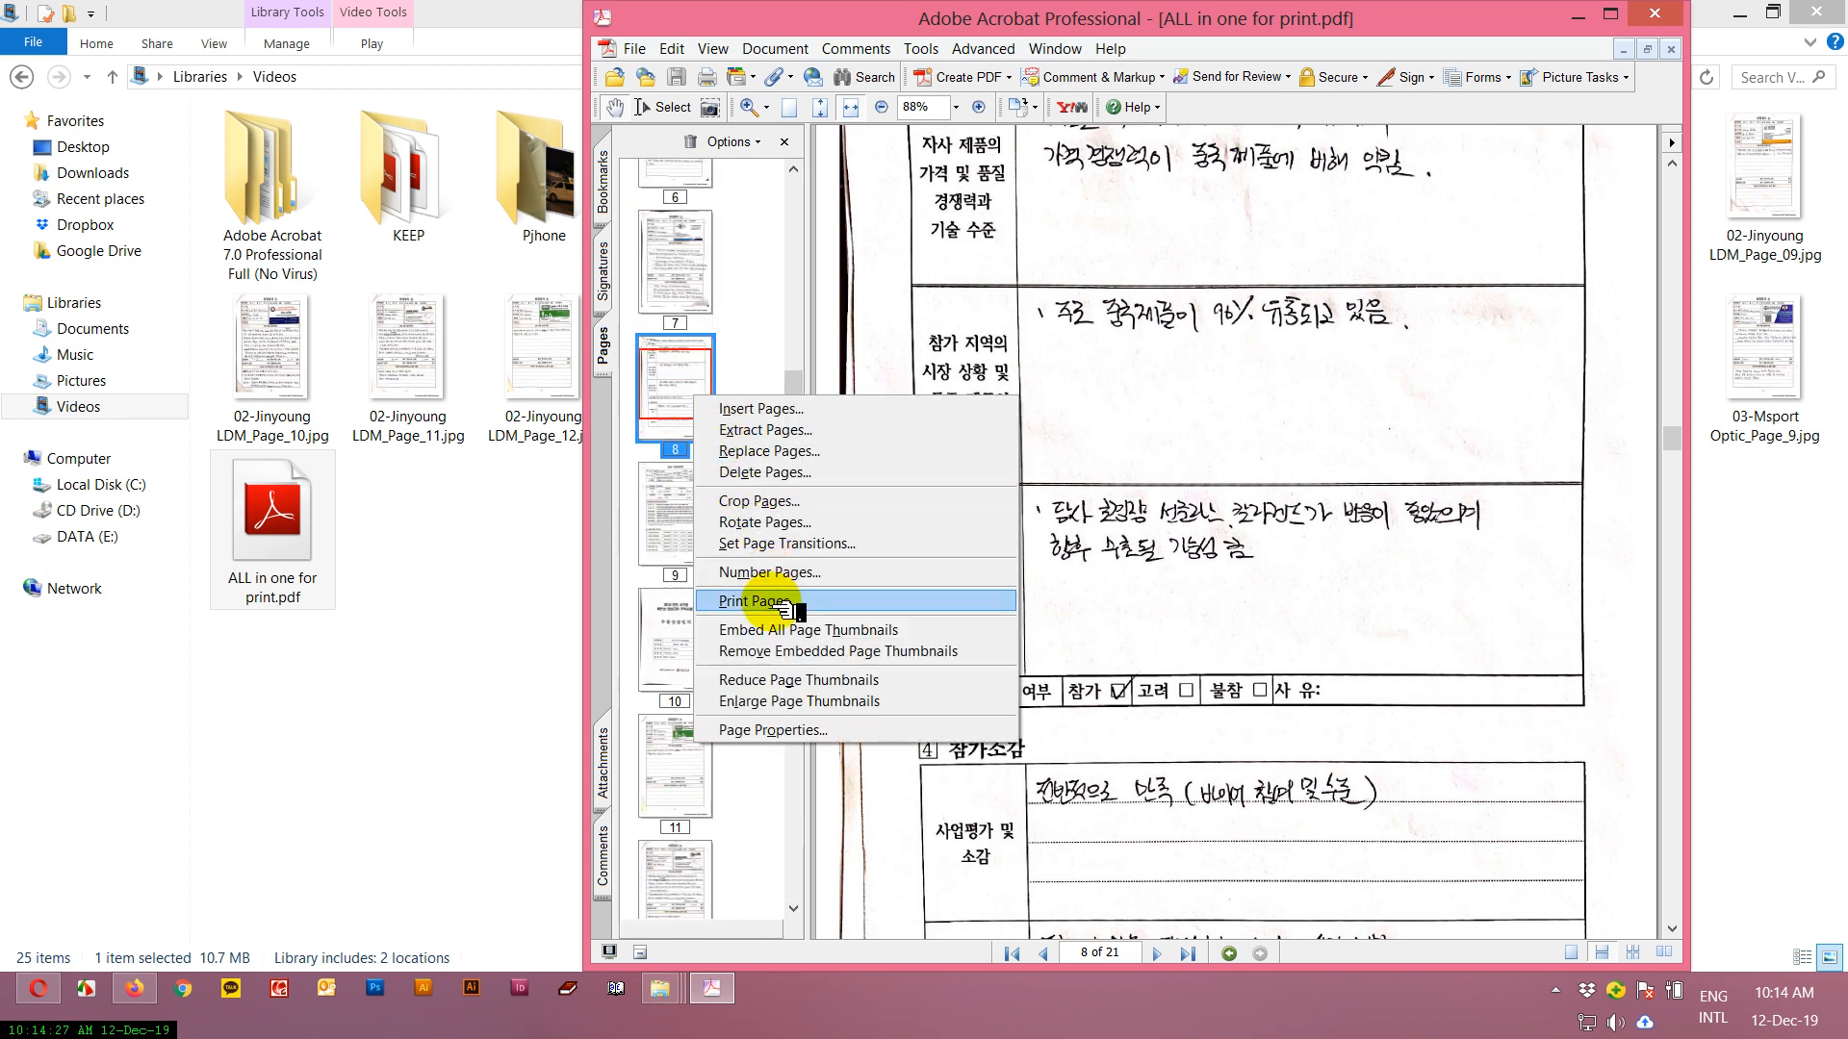
click(797, 475)
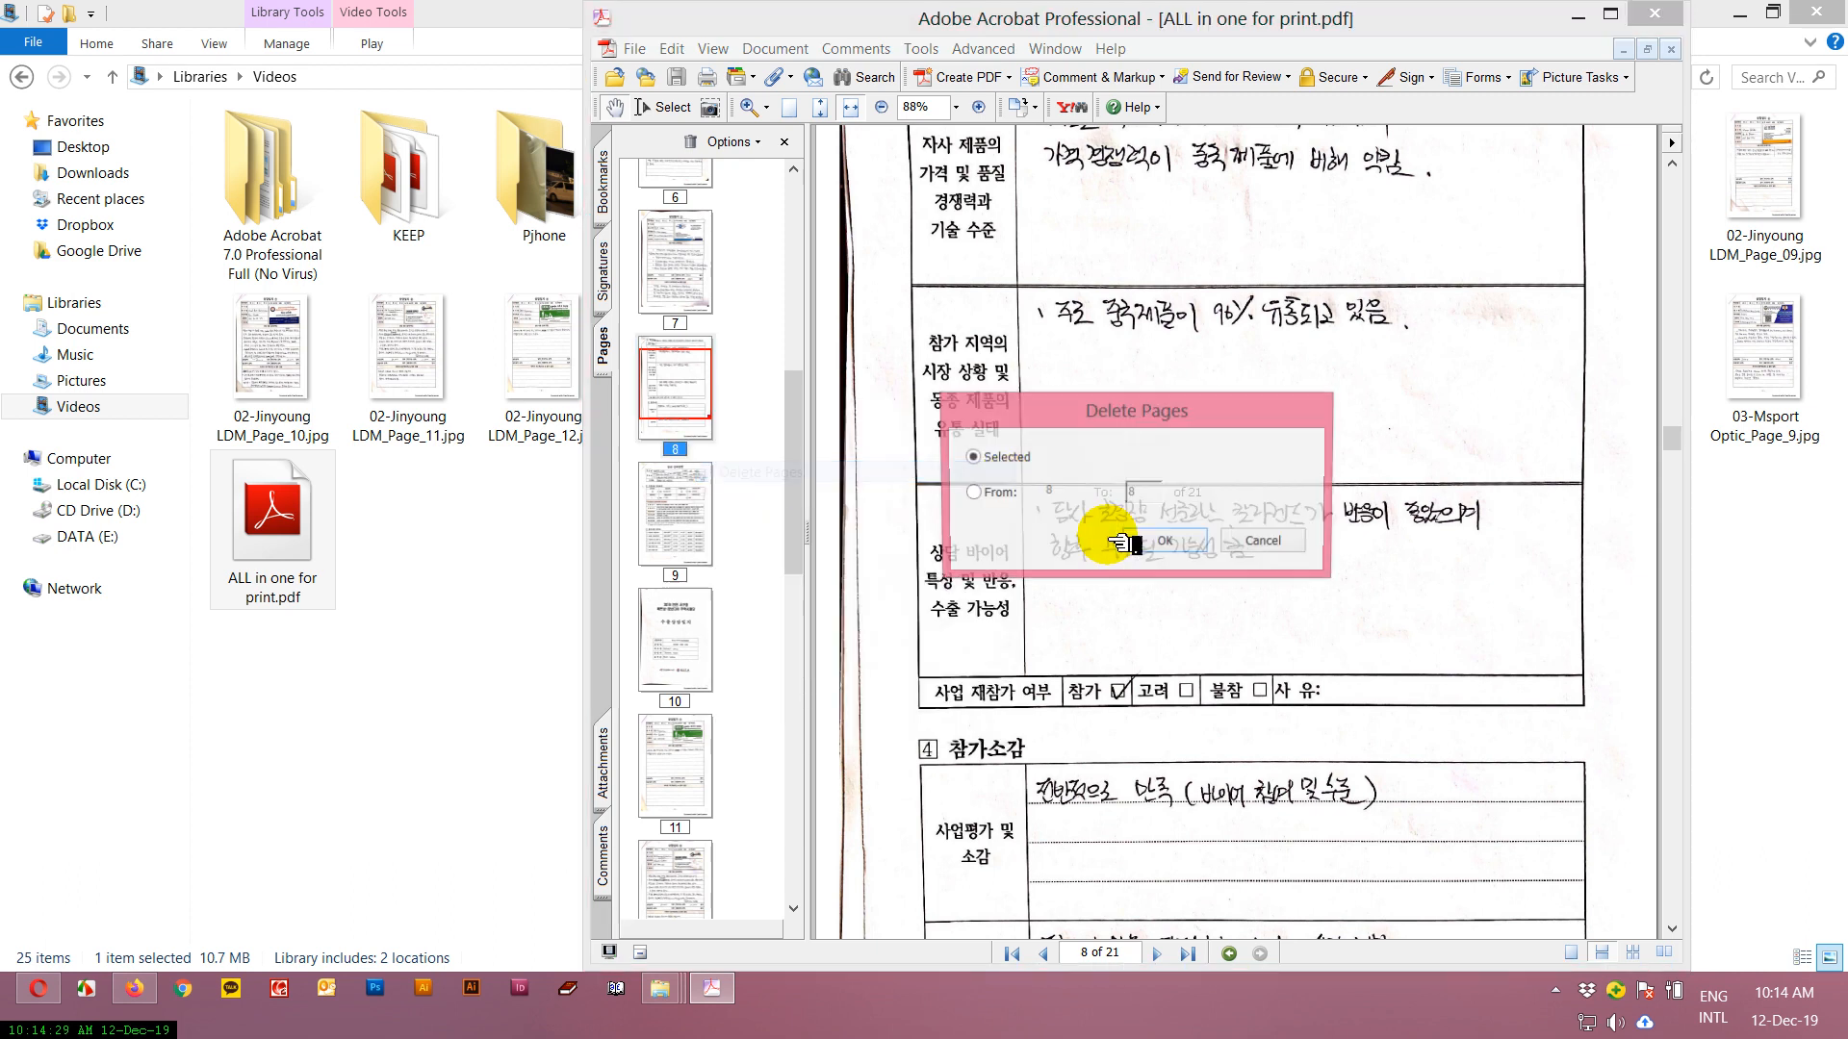
click(1164, 531)
click(1217, 520)
Check the last page of the document, save the PDF and close Acrobat.
drag(791, 404, 842, 873)
click(674, 837)
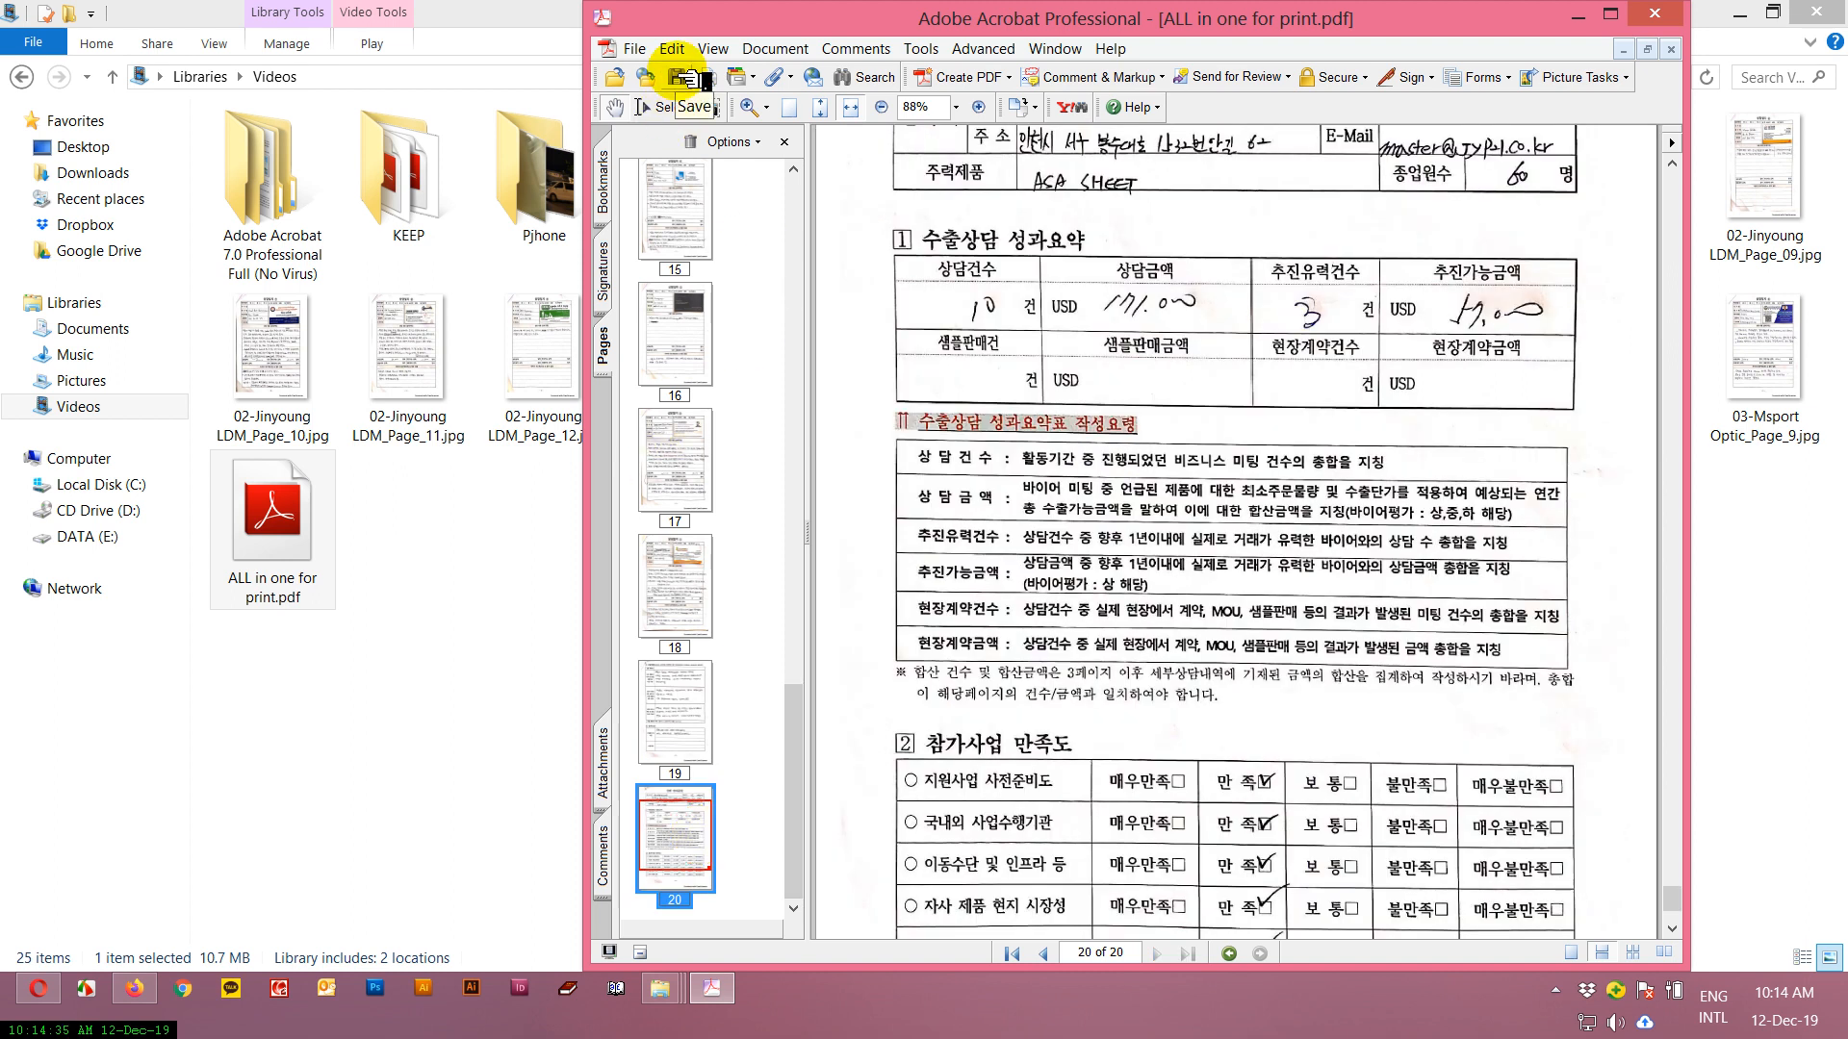
click(683, 82)
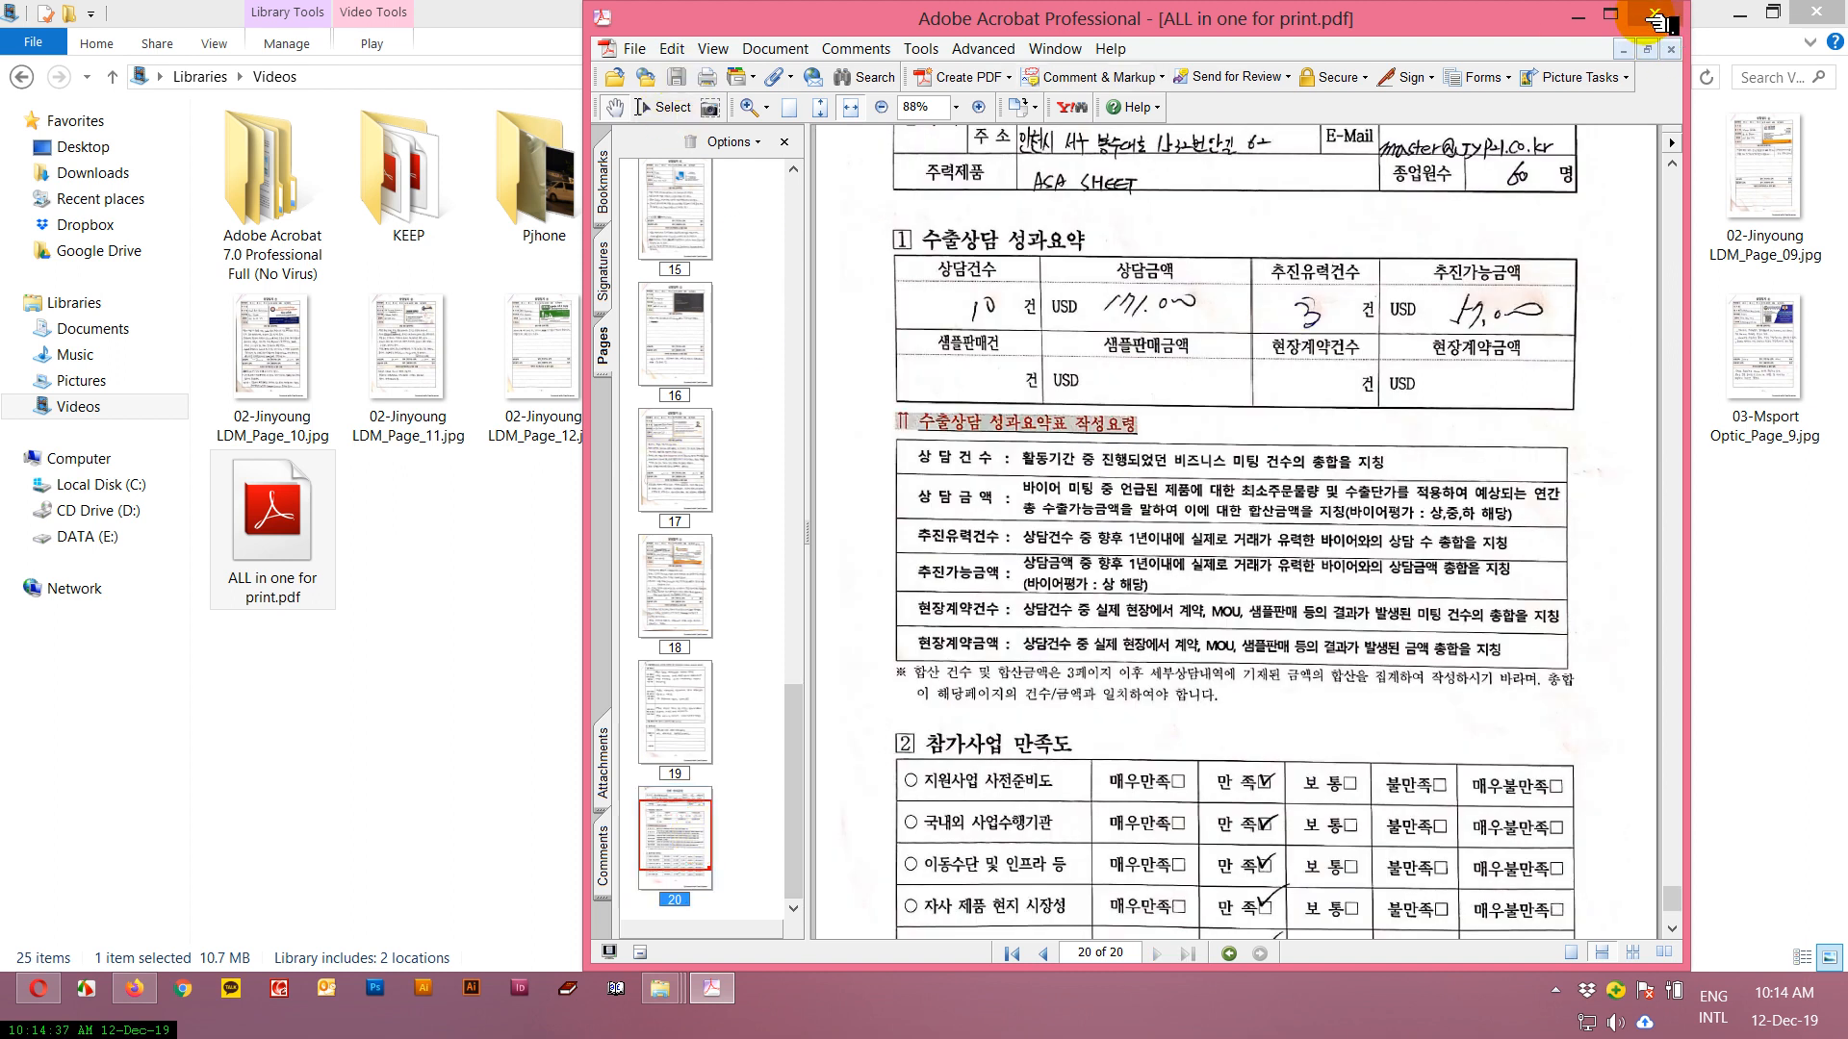
click(1654, 16)
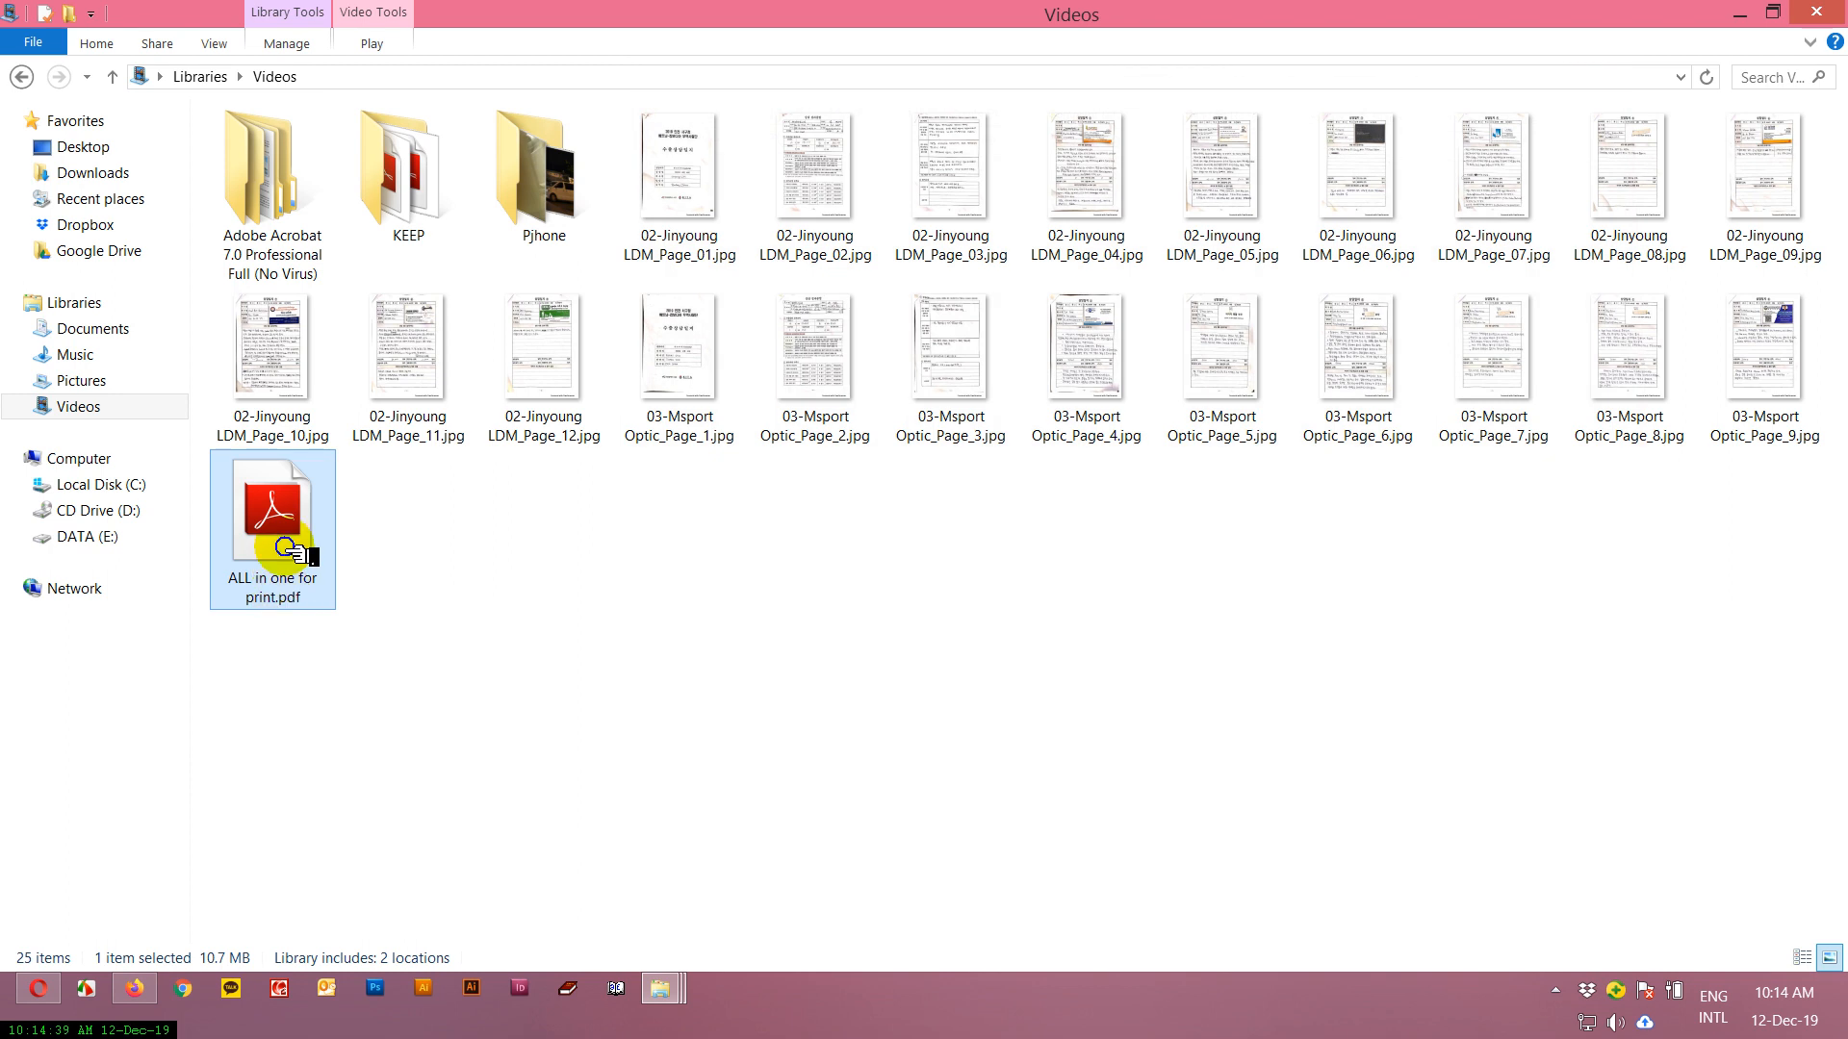
Reopen ALL in one for print.pdf in Adobe Acrobat 7.0 with its page thumbnails shown, choosing Remind me later for registration.
right_click(288, 551)
mouse_move(645, 529)
click(737, 534)
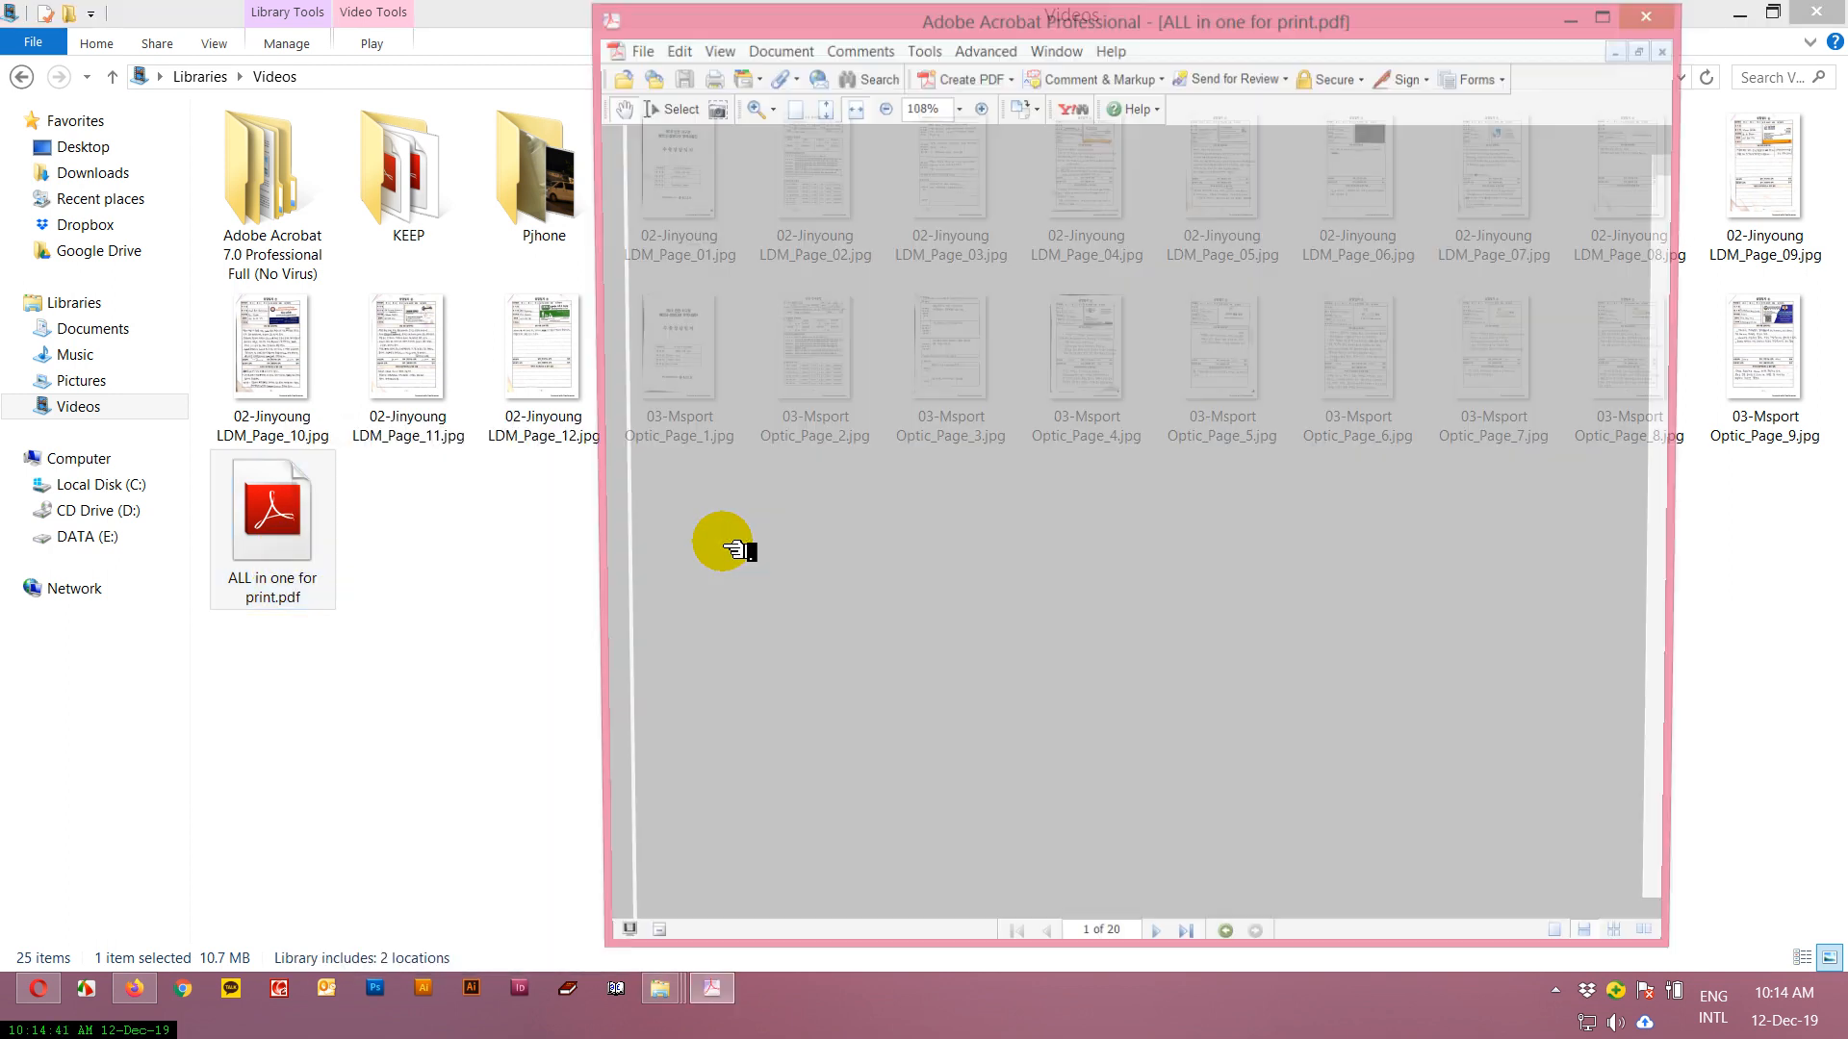
click(603, 346)
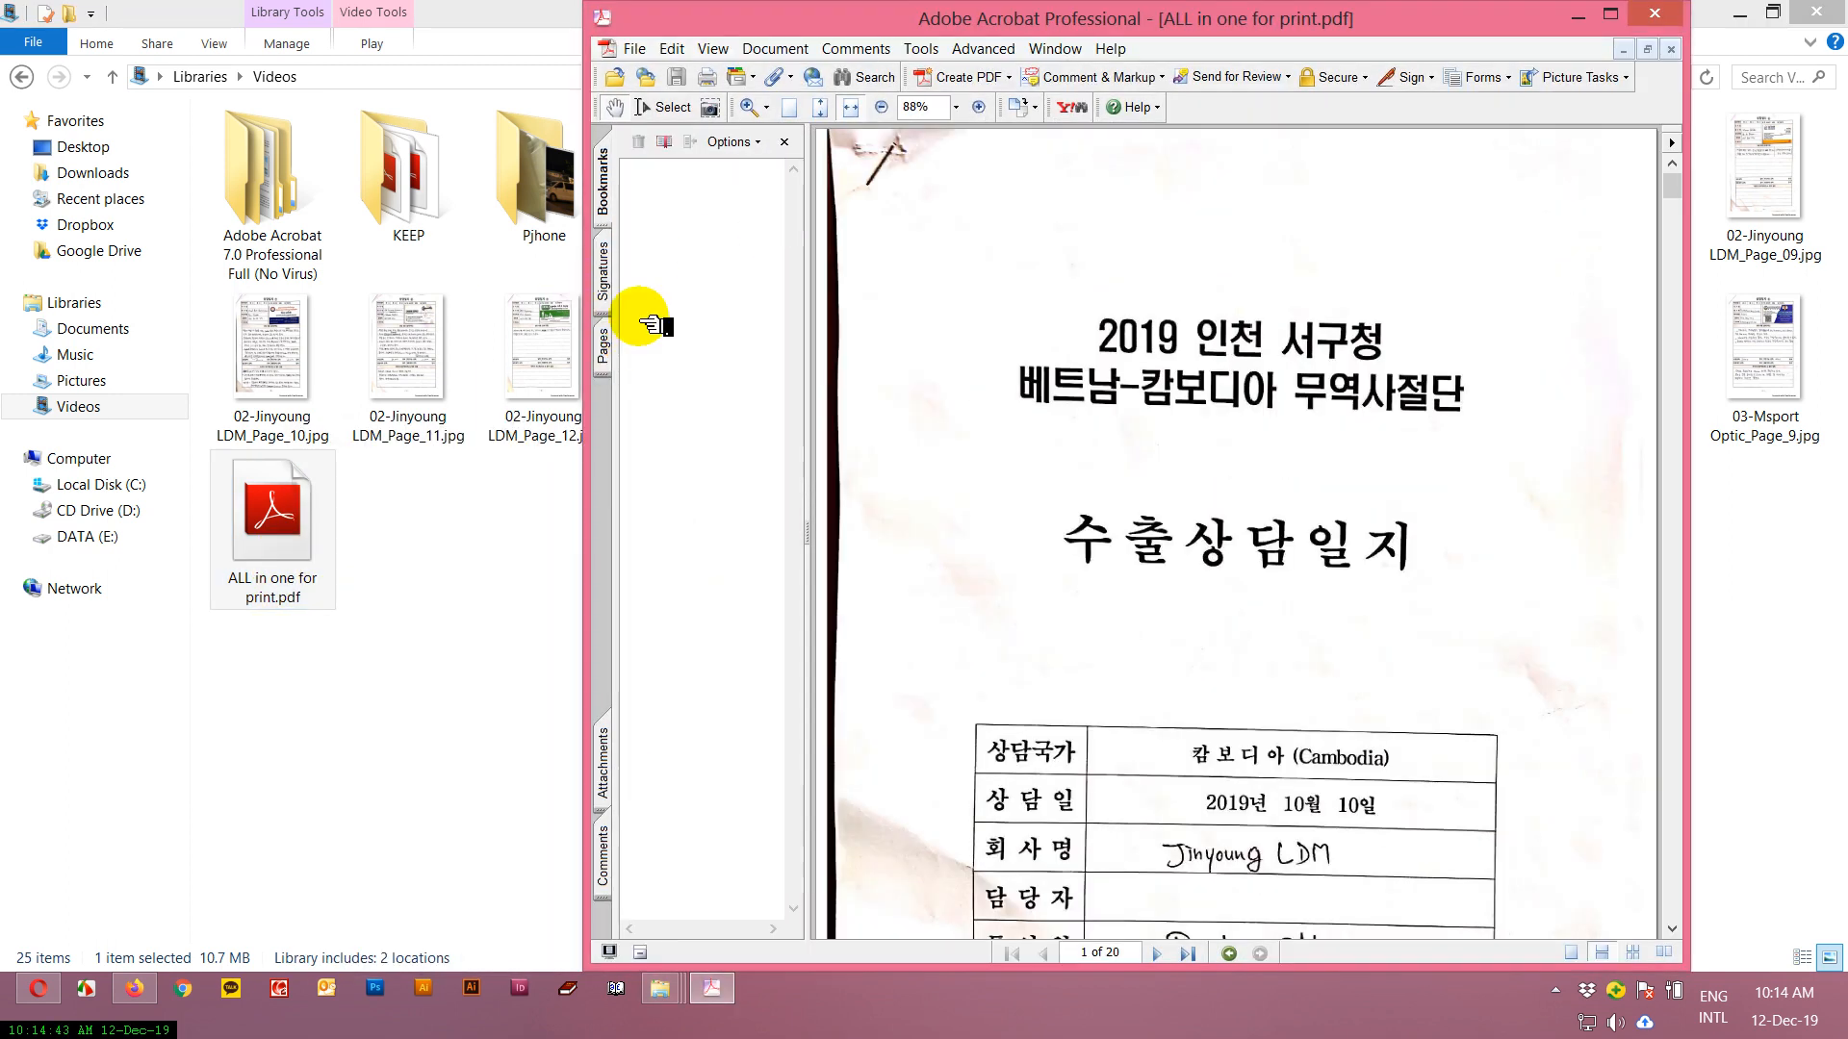
click(603, 346)
click(939, 570)
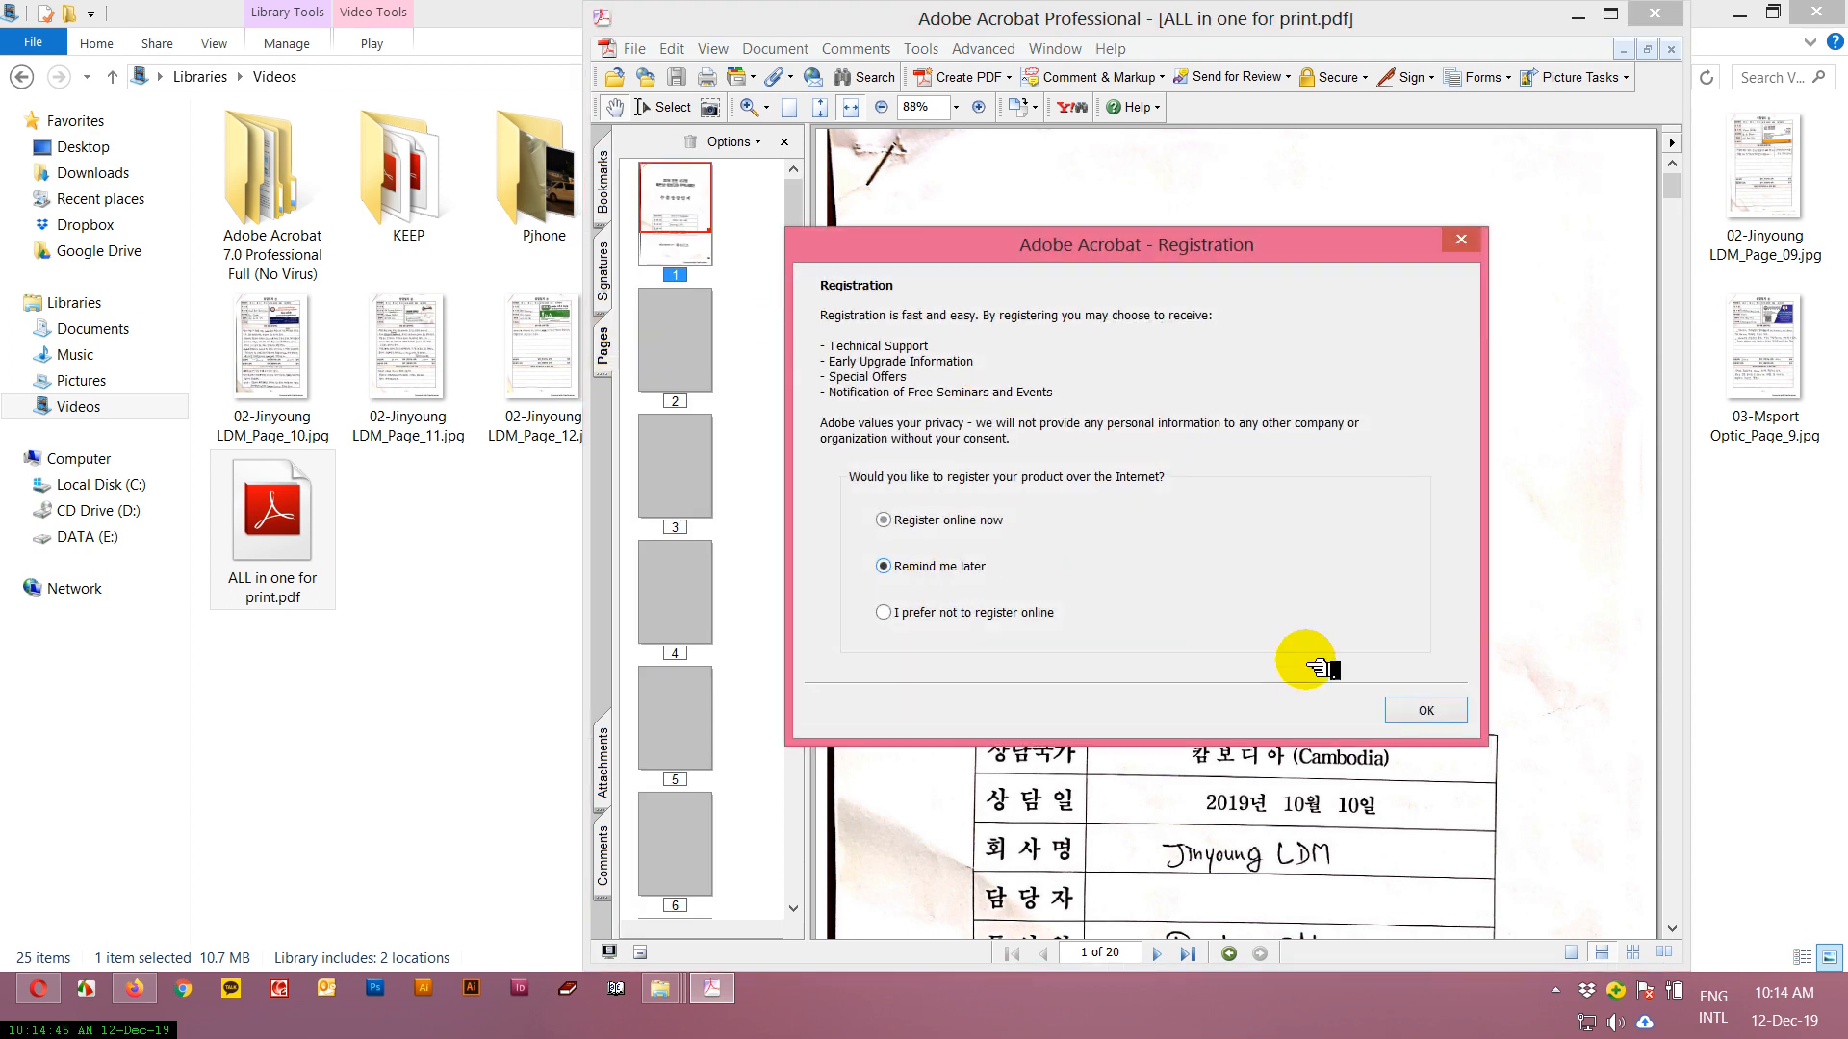
click(1407, 709)
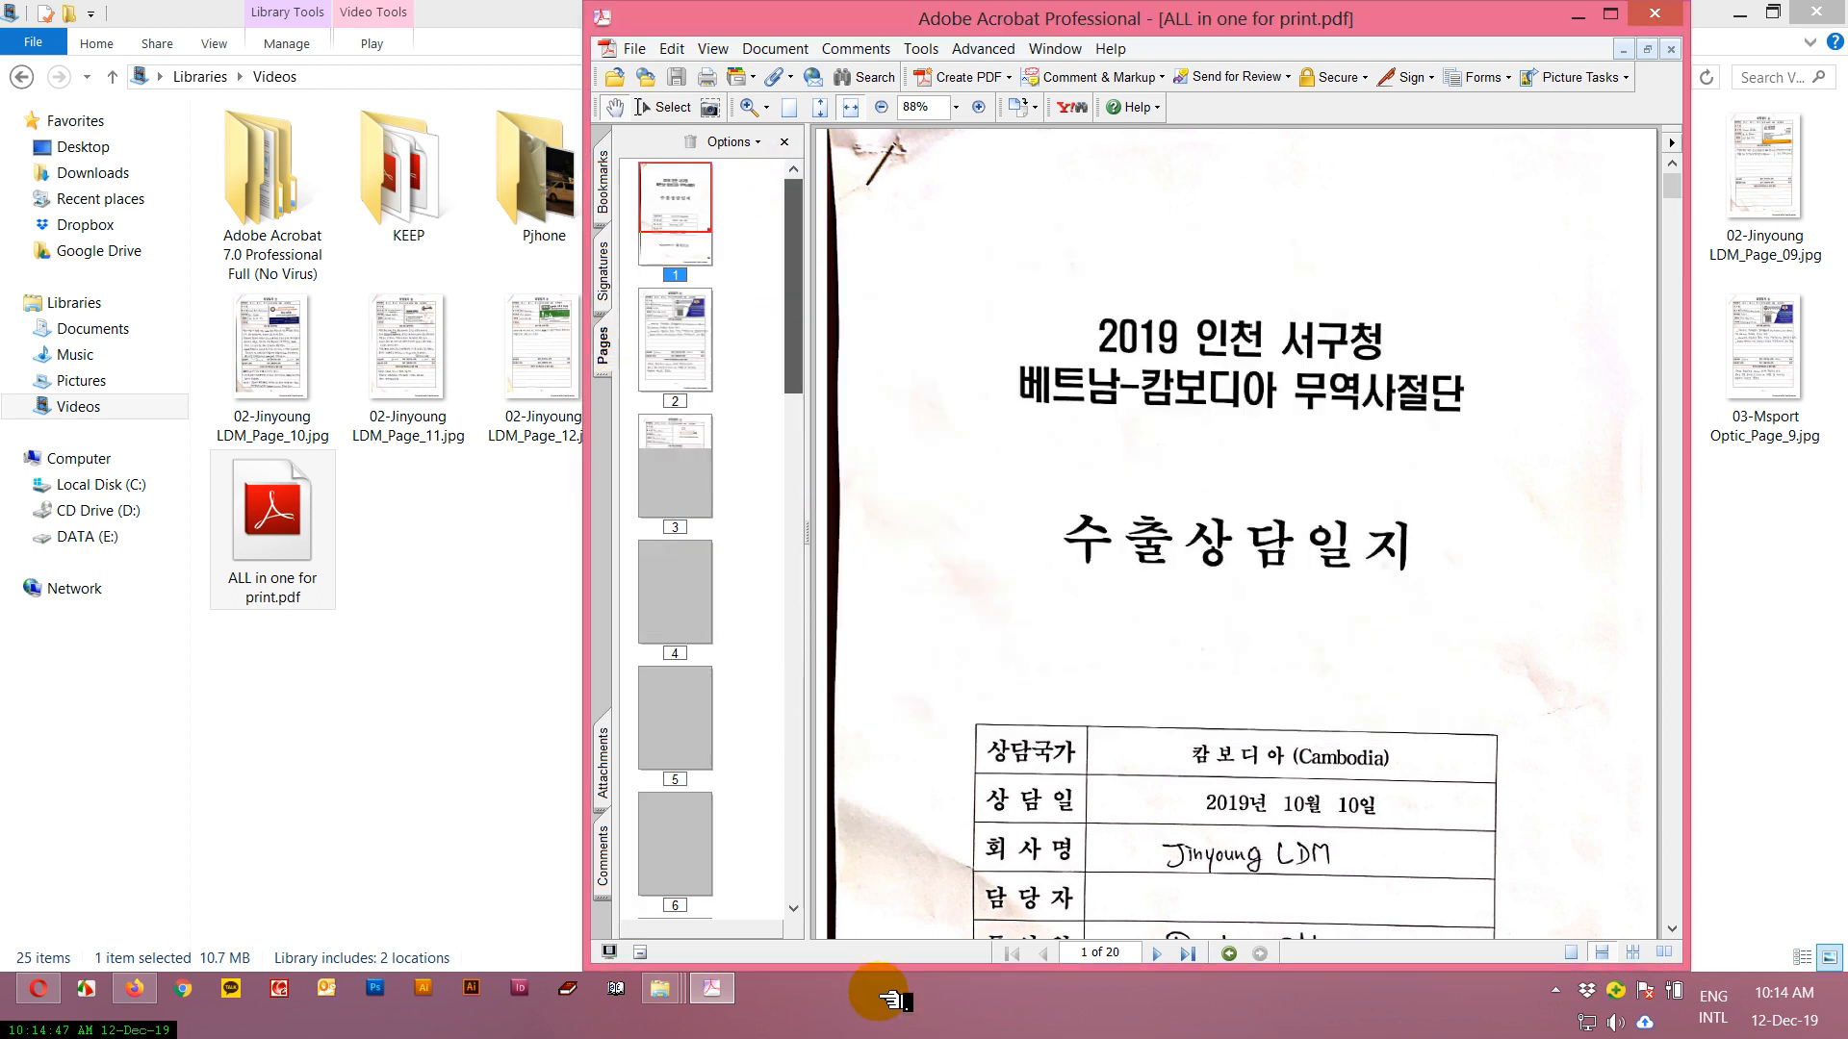
Start replacing page 2 and list the JPEG files in the Videos library as the replacement source.
mouse_move(791, 289)
mouse_down()
mouse_move(818, 866)
mouse_move(798, 285)
mouse_up()
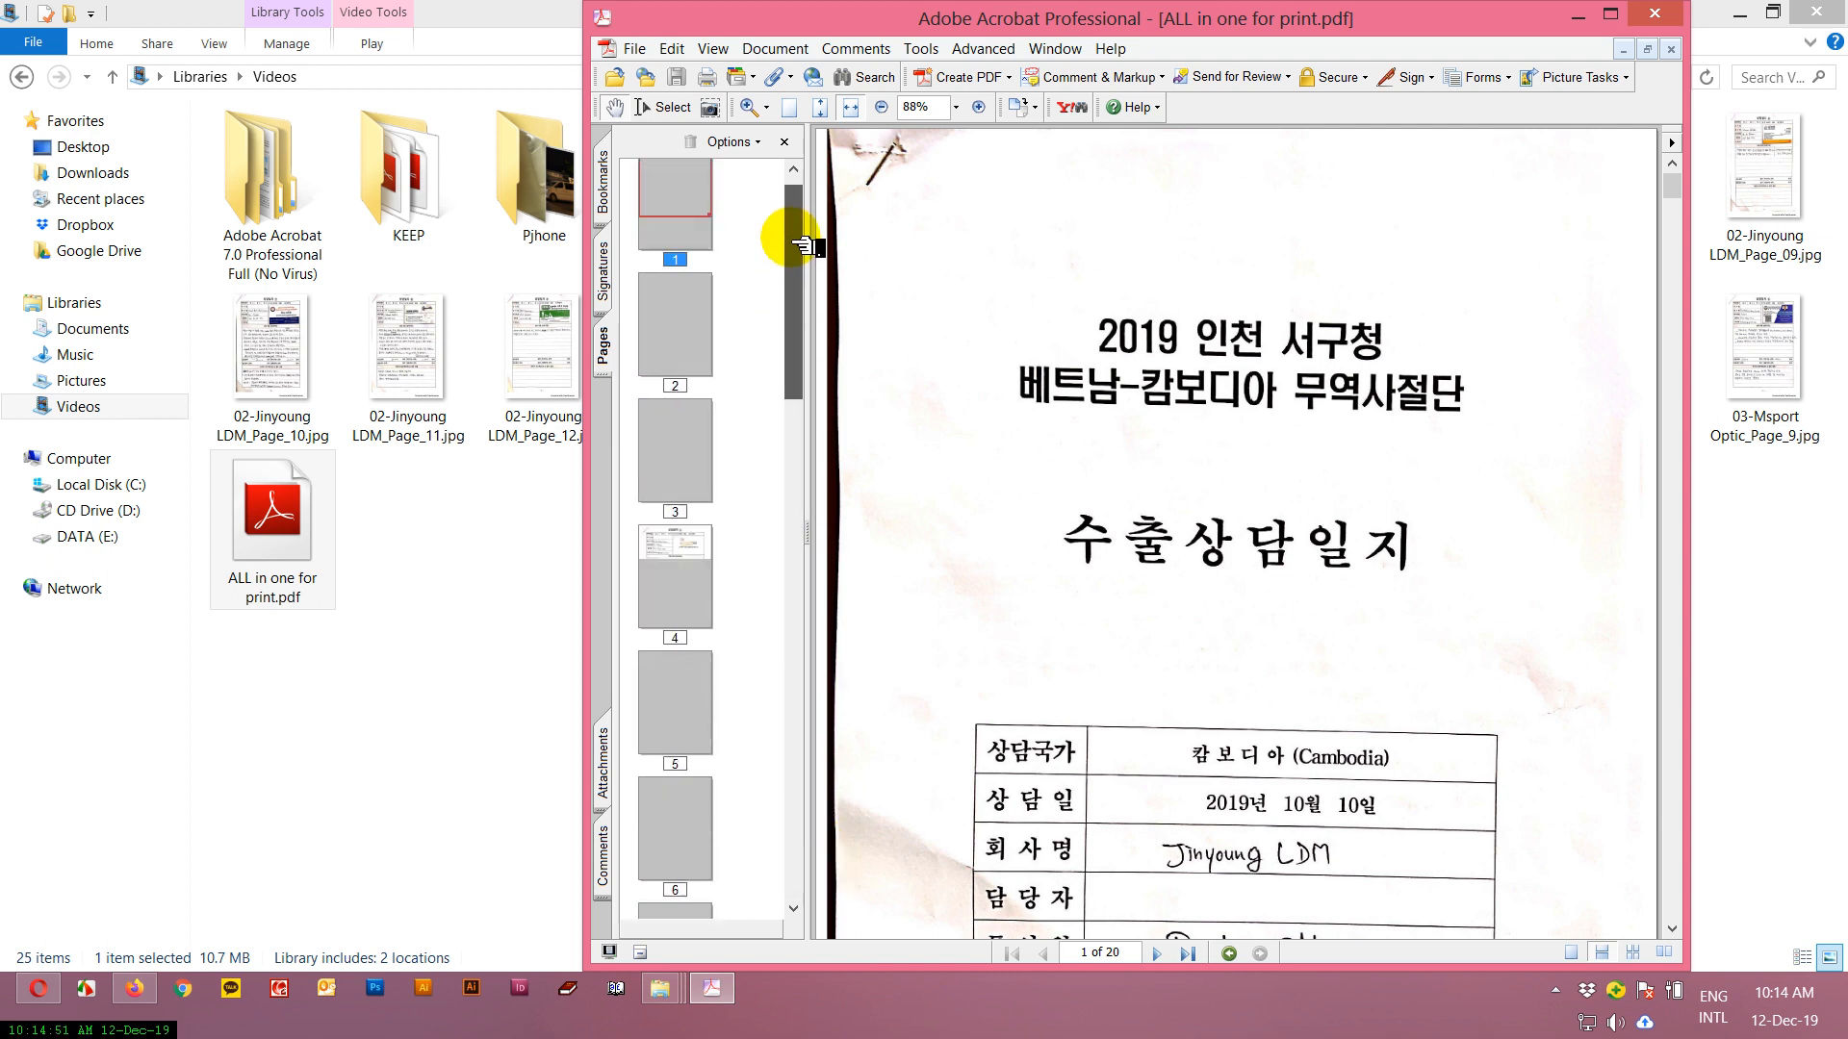
click(674, 361)
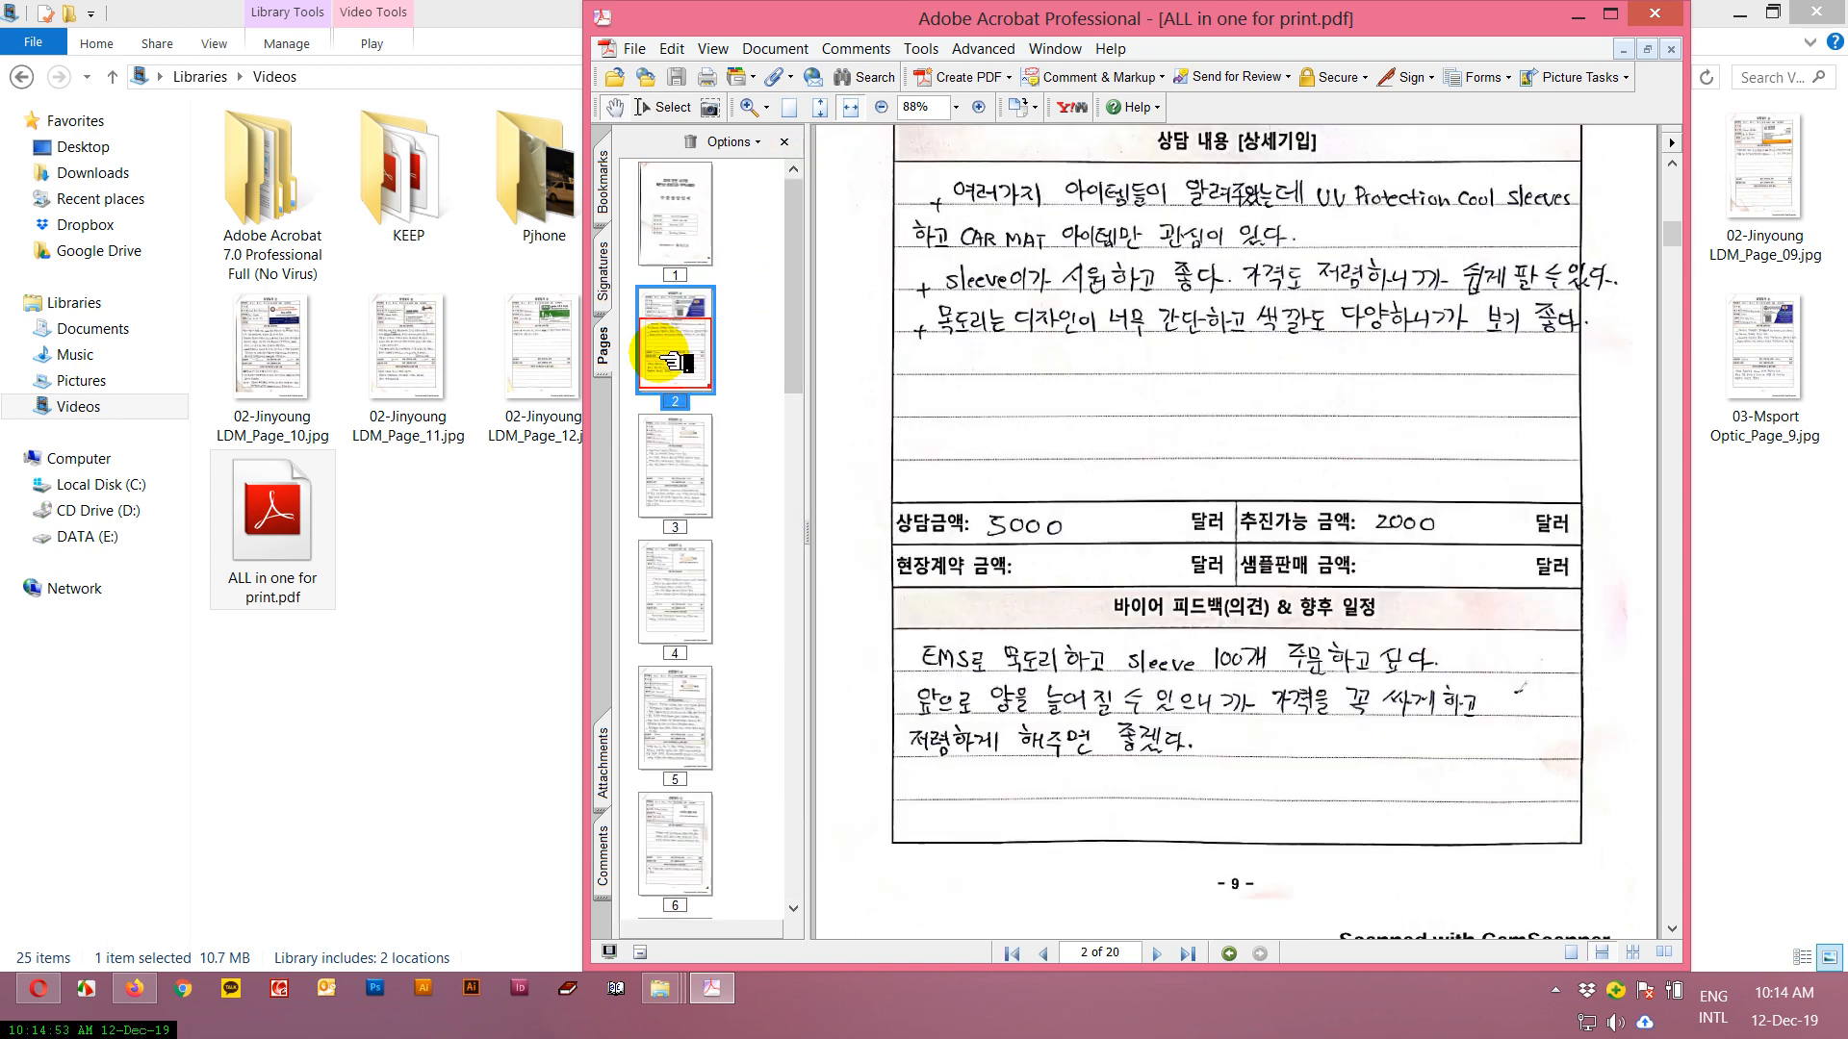
click(687, 318)
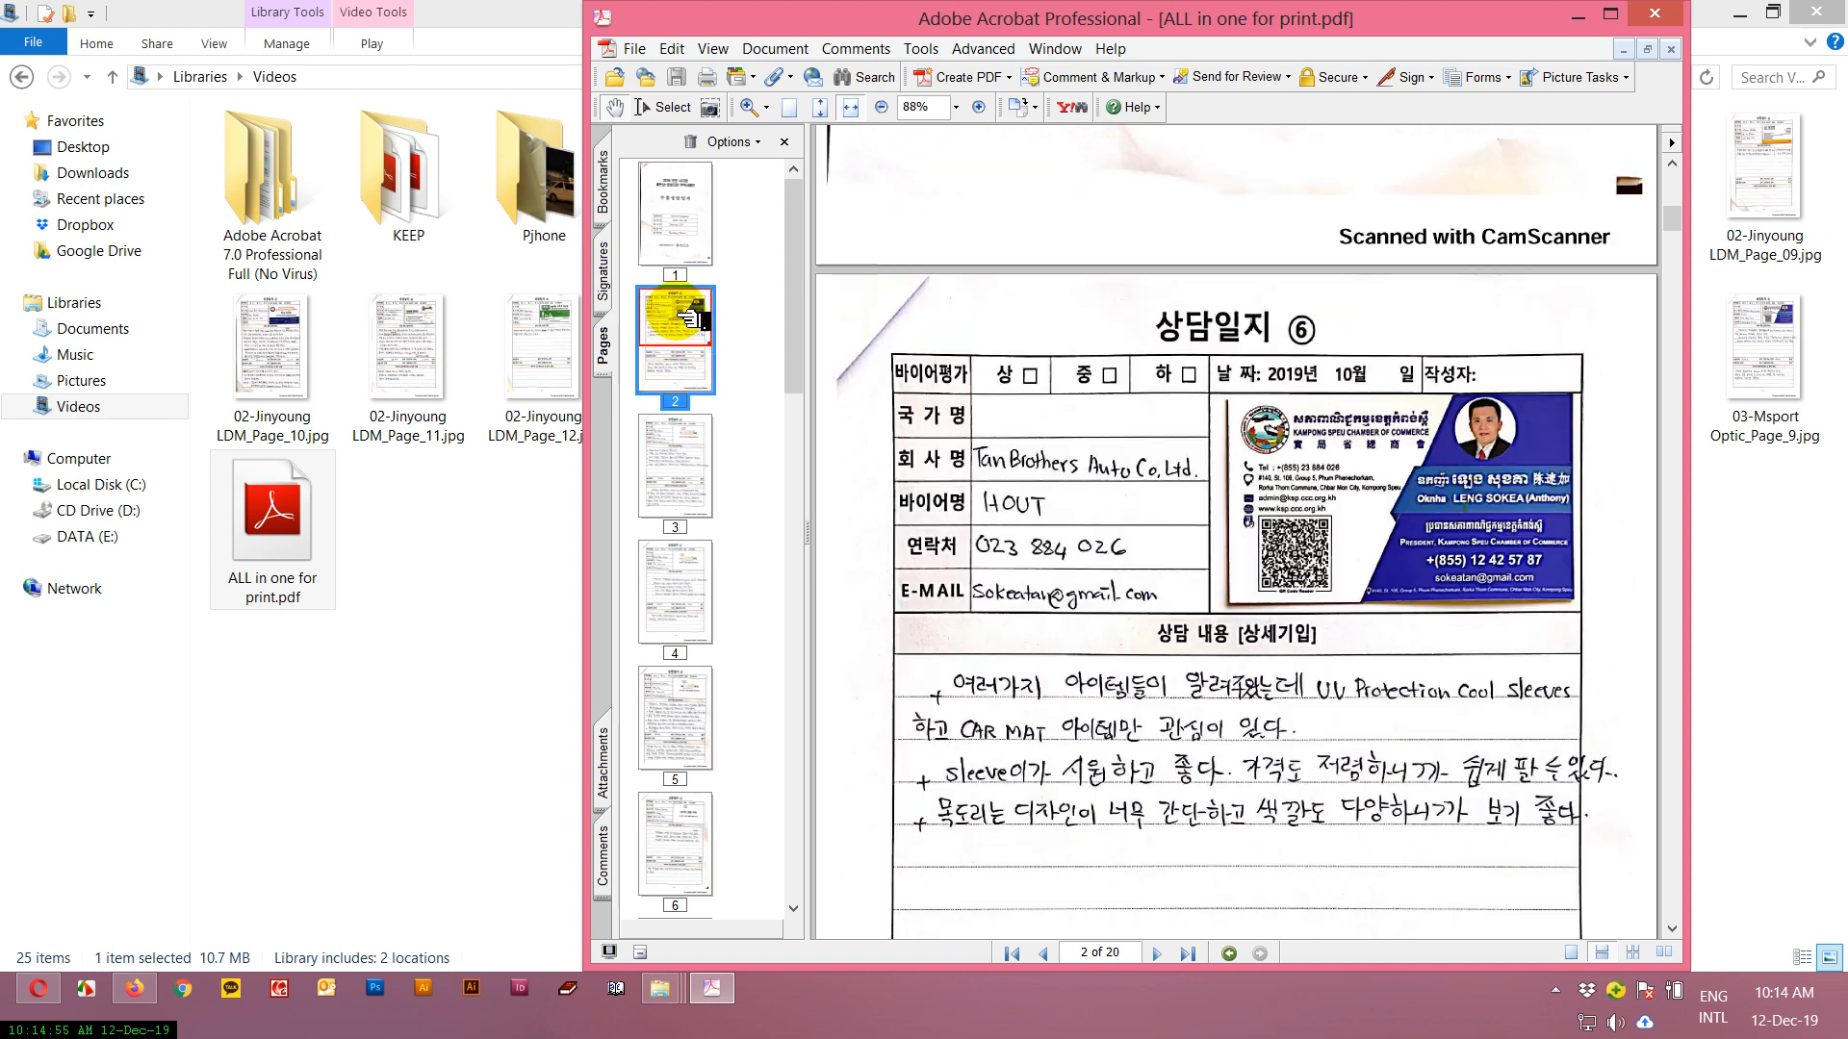
right_click(689, 325)
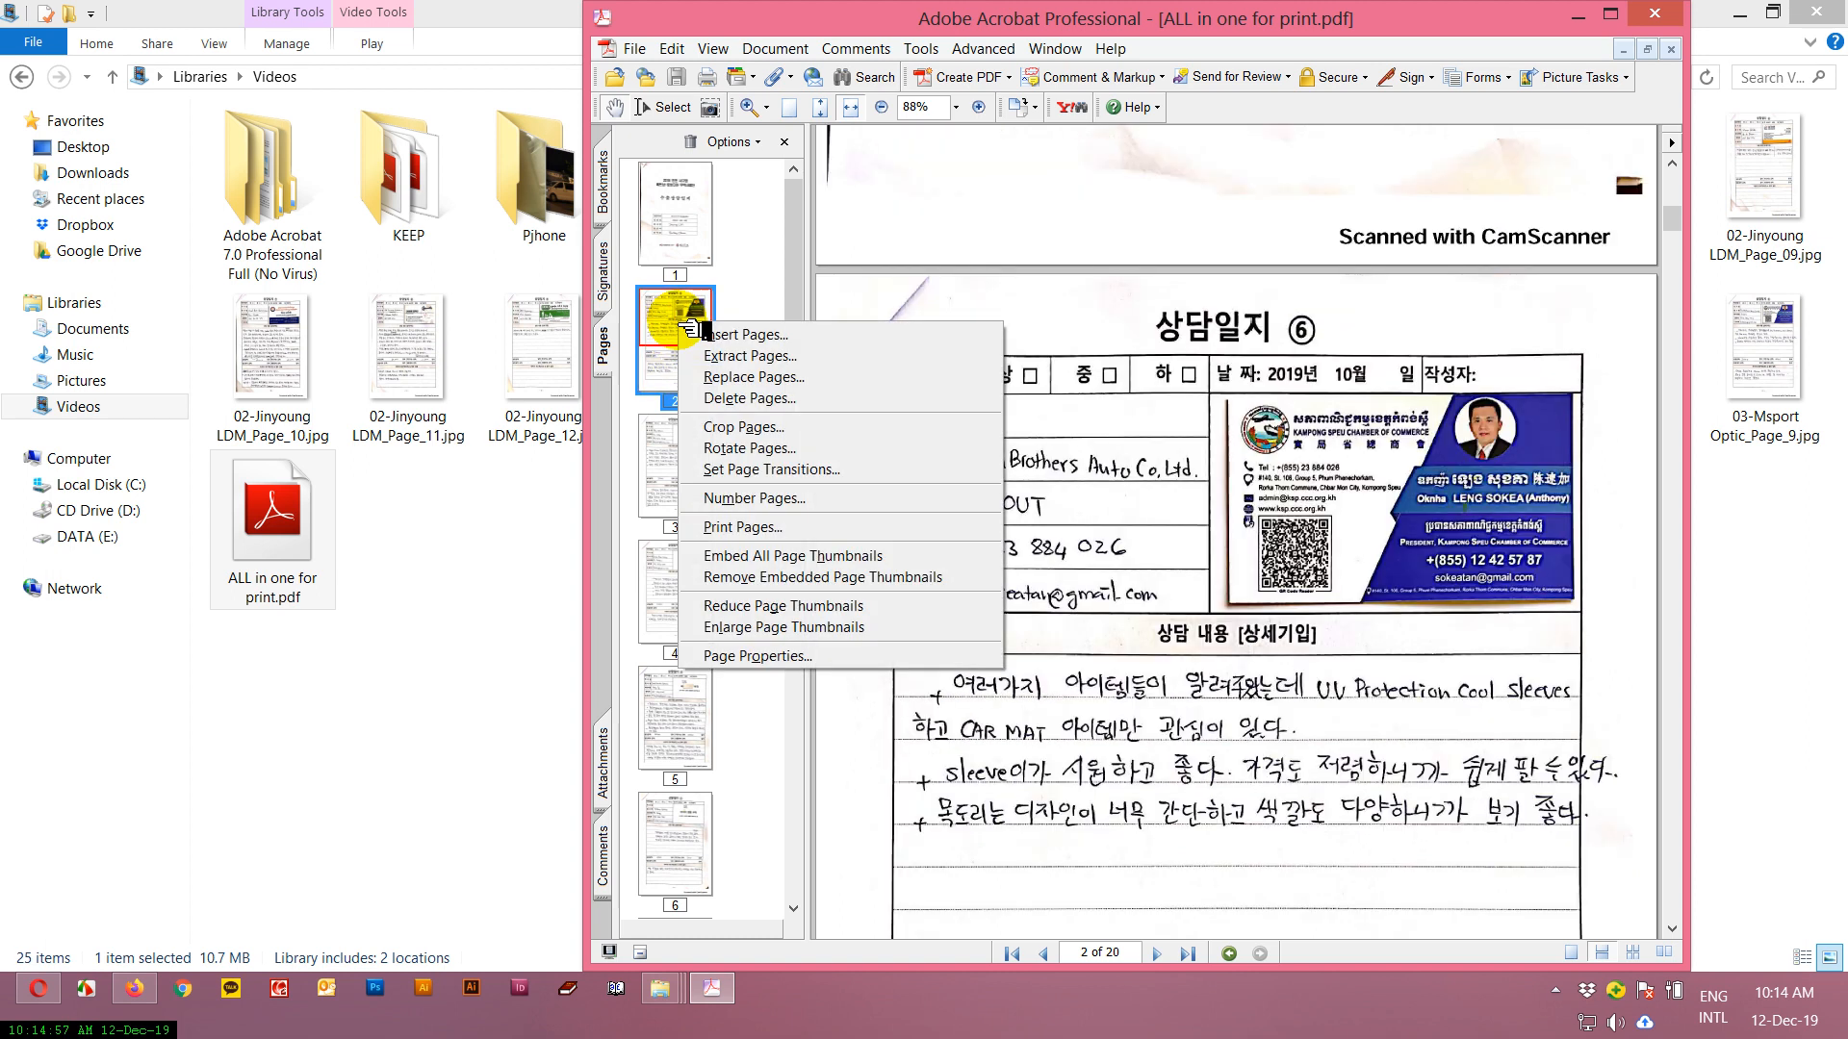
click(746, 376)
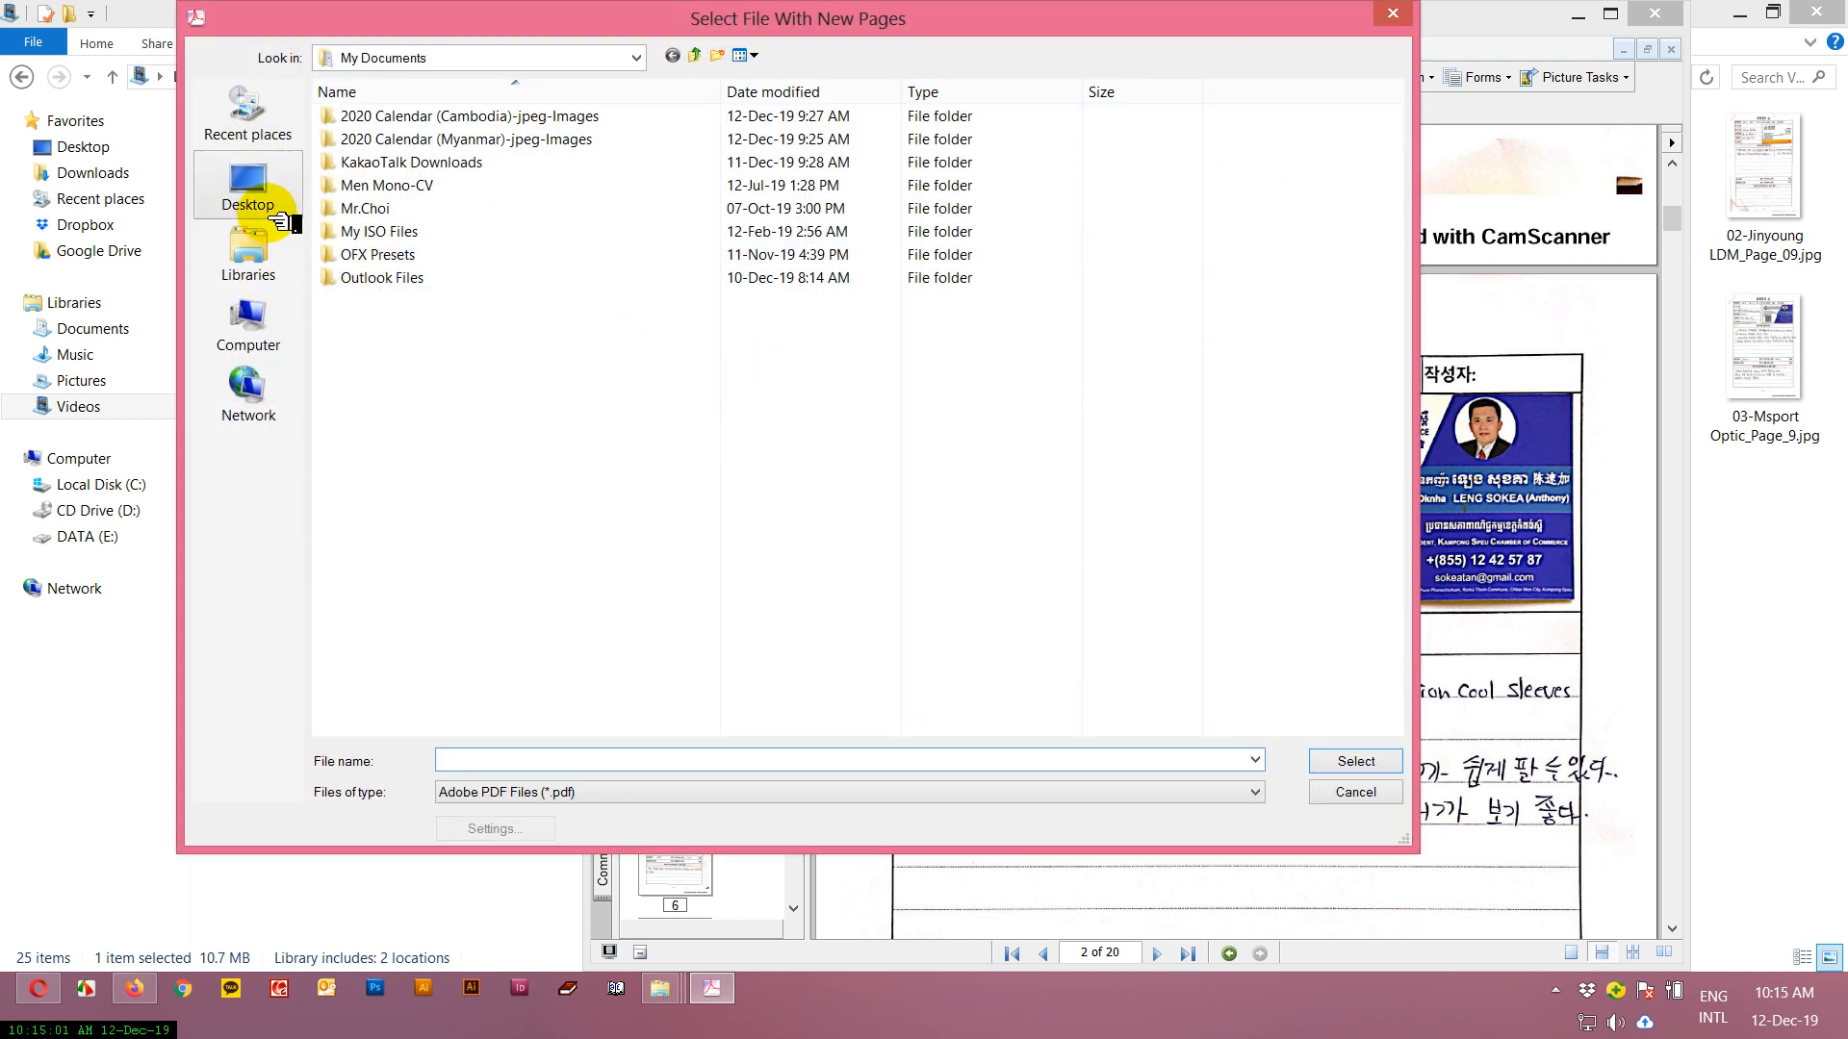
click(252, 262)
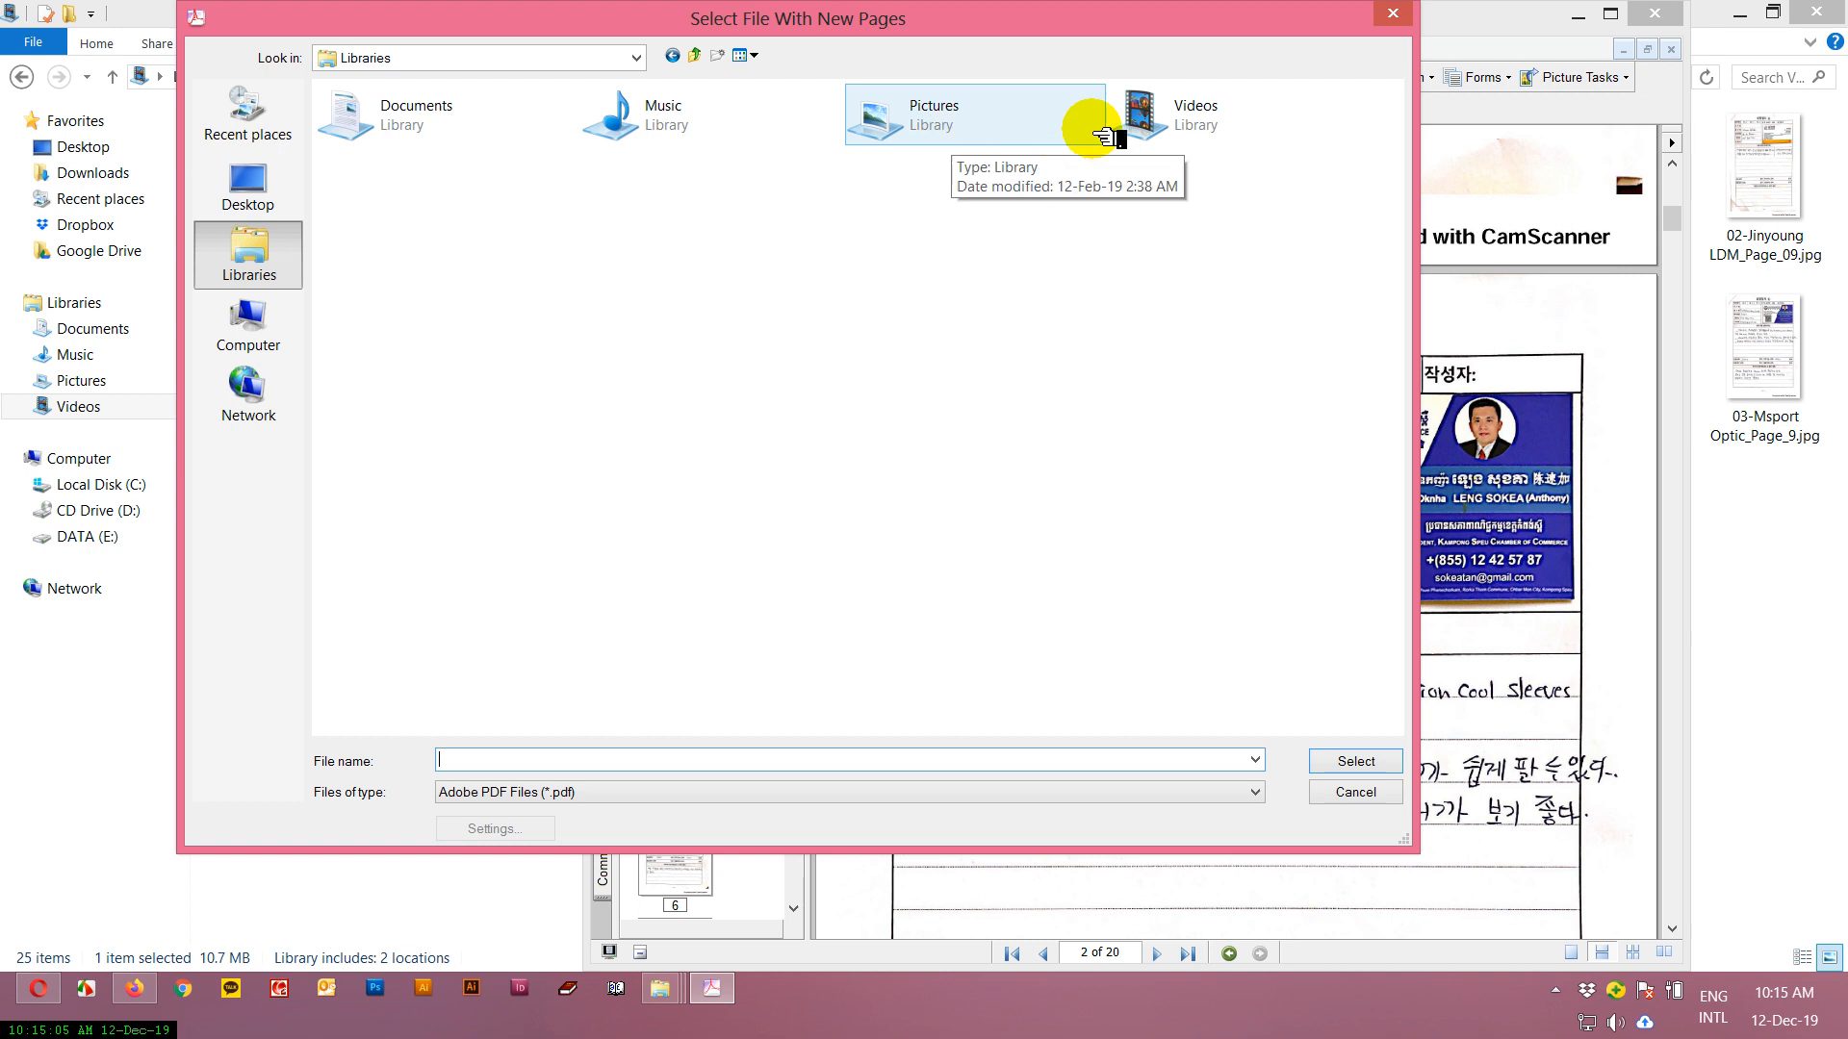
double_click(1179, 121)
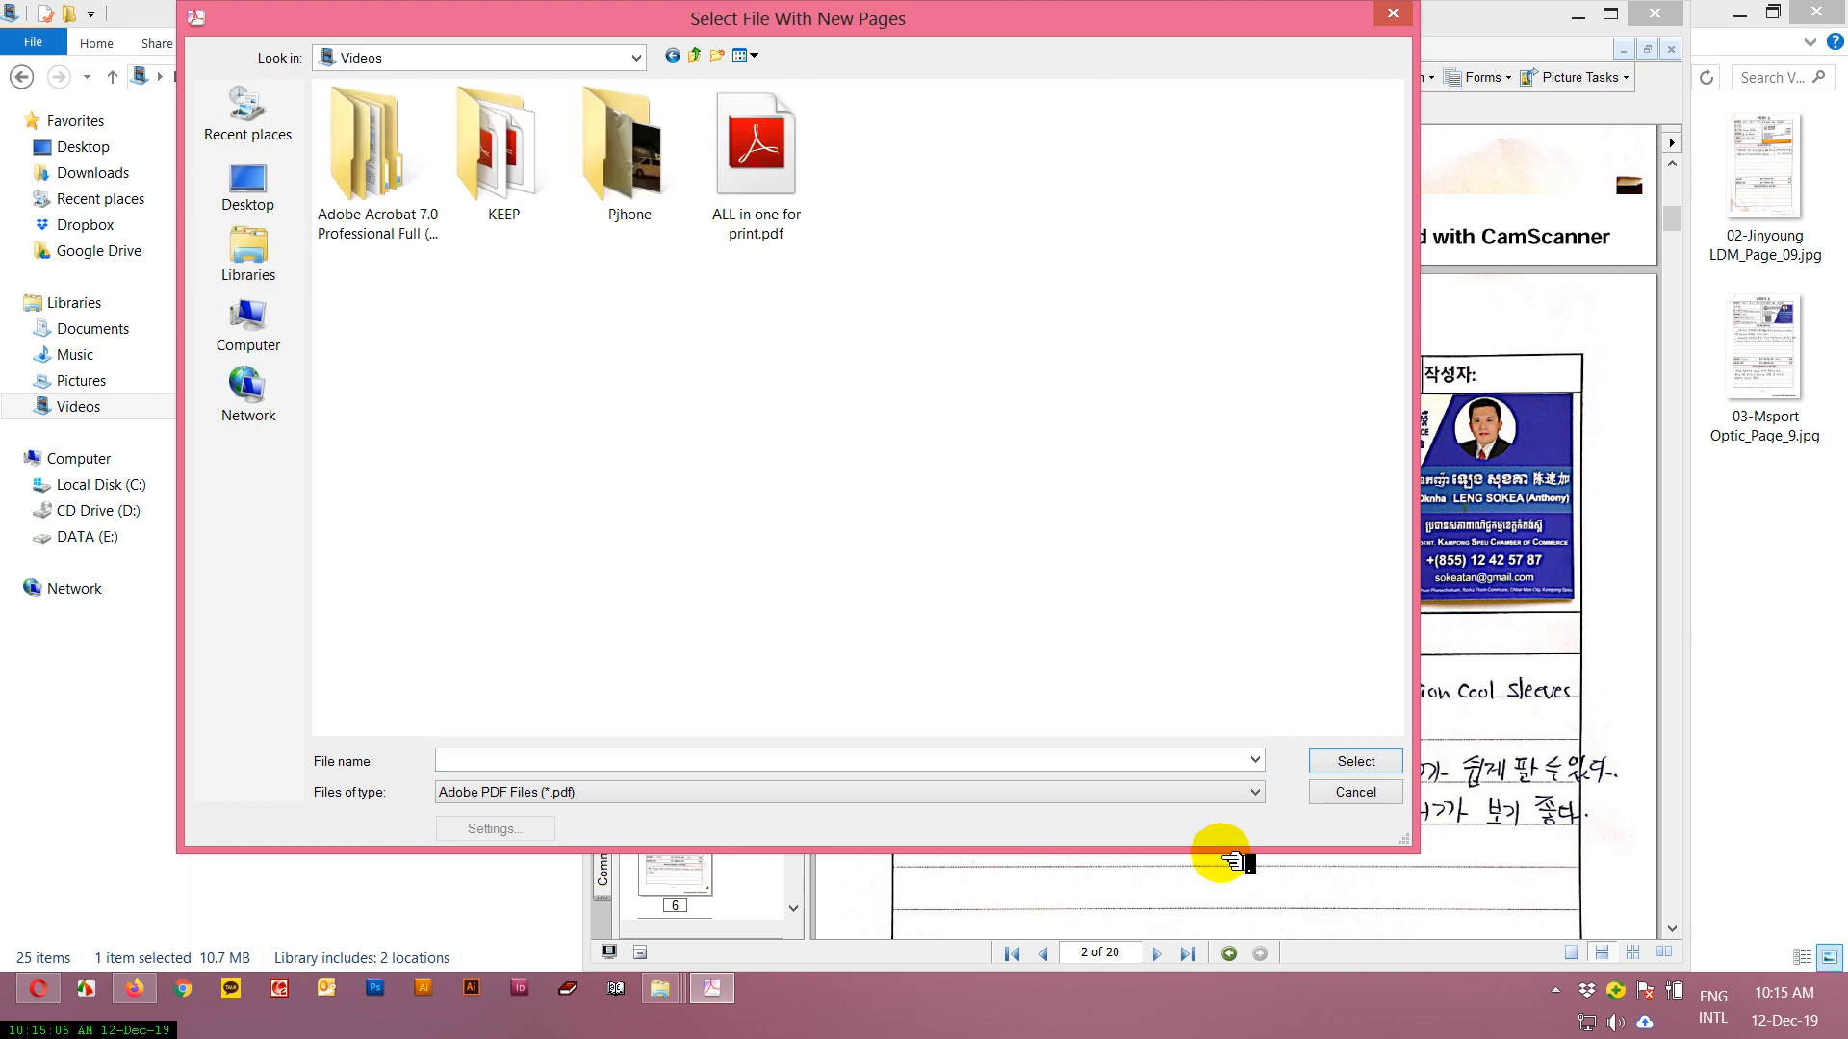
click(1224, 802)
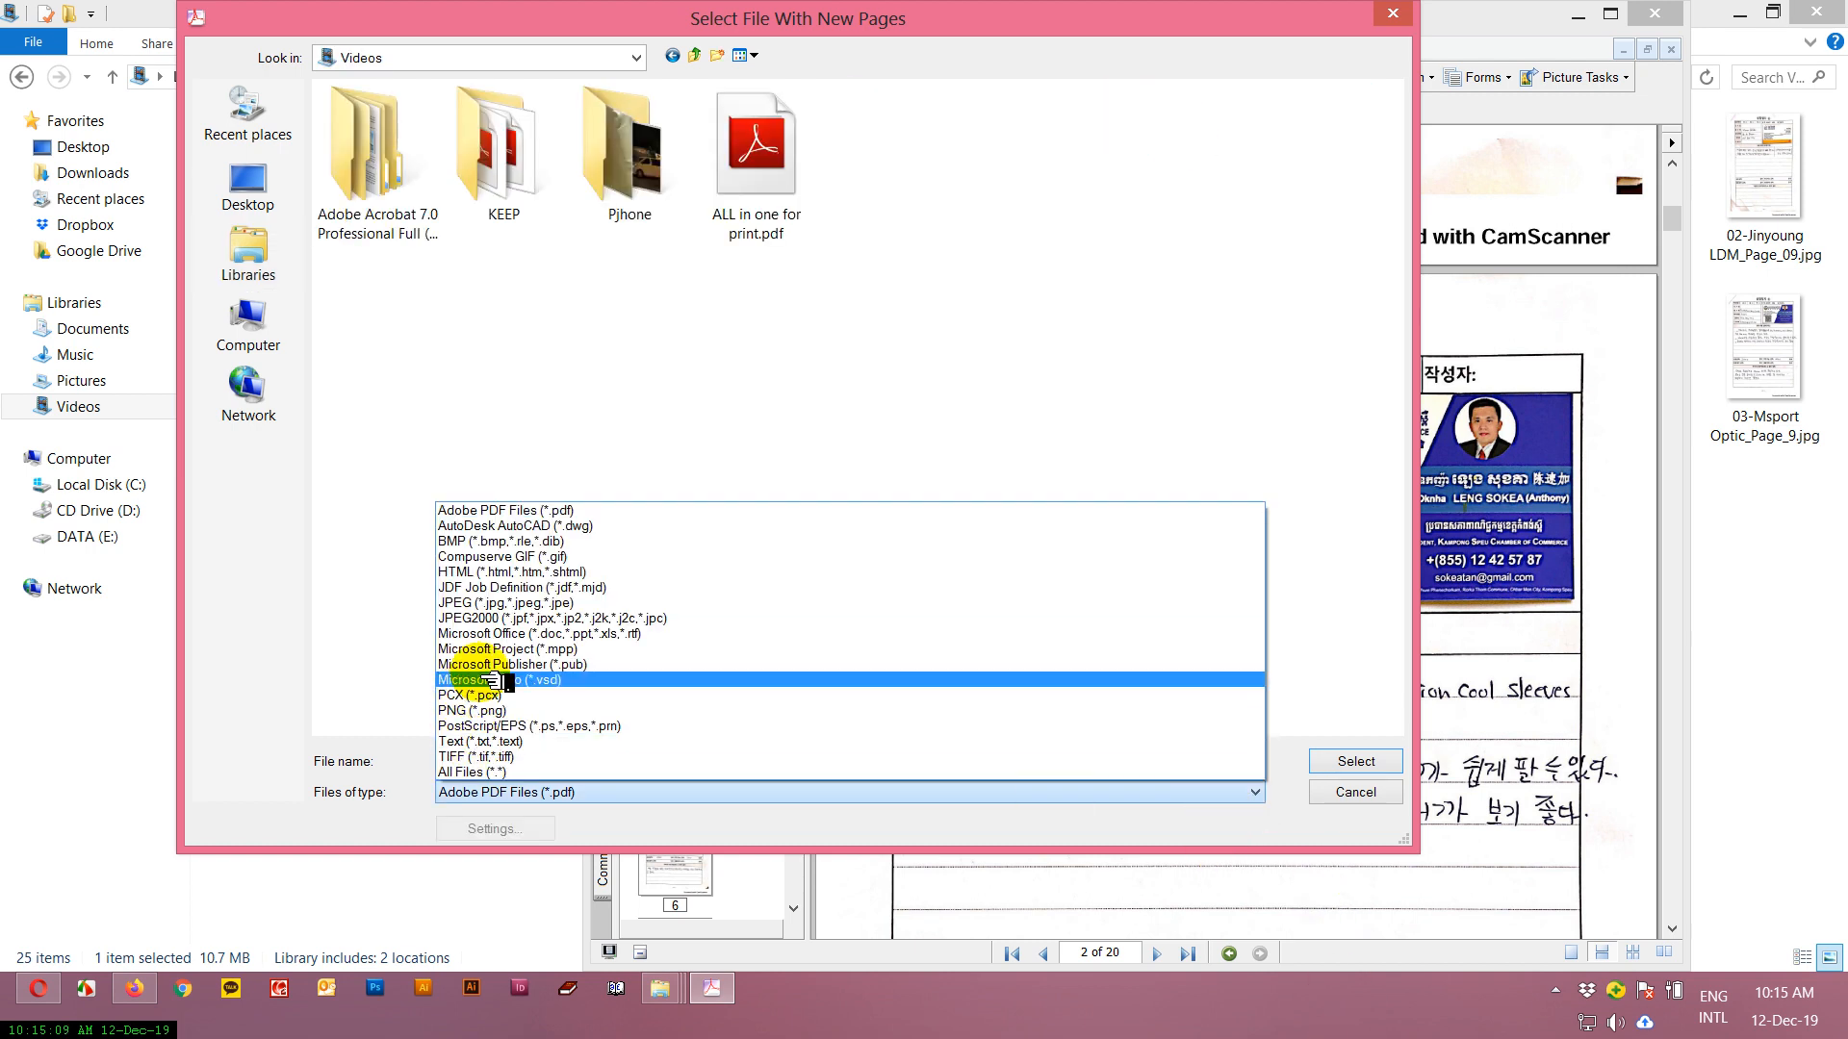
click(486, 602)
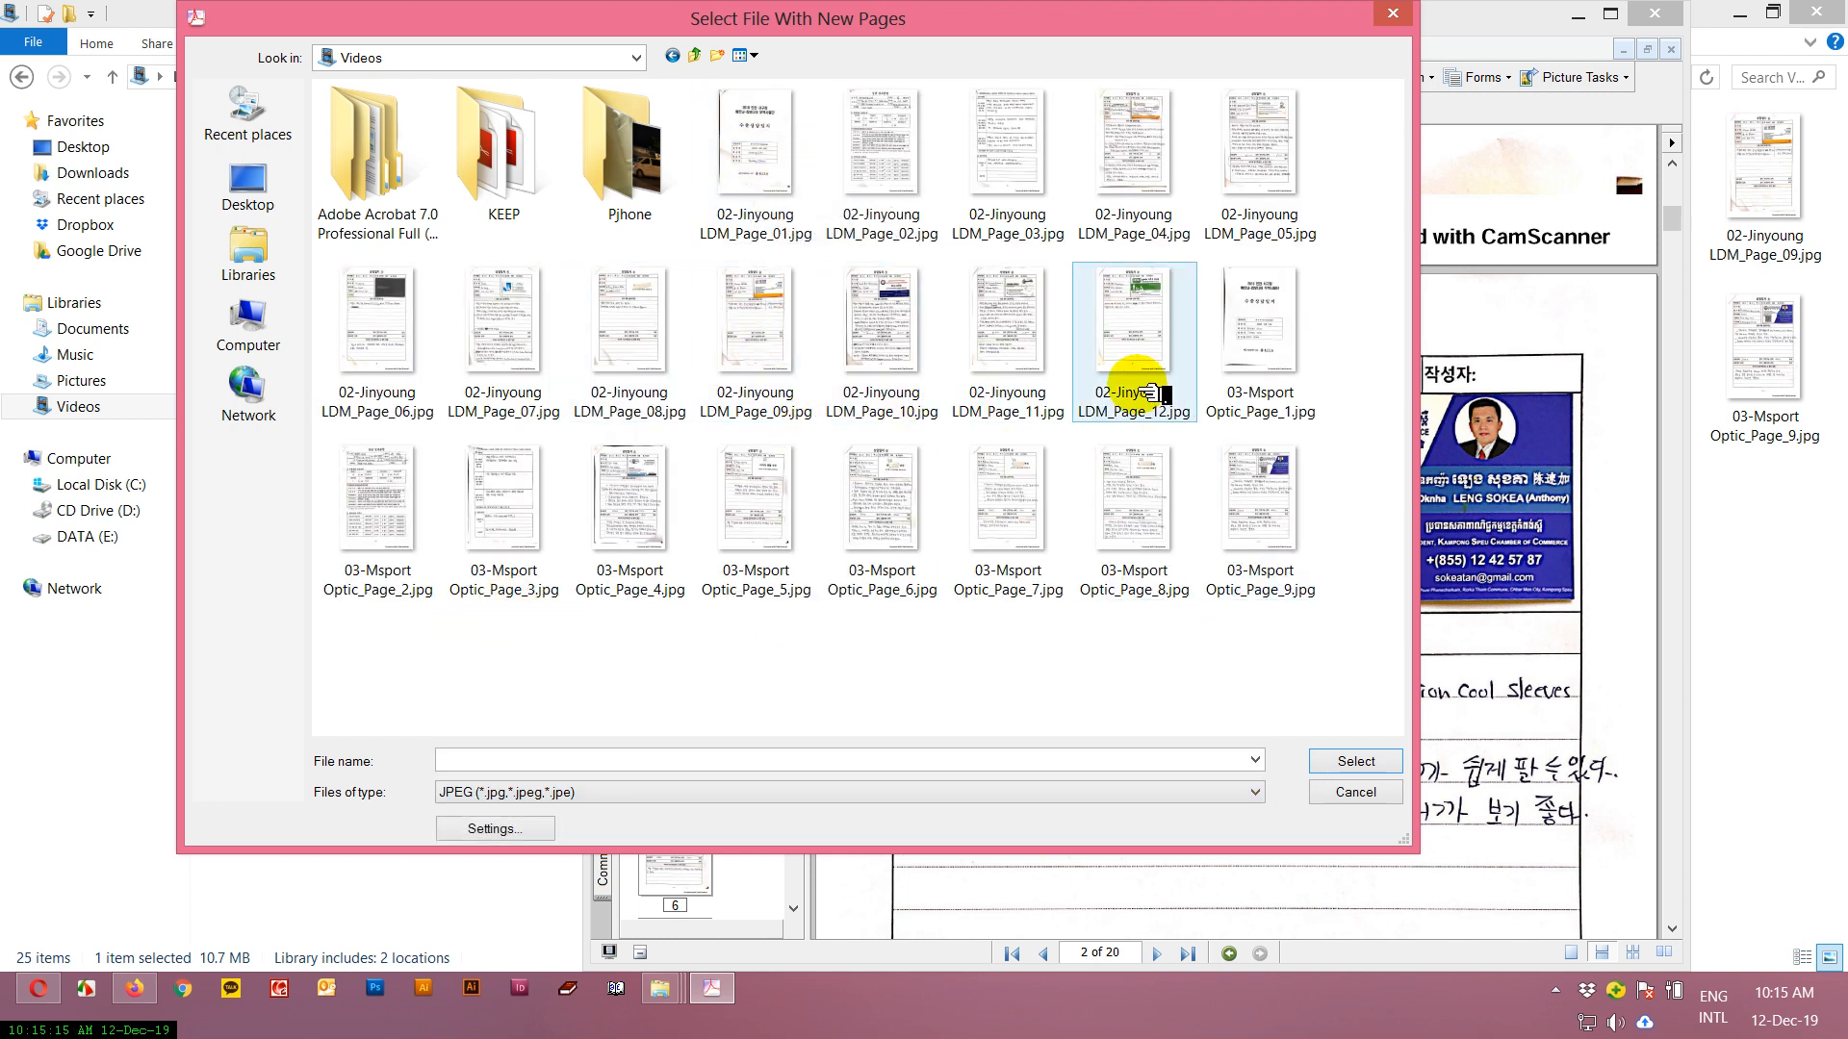
Replace page 2 with 02-Jinyoung LDM_Page_09.jpg.
click(760, 304)
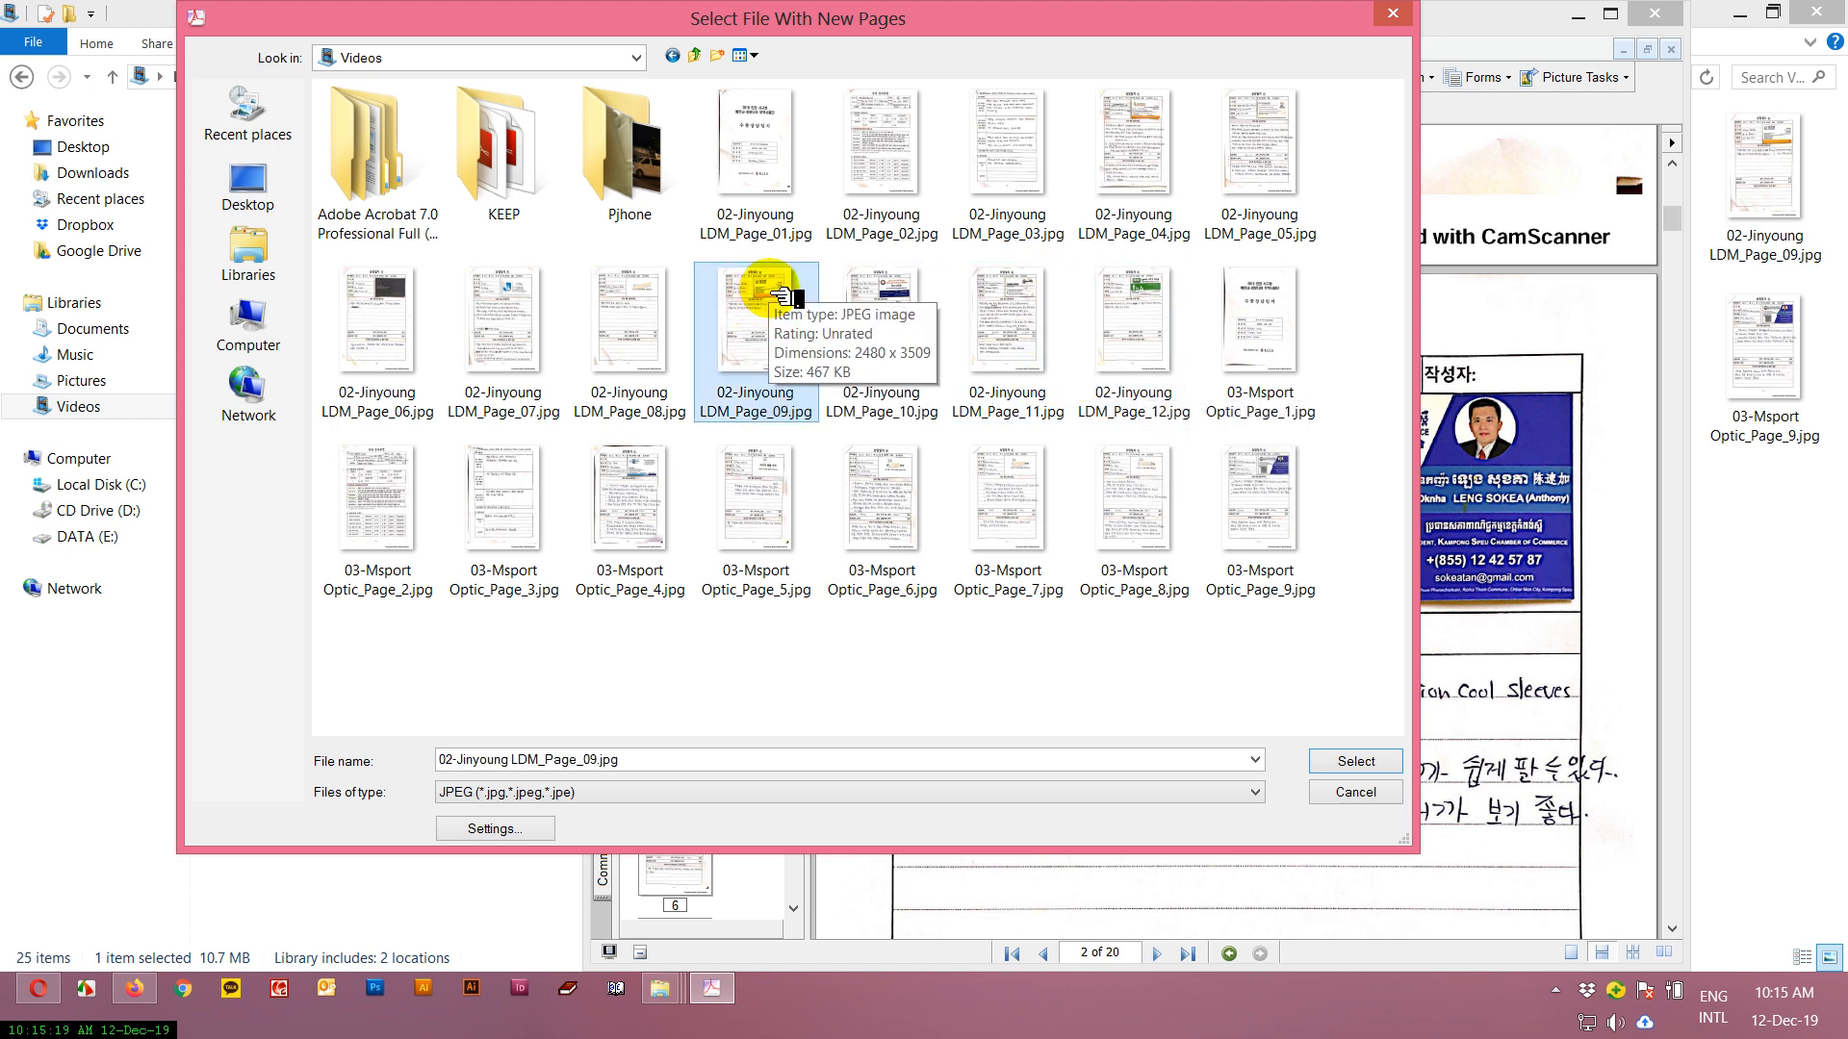
click(1359, 762)
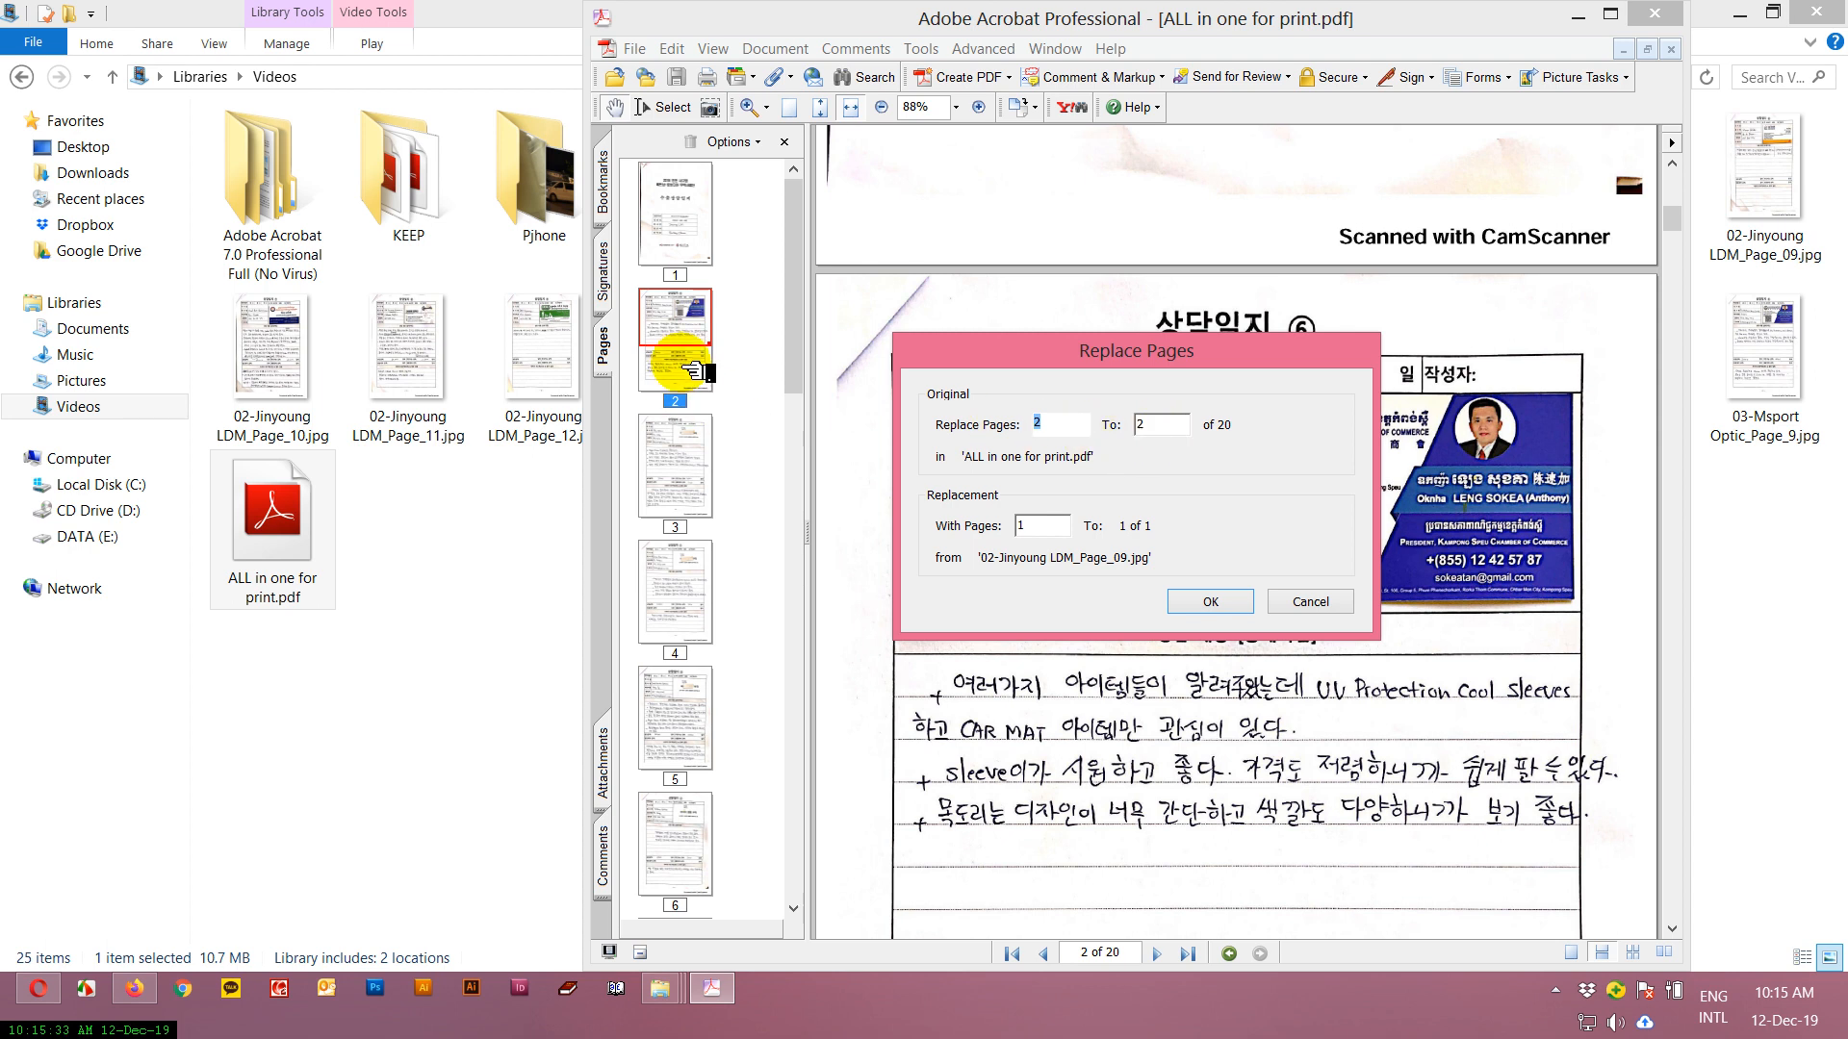
click(1210, 601)
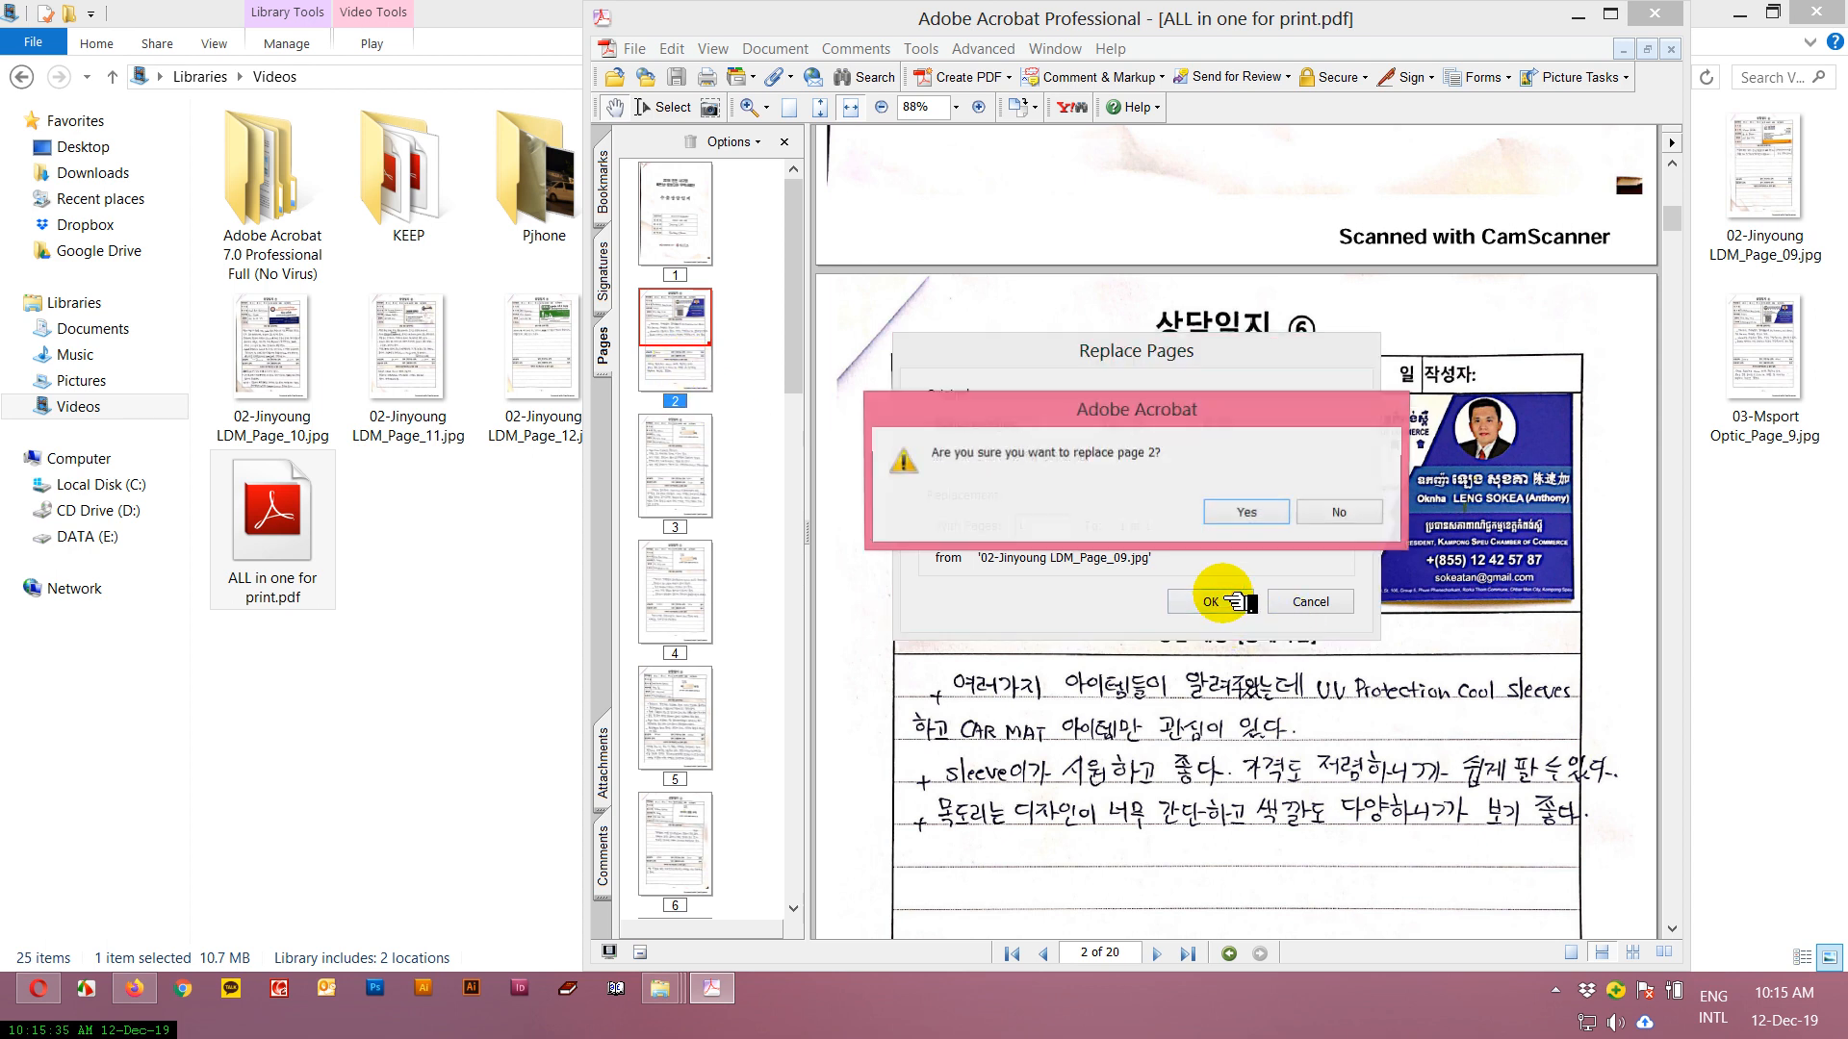
click(1247, 512)
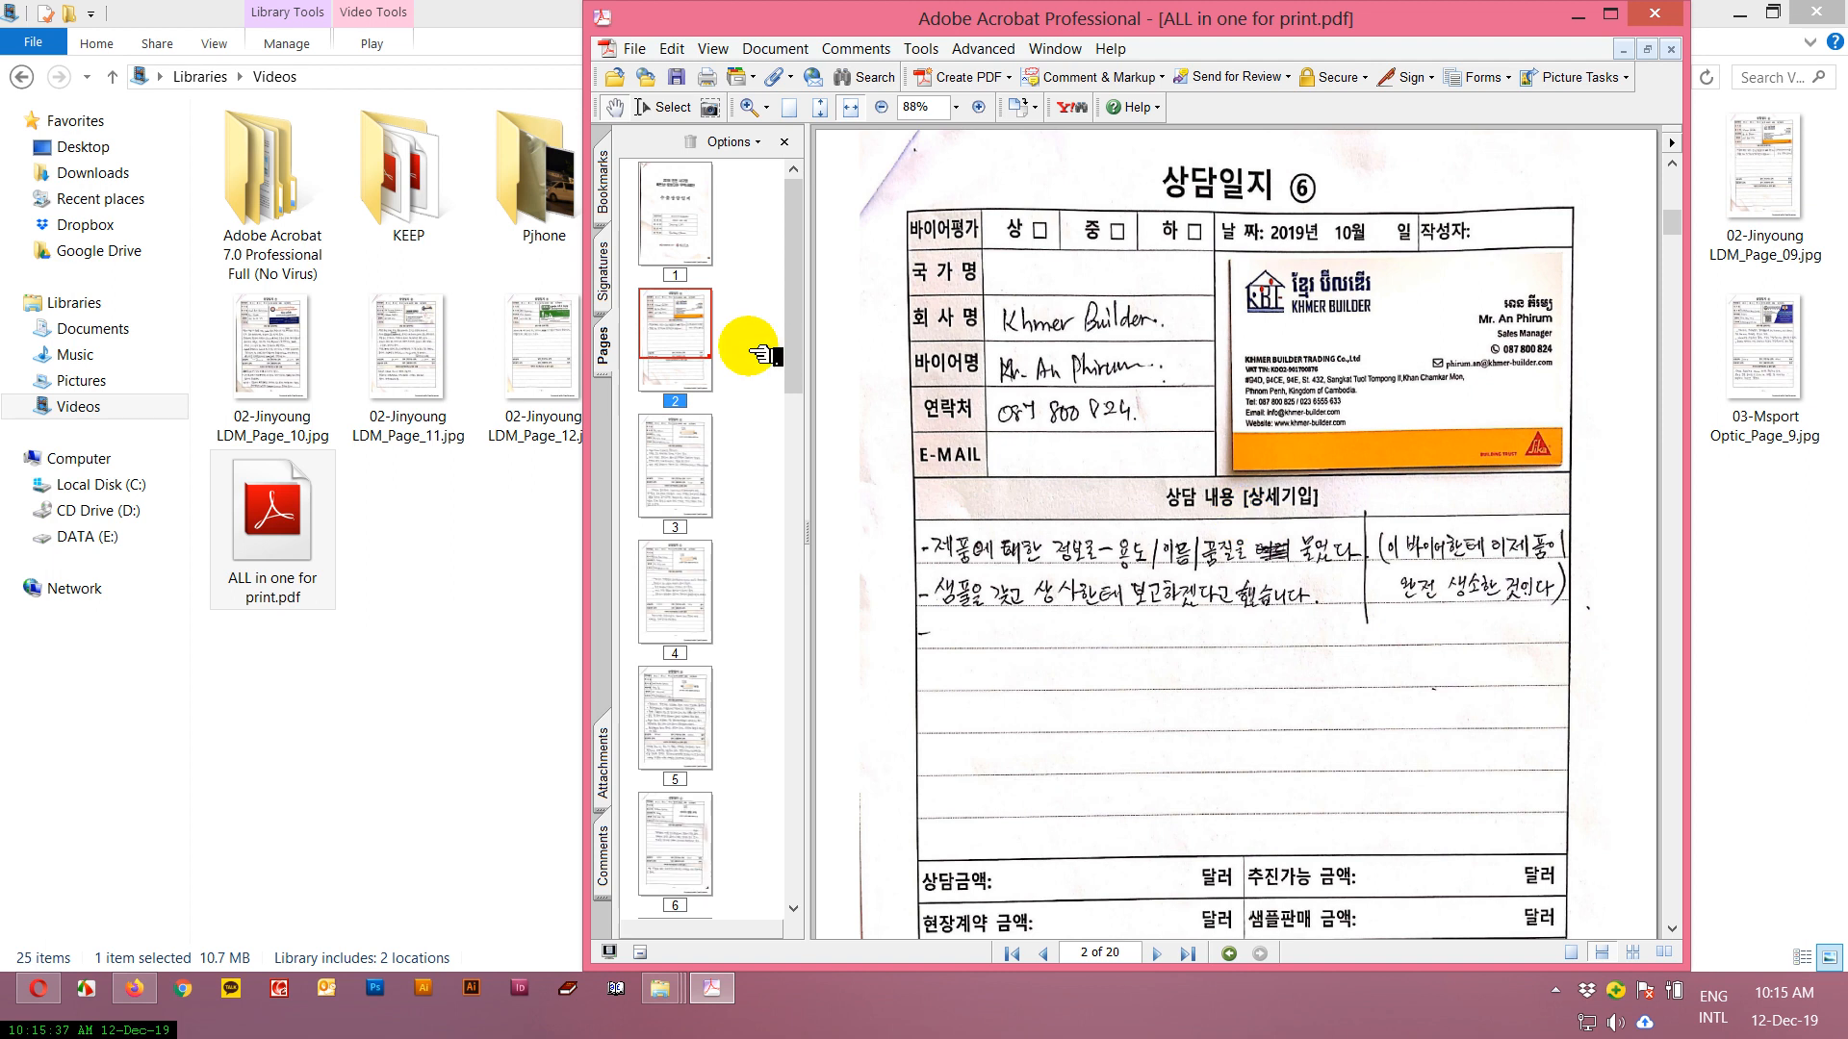
View the replaced page 2, save the document and close Acrobat.
click(700, 346)
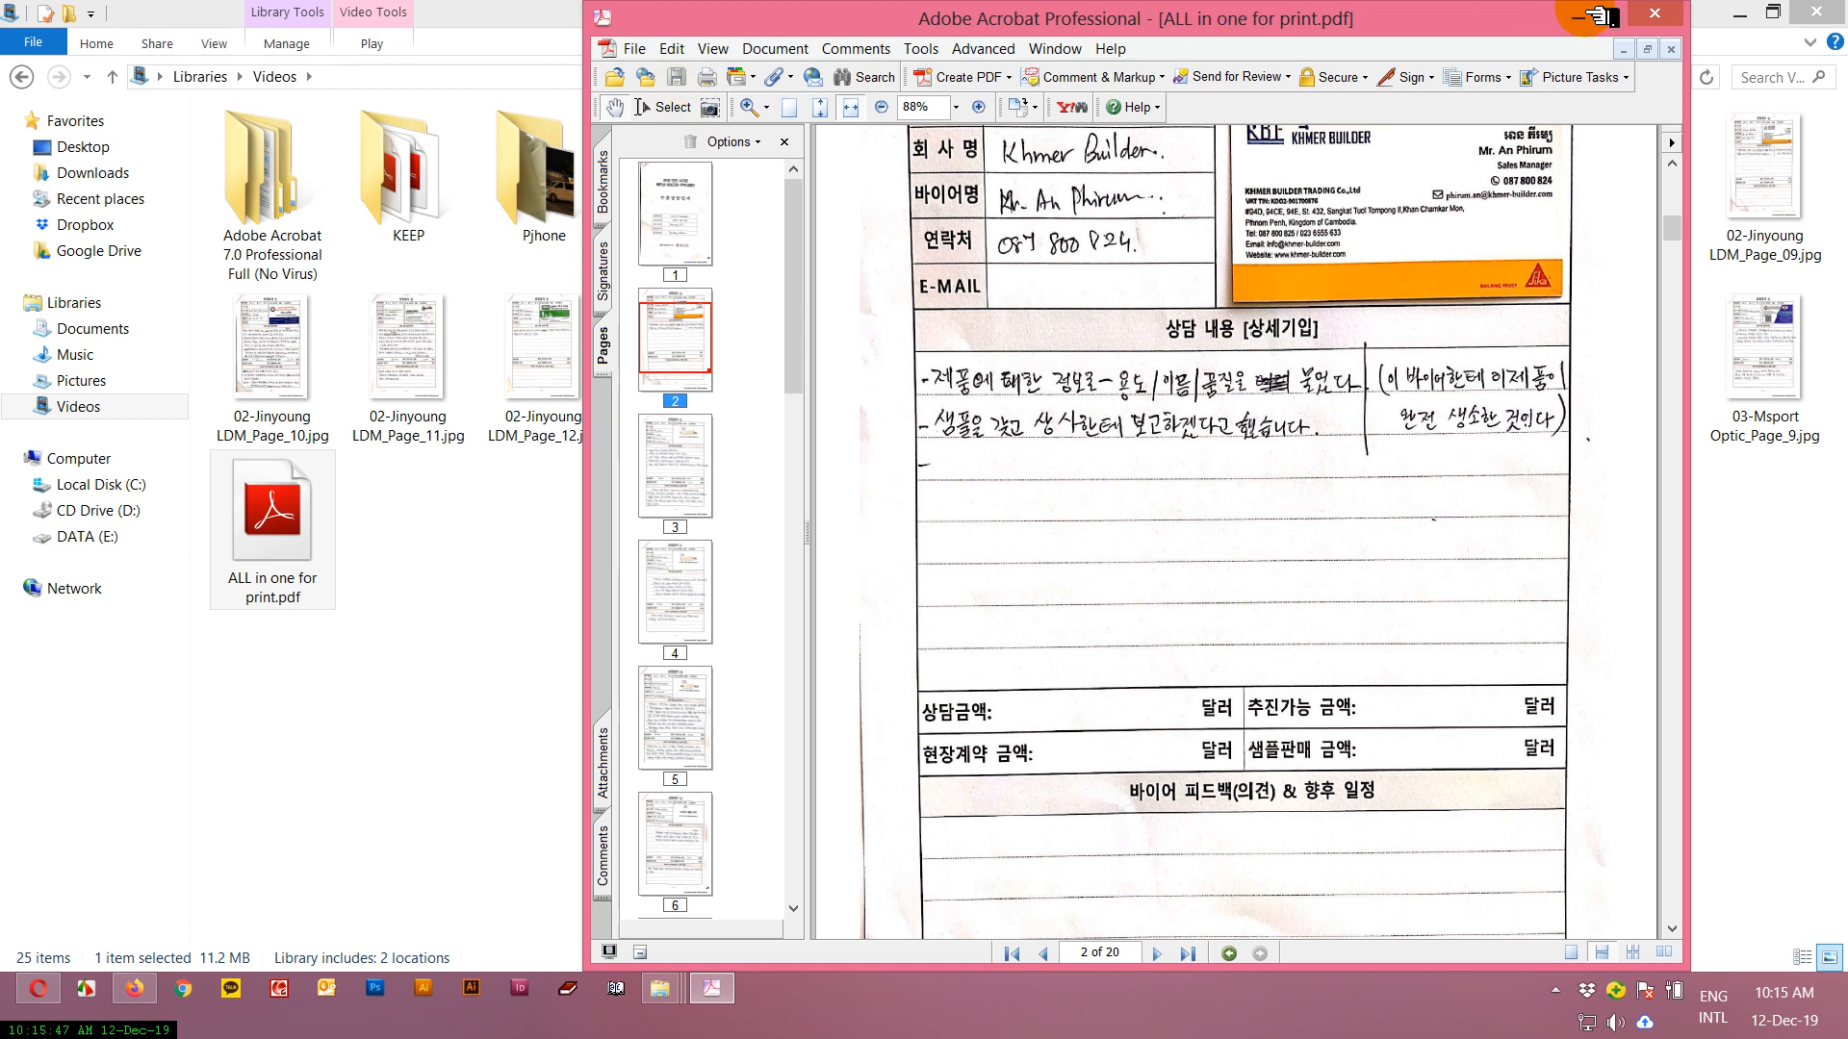
click(1652, 15)
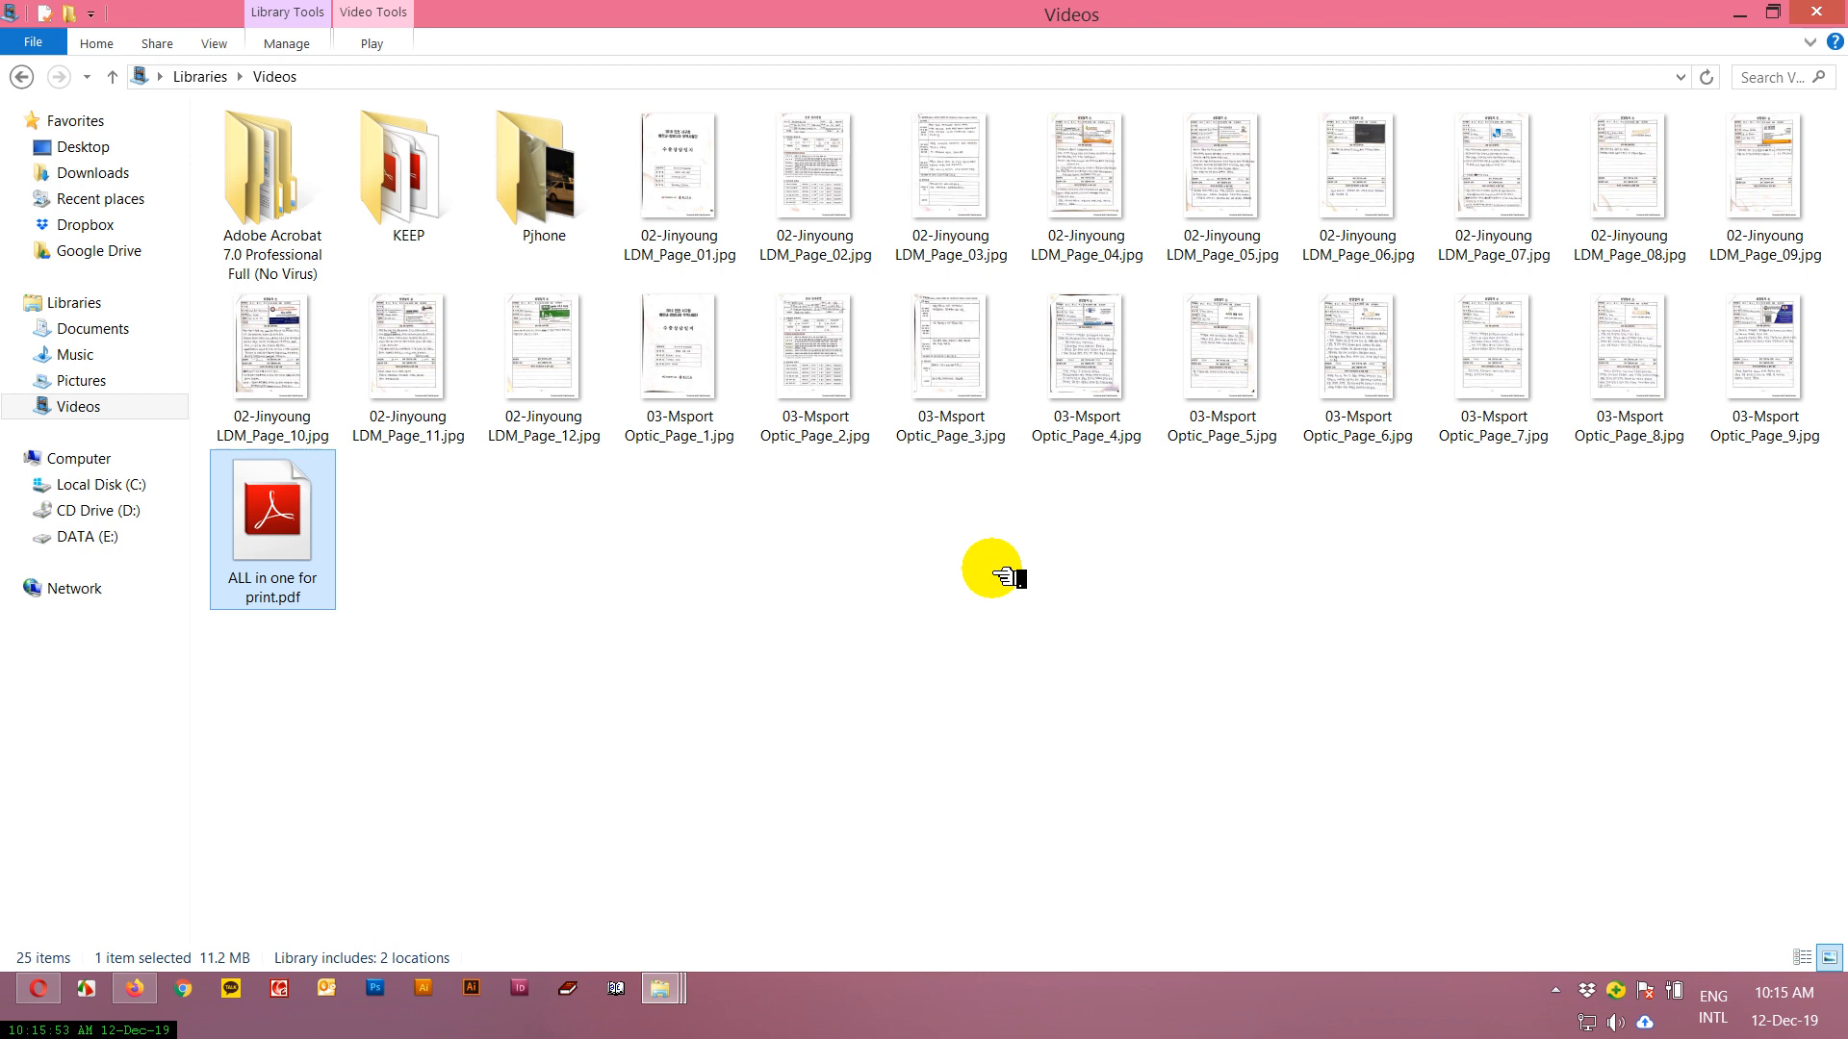
click(711, 198)
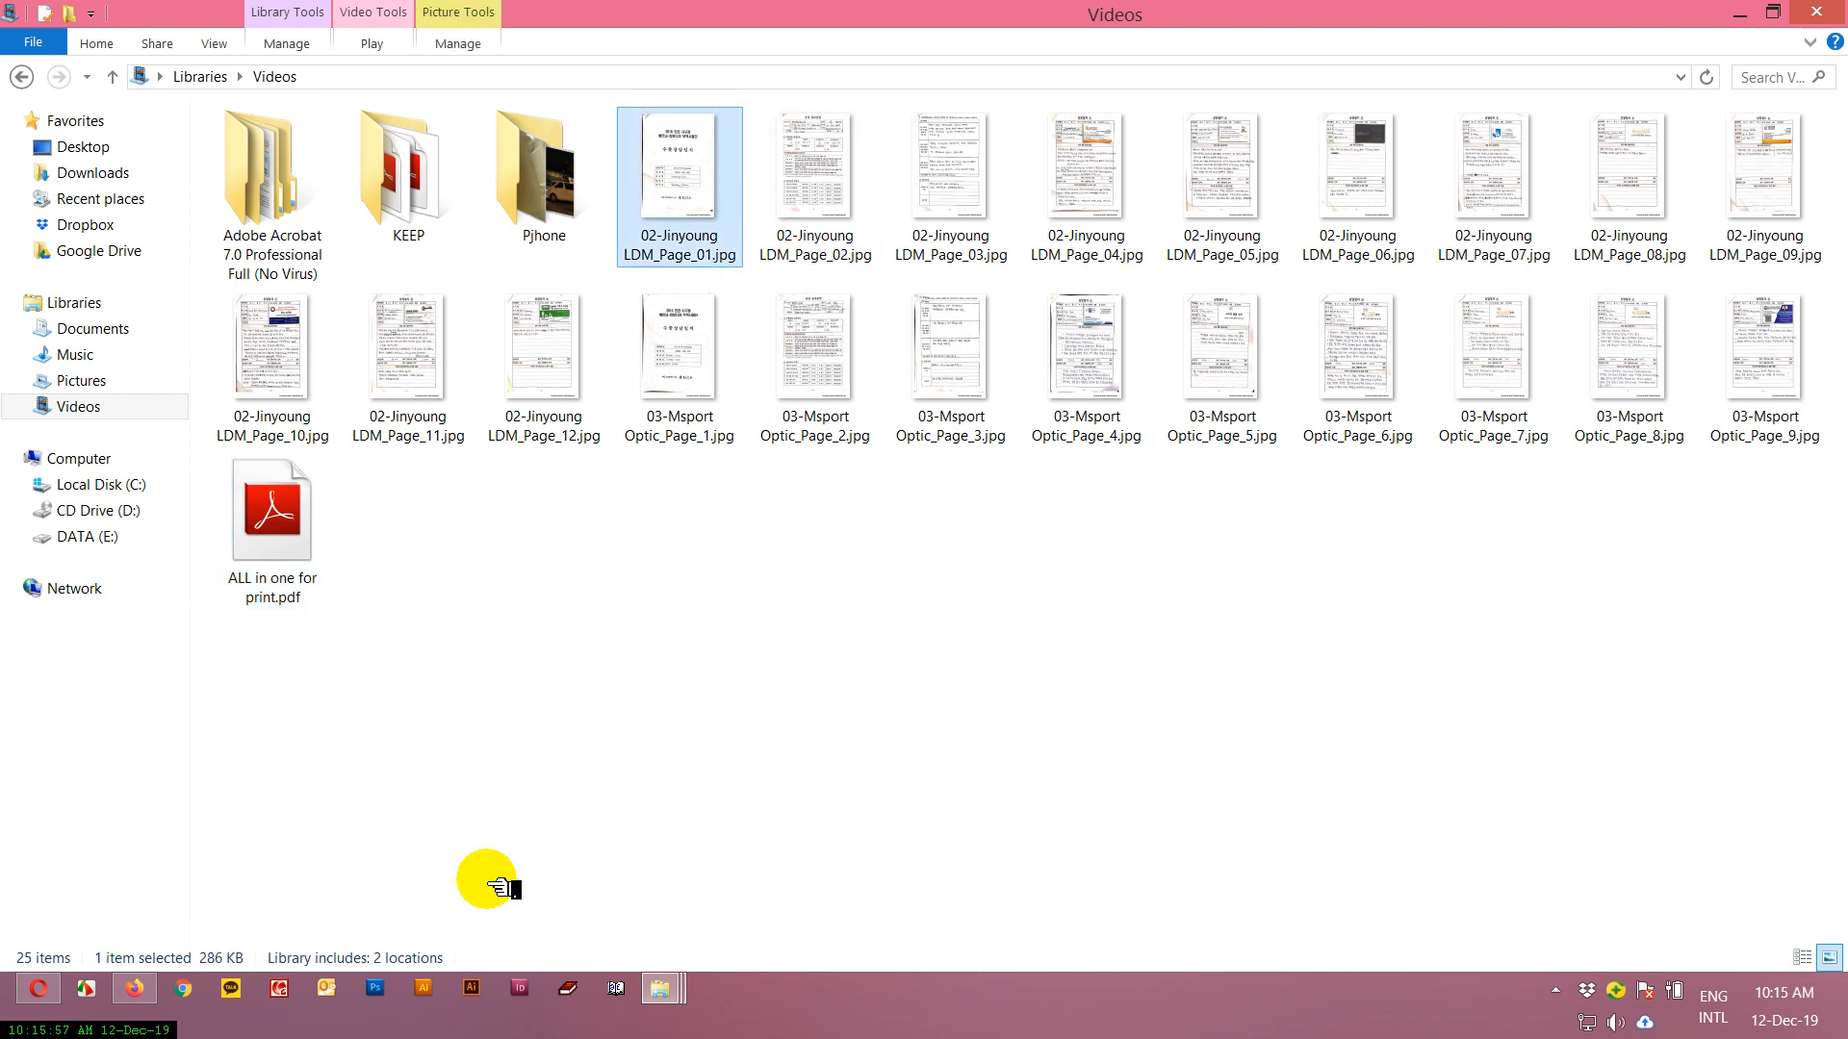
click(284, 988)
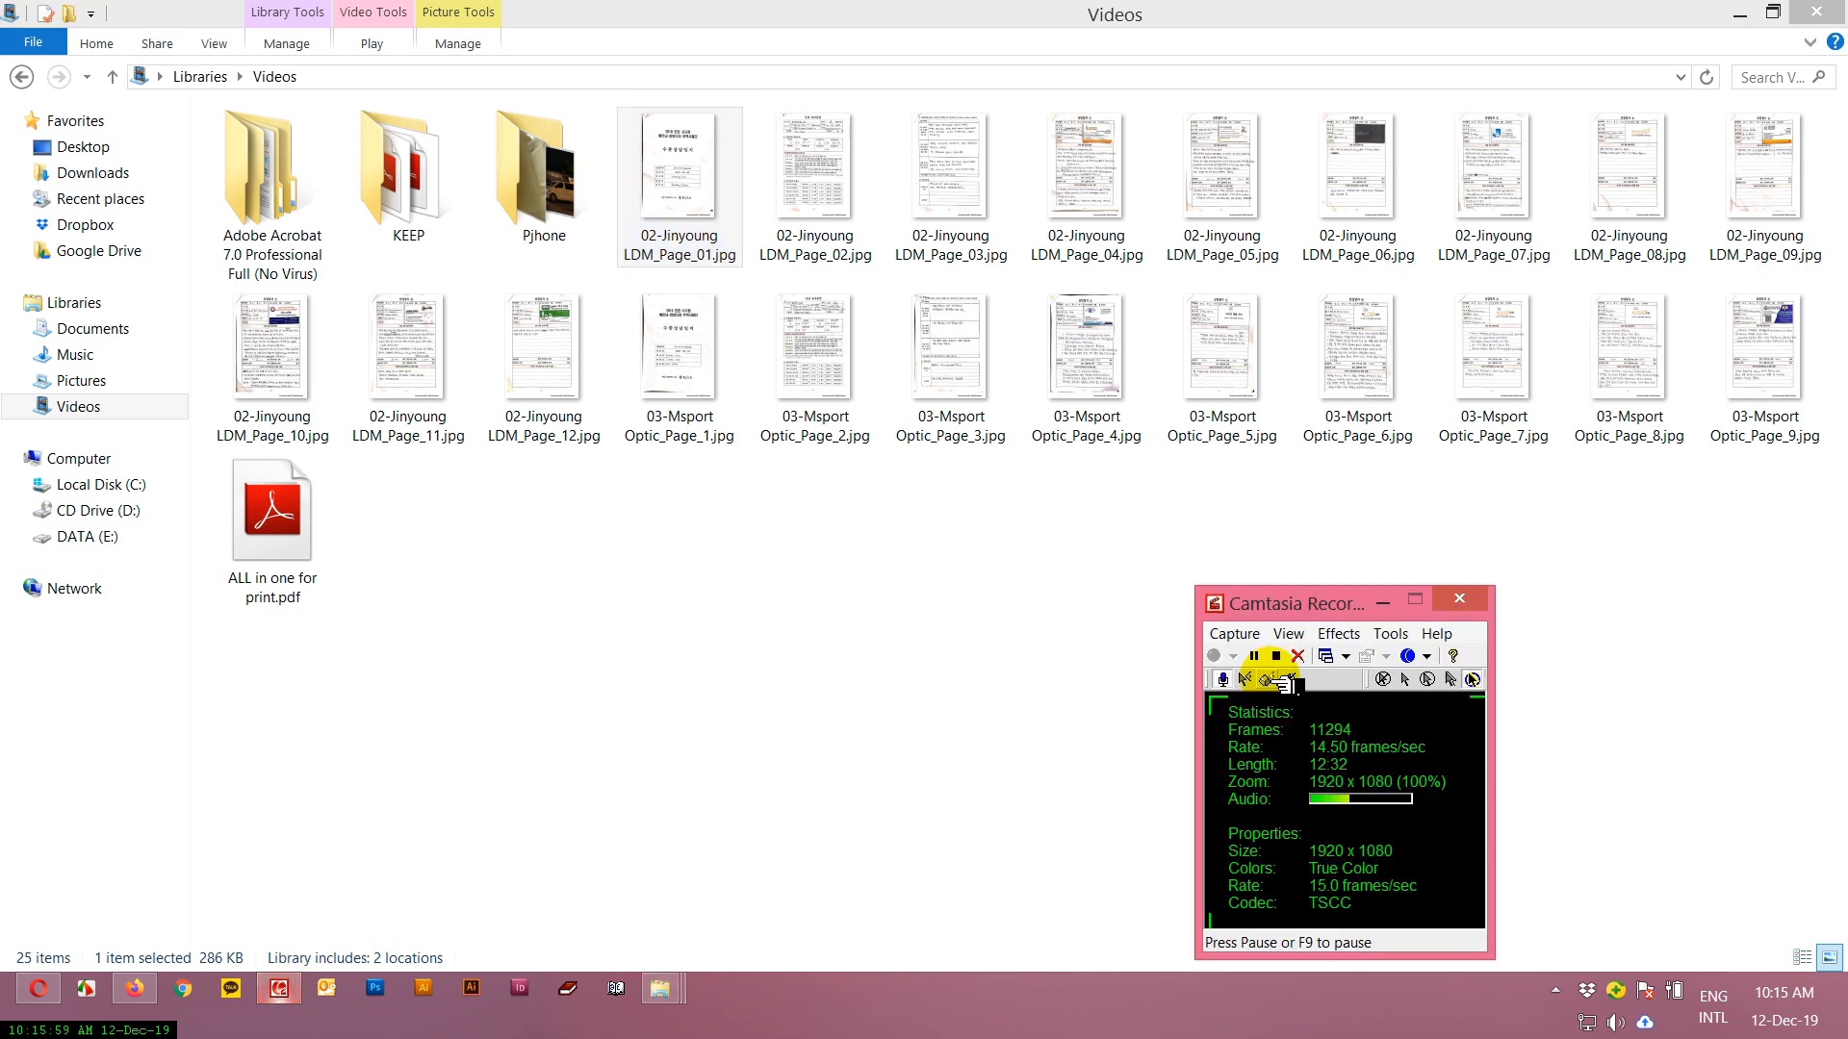